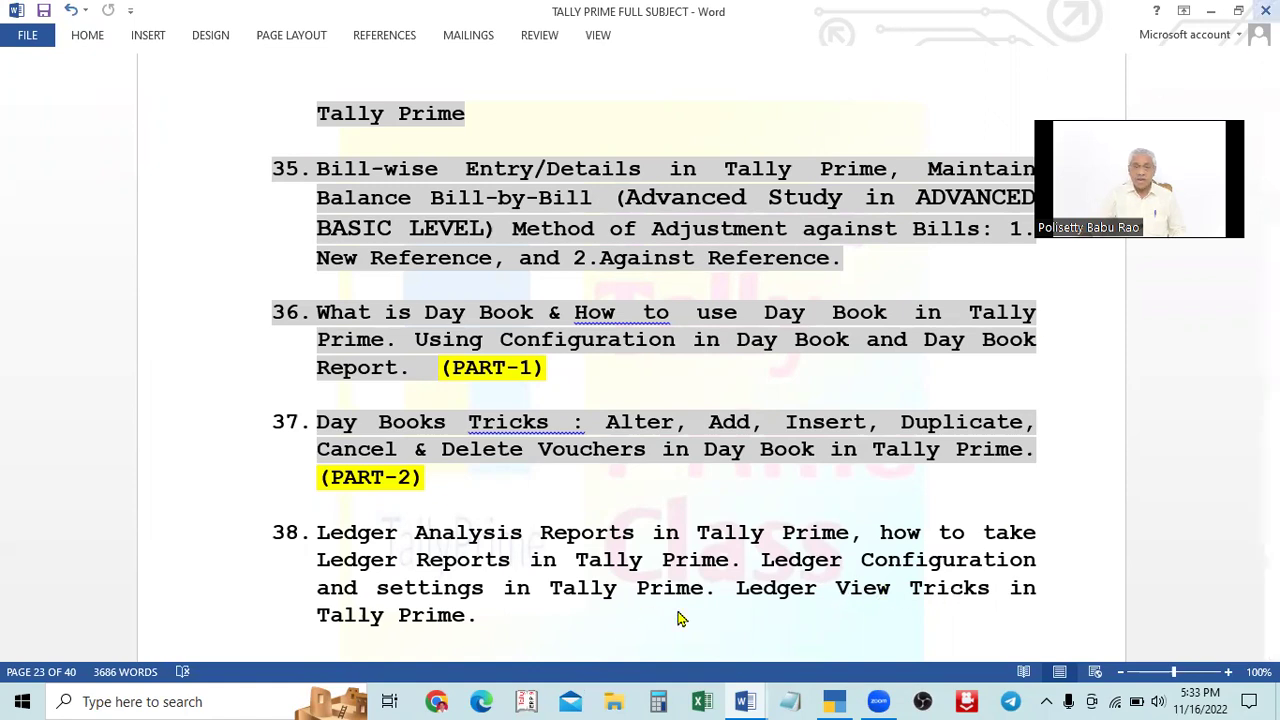
Bring up the ACCOUNTING FUNDAMENTALS document and highlight the Cash A/C heading in the account balancing example.
{"action": "left_click", "coordinate": [743, 701]}
{"action": "left_click", "coordinate": [743, 701]}
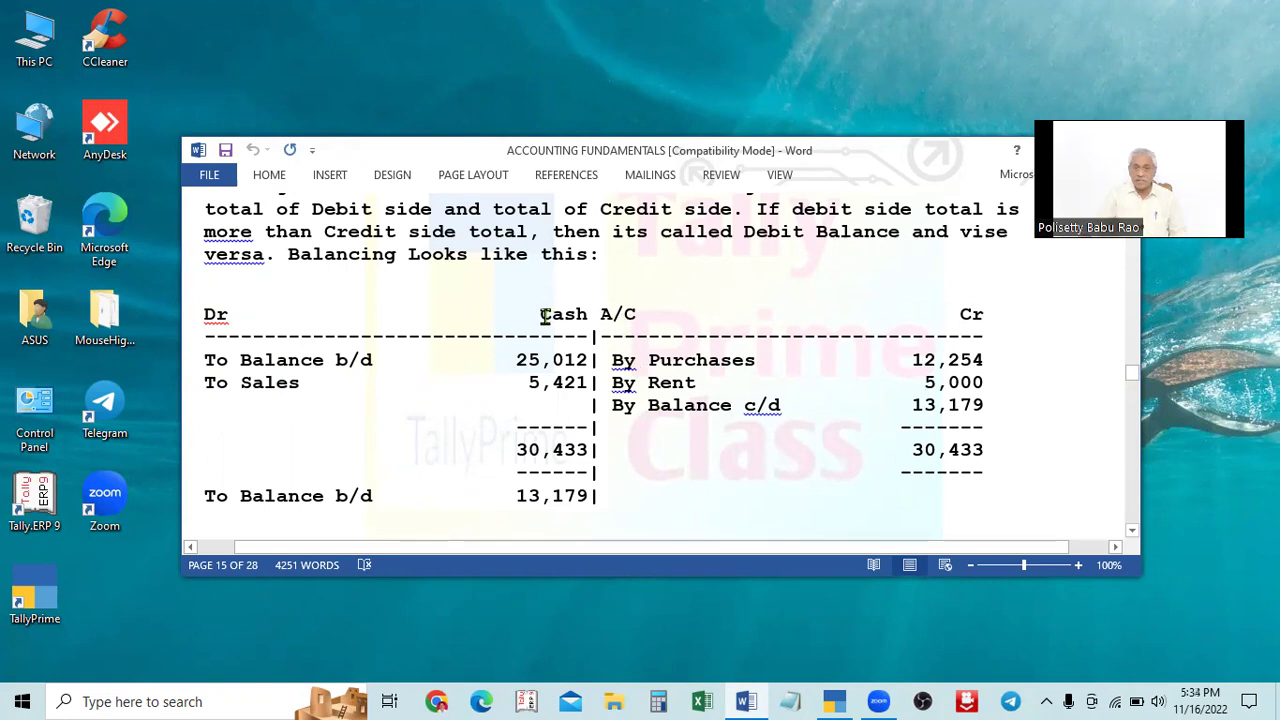
{"action": "left_click_drag", "start_coordinate": [516, 315], "coordinate": [668, 327]}
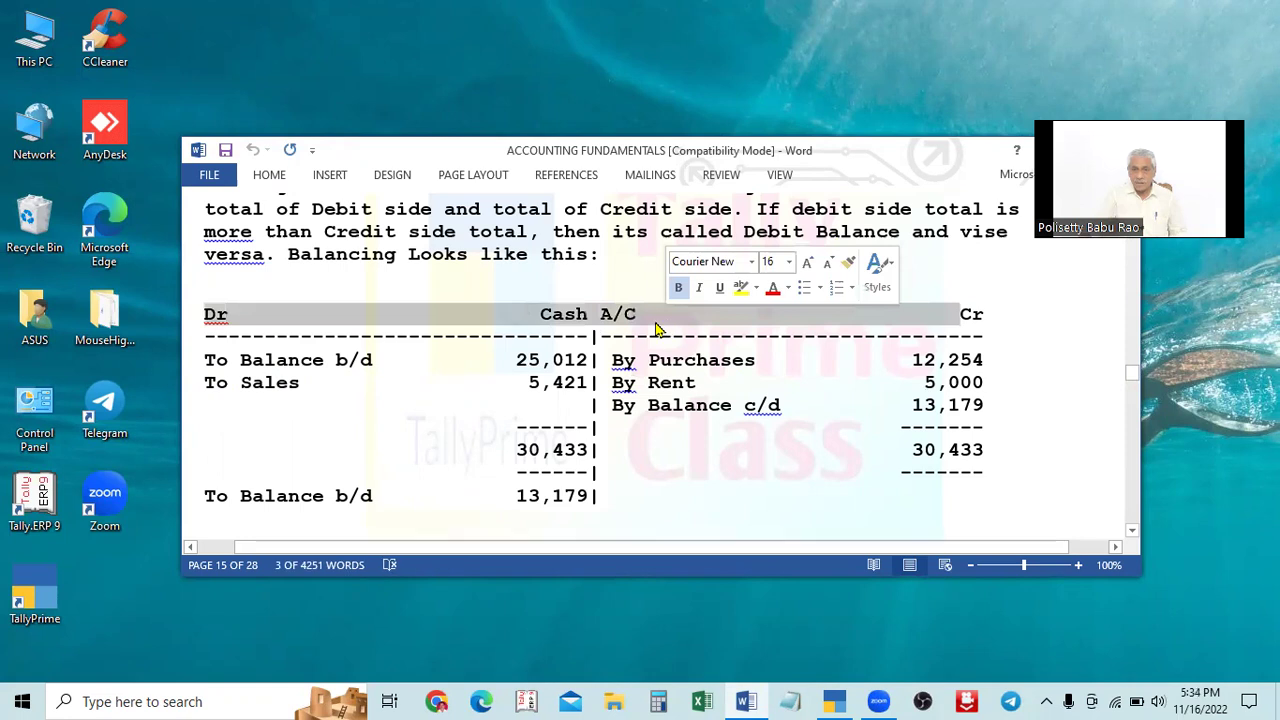
{"action": "left_click", "coordinate": [645, 328]}
{"action": "left_click_drag", "start_coordinate": [534, 318], "coordinate": [960, 316]}
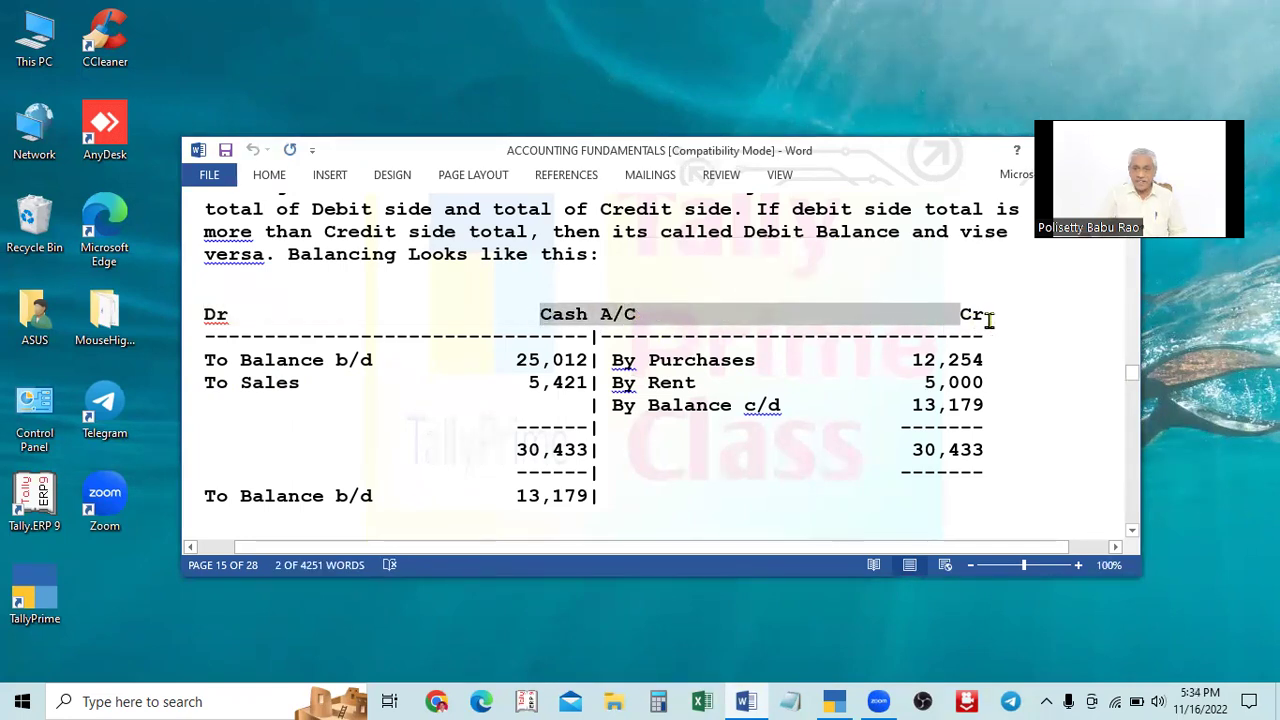
{"action": "scroll", "coordinate": [888, 471], "scroll_direction": "down", "scroll_amount": 1}
{"action": "scroll", "coordinate": [888, 471], "scroll_direction": "up", "scroll_amount": 1}
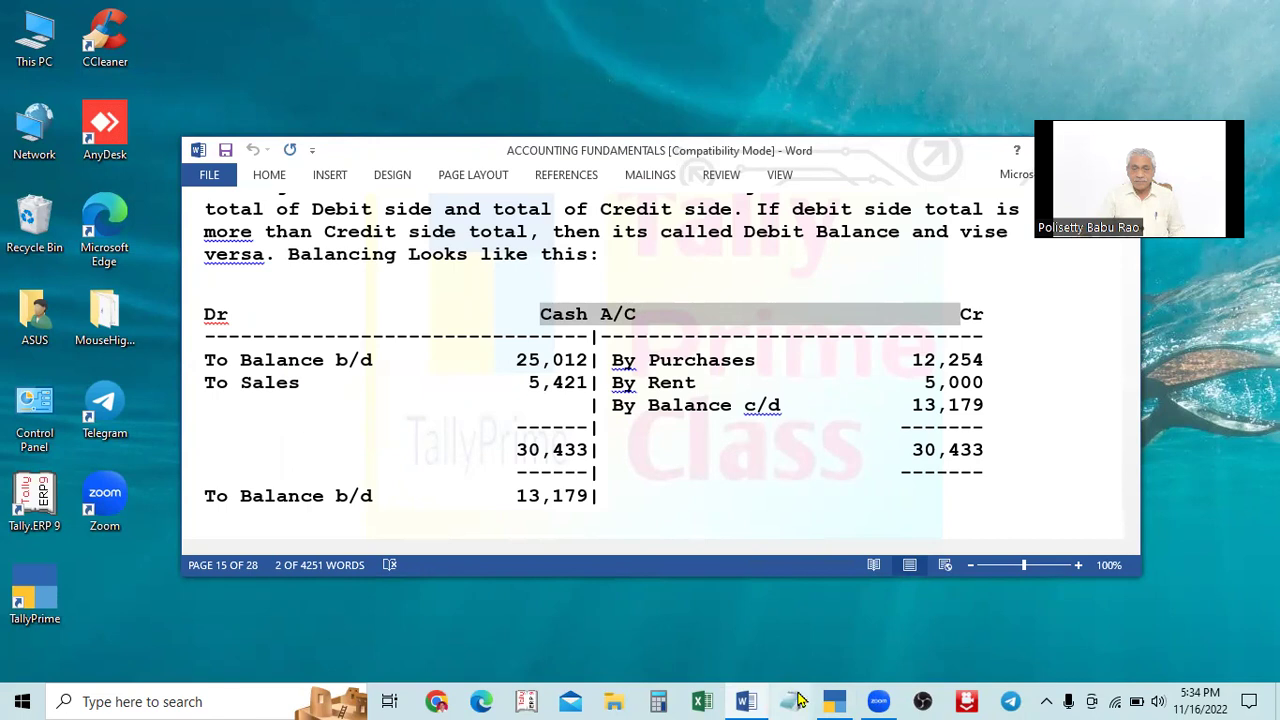
Switch to TallyPrime and open the Ledger report from the account books of the Bill-Wise Entry company.
{"action": "left_click", "coordinate": [834, 701]}
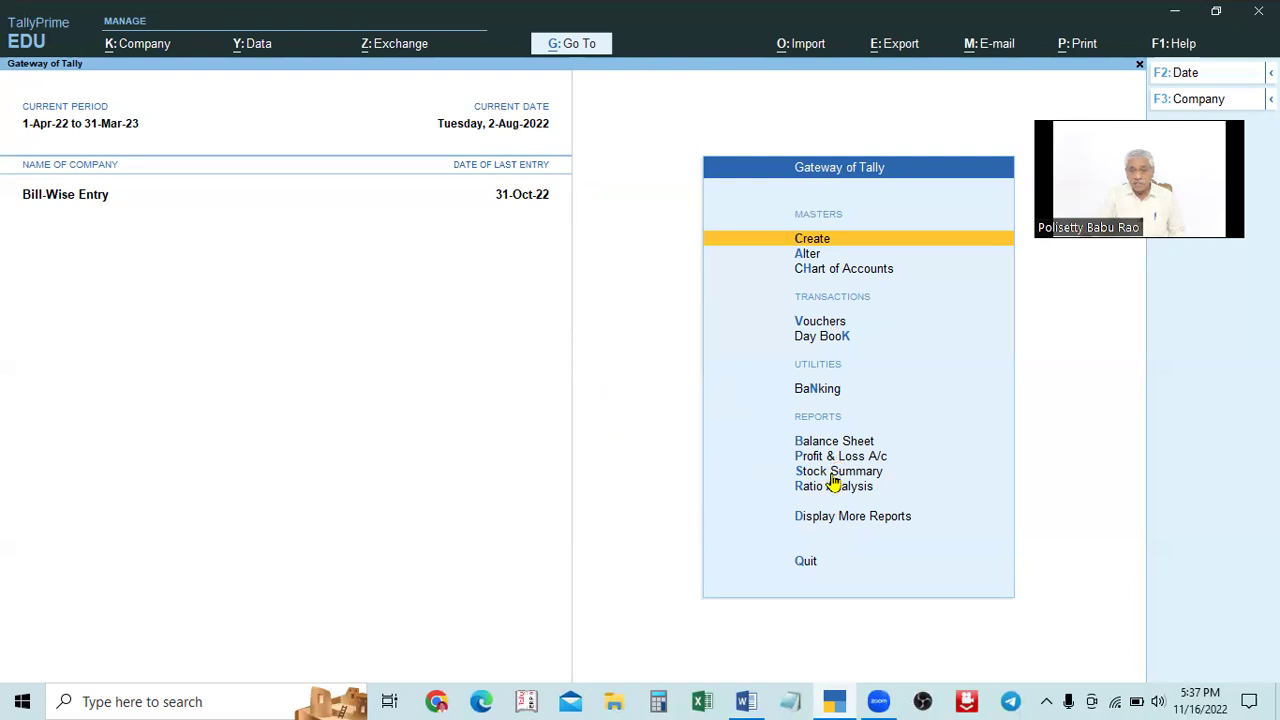
{"action": "left_click", "coordinate": [846, 527]}
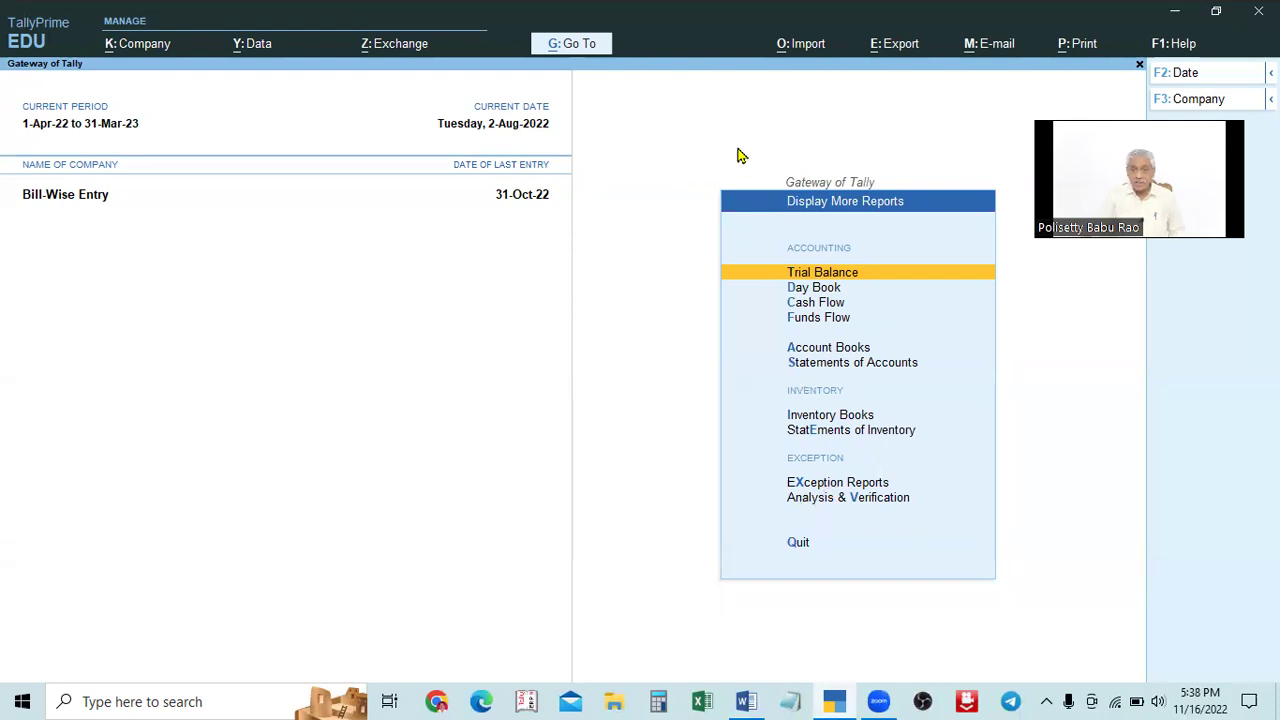
{"action": "key", "text": "Escape"}
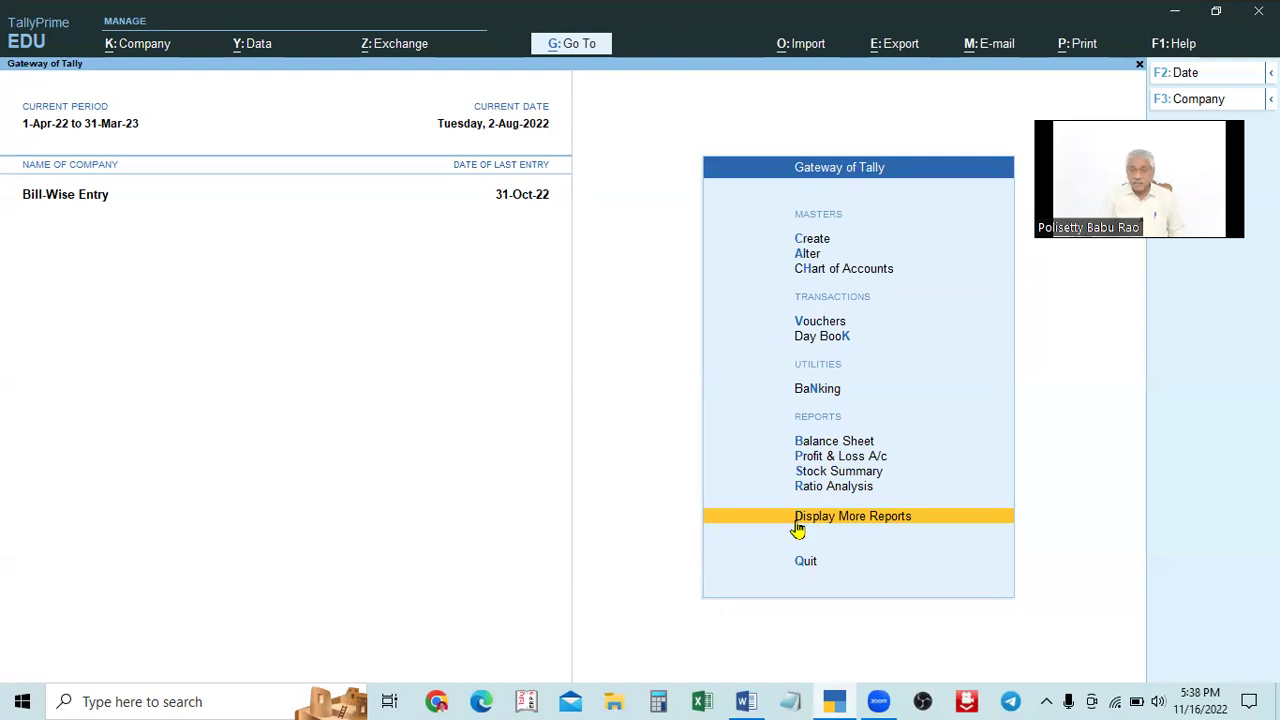
{"action": "left_click", "coordinate": [852, 522]}
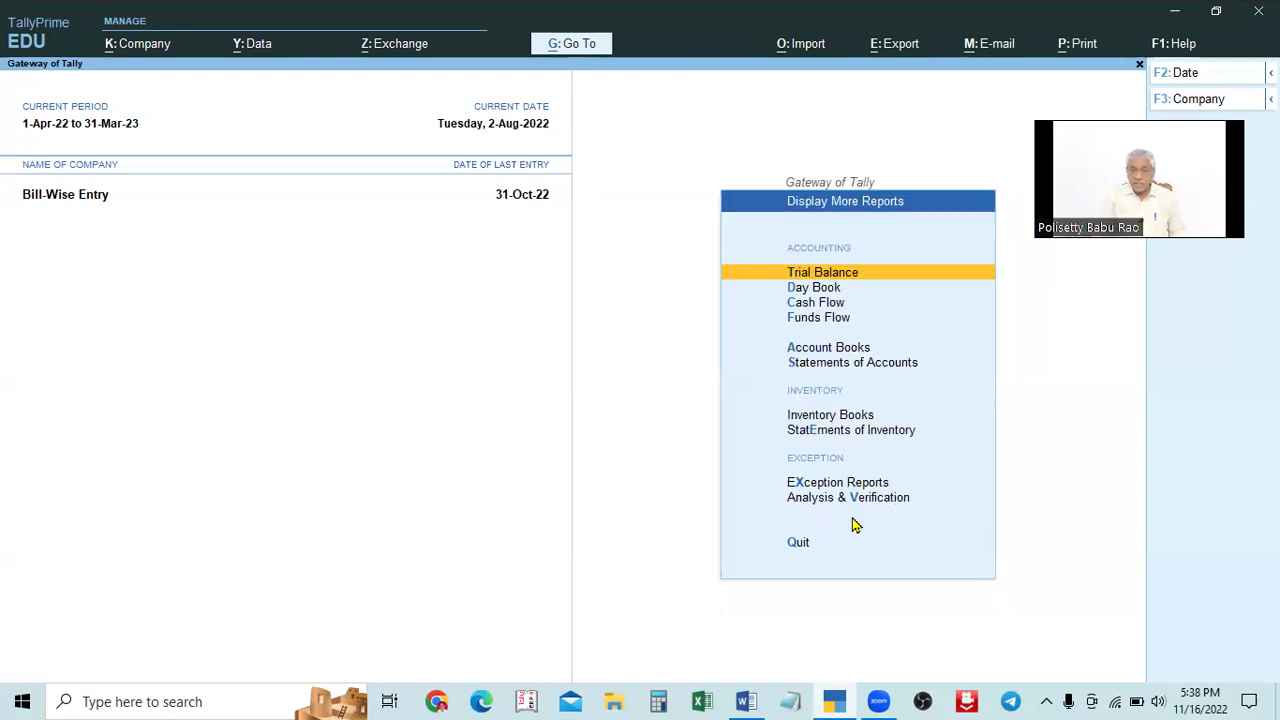
{"action": "left_click", "coordinate": [803, 350]}
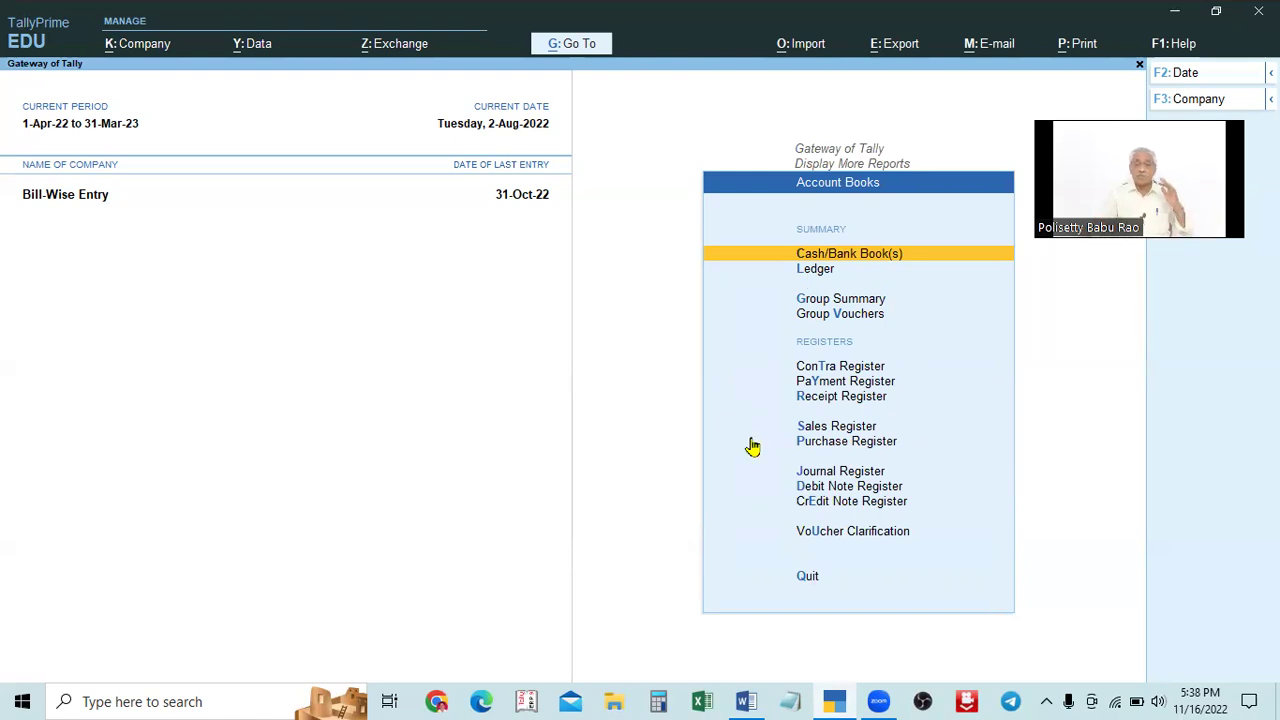
{"action": "left_click", "coordinate": [821, 274]}
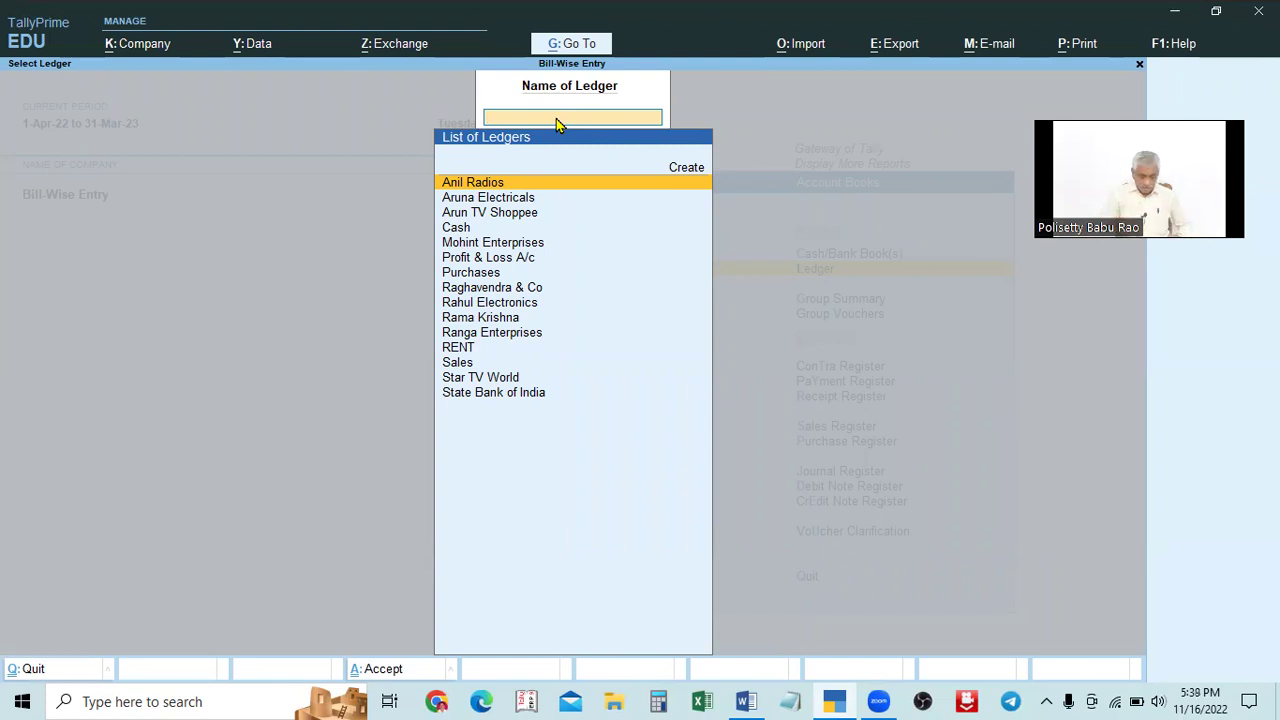
Choose the Cash ledger and display its ledger vouchers.
{"action": "type", "text": "Cas"}
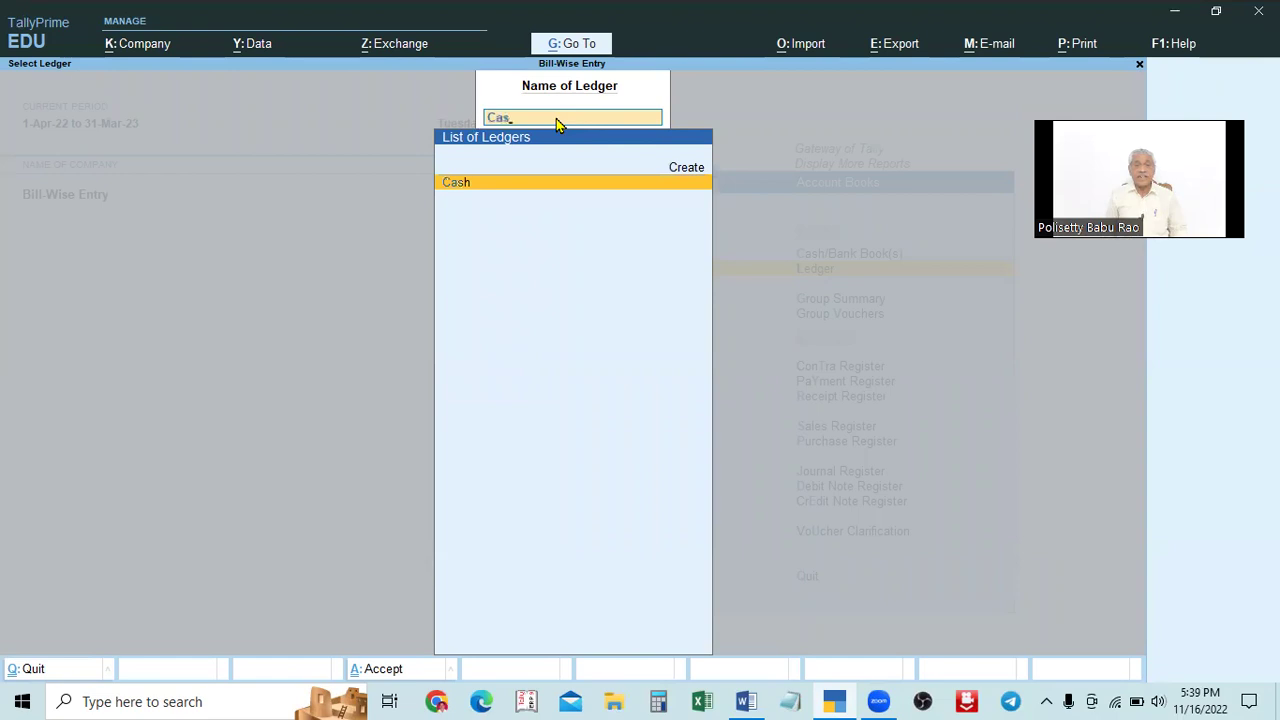
{"action": "key", "text": "Return"}
{"action": "key", "text": "Escape"}
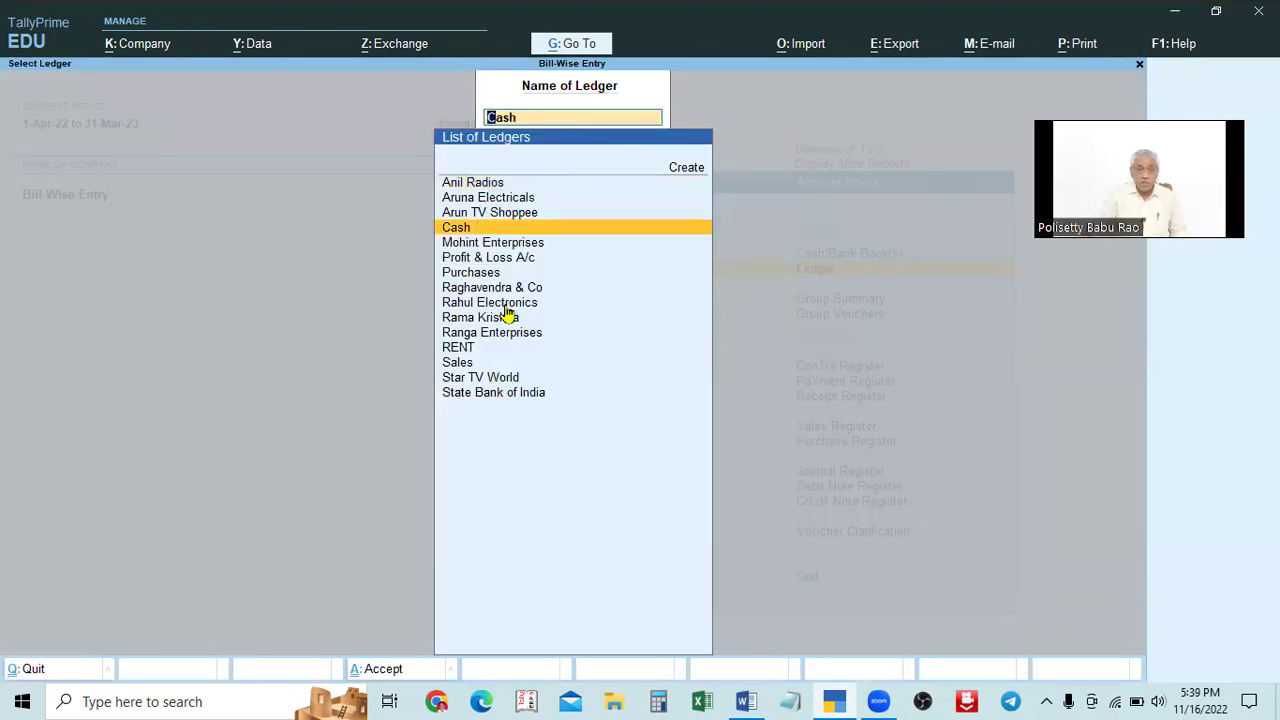
{"action": "left_click", "coordinate": [474, 233]}
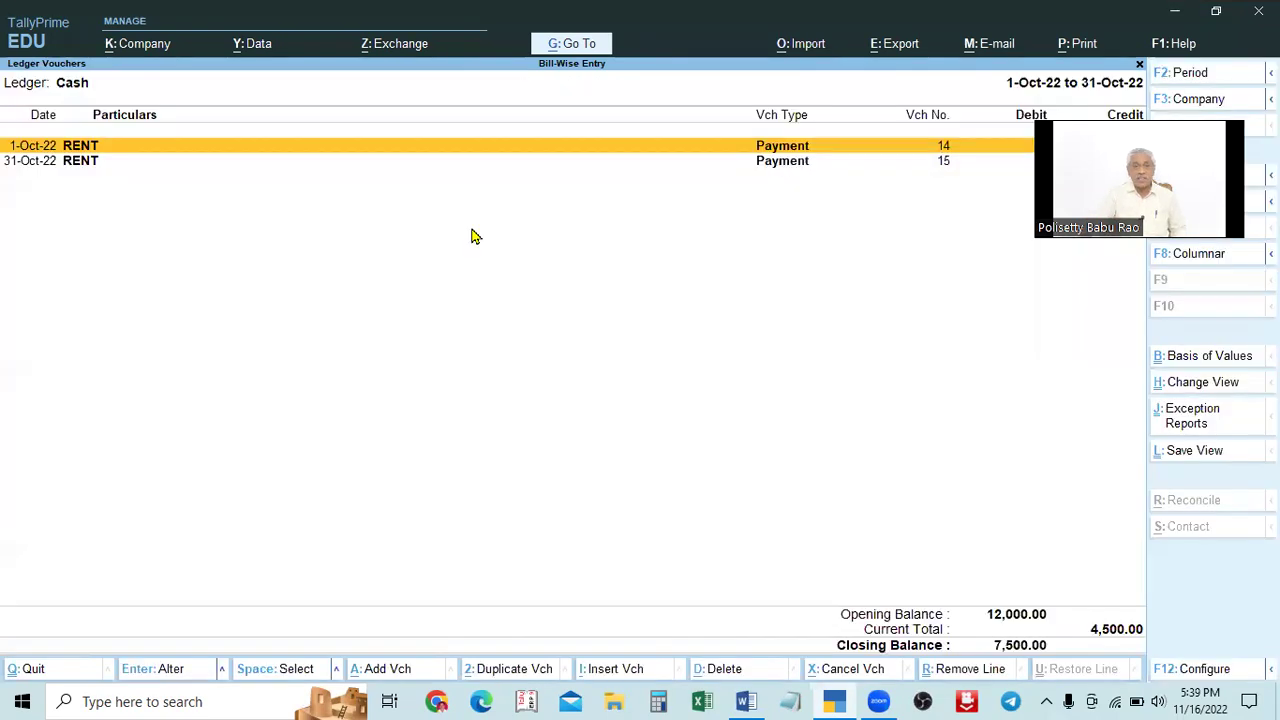
{"action": "key", "text": "Escape"}
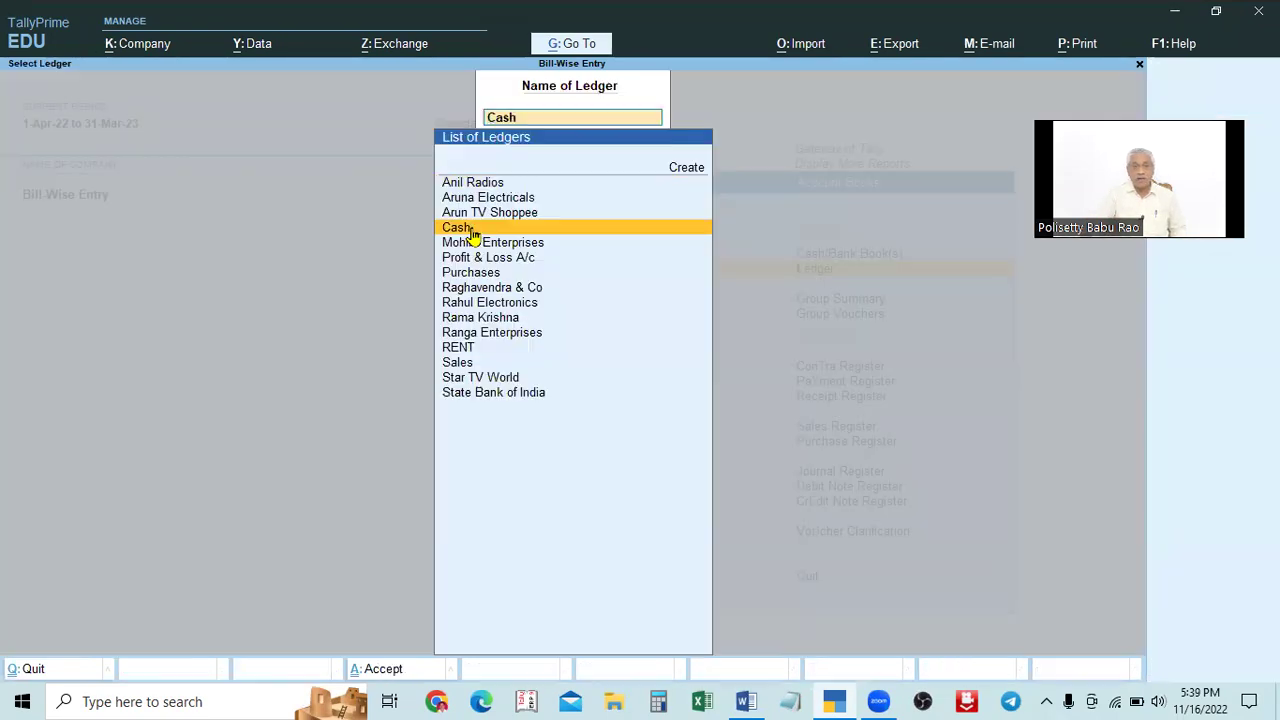
{"action": "left_click", "coordinate": [525, 228]}
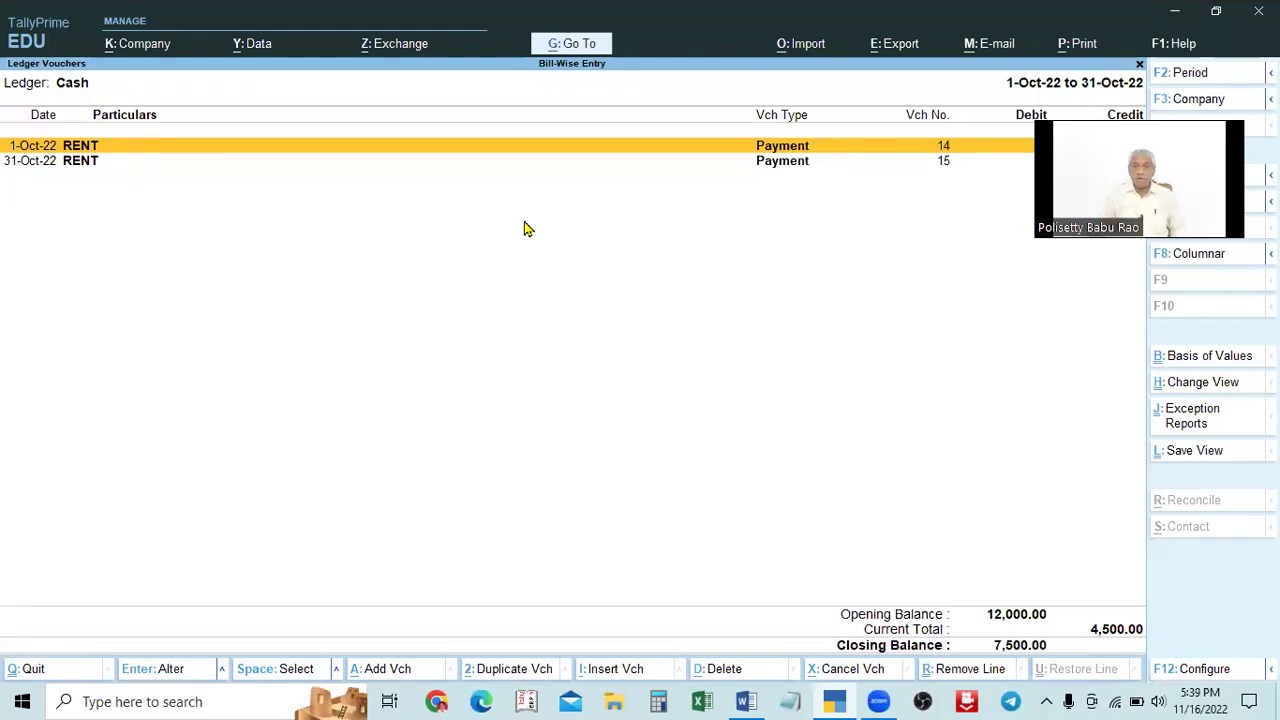
{"action": "left_click_drag", "start_coordinate": [1016, 217], "coordinate": [986, 579]}
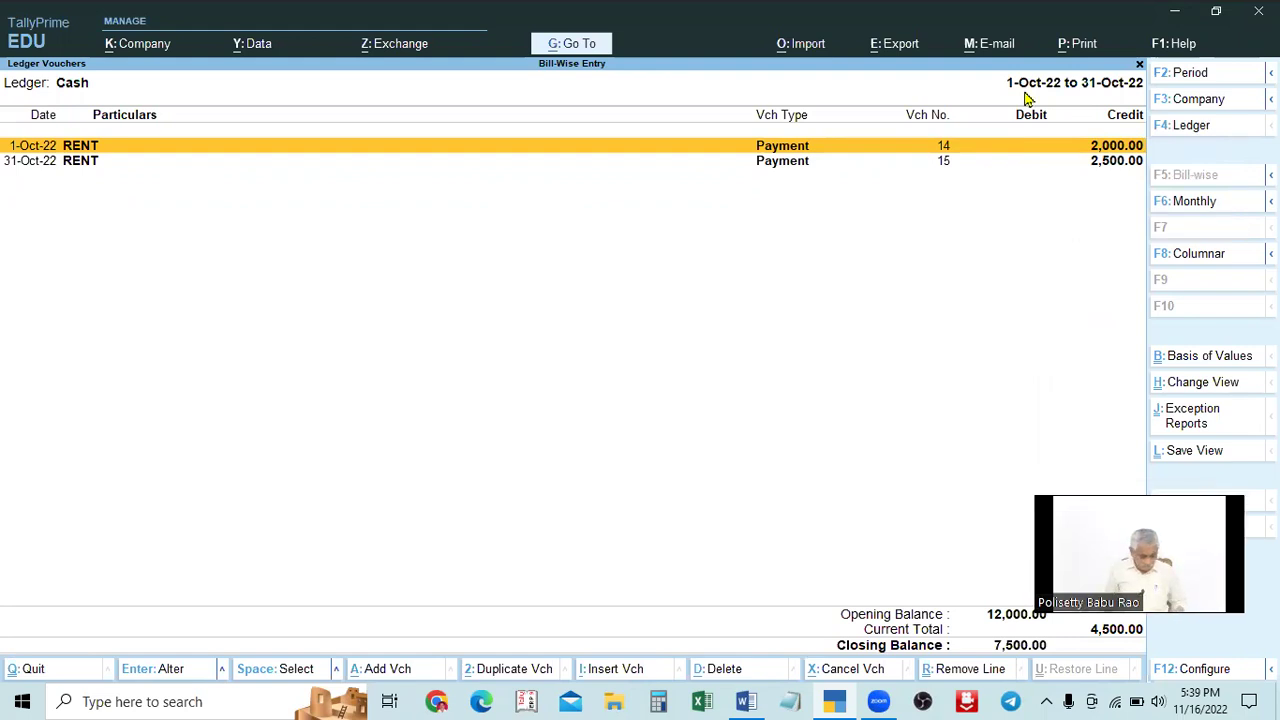
{"action": "key", "text": "alt"}
{"action": "key", "text": "alt+F2"}
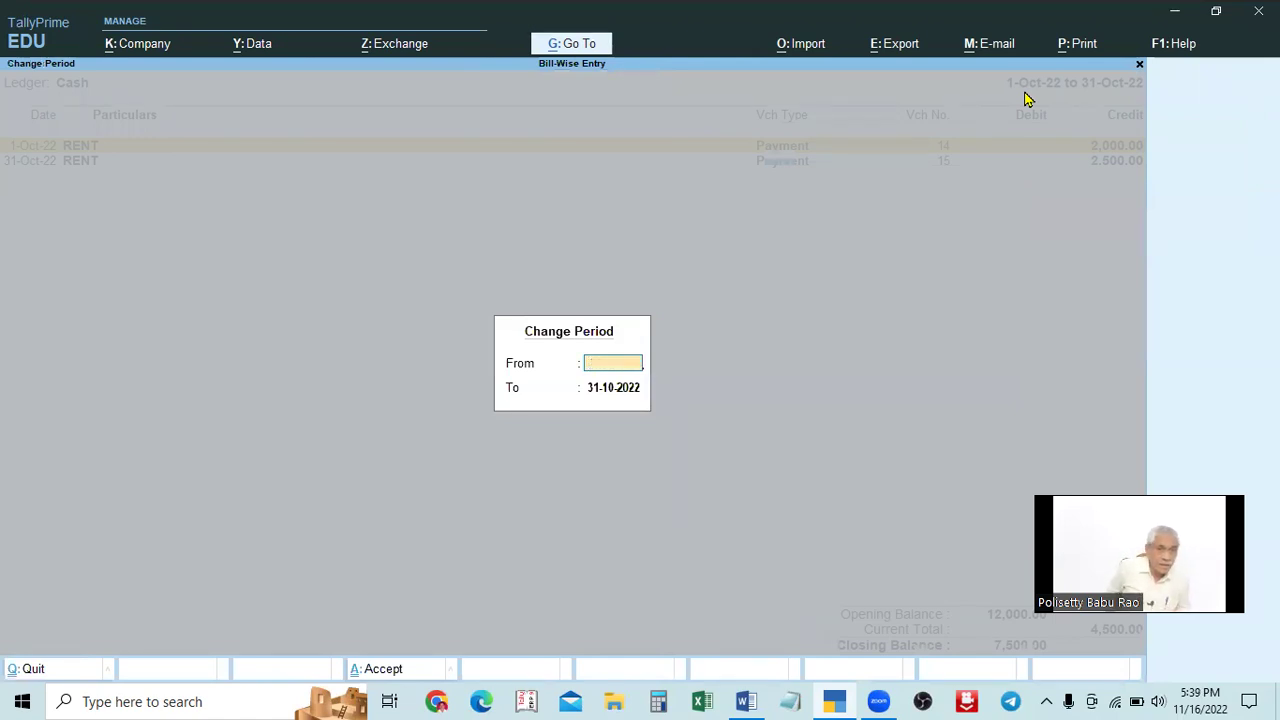
{"action": "key", "text": "Return"}
{"action": "key", "text": "Return"}
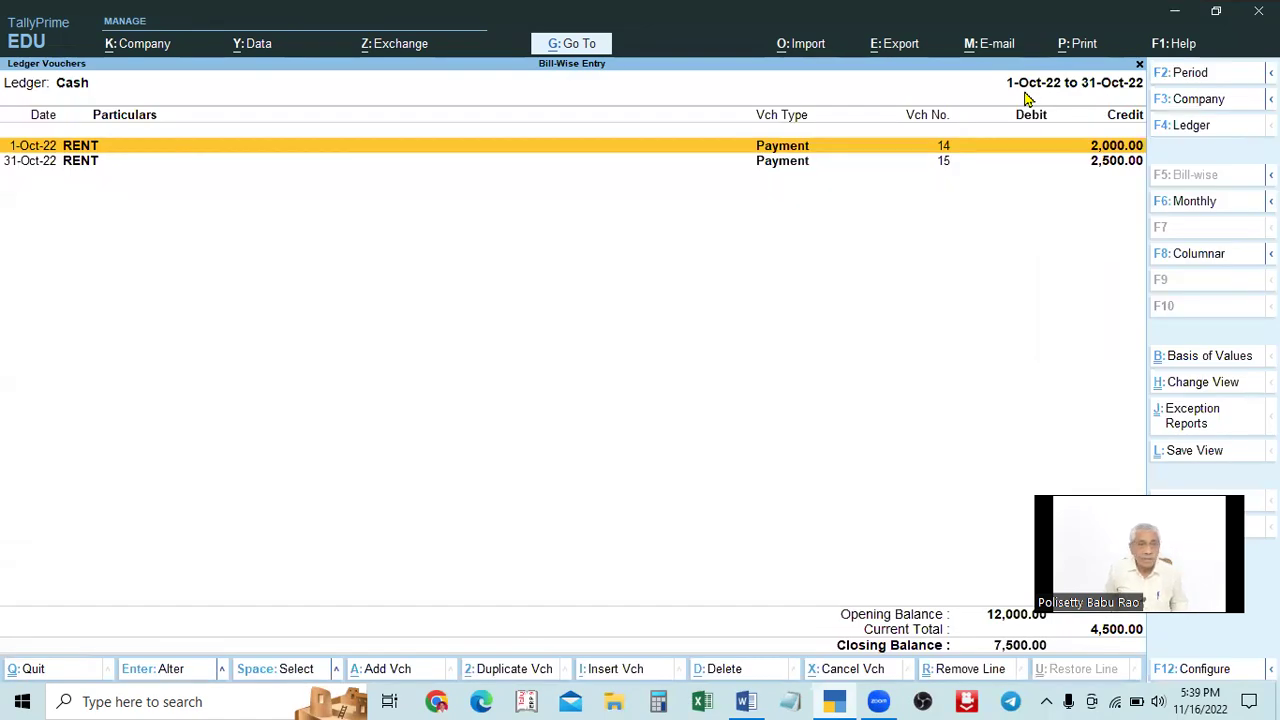
Limit the Cash ledger report to the single day 1-10-2022 as both start and end date.
{"action": "key", "text": "F2"}
{"action": "type", "text": "1."}
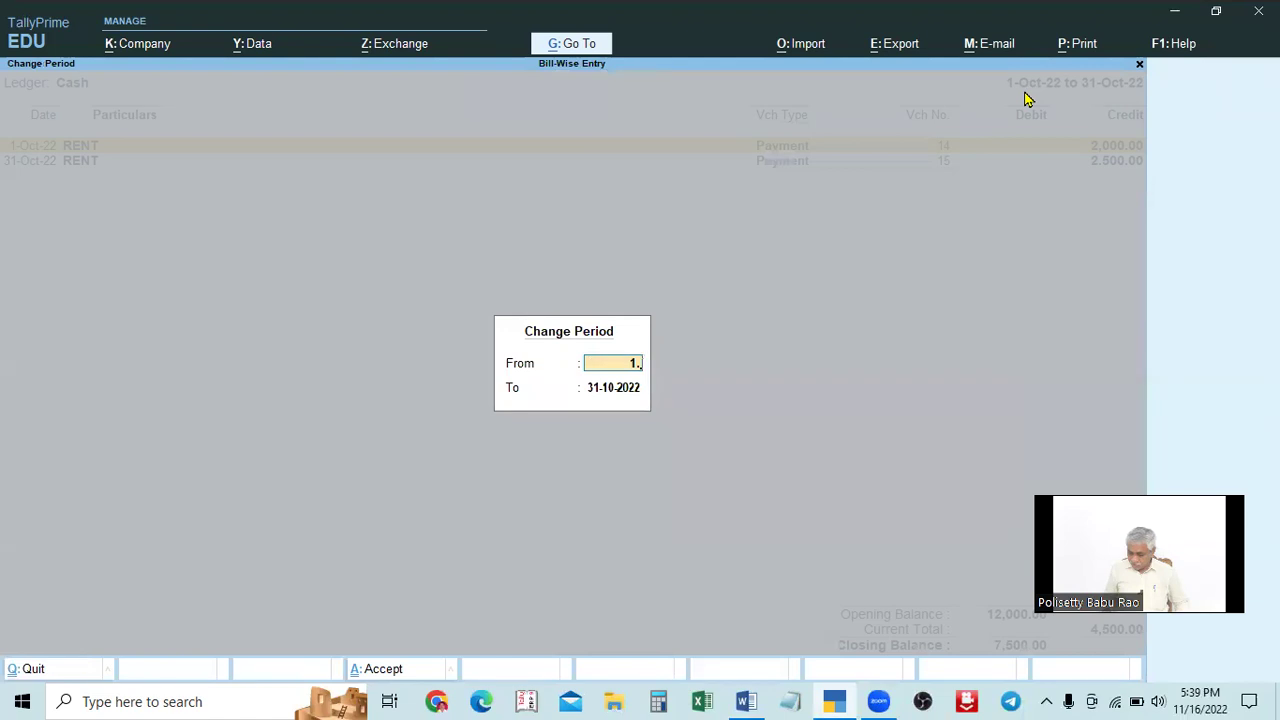
{"action": "key", "text": "Return"}
{"action": "type", "text": "1"}
{"action": "key", "text": "Return"}
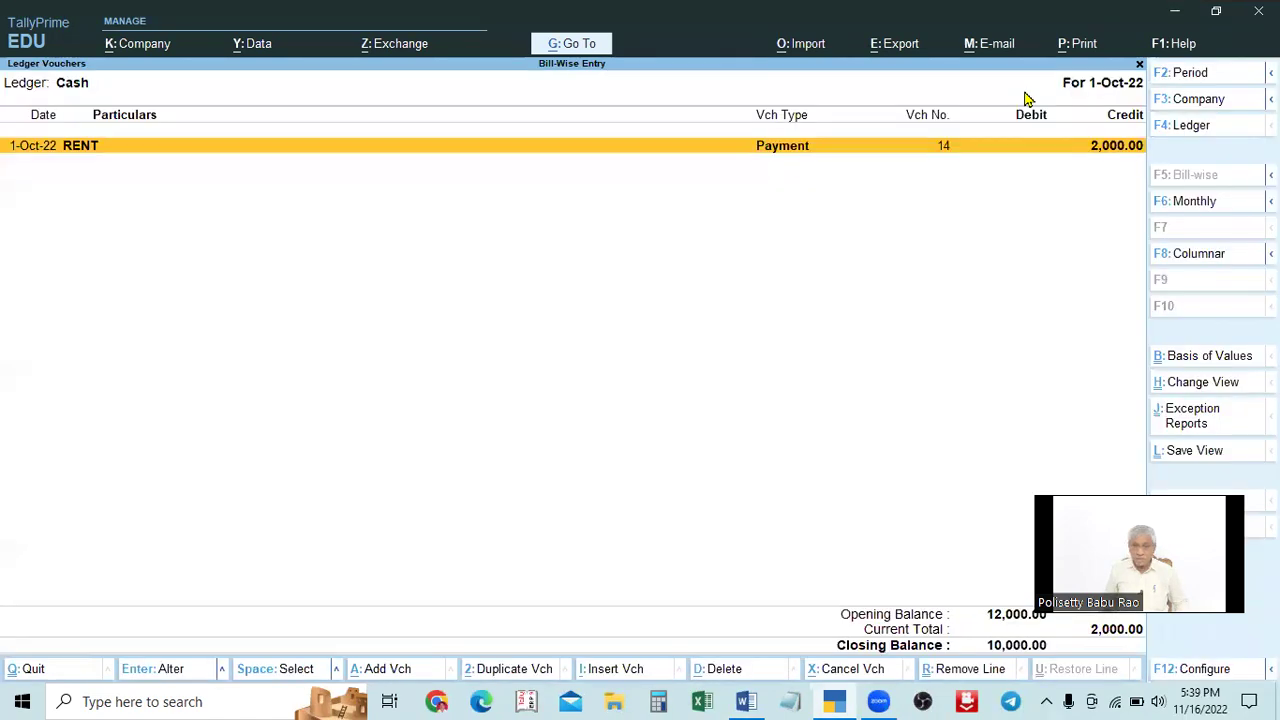
Re-enter the Cash ledger's report period with 1-10-2022 as both the From and To date.
{"action": "key", "text": "alt+F2"}
{"action": "key", "text": "BackSpace"}
{"action": "type", "text": "10.1"}
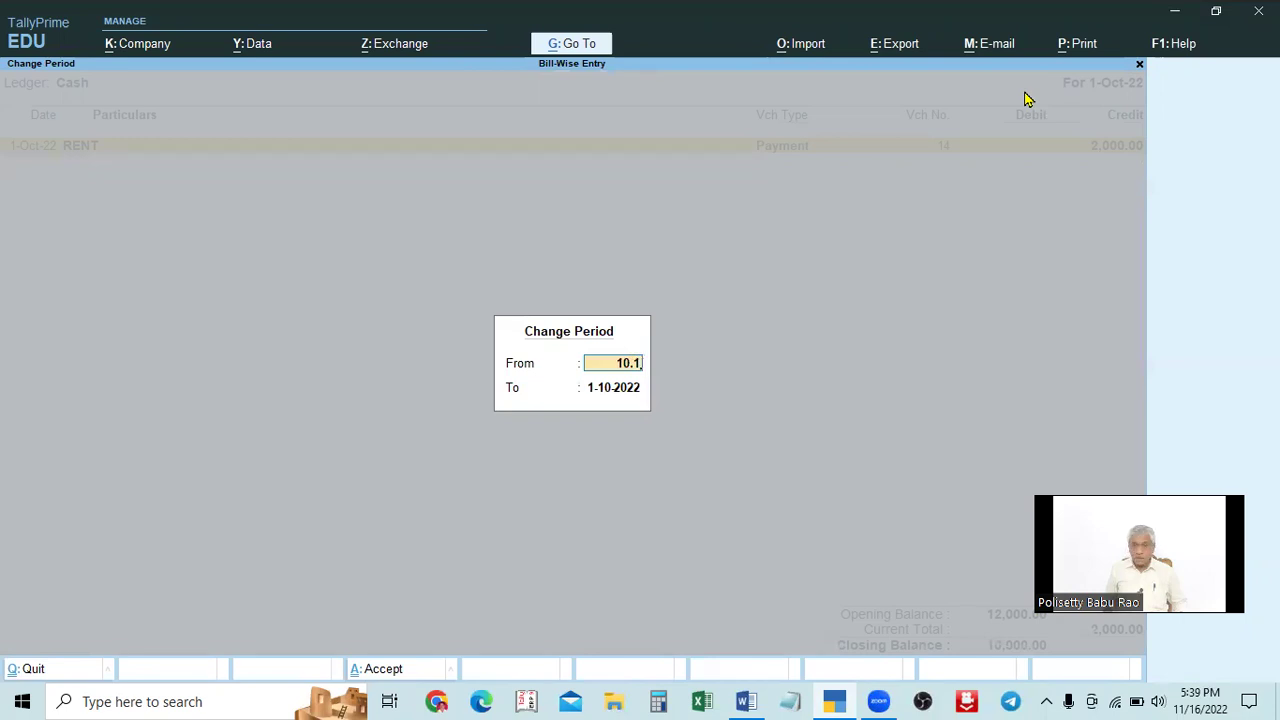
{"action": "key", "text": "BackSpace"}
{"action": "key", "text": "BackSpace"}
{"action": "key", "text": "BackSpace"}
{"action": "key", "text": "BackSpace"}
{"action": "type", "text": "10"}
{"action": "key", "text": "BackSpace"}
{"action": "key", "text": "BackSpace"}
{"action": "type", "text": "1.1"}
{"action": "key", "text": "Return"}
{"action": "type", "text": "1.10"}
{"action": "key", "text": "Return"}
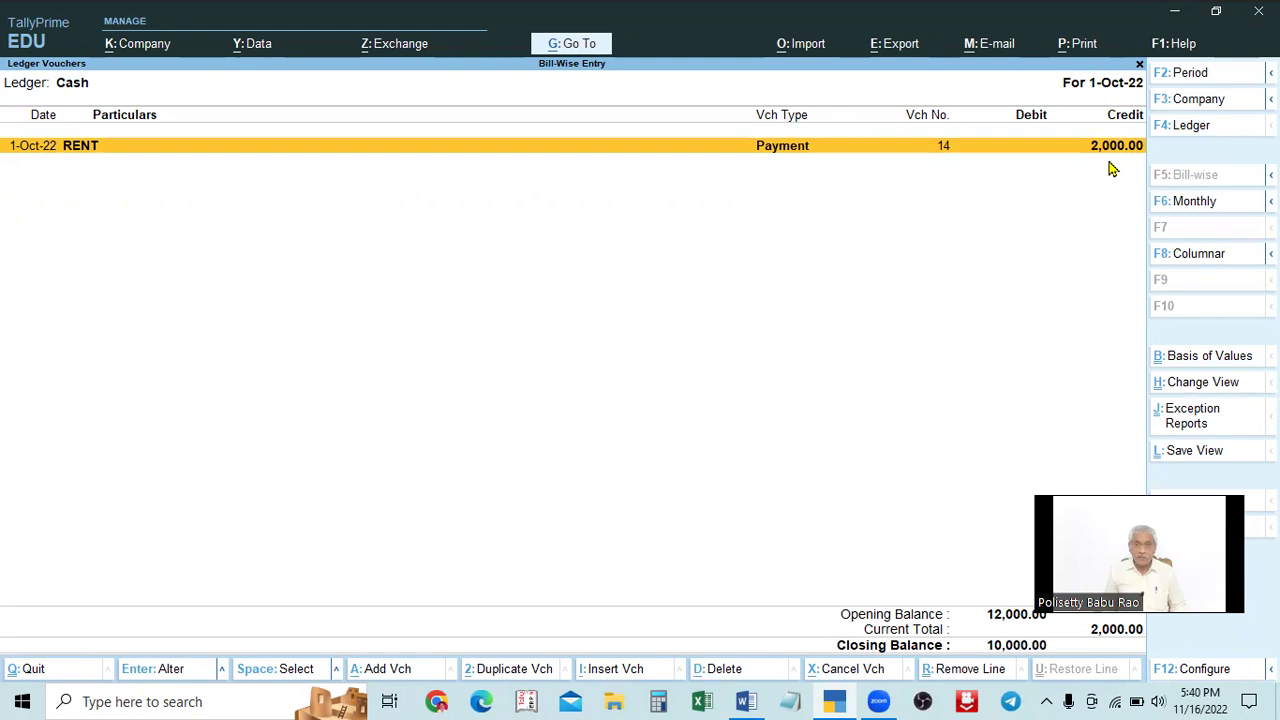
{"action": "key", "text": "F2"}
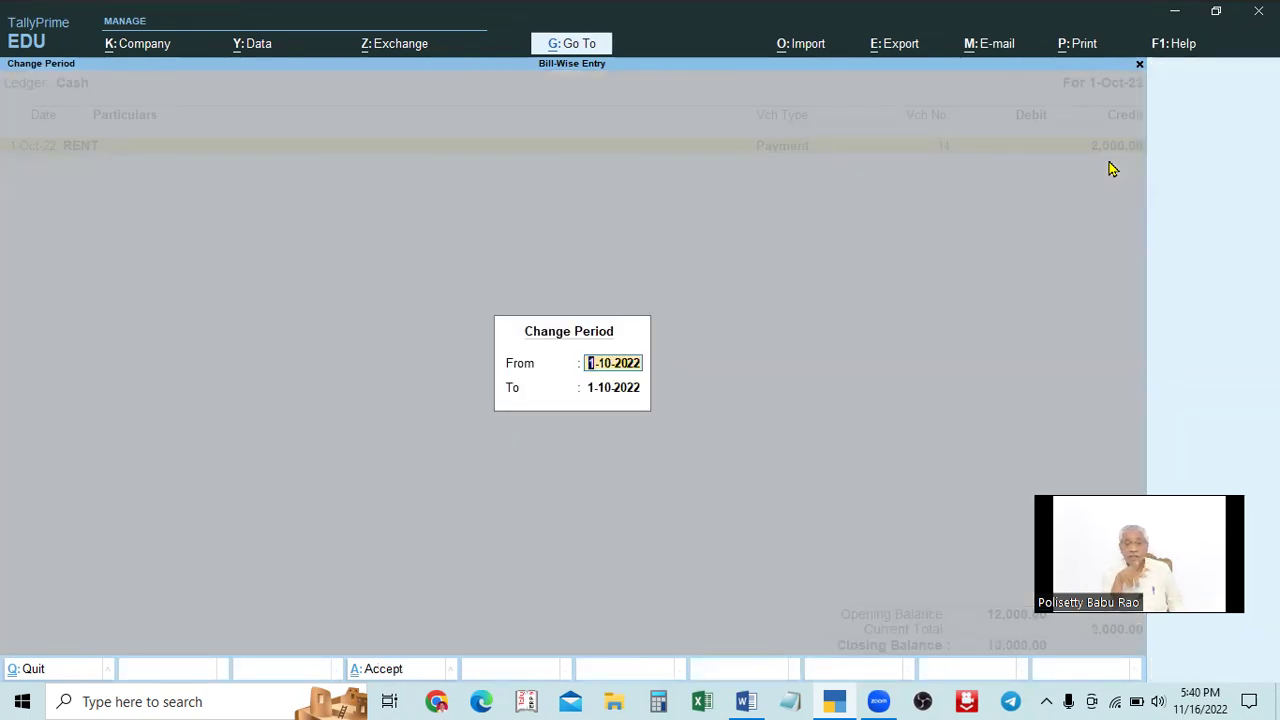
{"action": "key", "text": "Return"}
{"action": "key", "text": "Return"}
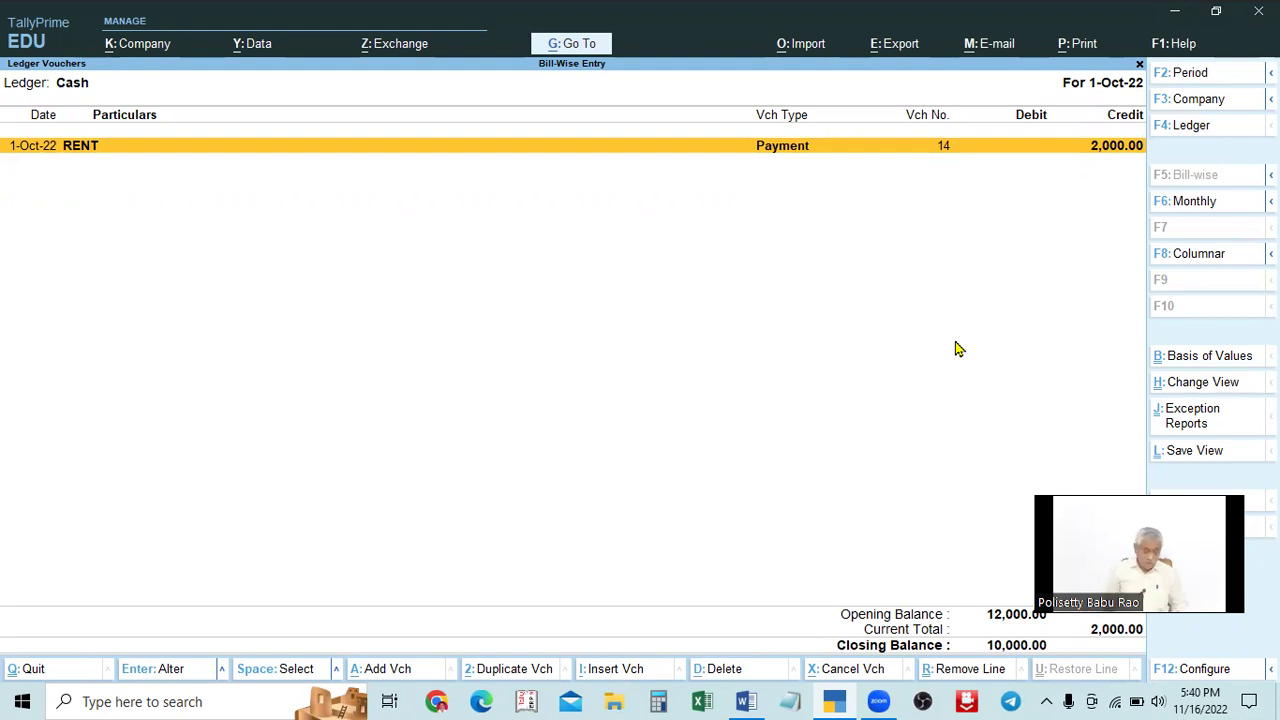
{"action": "key", "text": "F2"}
{"action": "type", "text": "1-"}
{"action": "key", "text": "Escape"}
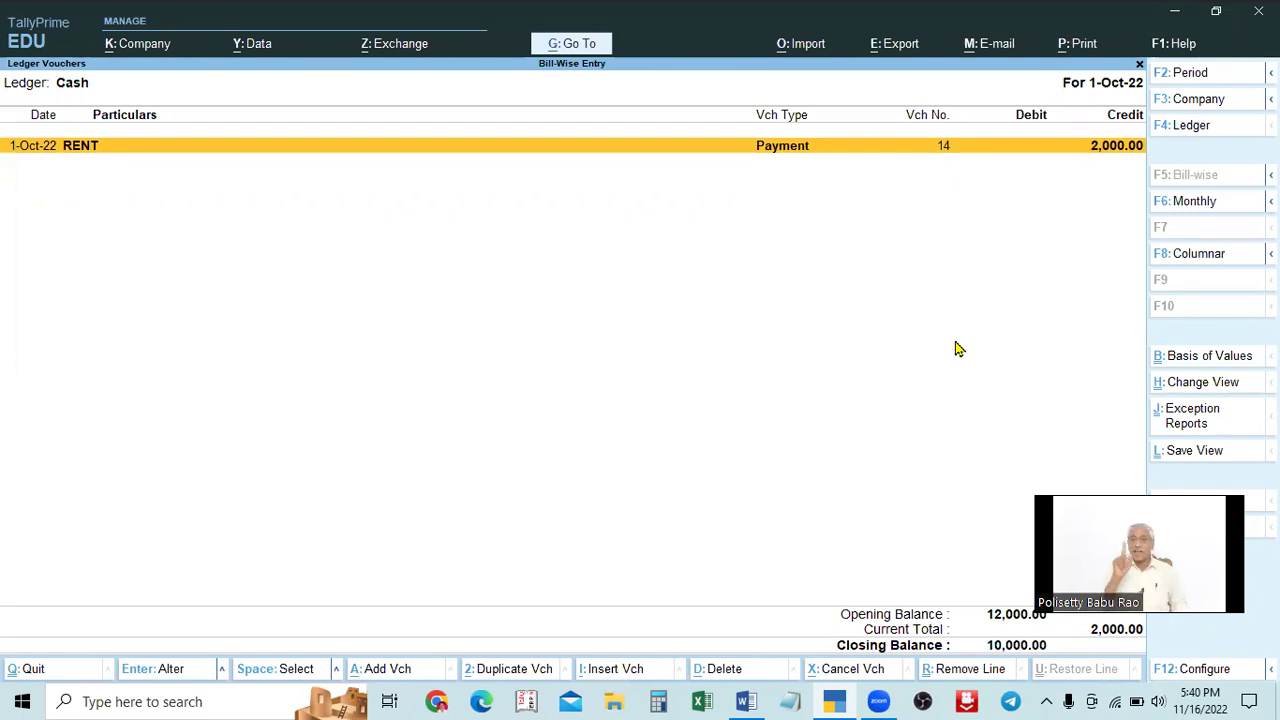
Enter 1.10 again for both dates of the Cash ledger's report period.
{"action": "key", "text": "F2"}
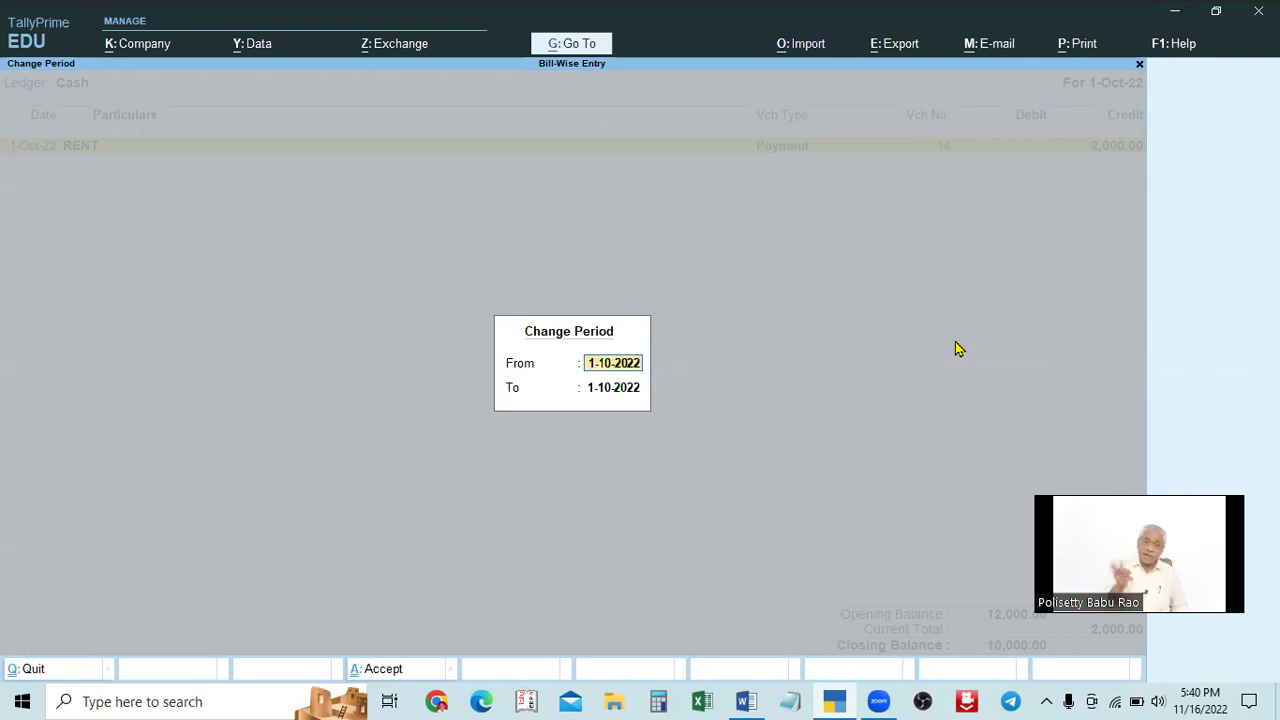
{"action": "type", "text": "1.10"}
{"action": "key", "text": "Return"}
{"action": "type", "text": "1"}
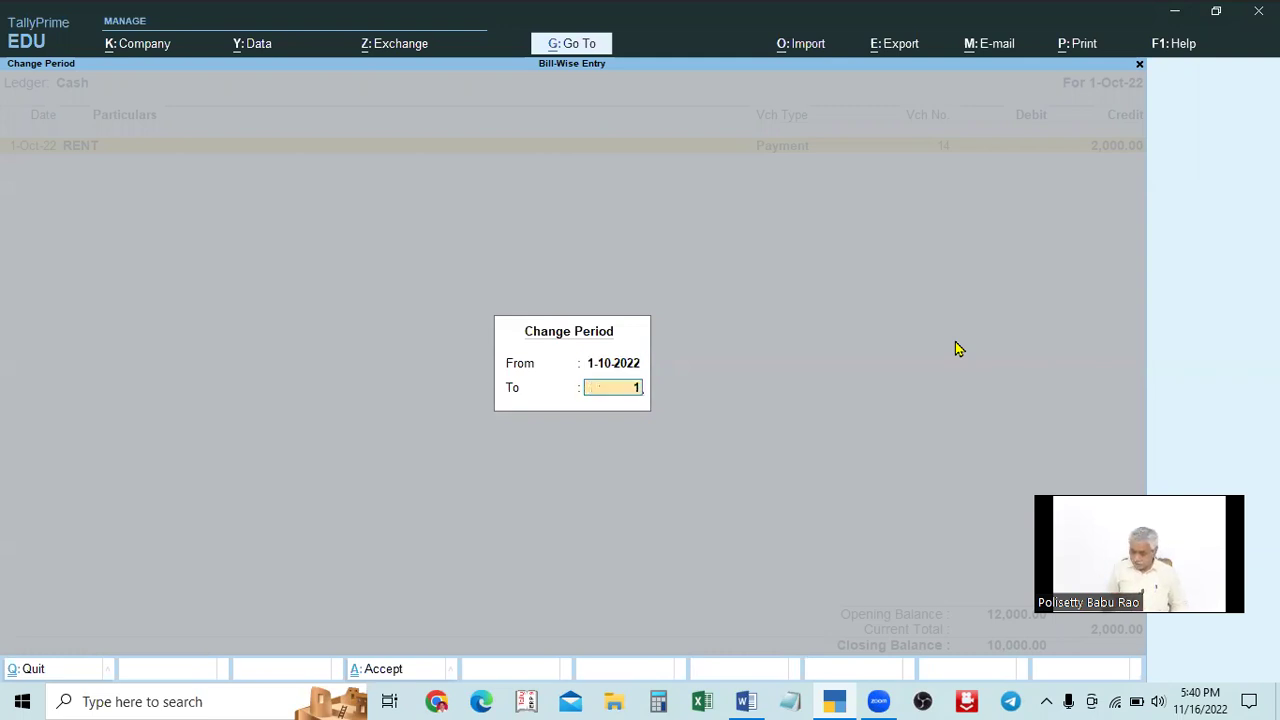
{"action": "type", "text": ".10"}
{"action": "key", "text": "Return"}
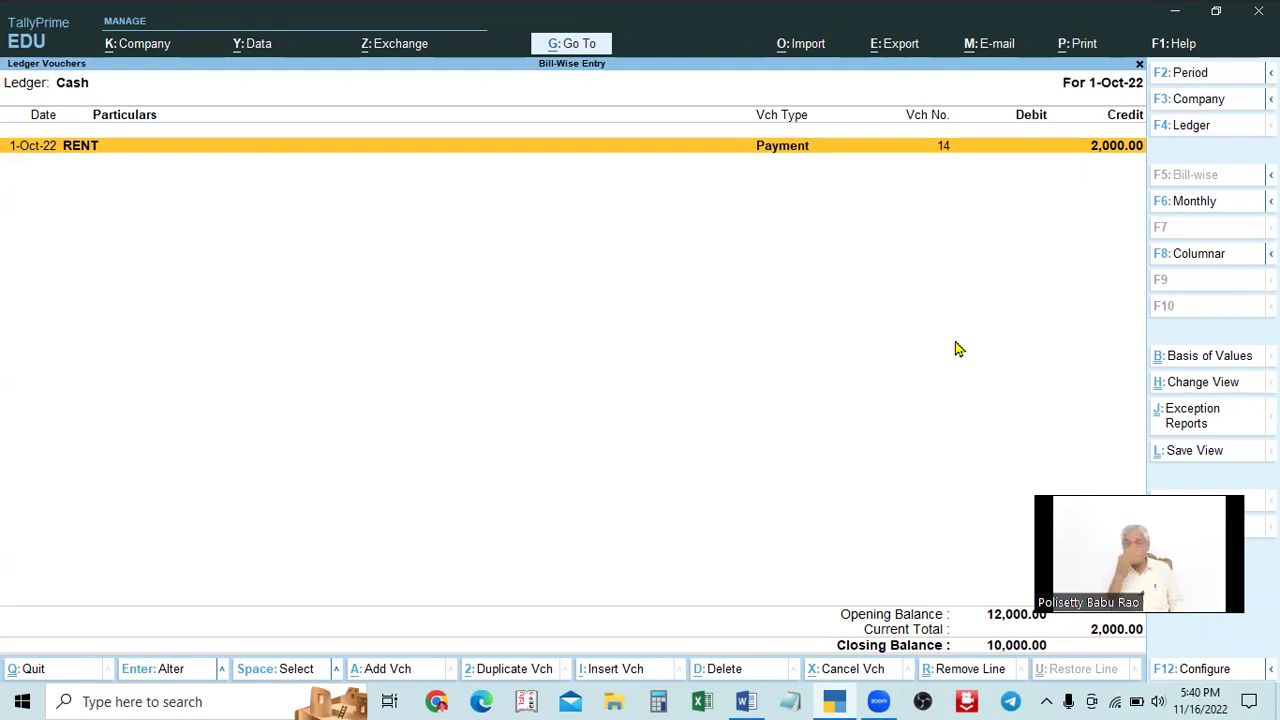
Set the Cash ledger's report period from 1-6-2022 to 31-8-2022.
{"action": "key", "text": "F2"}
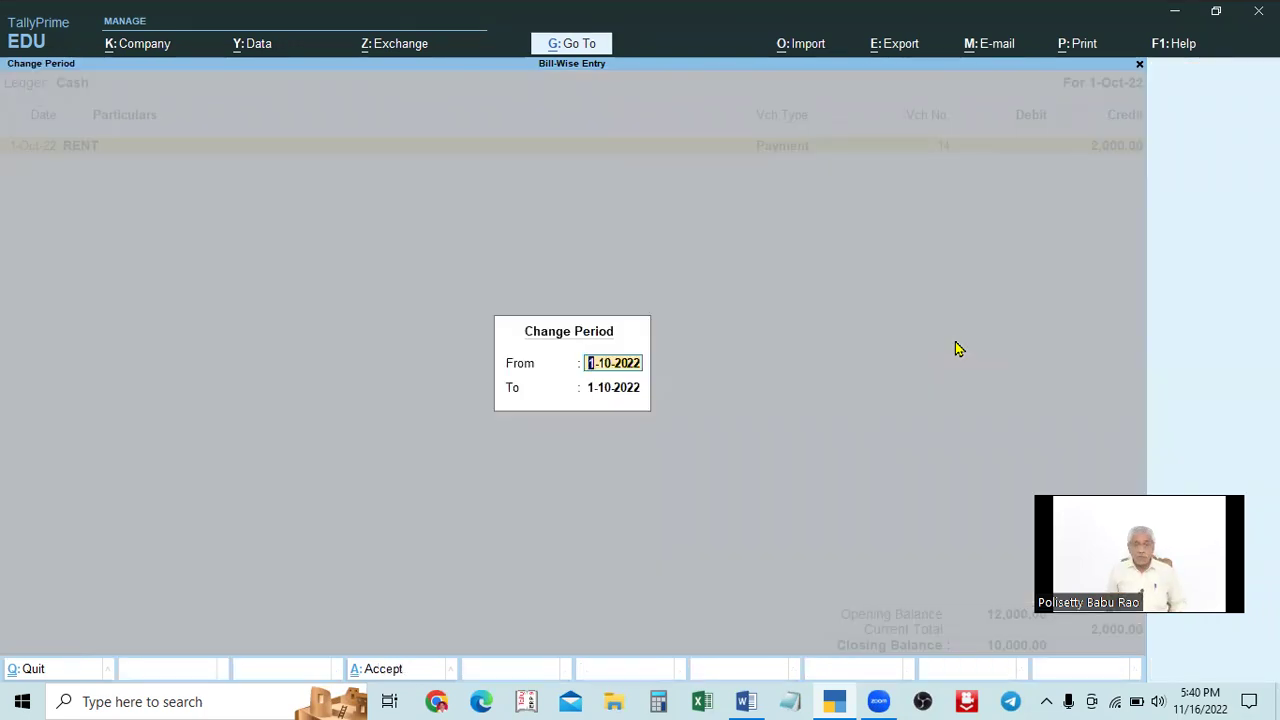
{"action": "type", "text": "1"}
{"action": "type", "text": "1.1"}
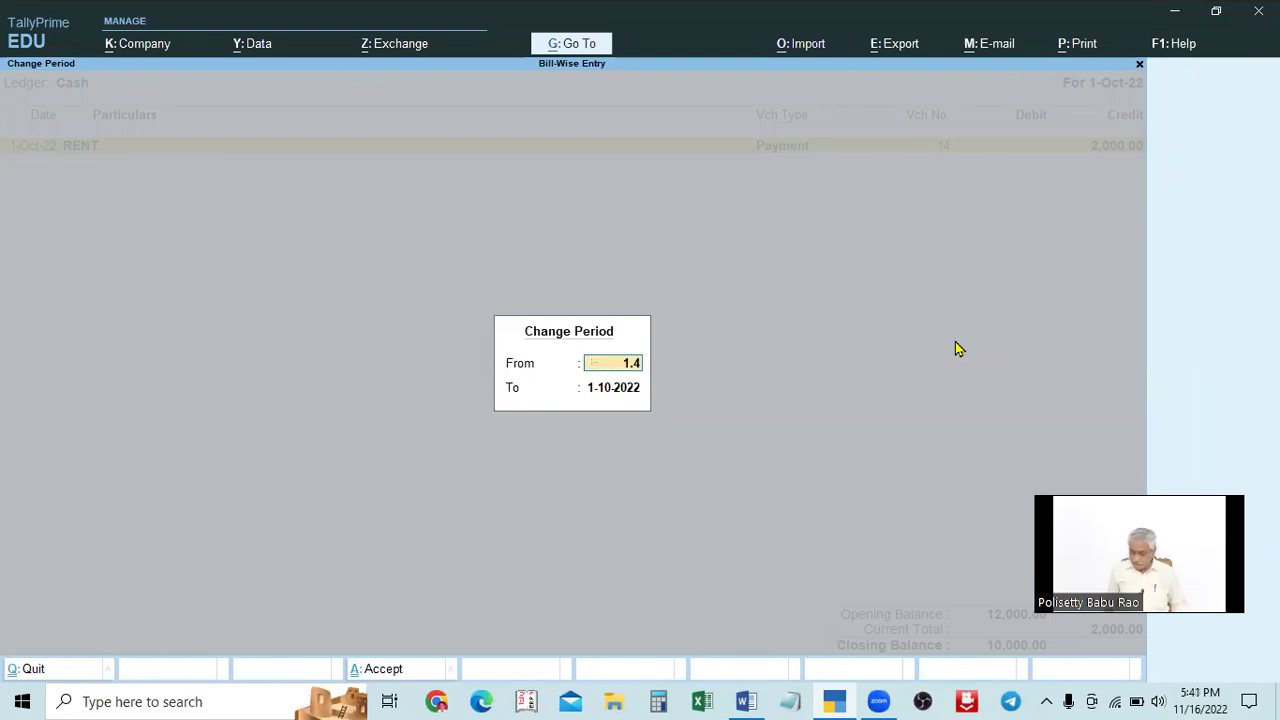
{"action": "type", "text": "0"}
{"action": "key", "text": "Return"}
{"action": "type", "text": "31.8"}
{"action": "key", "text": "BackSpace"}
{"action": "key", "text": "BackSpace"}
{"action": "key", "text": "BackSpace"}
{"action": "key", "text": "BackSpace"}
{"action": "key", "text": "BackSpace"}
{"action": "key", "text": "BackSpace"}
{"action": "key", "text": "BackSpace"}
{"action": "key", "text": "BackSpace"}
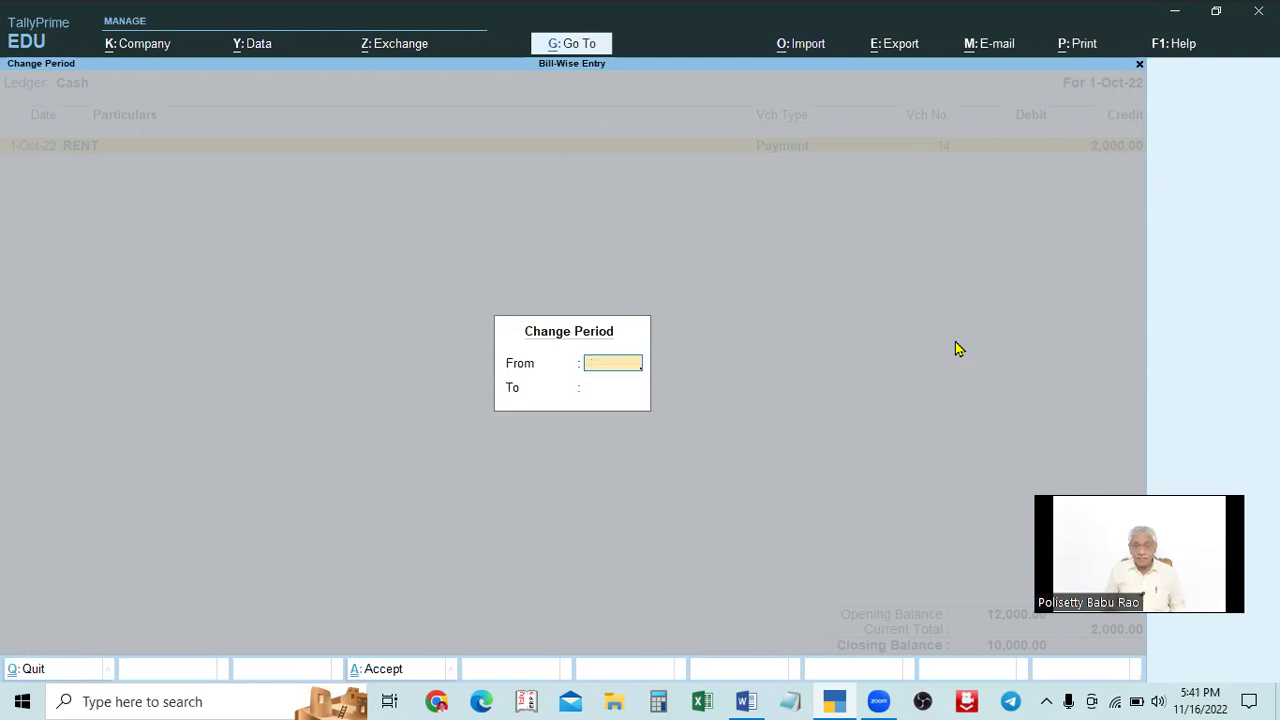
{"action": "type", "text": "1.6"}
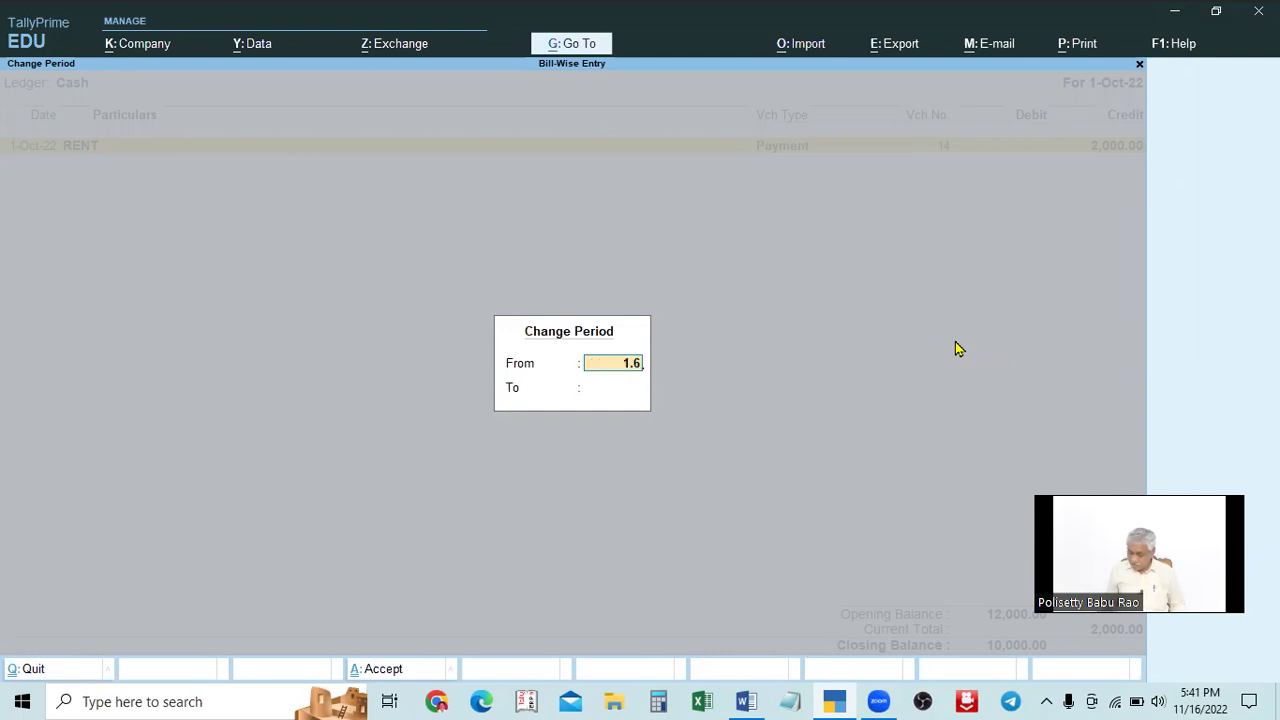
{"action": "key", "text": "Return"}
{"action": "type", "text": "31.8"}
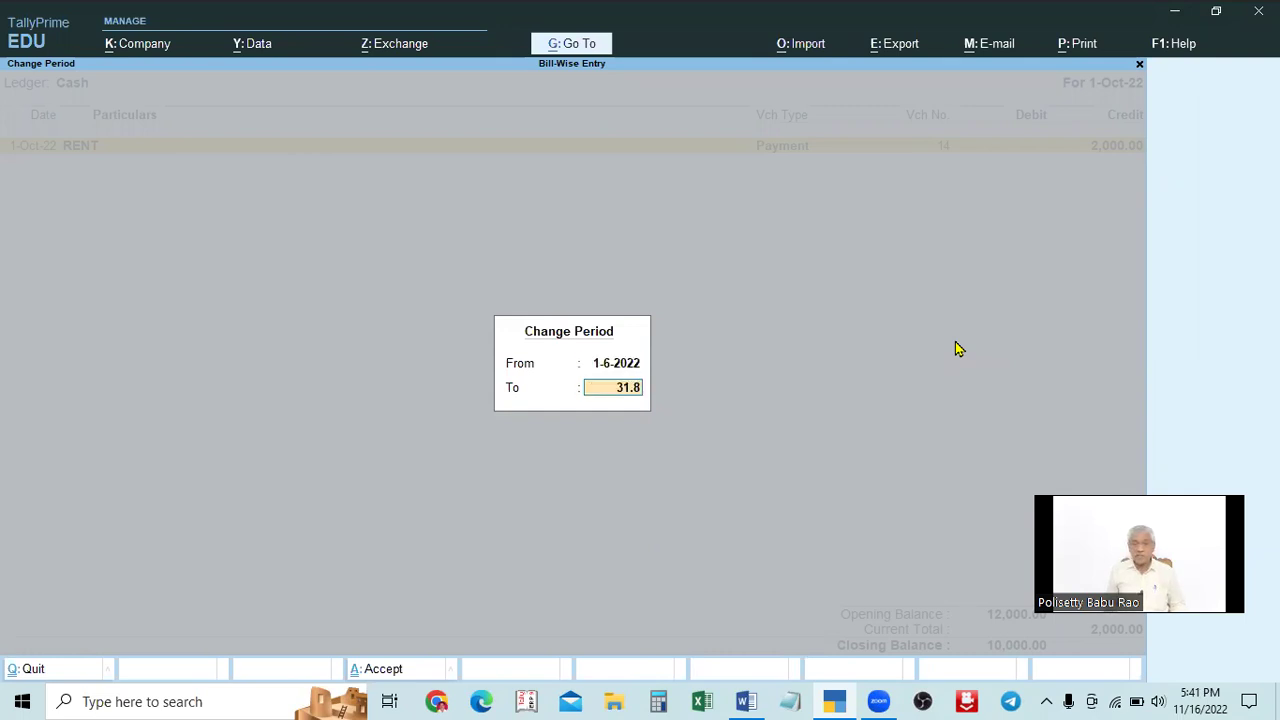
{"action": "key", "text": "Return"}
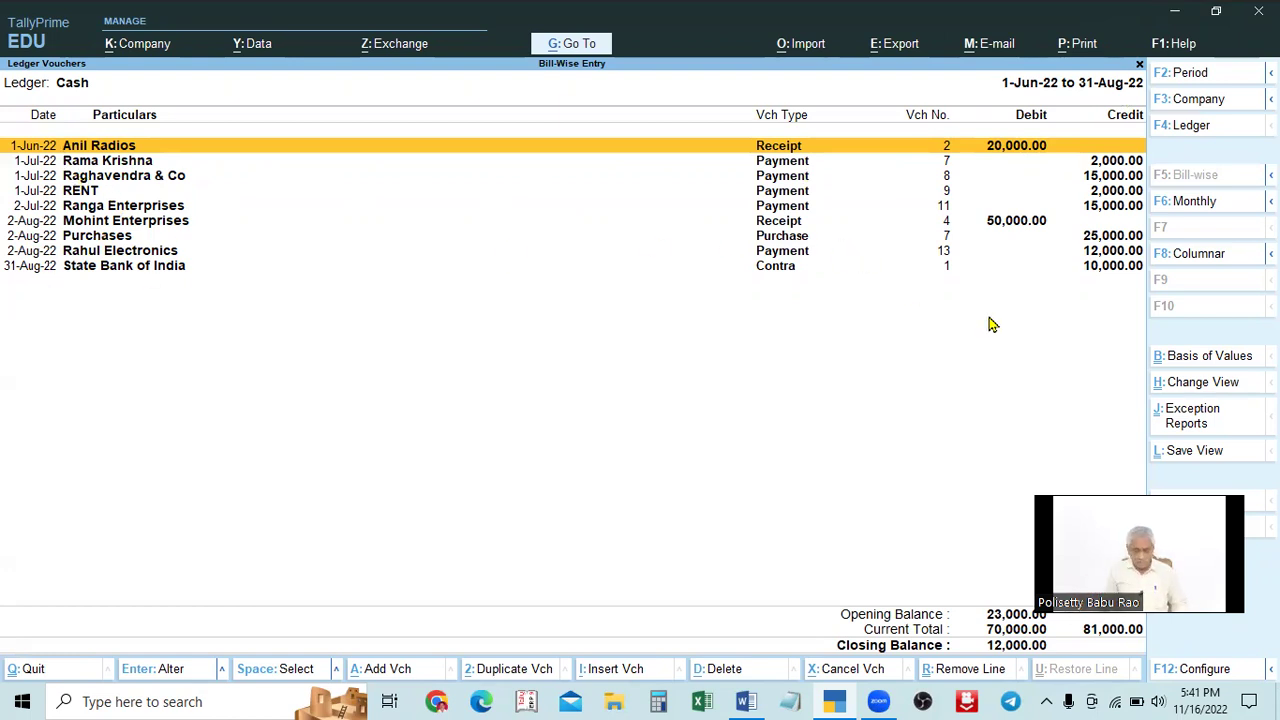
Clear both the From and To dates of the Cash ledger's report period to list every entry.
{"action": "key", "text": "F2"}
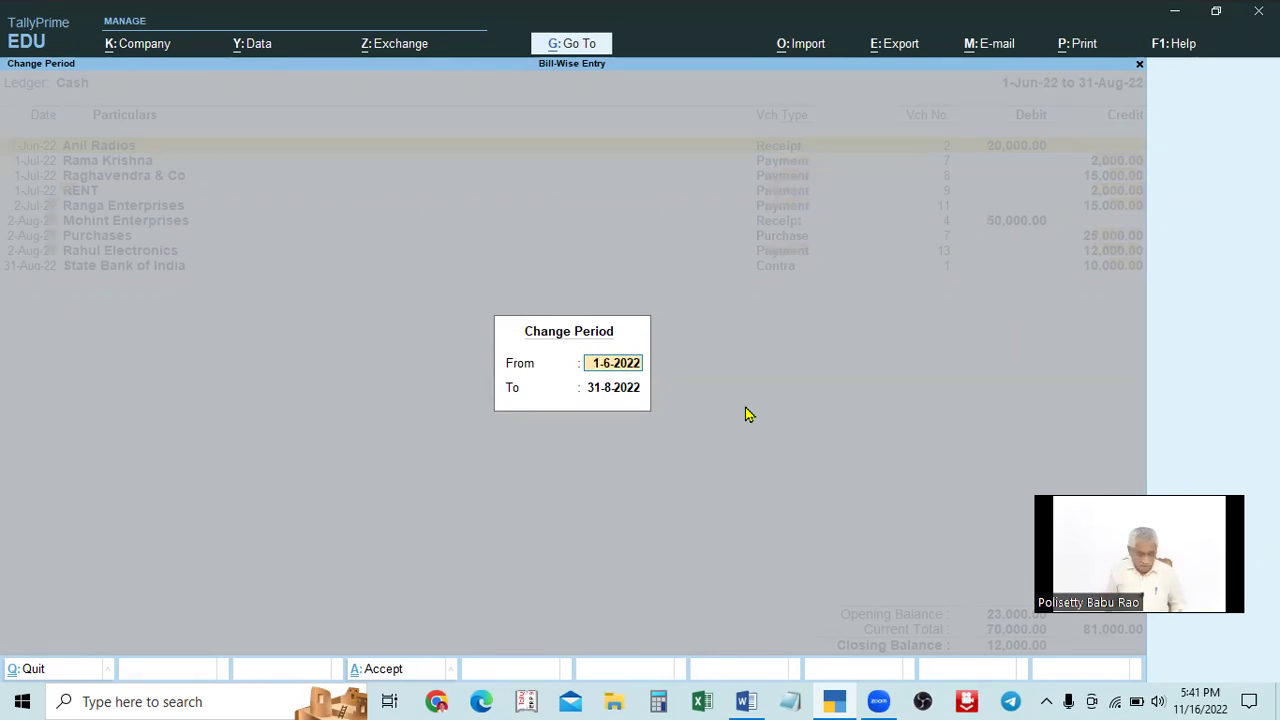
{"action": "key", "text": "BackSpace"}
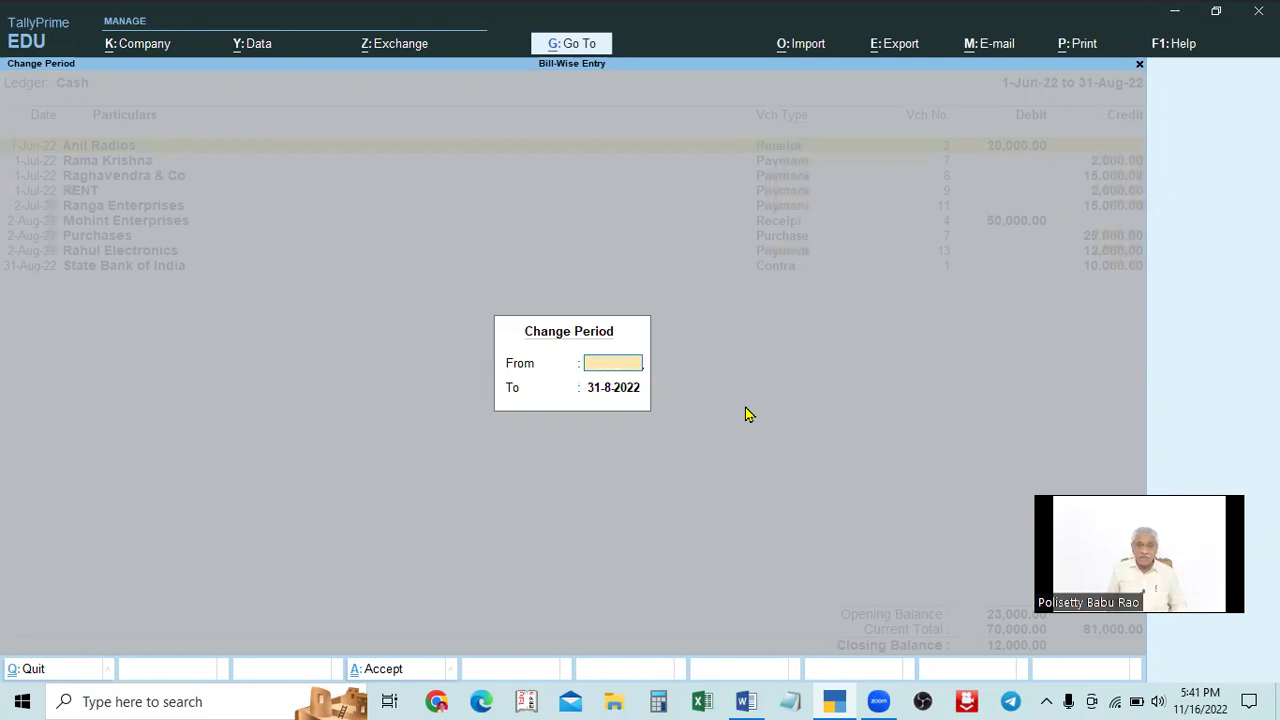
{"action": "key", "text": "Return"}
{"action": "key", "text": "BackSpace"}
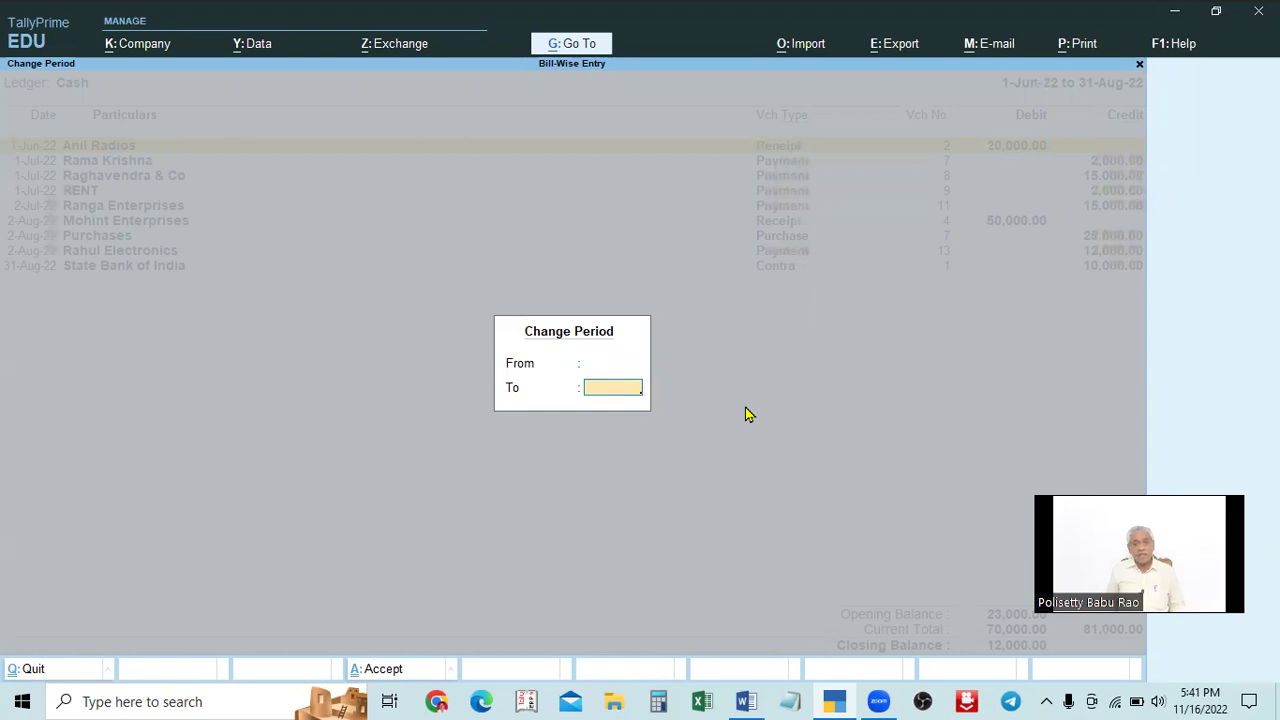
{"action": "key", "text": "Return"}
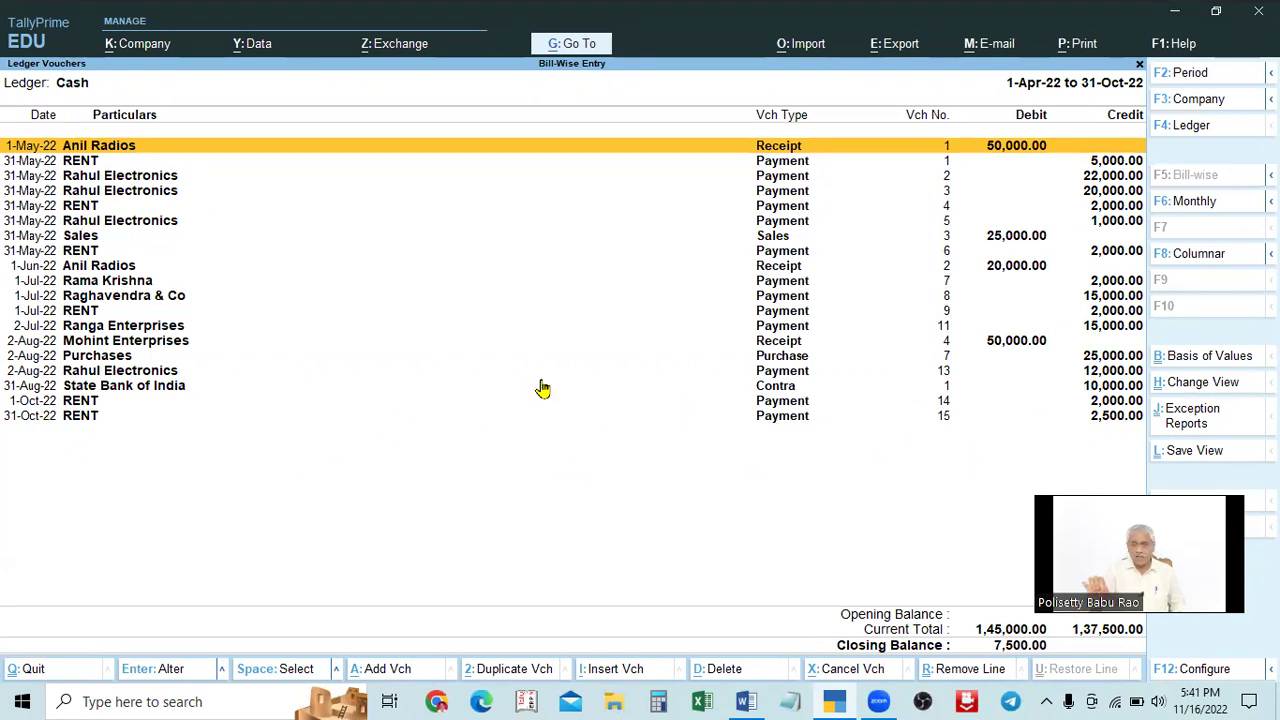
Leave the Cash ledger report and start a new receipt voucher dated 1-Apr-22.
{"action": "key", "text": "Escape"}
{"action": "key", "text": "Escape"}
{"action": "key", "text": "Escape"}
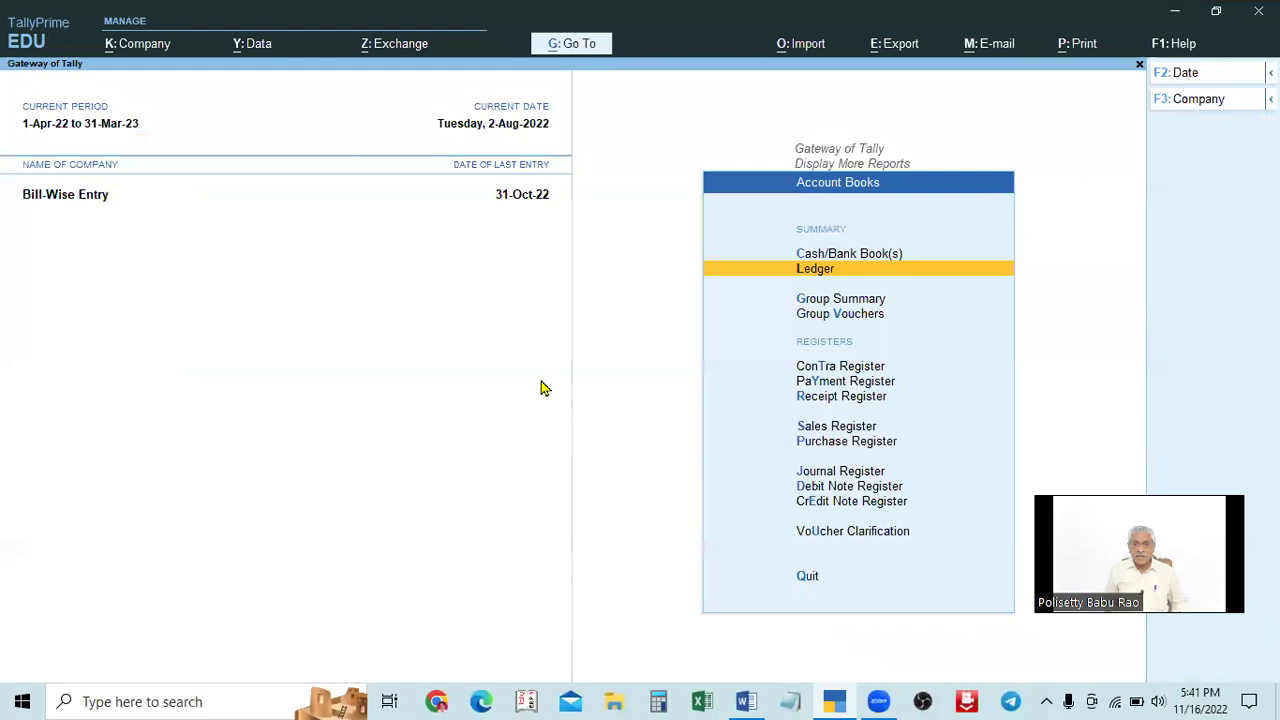
{"action": "key", "text": "Home"}
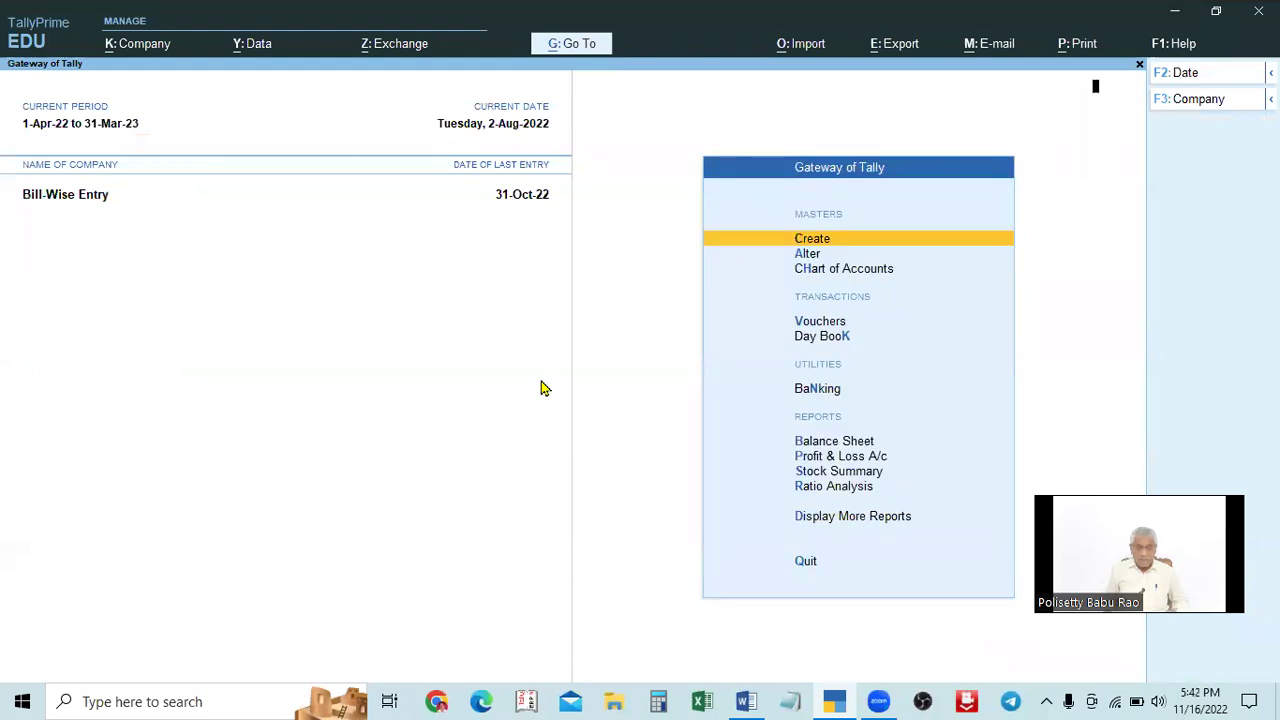
{"action": "key", "text": "v"}
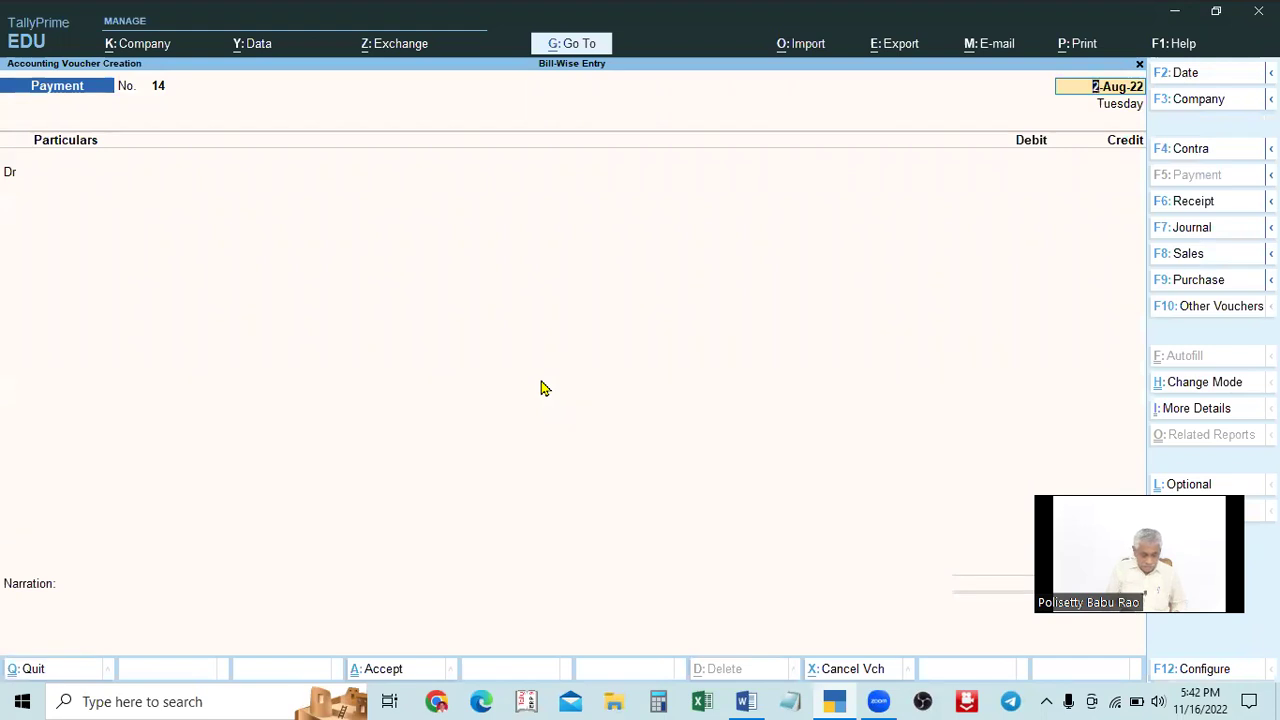
{"action": "key", "text": "F6"}
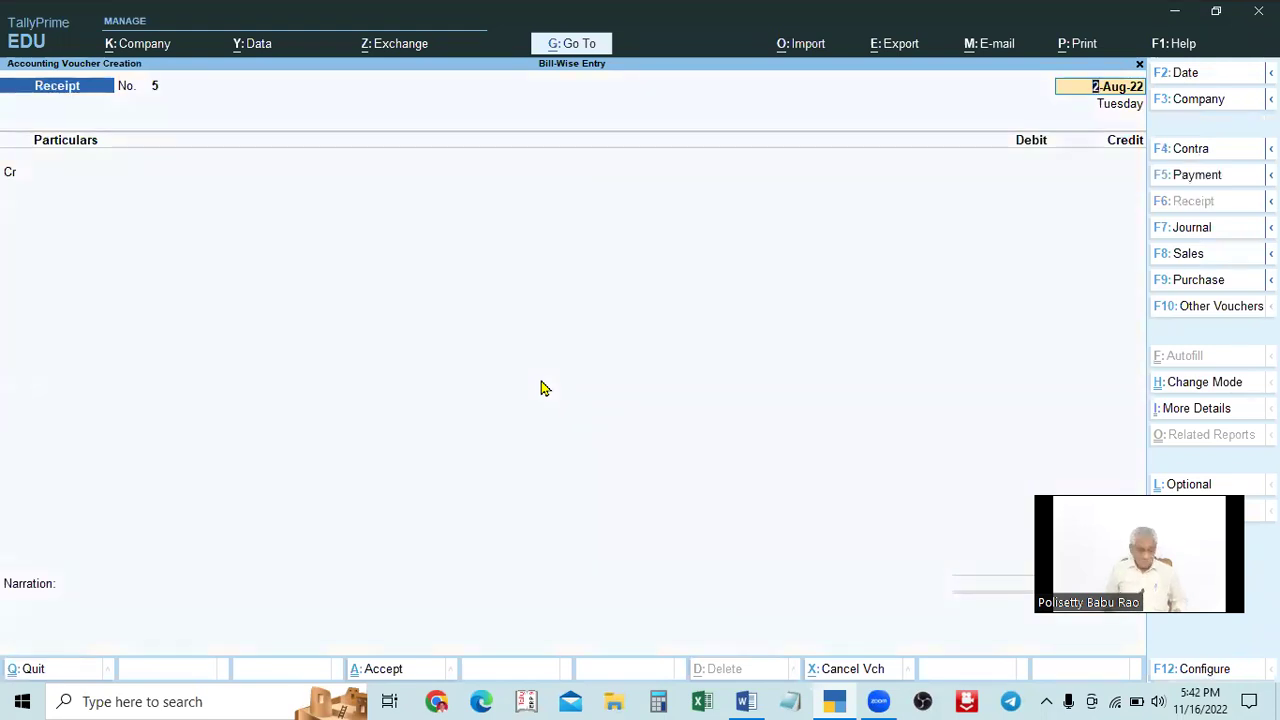
{"action": "key", "text": "F2"}
{"action": "type", "text": "1.4"}
{"action": "key", "text": "Return"}
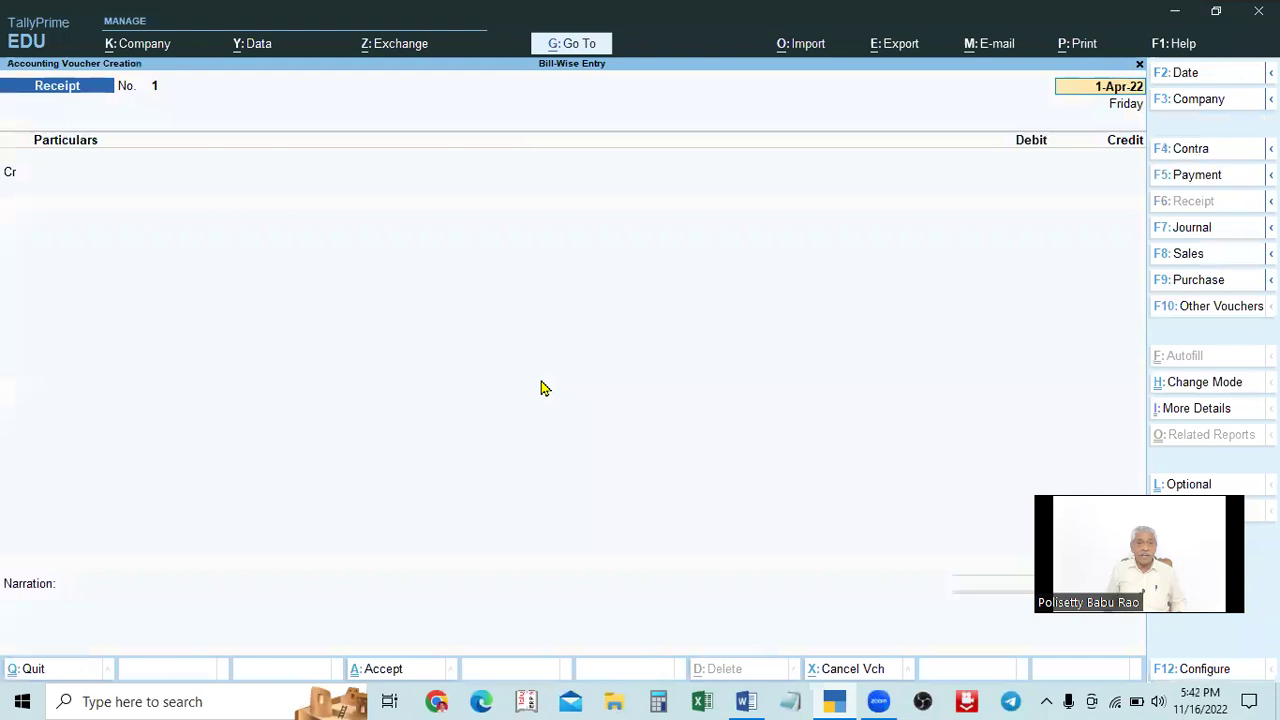
{"action": "key", "text": "Return"}
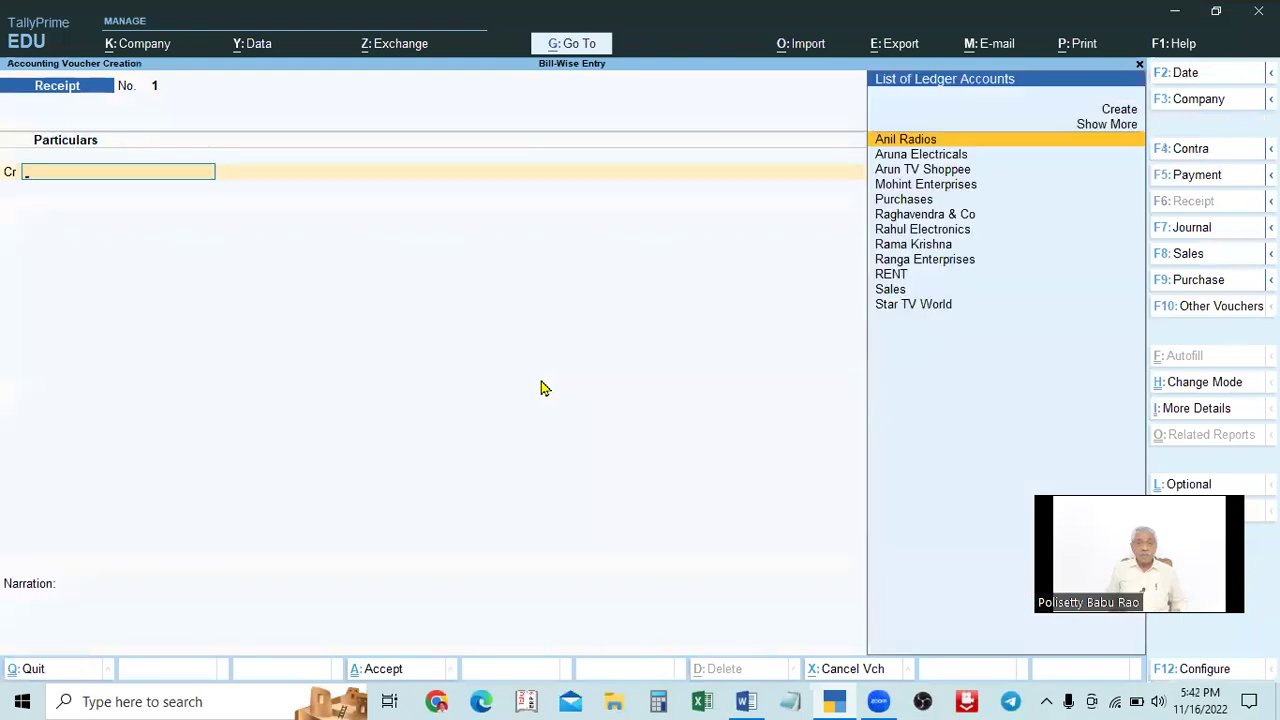
Create a new ledger named Capital under Capital Account for the receipt's credit line.
{"action": "type", "text": "Ca"}
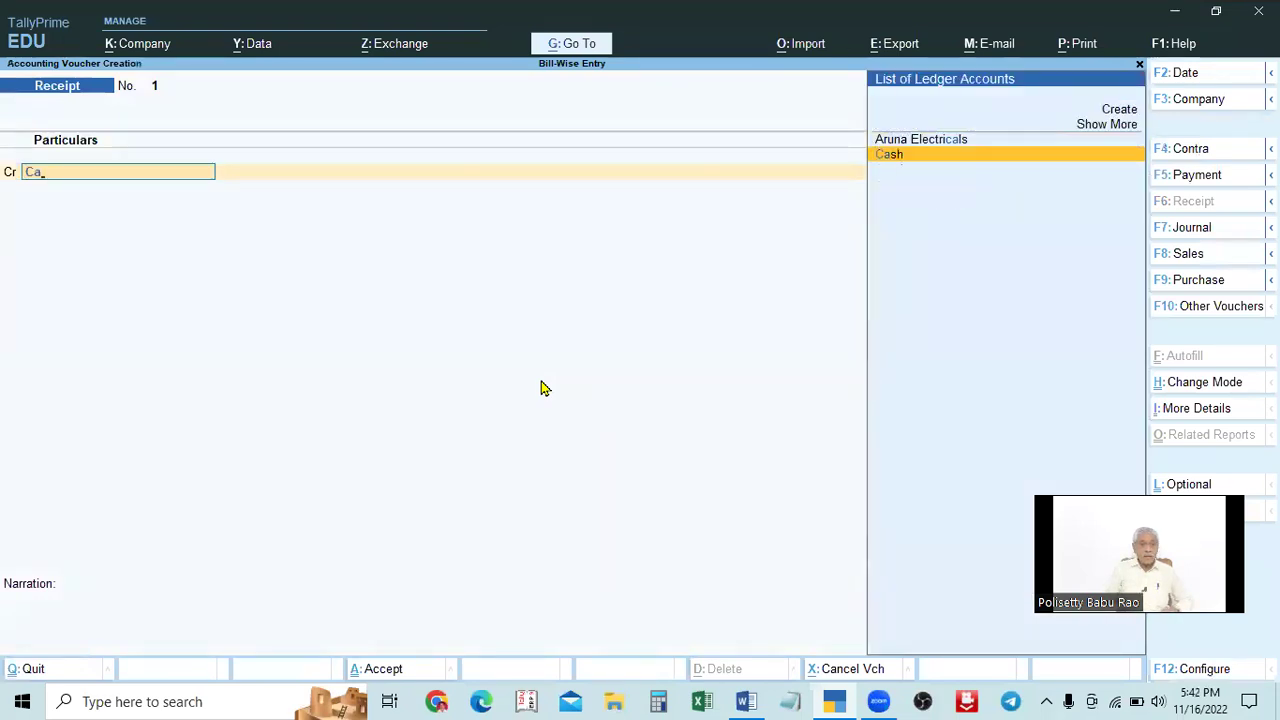
{"action": "key", "text": "BackSpace"}
{"action": "key", "text": "BackSpace"}
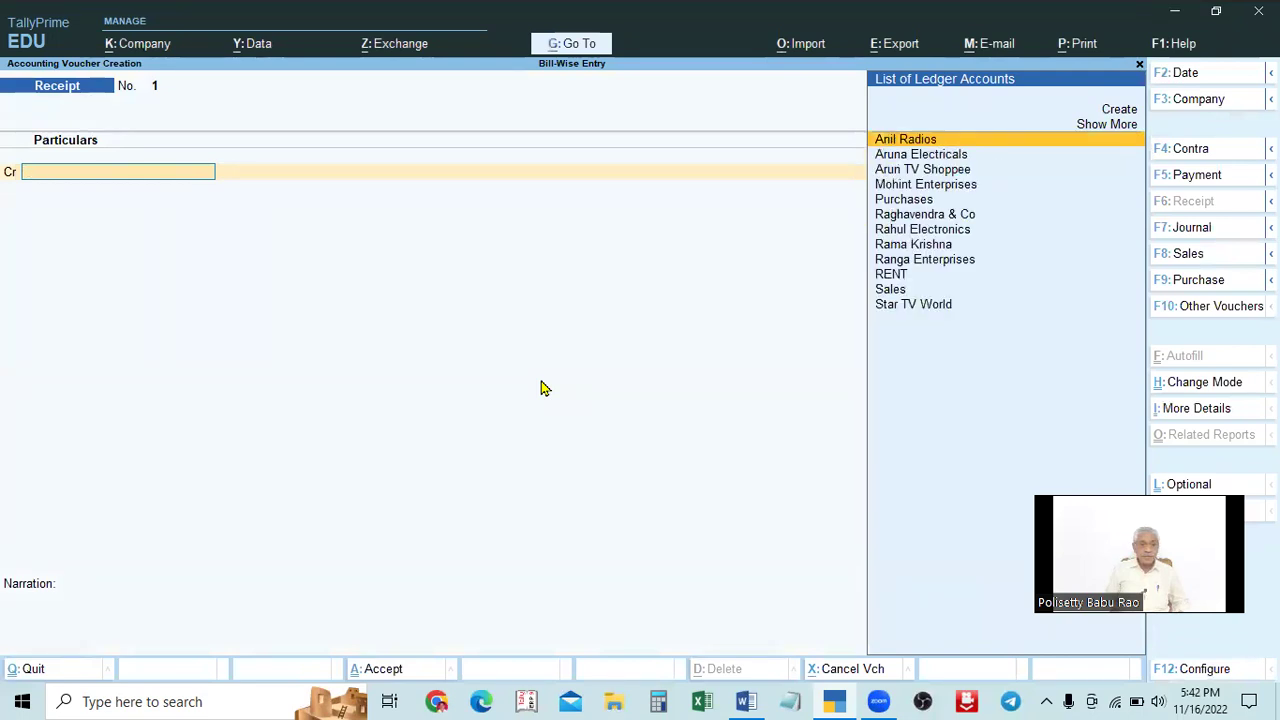
{"action": "key", "text": "alt+c"}
{"action": "type", "text": "Capital"}
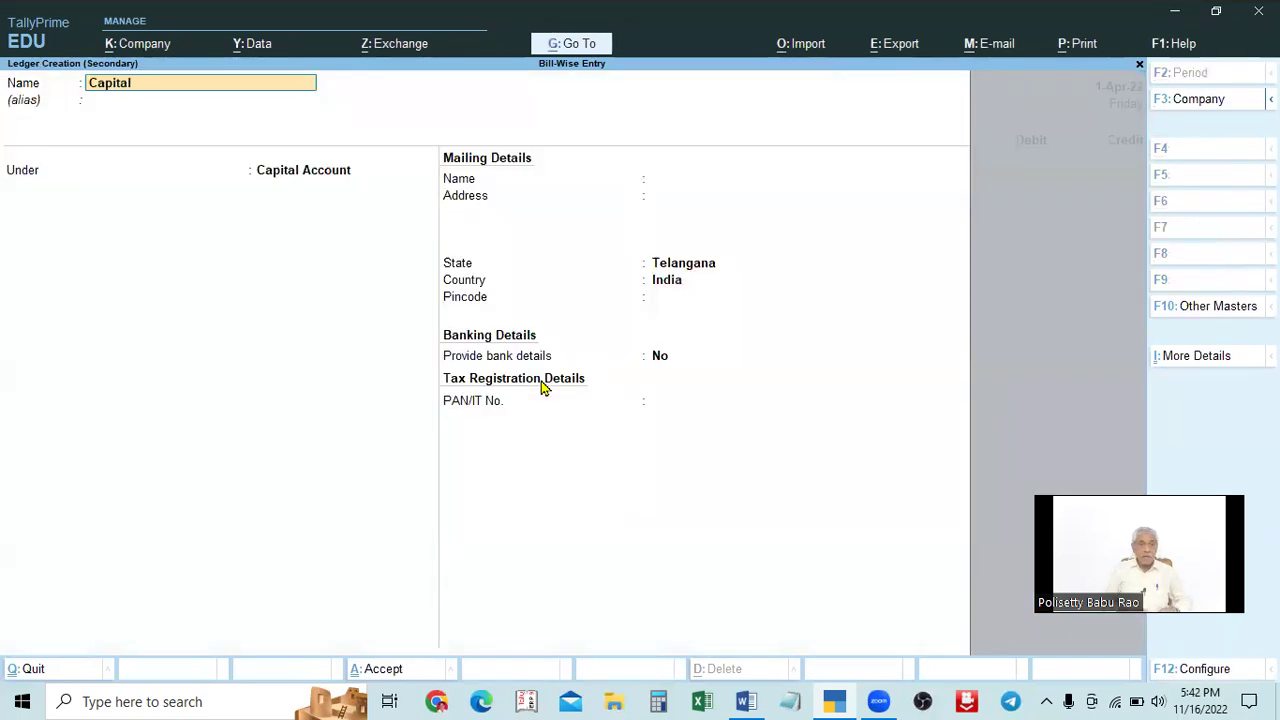
{"action": "key", "text": "Return"}
{"action": "key", "text": "Return"}
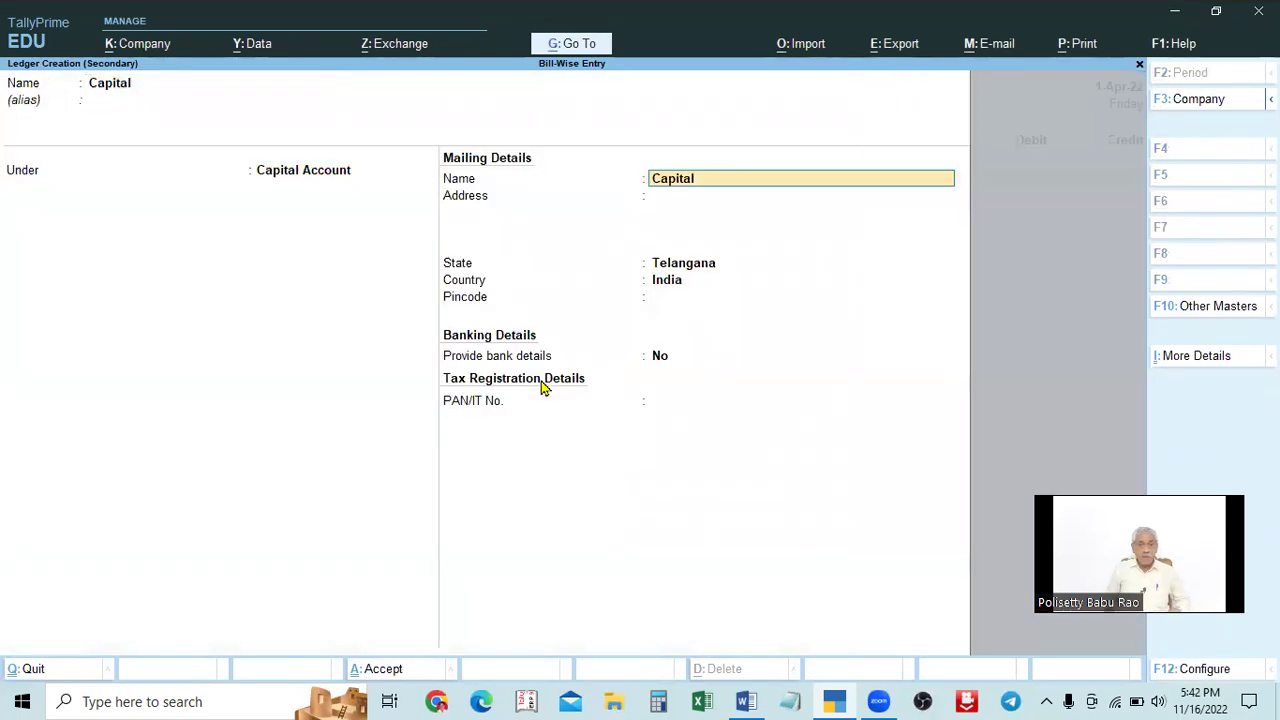
{"action": "key", "text": "ctrl+a"}
Credit the Capital ledger with 2,00,000 and debit the same amount to Cash.
{"action": "type", "text": "20000"}
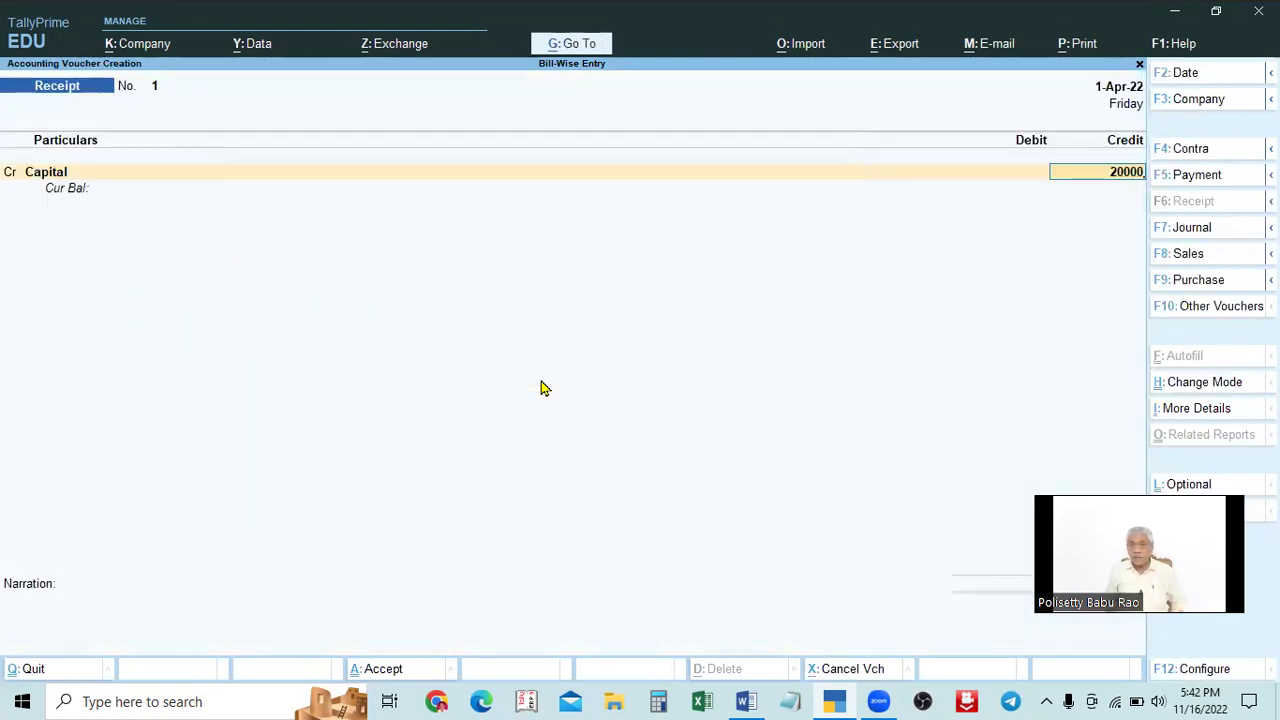
{"action": "key", "text": "Return"}
{"action": "key", "text": "Return"}
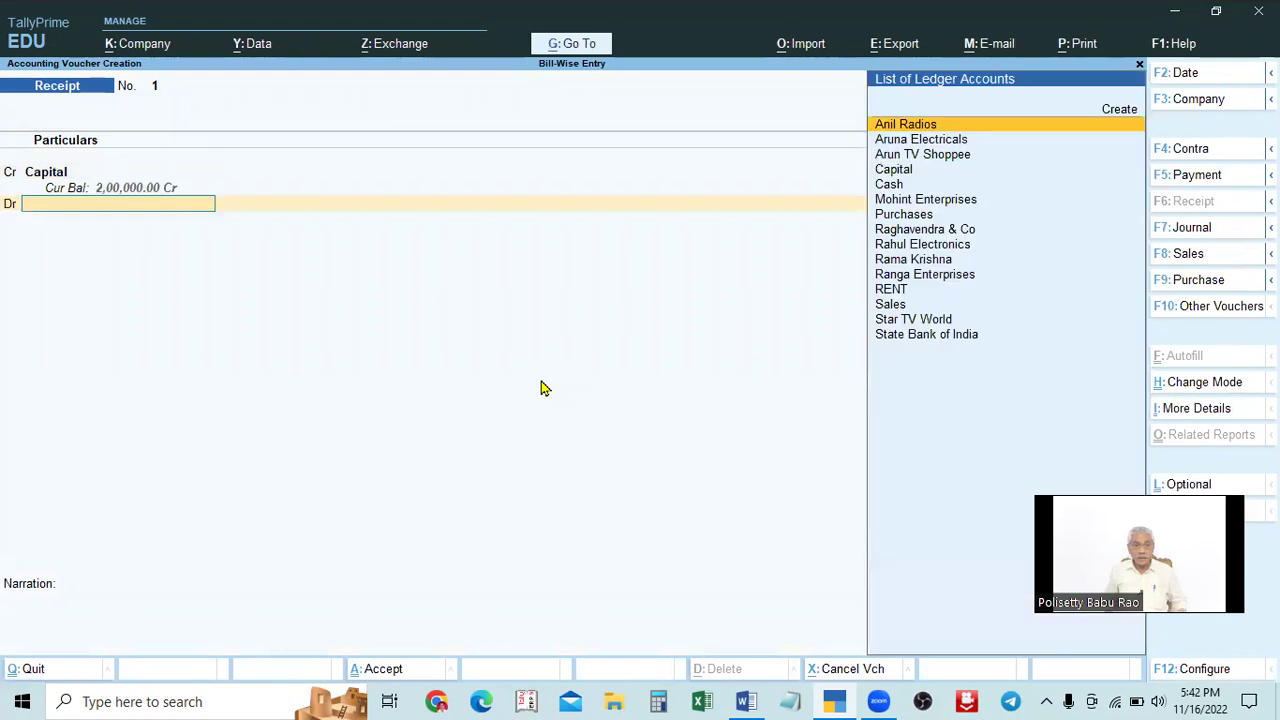
{"action": "type", "text": "Cash"}
{"action": "key", "text": "Return"}
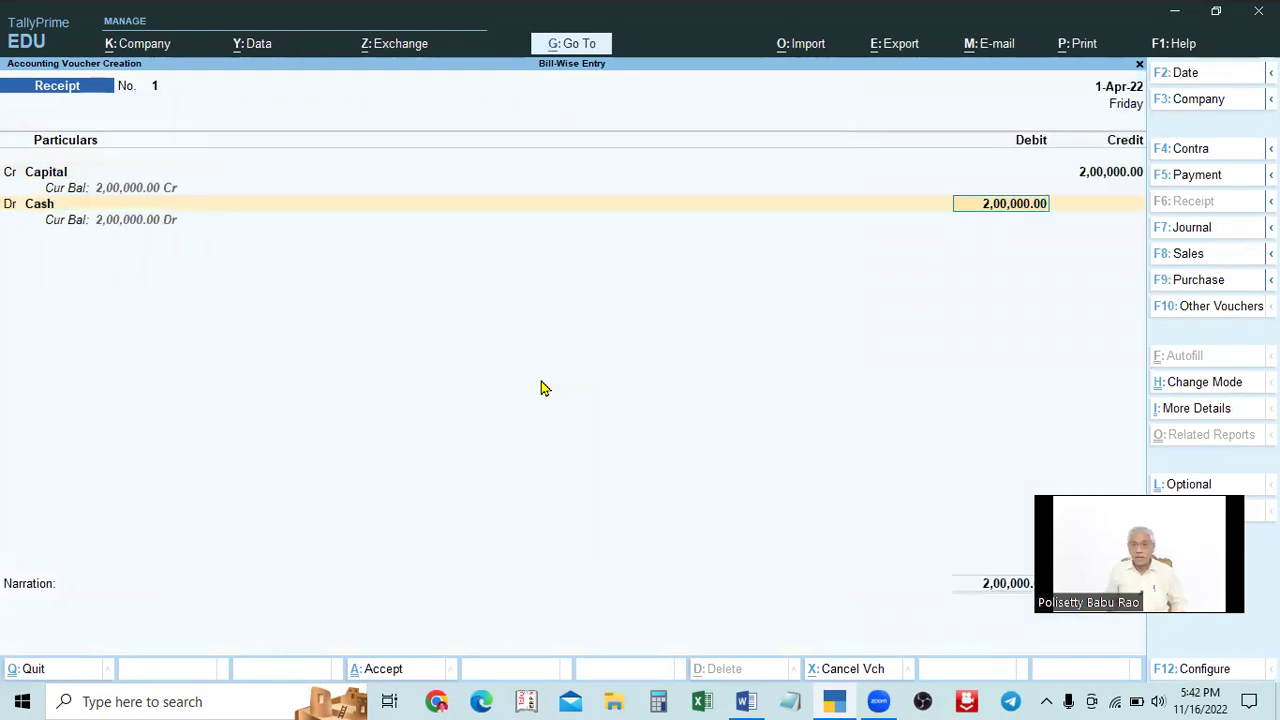
{"action": "key", "text": "Return"}
Add the narration "being capital brought into business" and save the receipt voucher.
{"action": "type", "text": "being"}
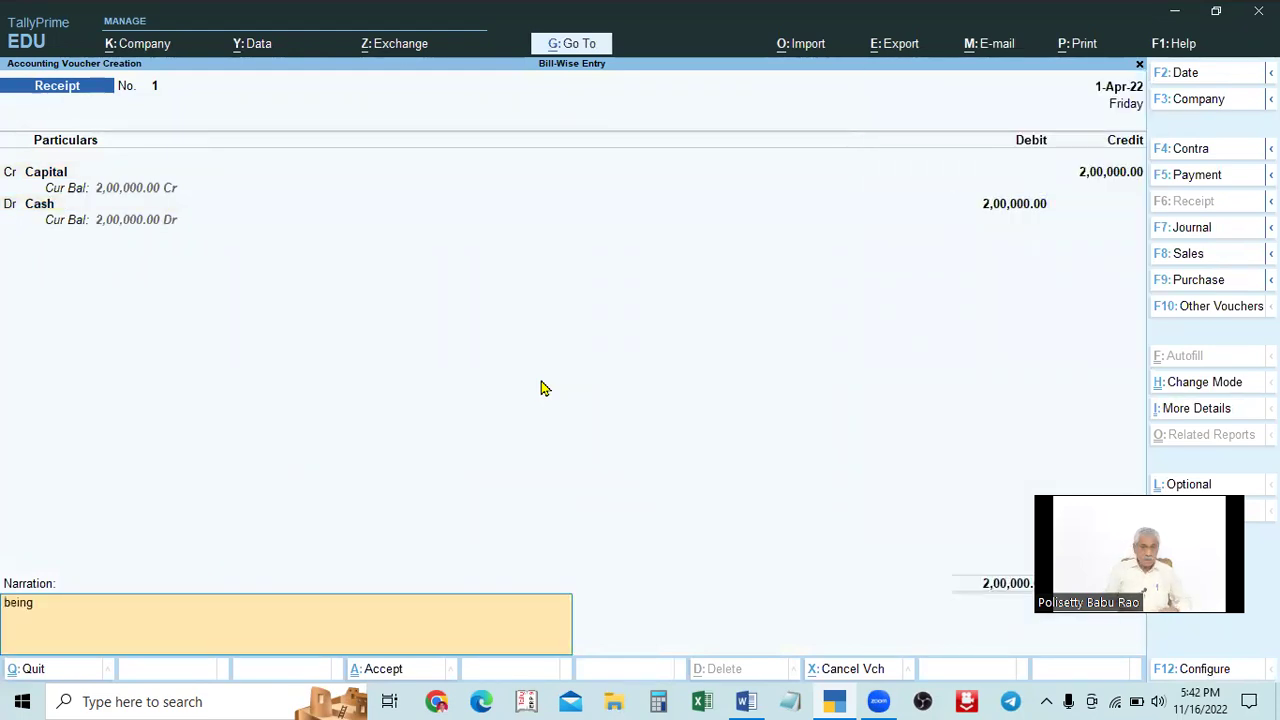
{"action": "type", "text": " capital brought into"}
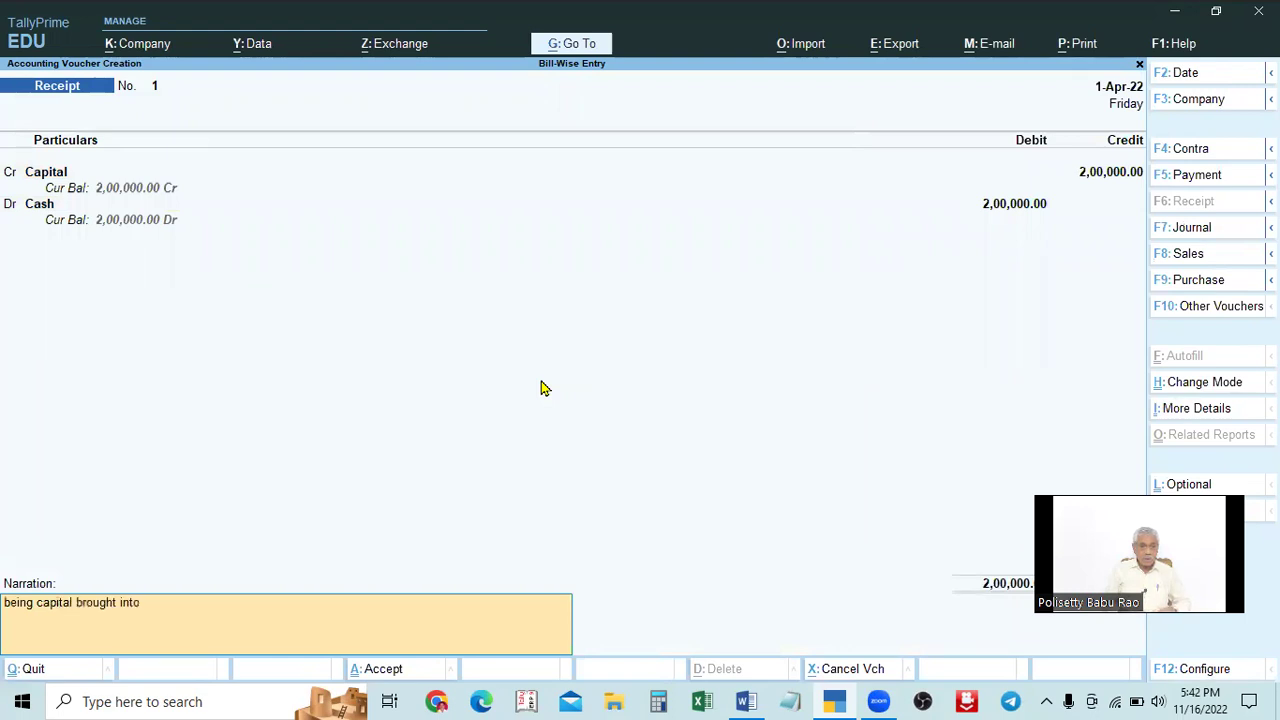
{"action": "type", "text": " business"}
{"action": "key", "text": "Return"}
{"action": "key", "text": "Return"}
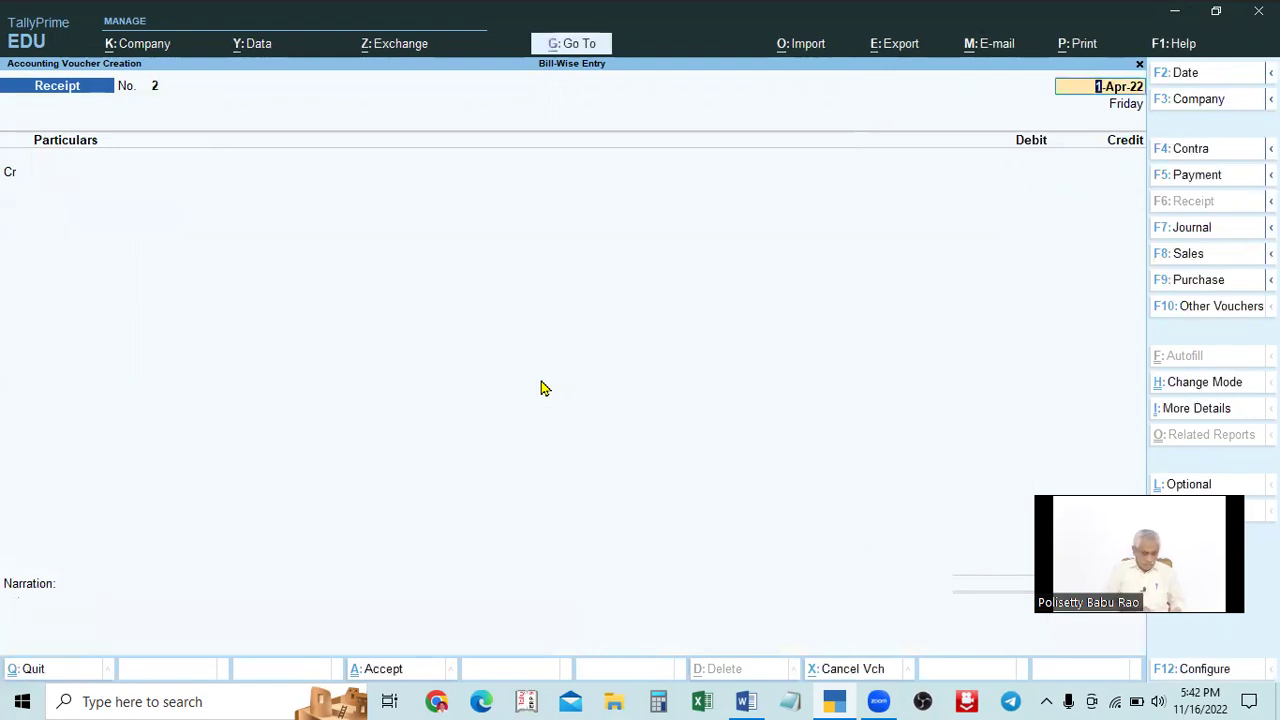
Exit voucher creation and open the Cash ledger report from the account books.
{"action": "key", "text": "Escape"}
{"action": "key", "text": "Escape"}
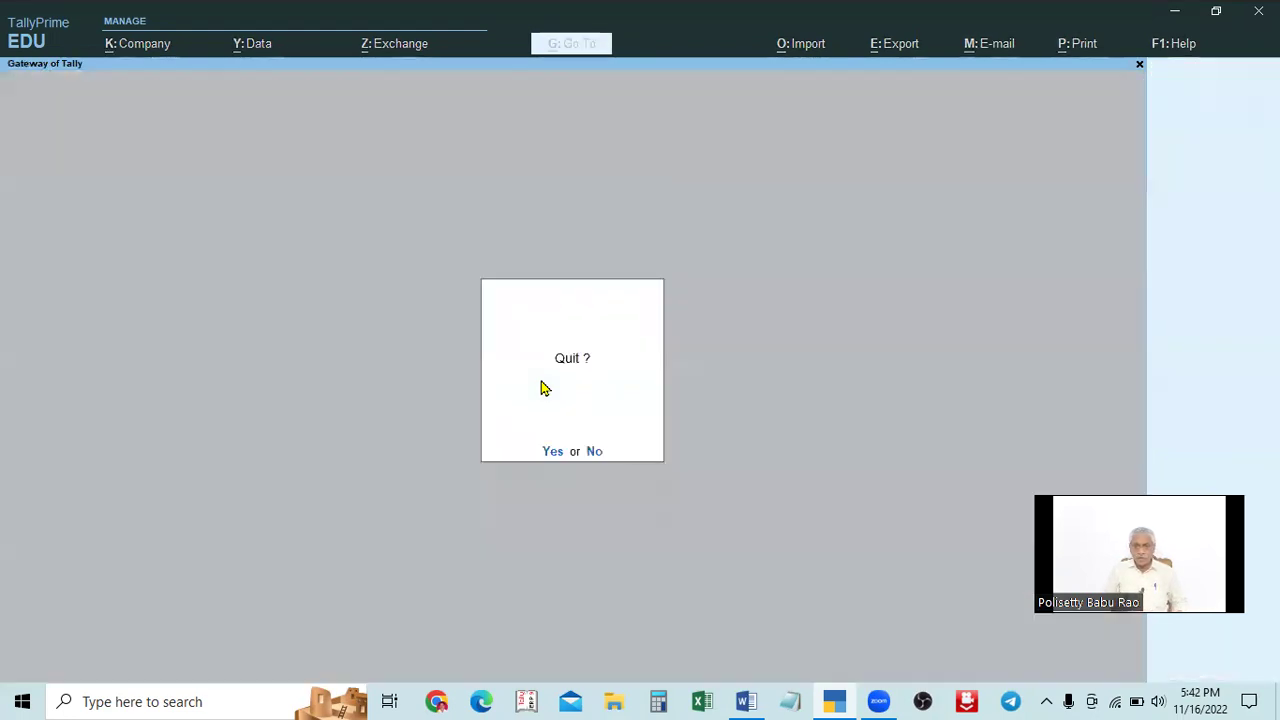
{"action": "key", "text": "Escape"}
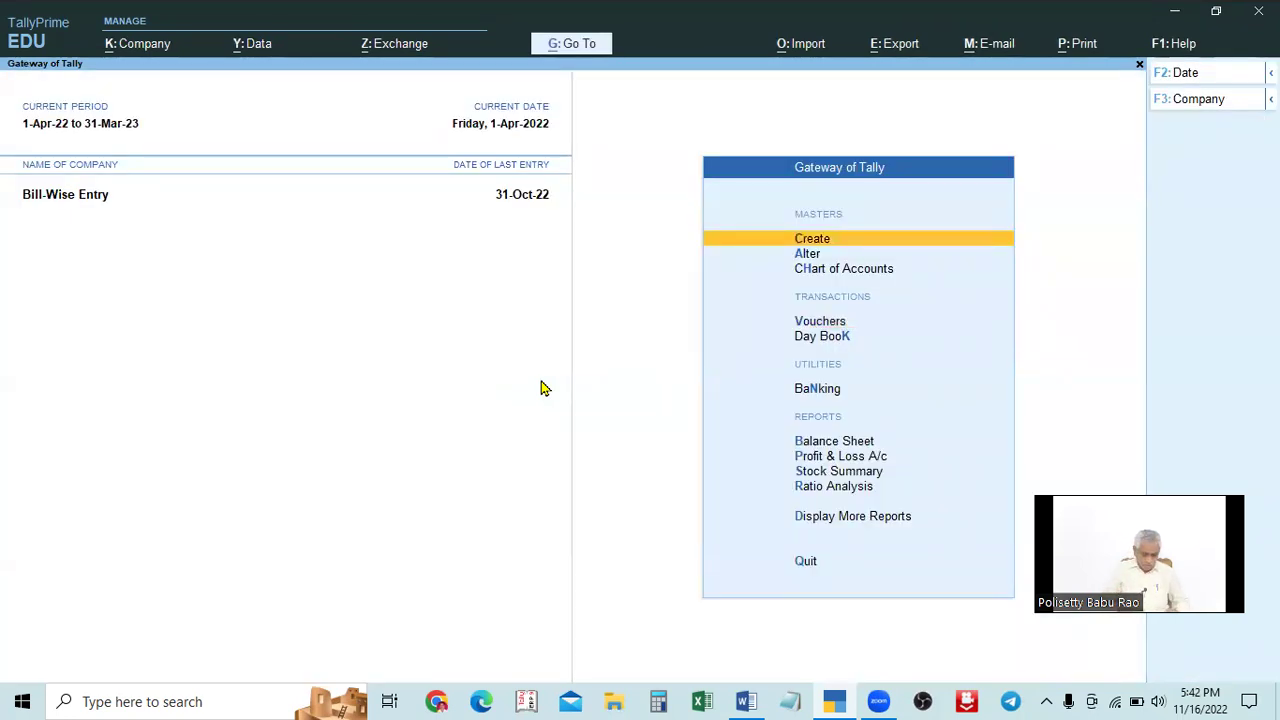
{"action": "key", "text": "d"}
{"action": "key", "text": "a"}
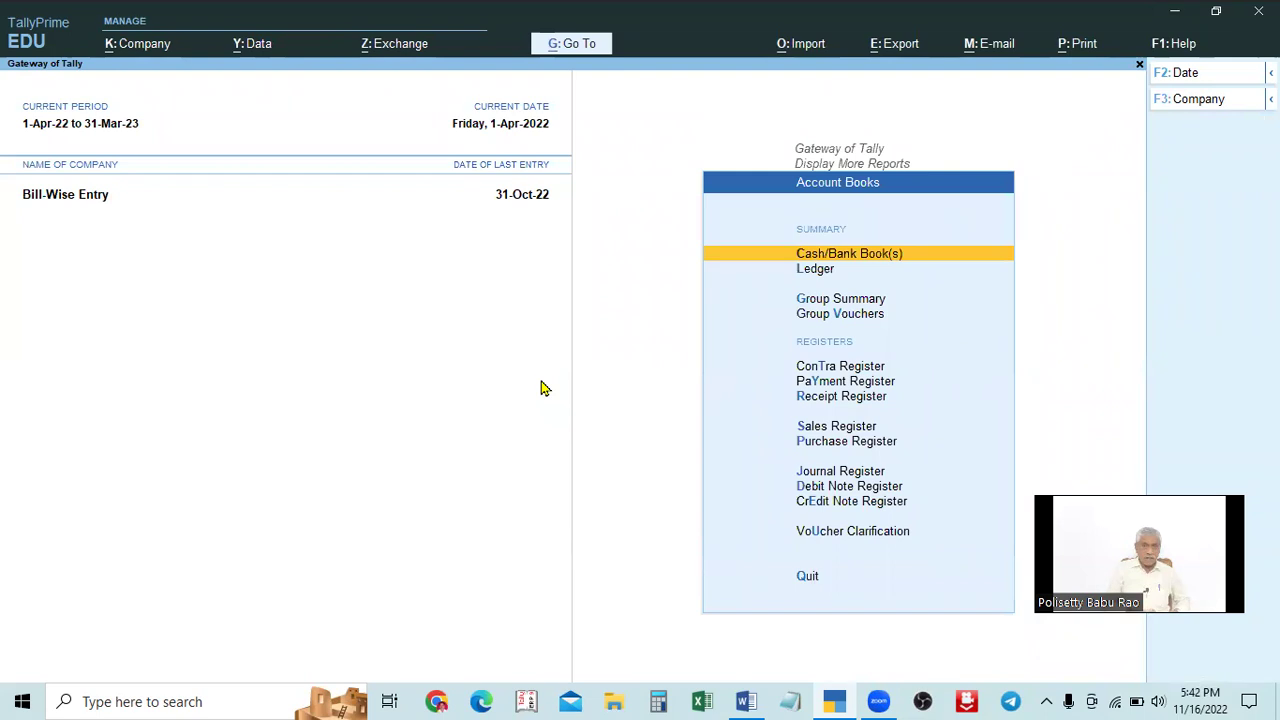
{"action": "type", "text": "l"}
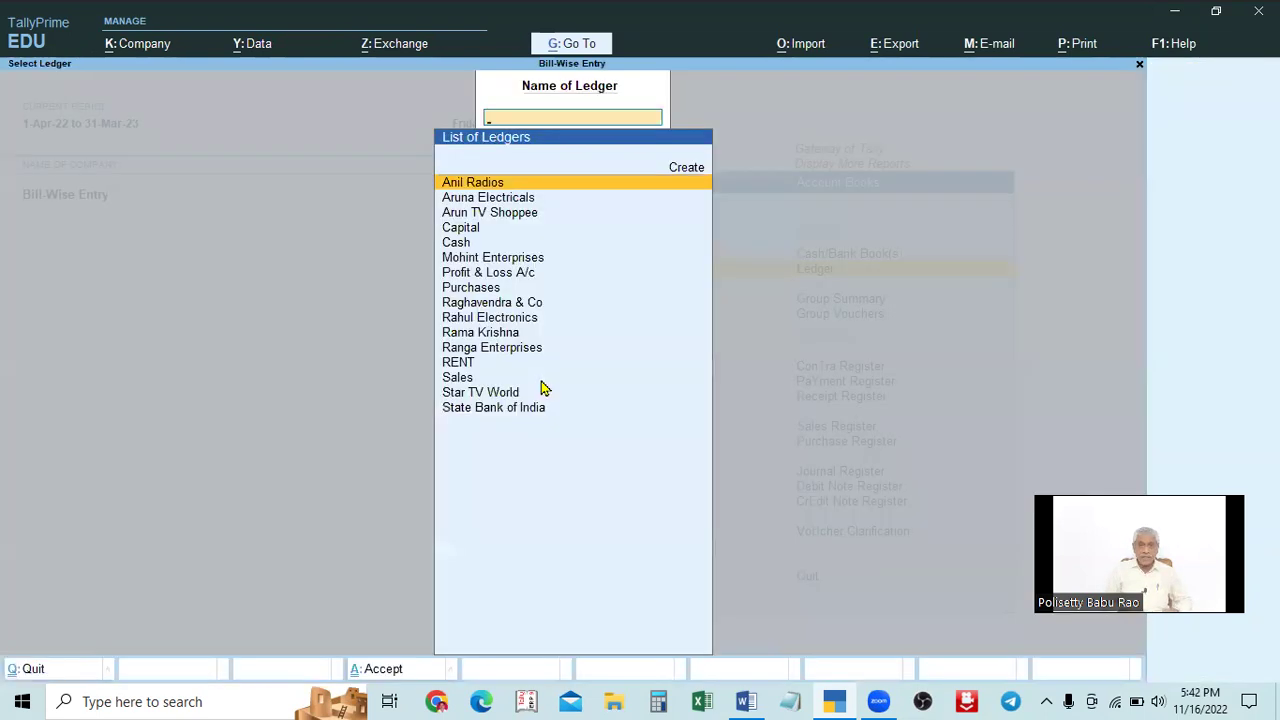
{"action": "type", "text": "Cas"}
{"action": "key", "text": "Return"}
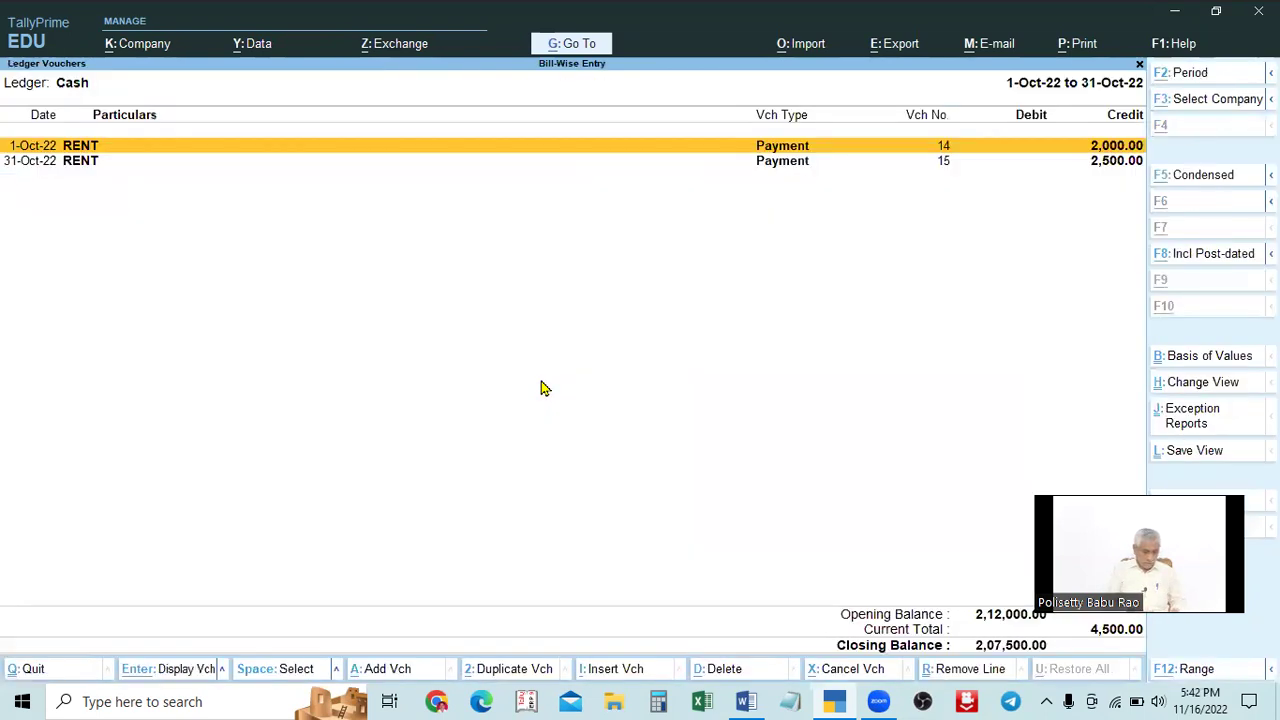
Set the Cash ledger's report period from 1-Apr-22 to 31-Oct-22.
{"action": "key", "text": "alt+F2"}
{"action": "key", "text": "Return"}
{"action": "key", "text": "Return"}
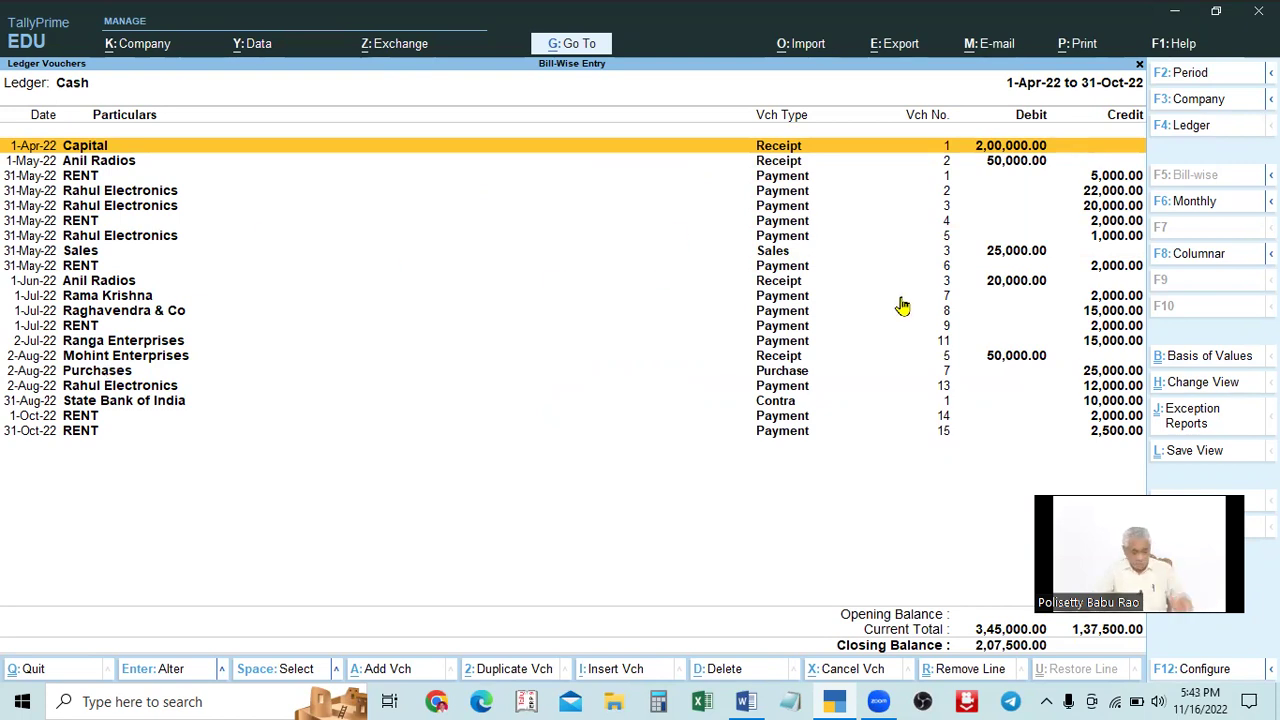
Close the Cash ledger report, bring up the account books' ledger selection list from the Gateway of Tally, and dismiss it.
{"action": "key", "text": "Escape"}
{"action": "key", "text": "Escape"}
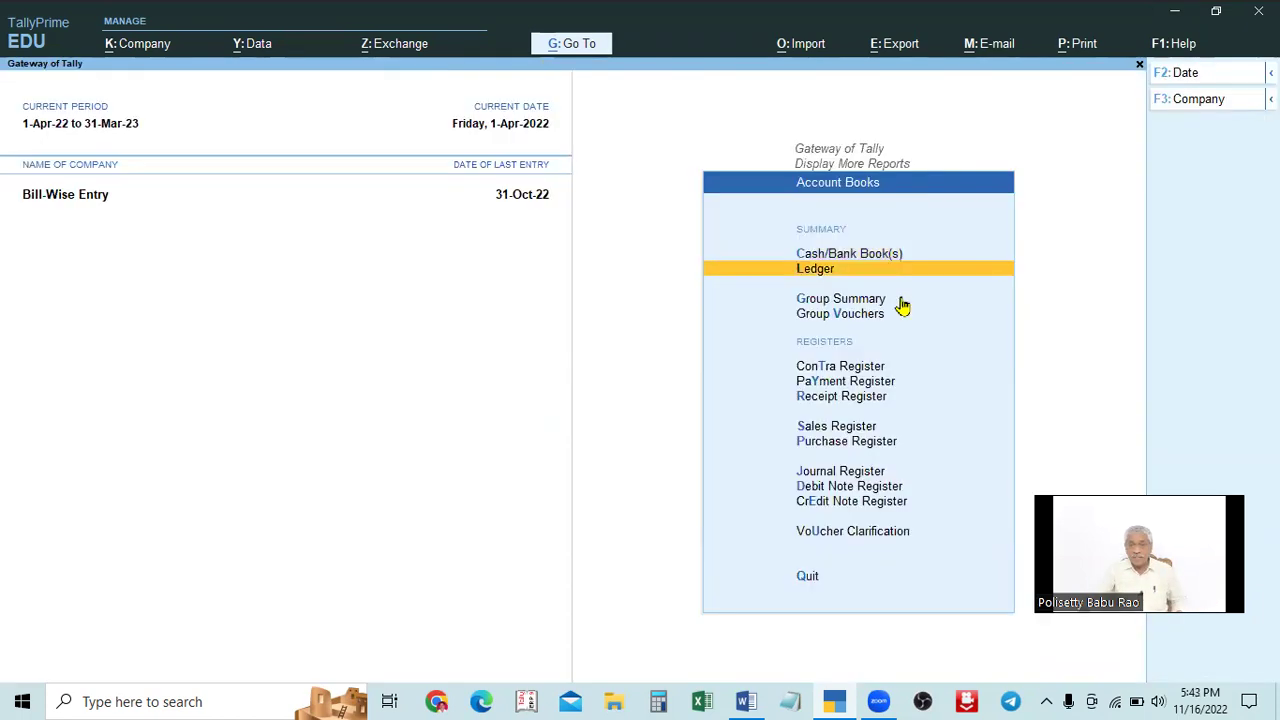
{"action": "key", "text": "Escape"}
{"action": "key", "text": "Escape"}
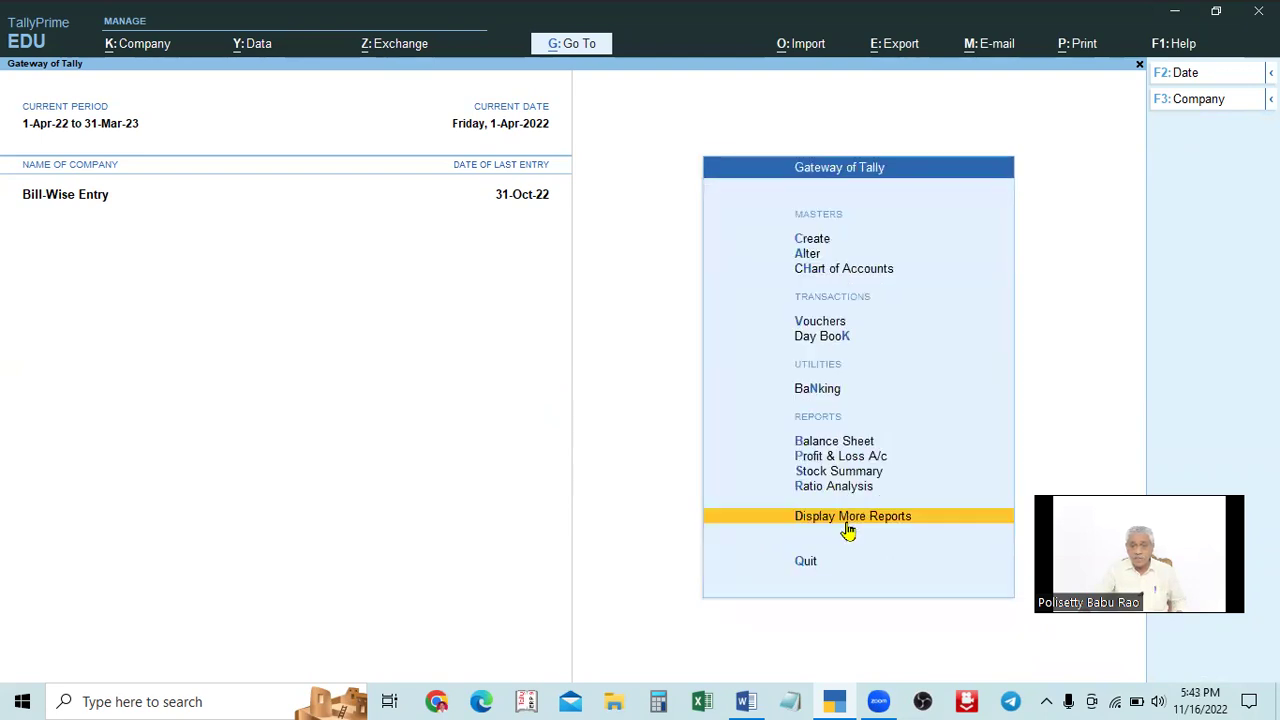
{"action": "left_click", "coordinate": [846, 524]}
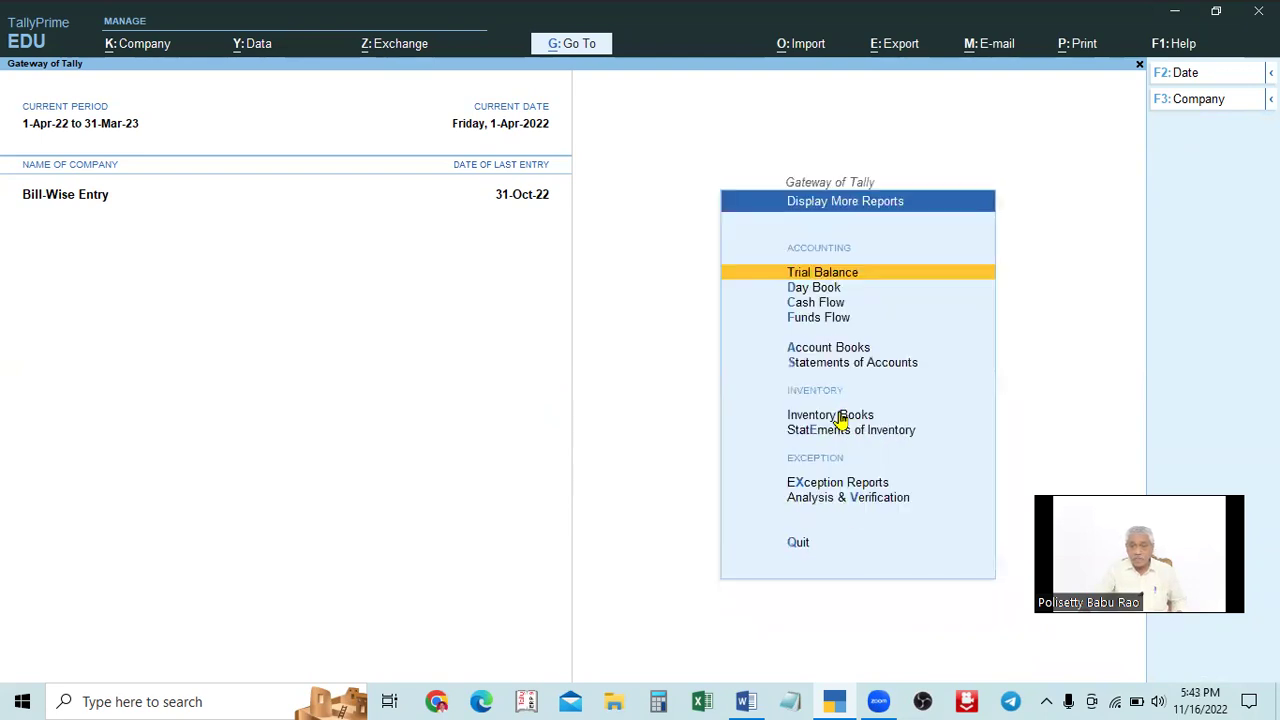
{"action": "left_click", "coordinate": [826, 348]}
{"action": "left_click", "coordinate": [822, 271]}
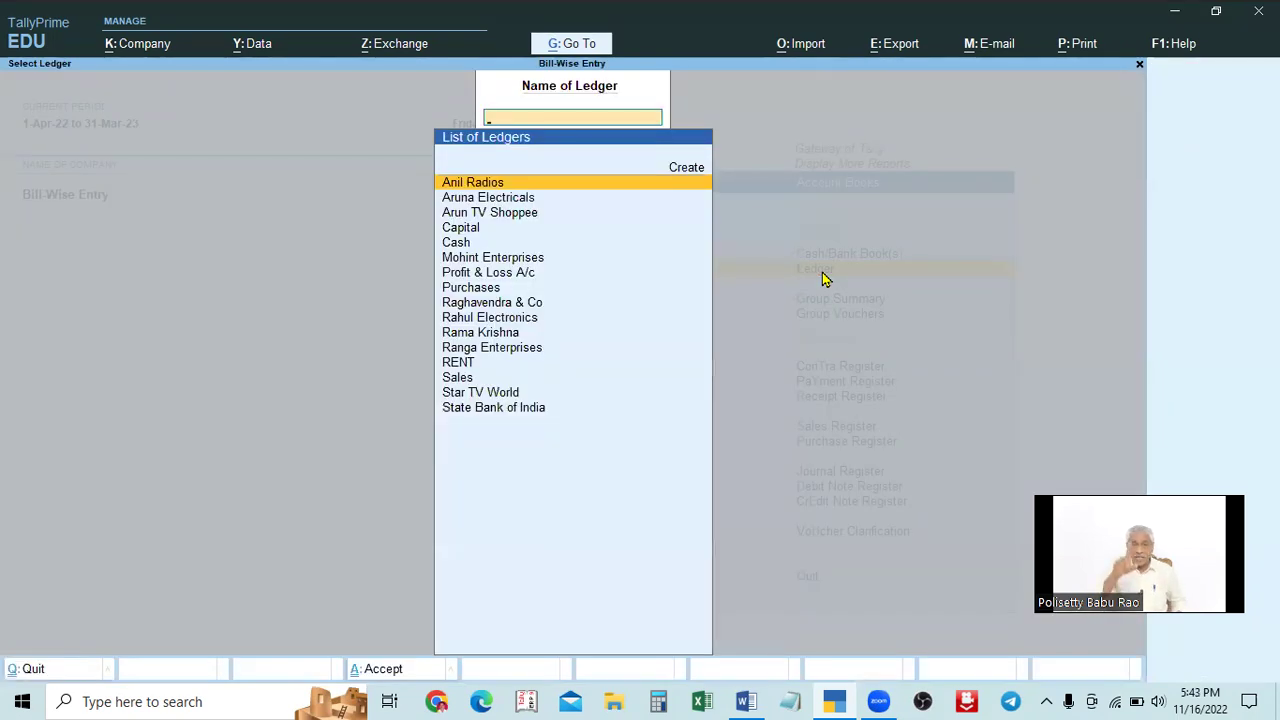
{"action": "key", "text": "Escape"}
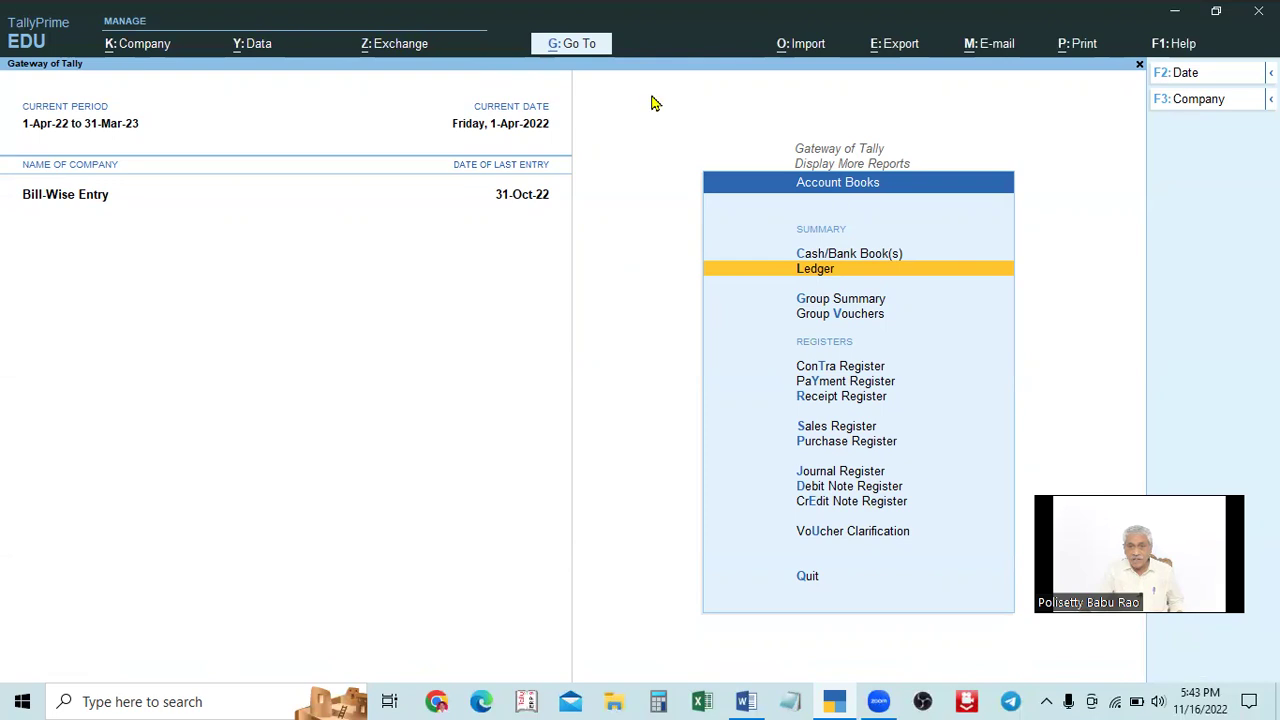
Bring up the ledger selection through the Ledger Vouchers report in Go To, and dismiss it.
{"action": "left_click", "coordinate": [566, 47]}
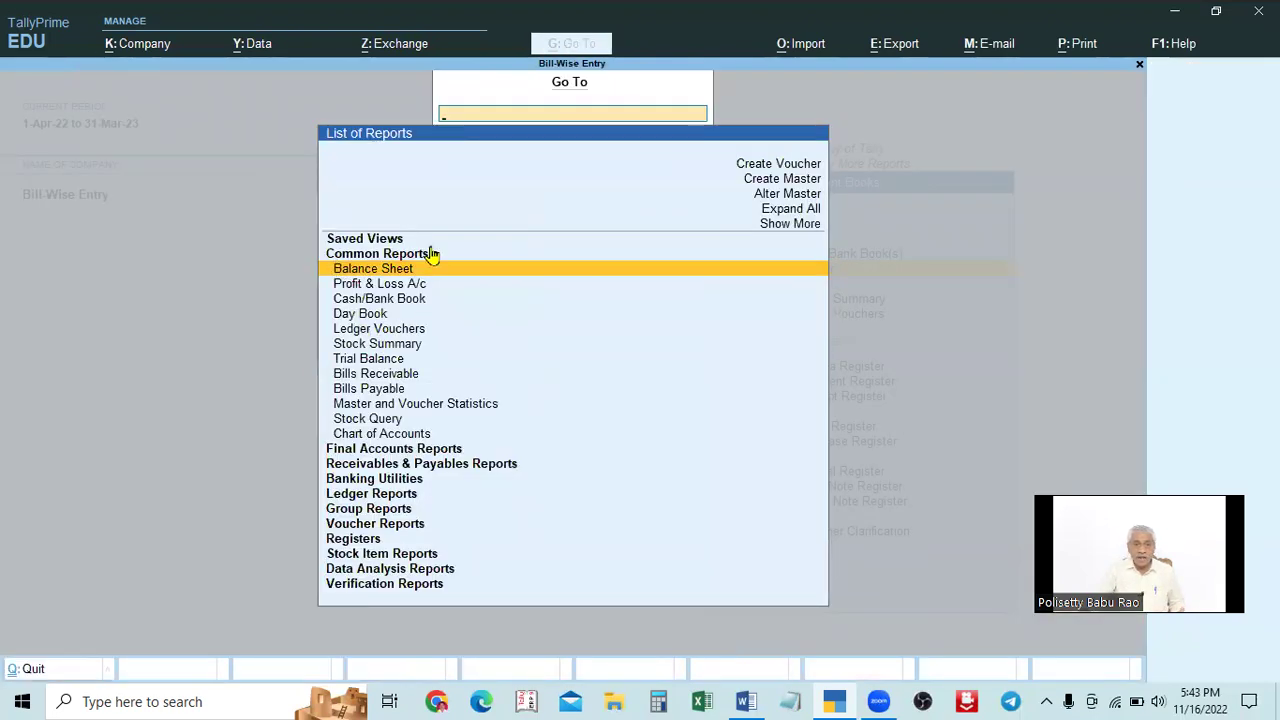
{"action": "left_click", "coordinate": [386, 332]}
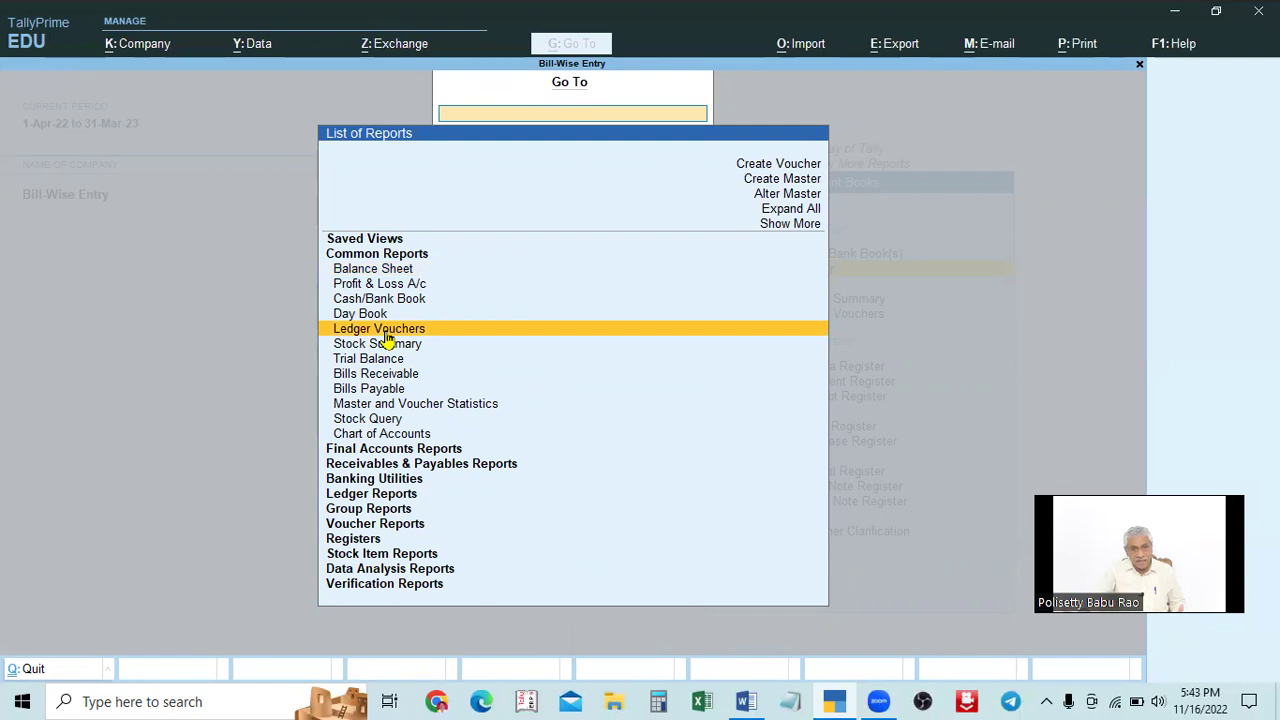
{"action": "left_click", "coordinate": [386, 336]}
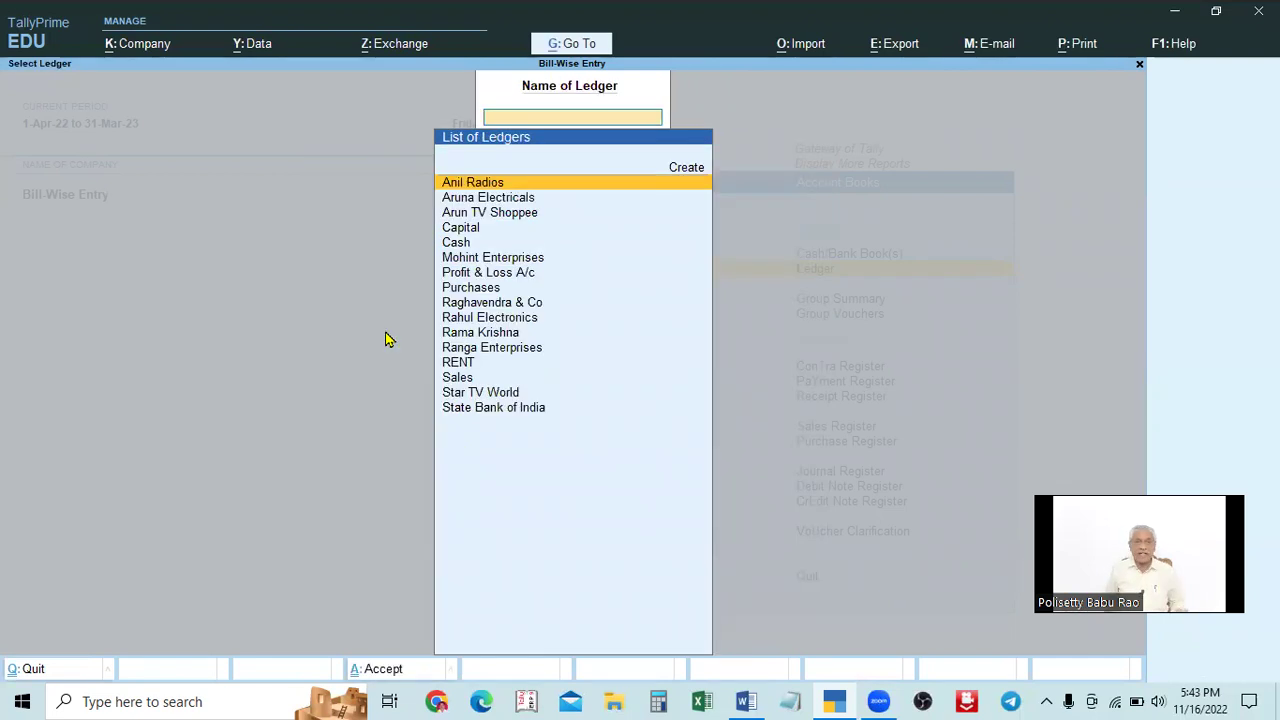
{"action": "key", "text": "Escape"}
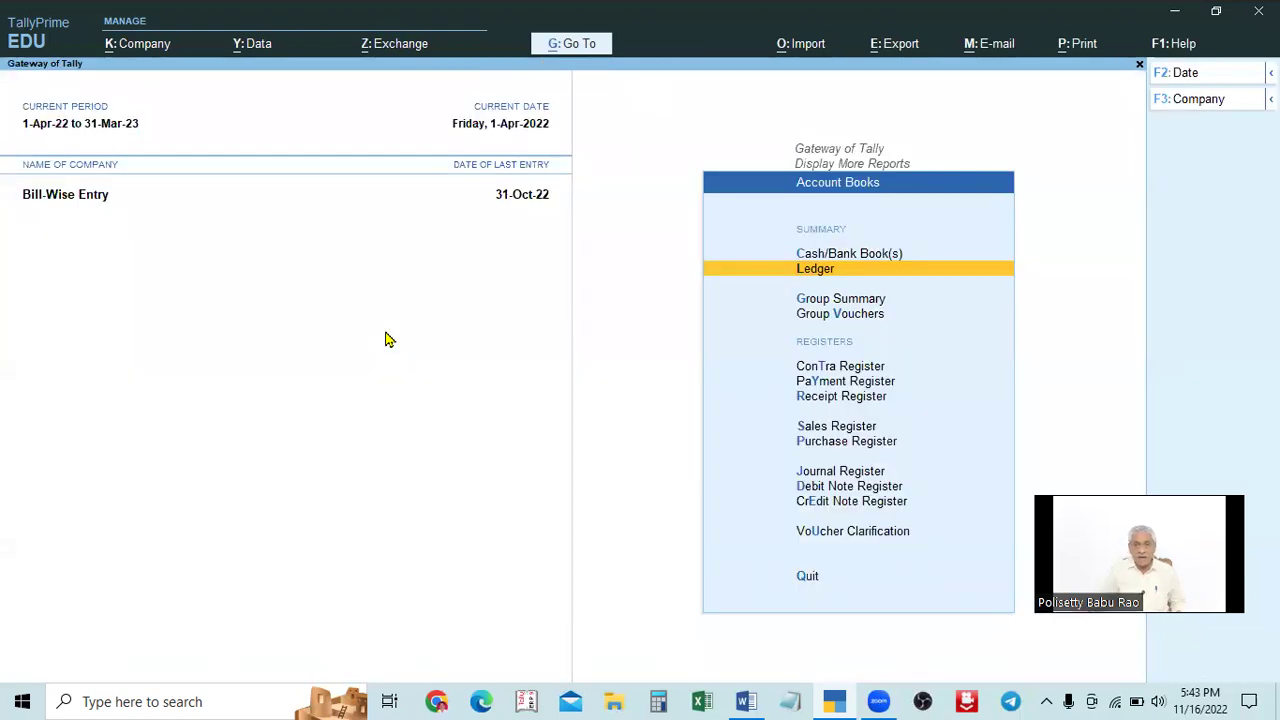
Open Ledger Vouchers through Go To once more and return to the account books without choosing a ledger.
{"action": "left_click", "coordinate": [562, 46]}
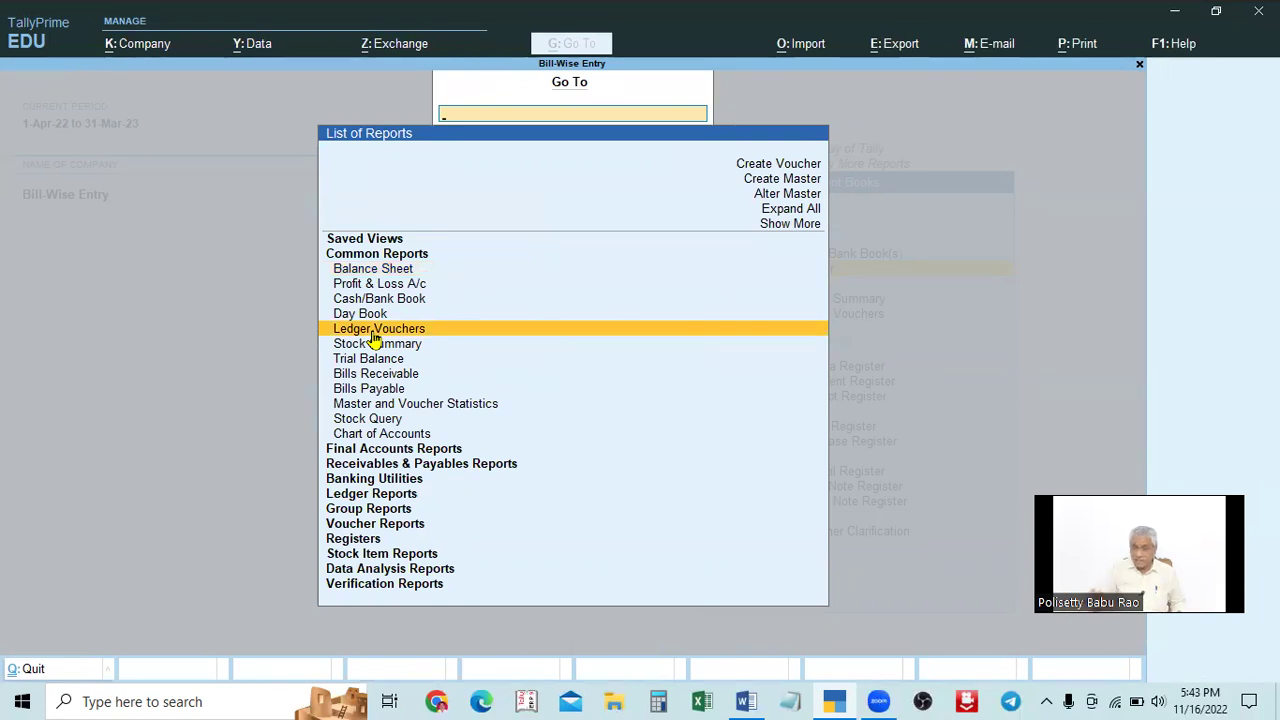
{"action": "left_click", "coordinate": [372, 334]}
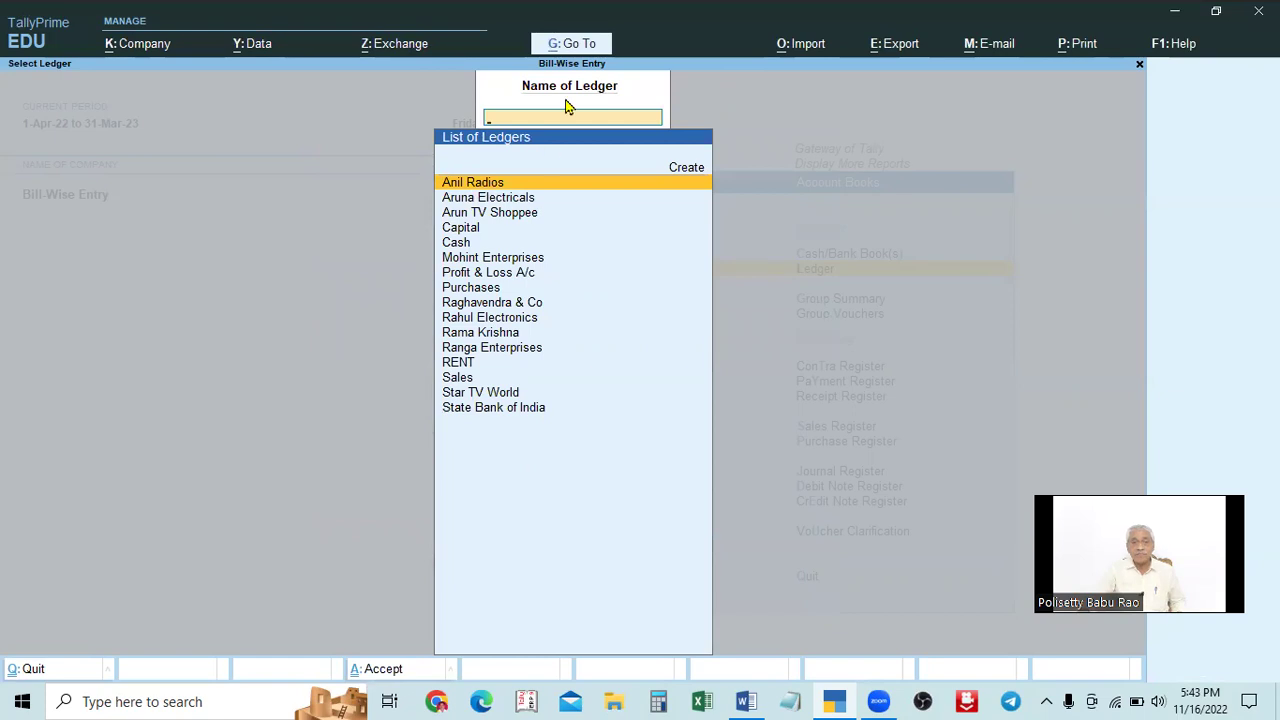
{"action": "key", "text": "Escape"}
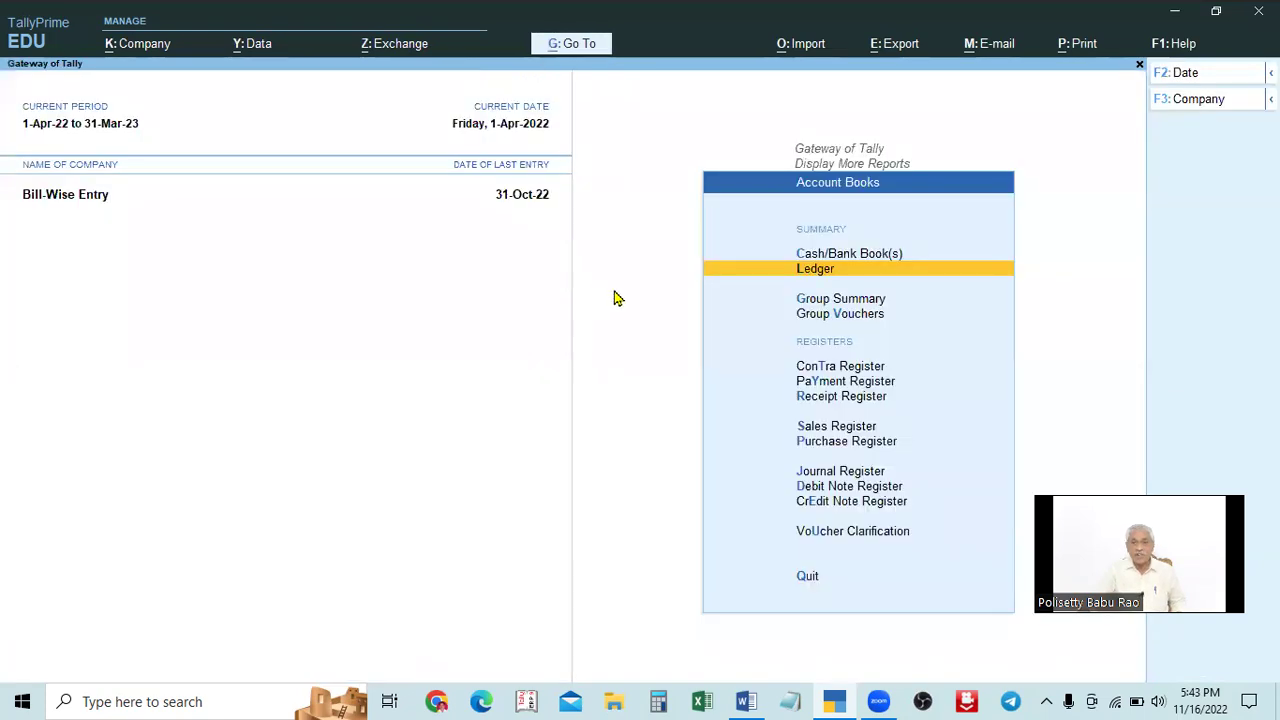
Open the Cash ledger from the account books and set its report period from 1-Apr-22 to 31-Oct-22.
{"action": "key", "text": "Return"}
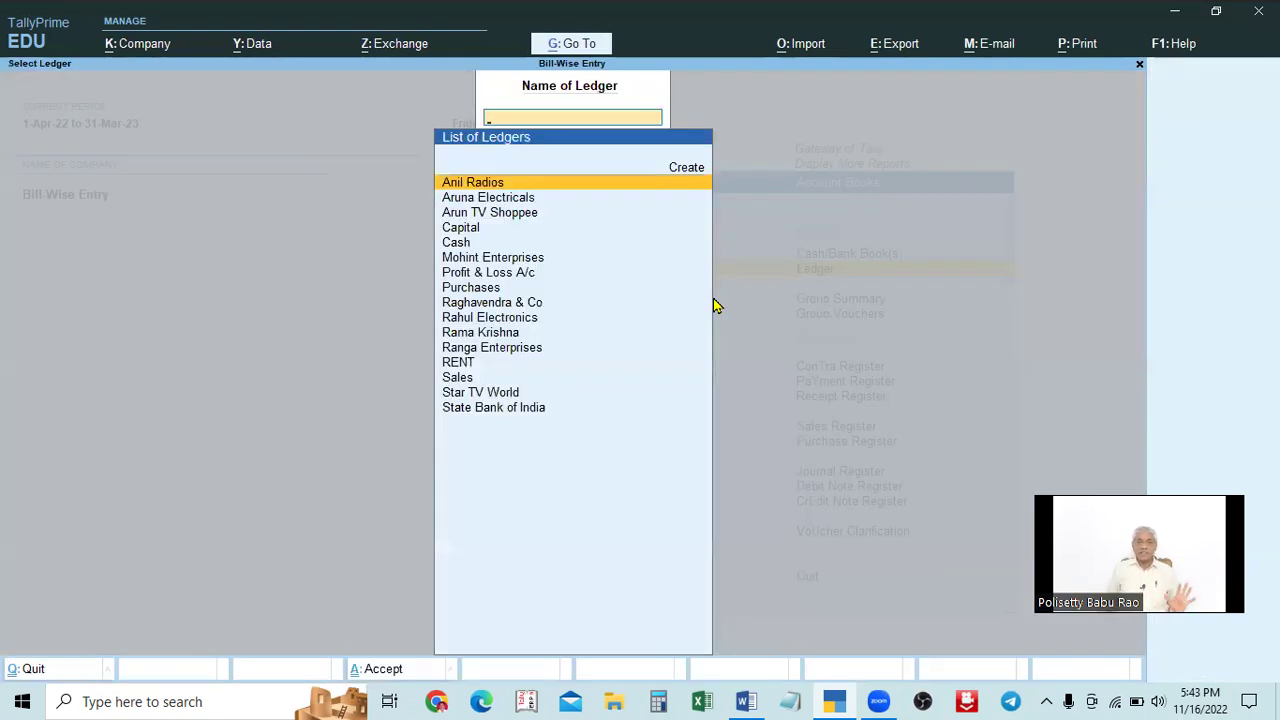
{"action": "left_click", "coordinate": [457, 244]}
{"action": "left_click", "coordinate": [460, 246]}
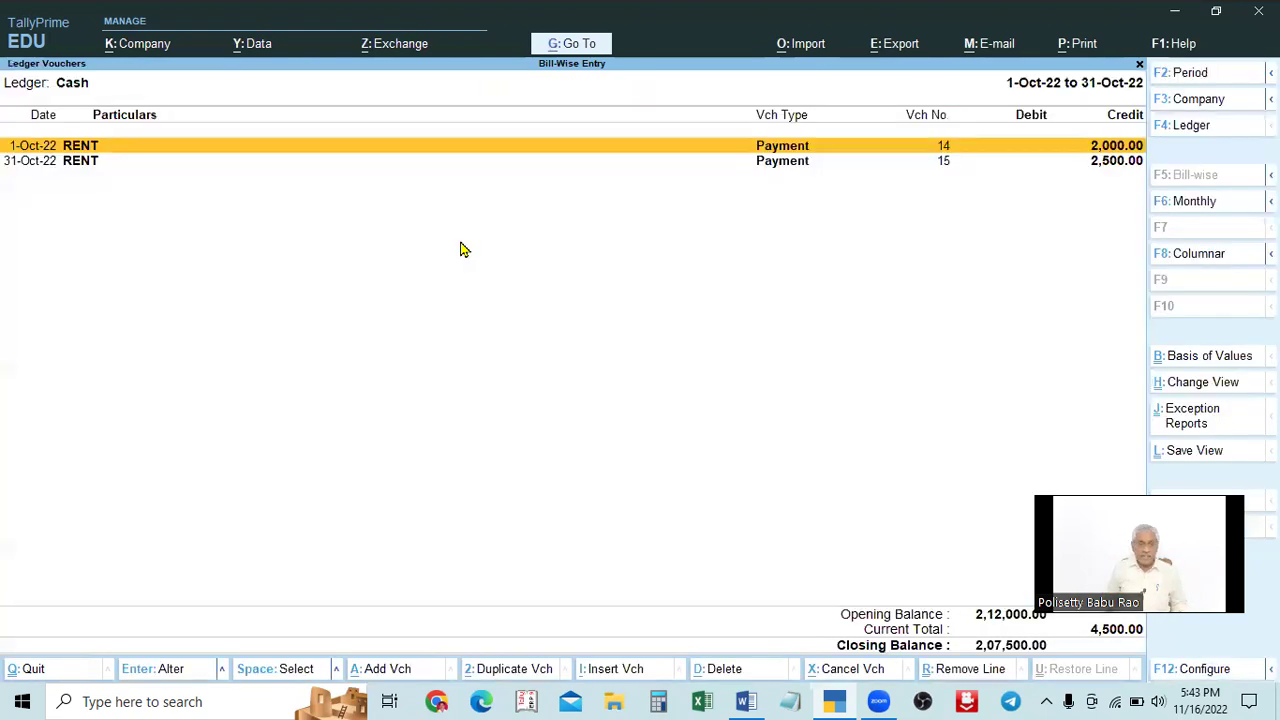
{"action": "key", "text": "F2"}
{"action": "type", "text": "1-4"}
{"action": "key", "text": "Return"}
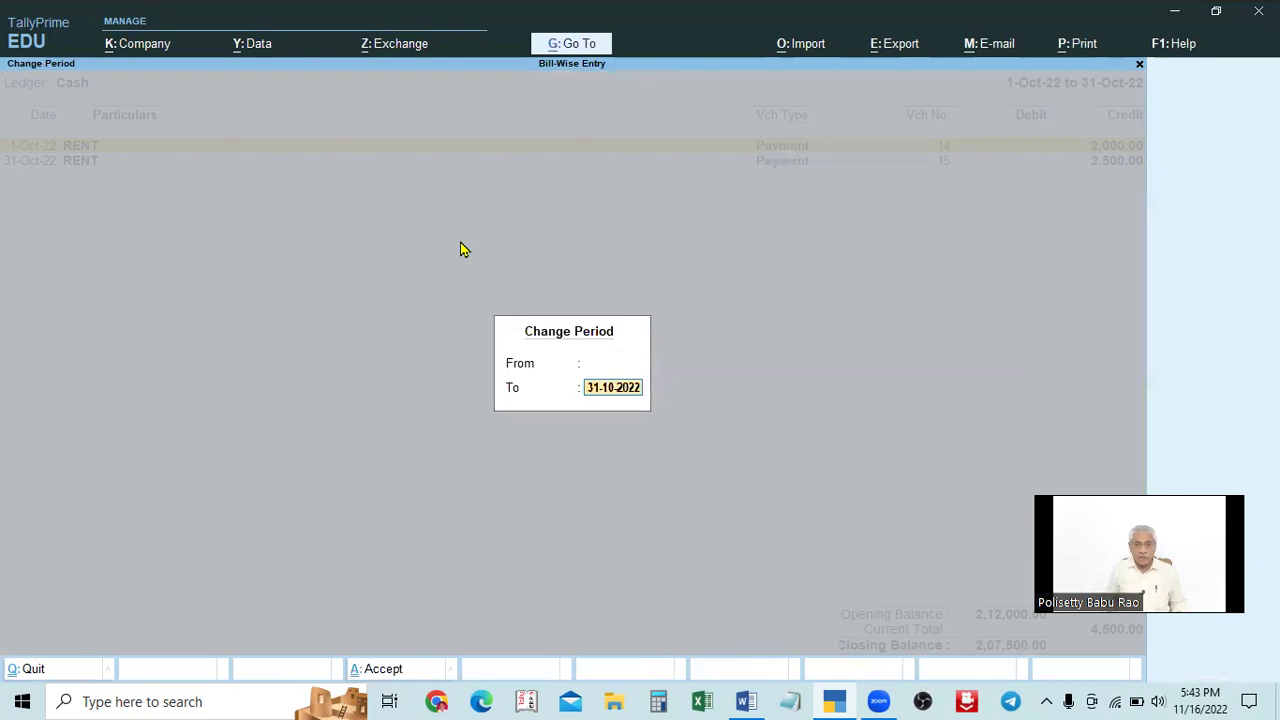
{"action": "key", "text": "Return"}
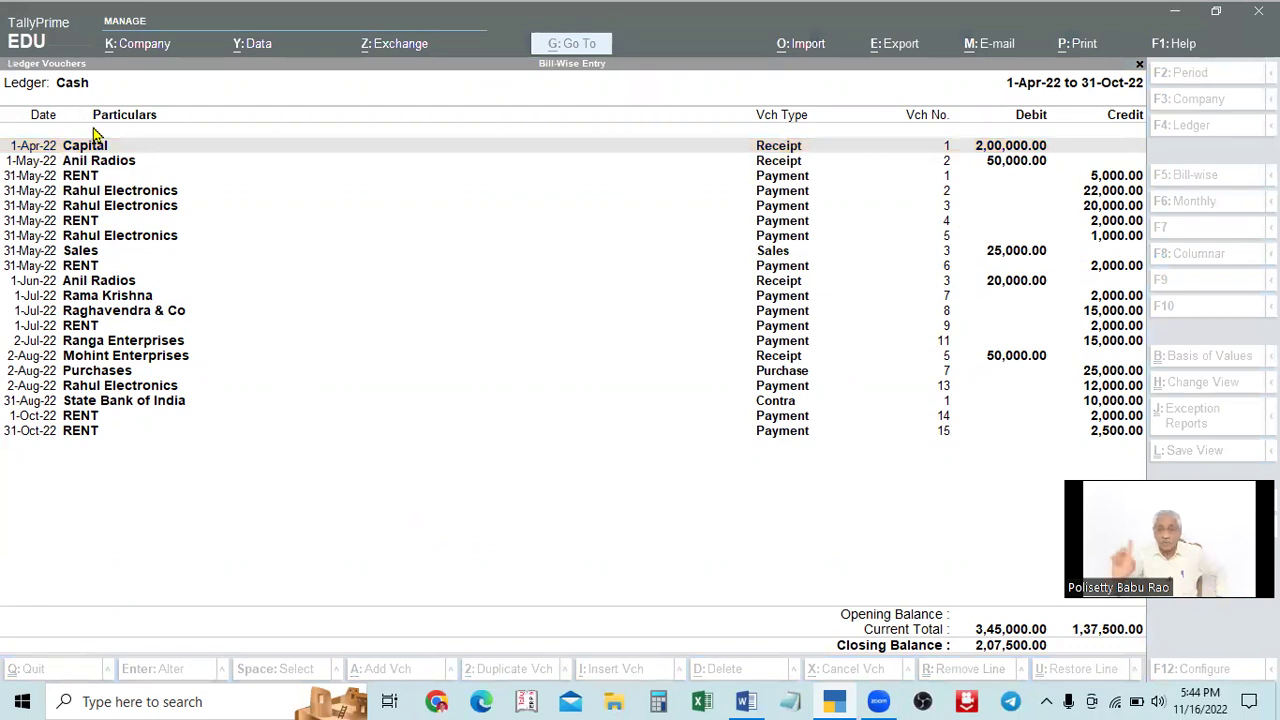
Examine the Cash ledger's entries and highlight the 2-Aug-22 receipt from Mohint Enterprises.
{"action": "left_click", "coordinate": [408, 390]}
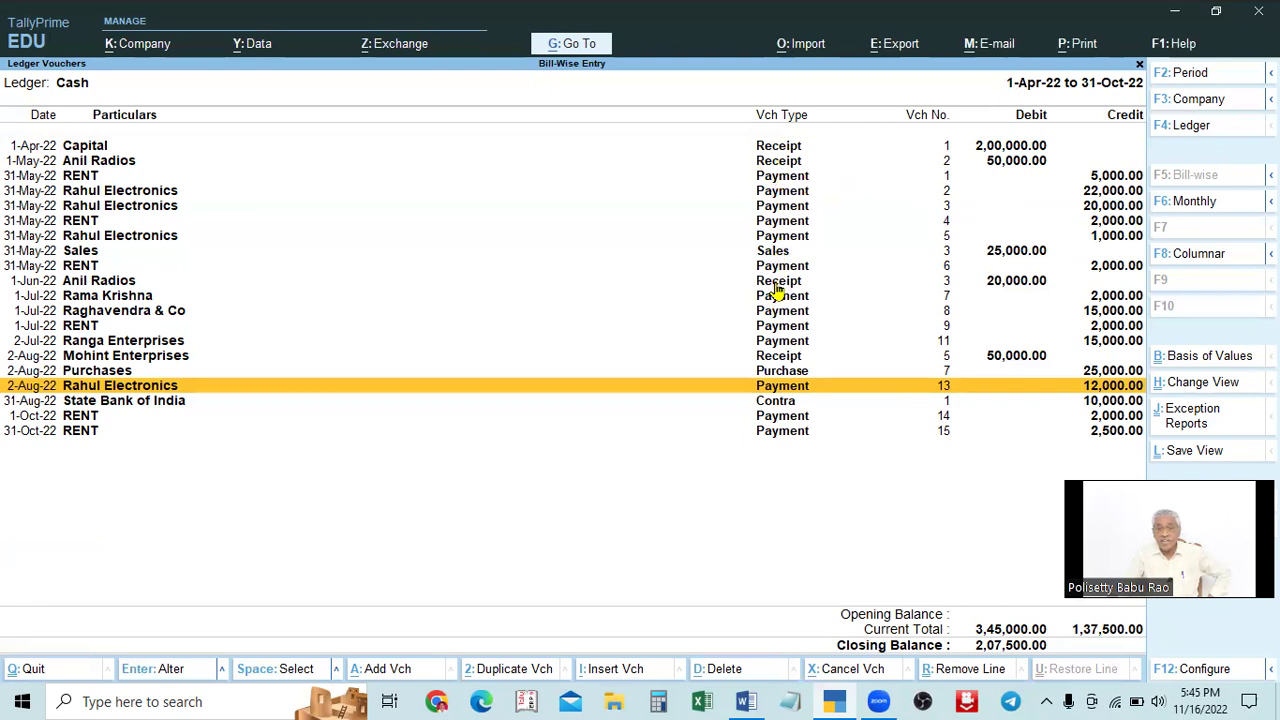
{"action": "key", "text": "Up"}
{"action": "key", "text": "Up"}
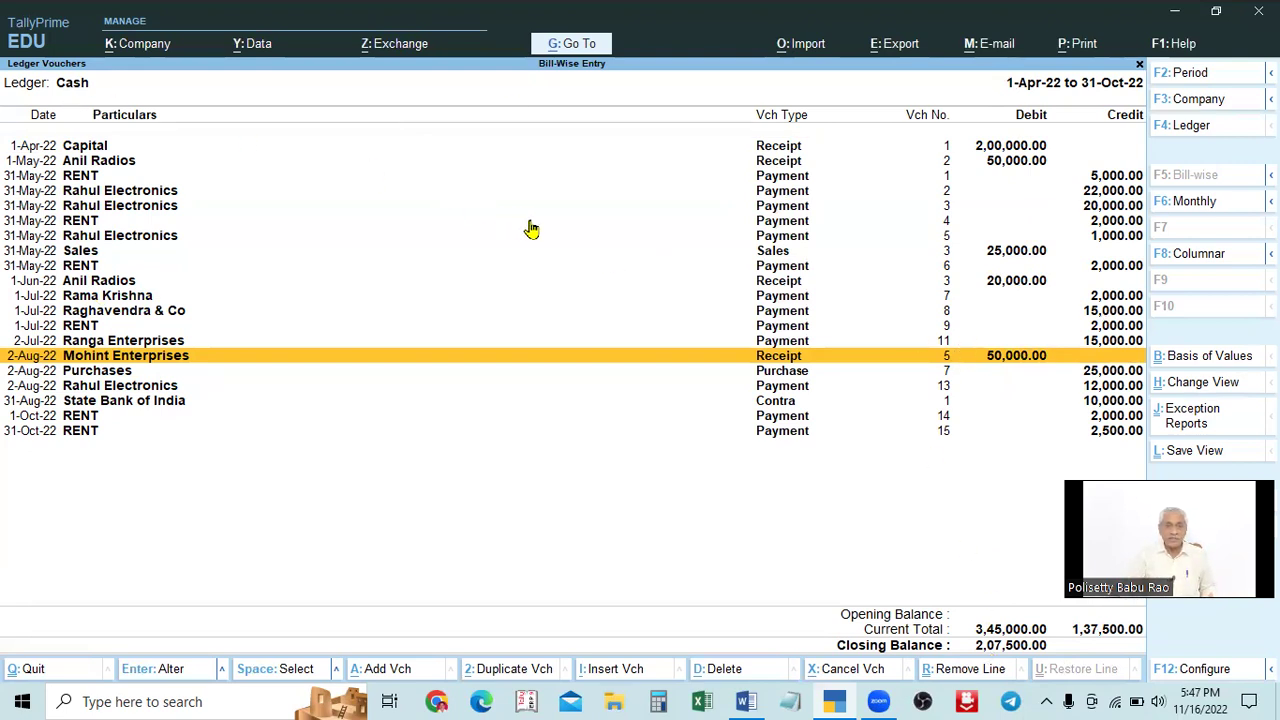
Switch to the Mohint Enterprises ledger and set its report period from 1-Apr-22 to 31-Oct-22.
{"action": "key", "text": "Escape"}
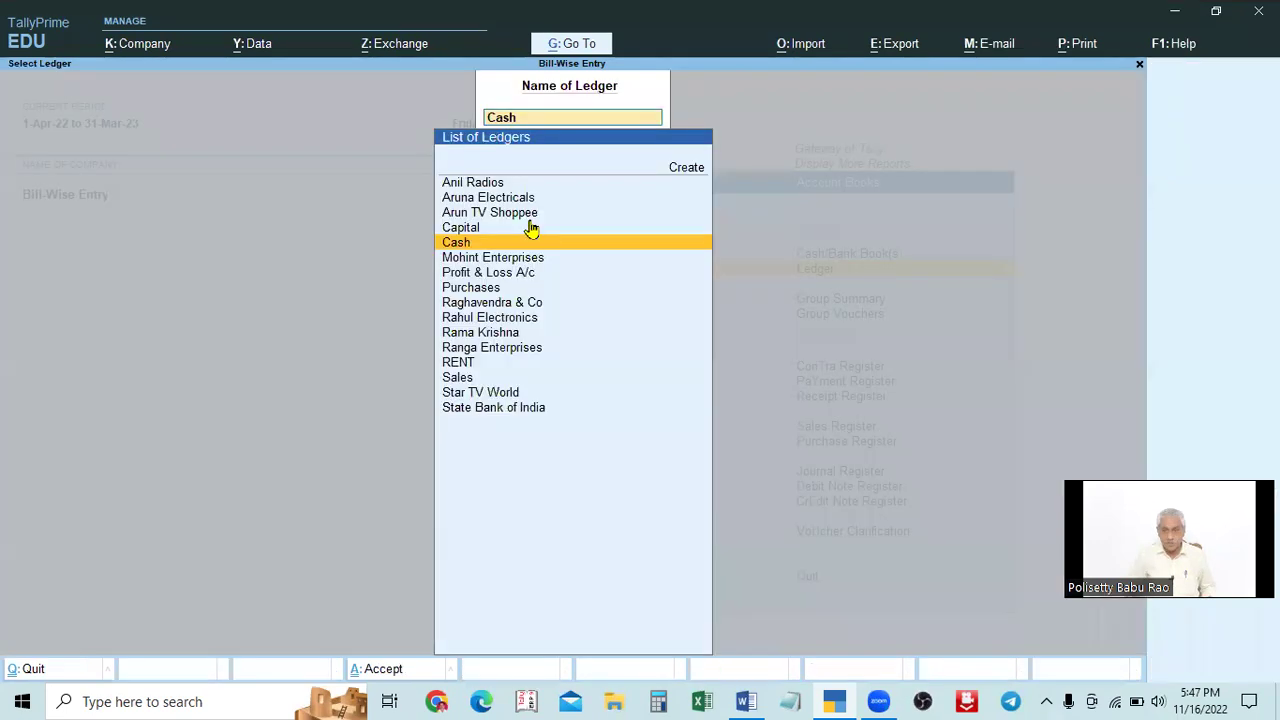
{"action": "key", "text": "Down"}
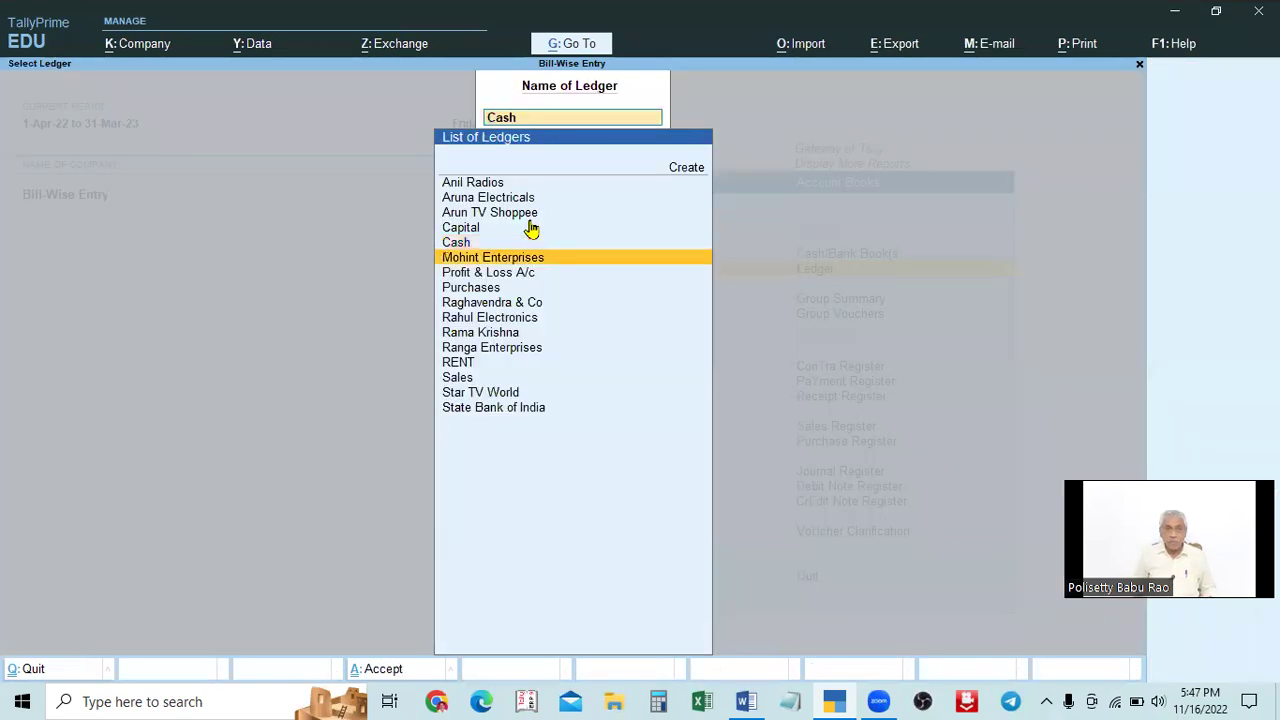
{"action": "key", "text": "Return"}
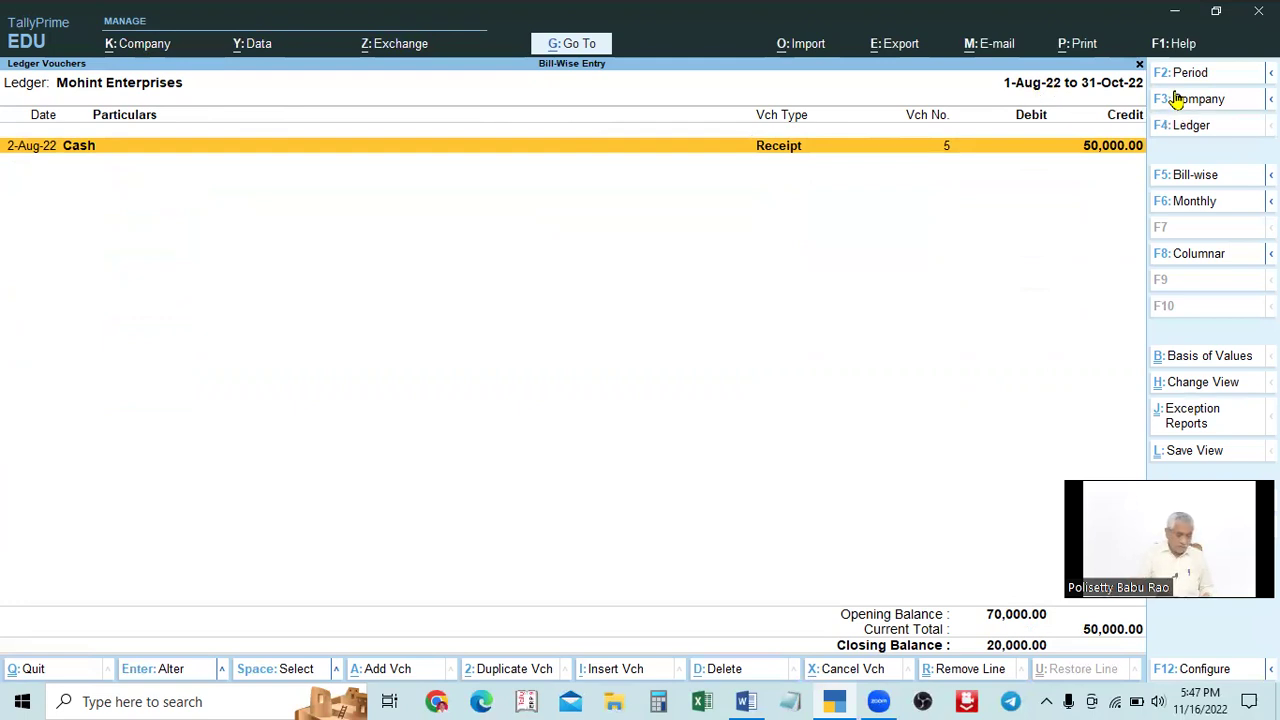
{"action": "key", "text": "F2"}
{"action": "type", "text": "1-4-22"}
{"action": "key", "text": "Return"}
{"action": "key", "text": "Return"}
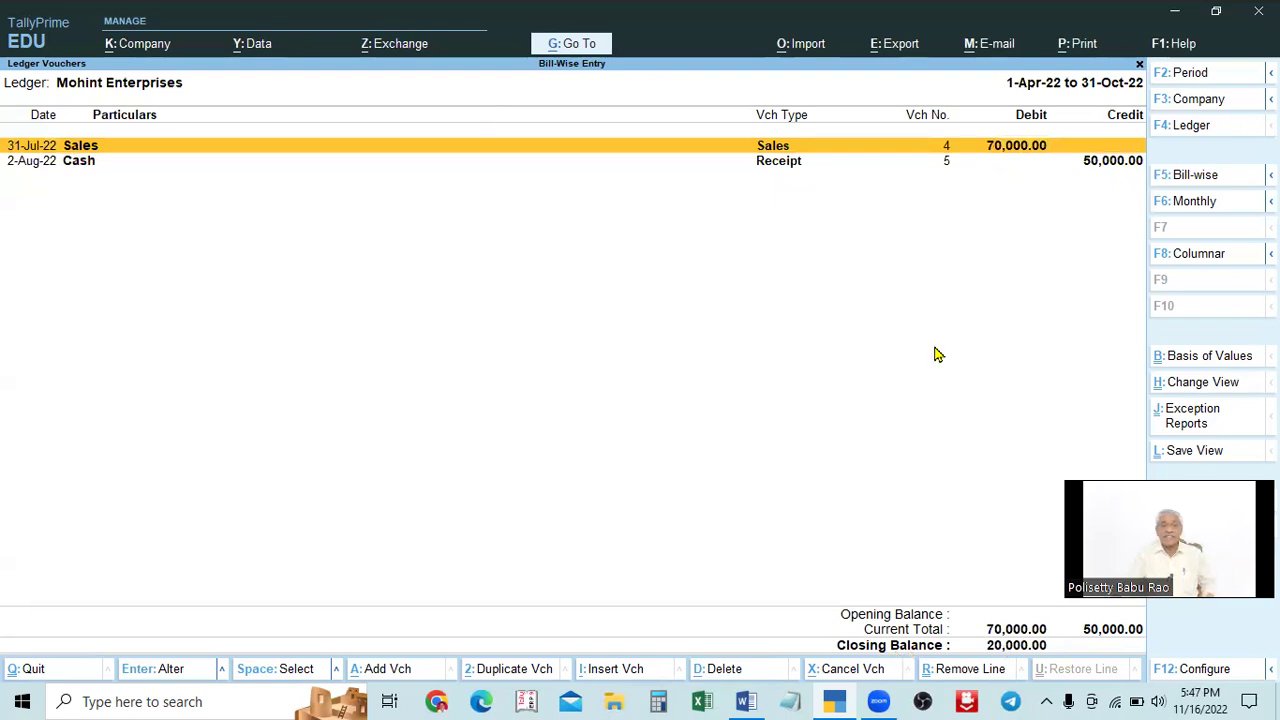
Return to the Cash ledger report and set its period from 1-Apr-22 to 31-Oct-22.
{"action": "key", "text": "alt+g"}
{"action": "key", "text": "Up"}
{"action": "key", "text": "Return"}
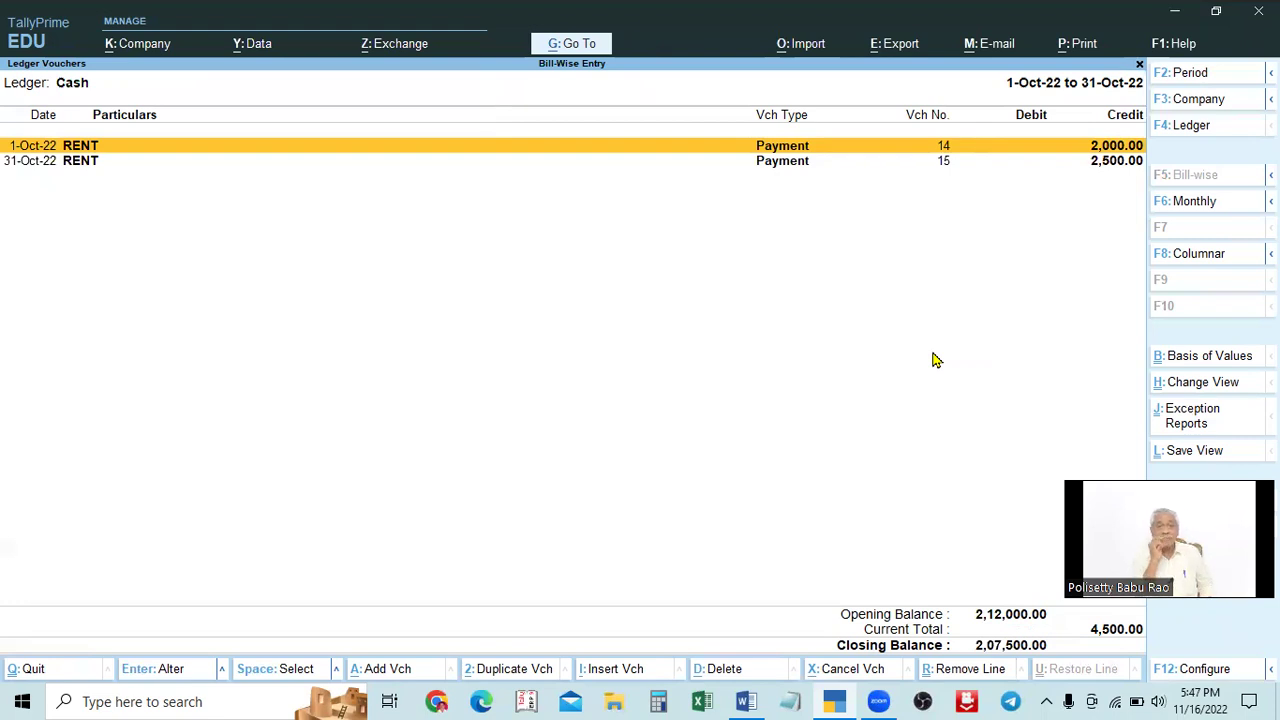
{"action": "key", "text": "F2"}
{"action": "key", "text": "BackSpace"}
{"action": "key", "text": "Return"}
{"action": "key", "text": "BackSpace"}
{"action": "key", "text": "Return"}
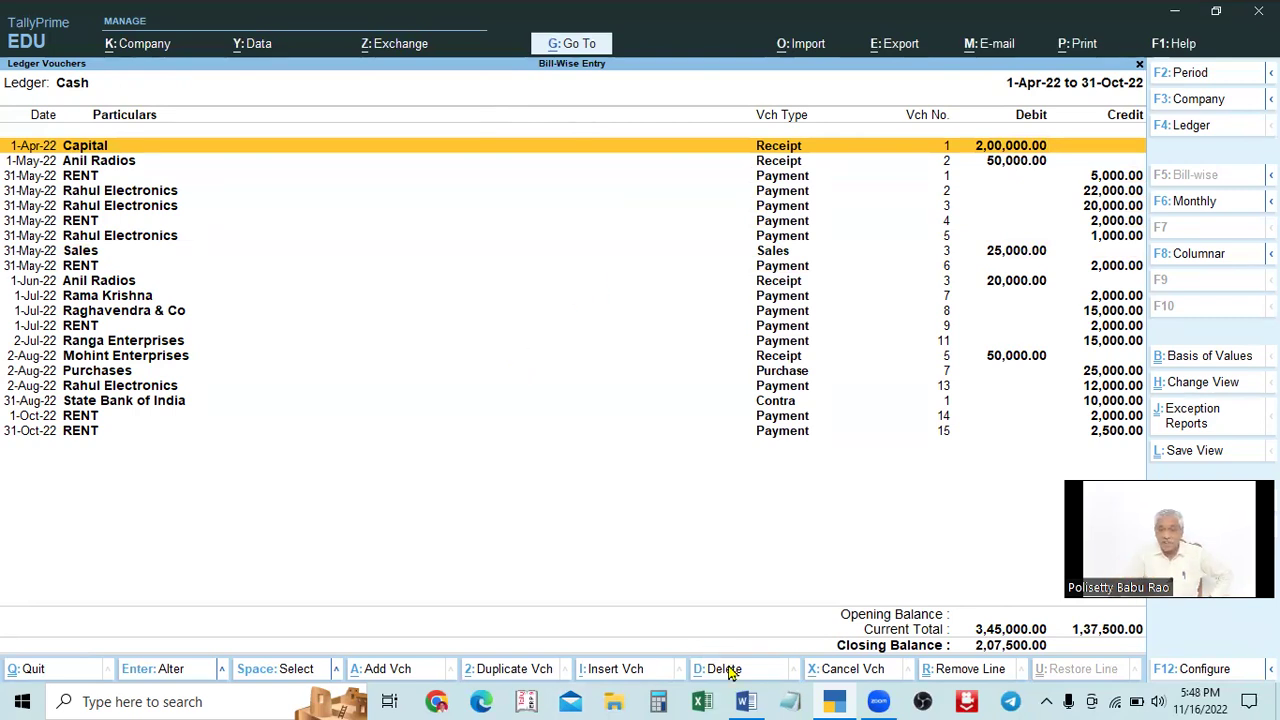
{"action": "left_click", "coordinate": [790, 701]}
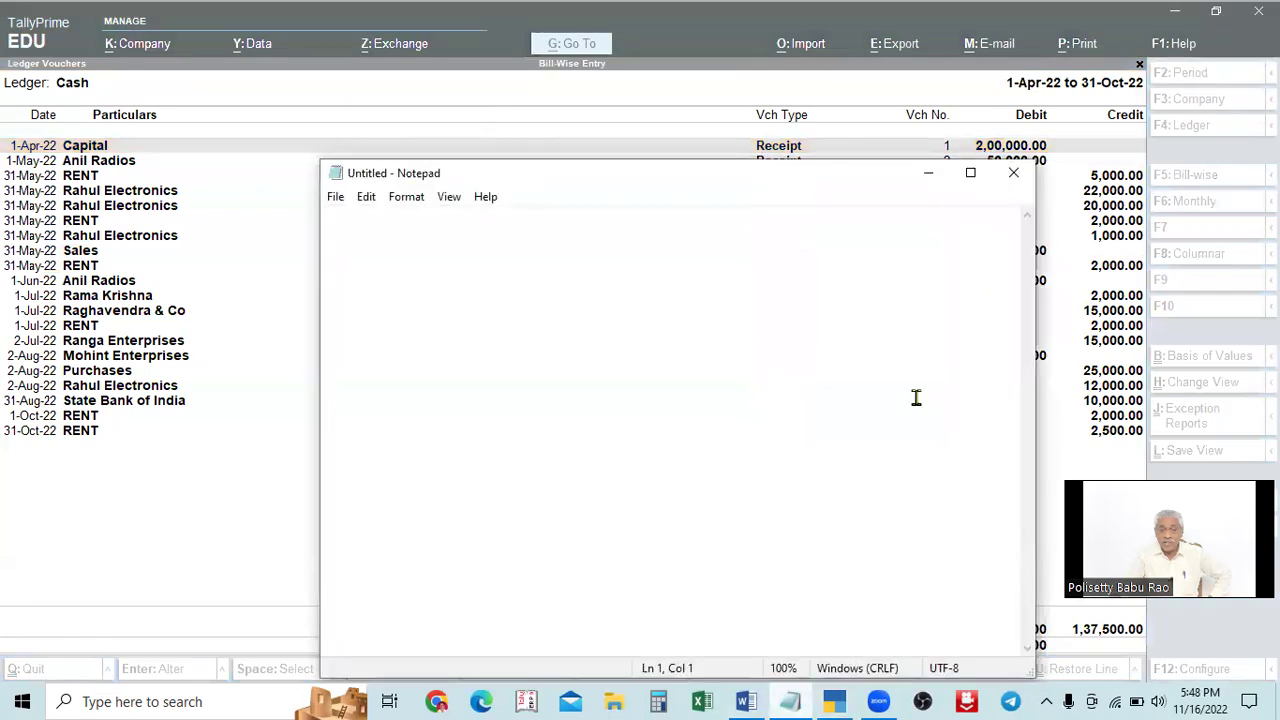
{"action": "left_click", "coordinate": [1006, 177]}
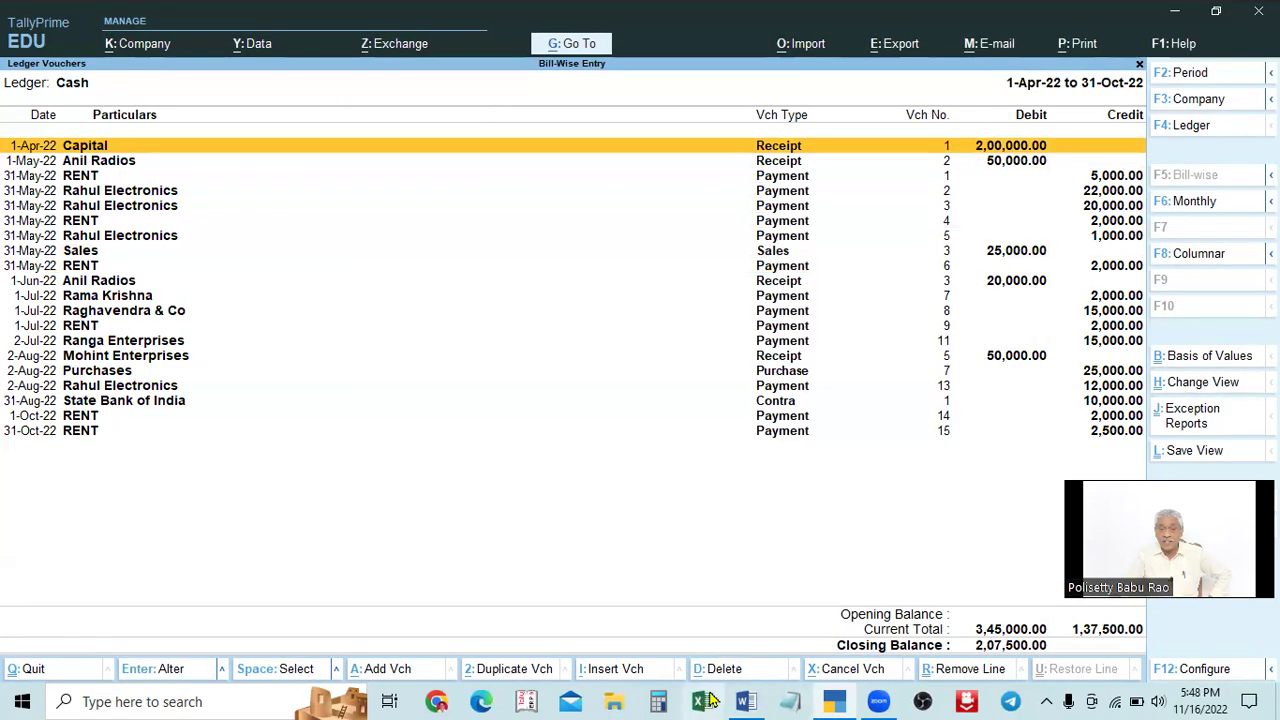
{"action": "left_click", "coordinate": [790, 701]}
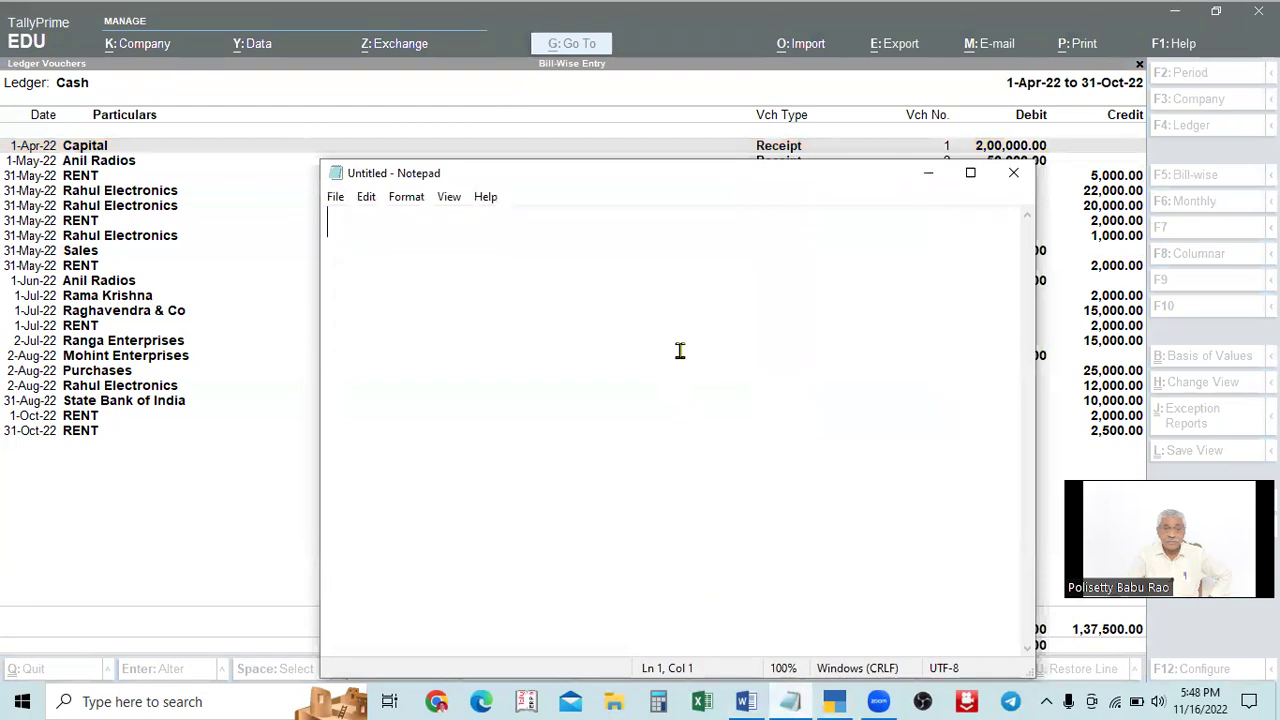
{"action": "left_click", "coordinate": [336, 199]}
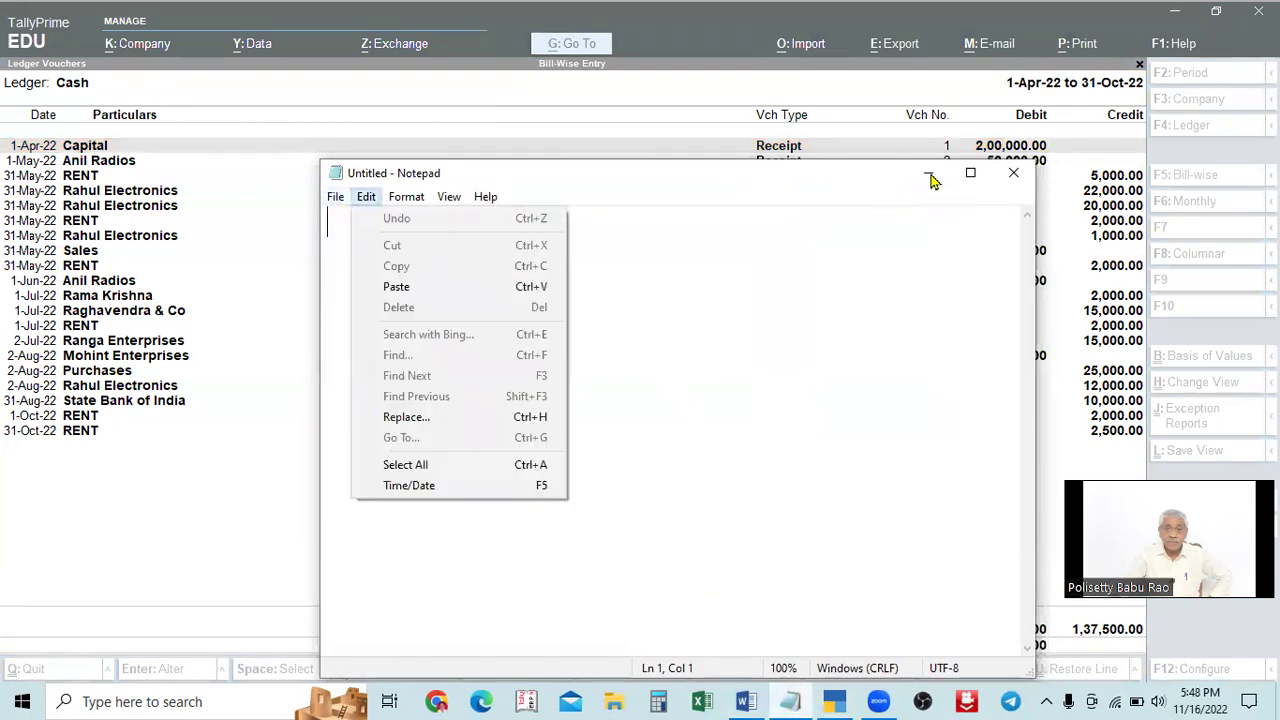
{"action": "left_click", "coordinate": [1016, 172]}
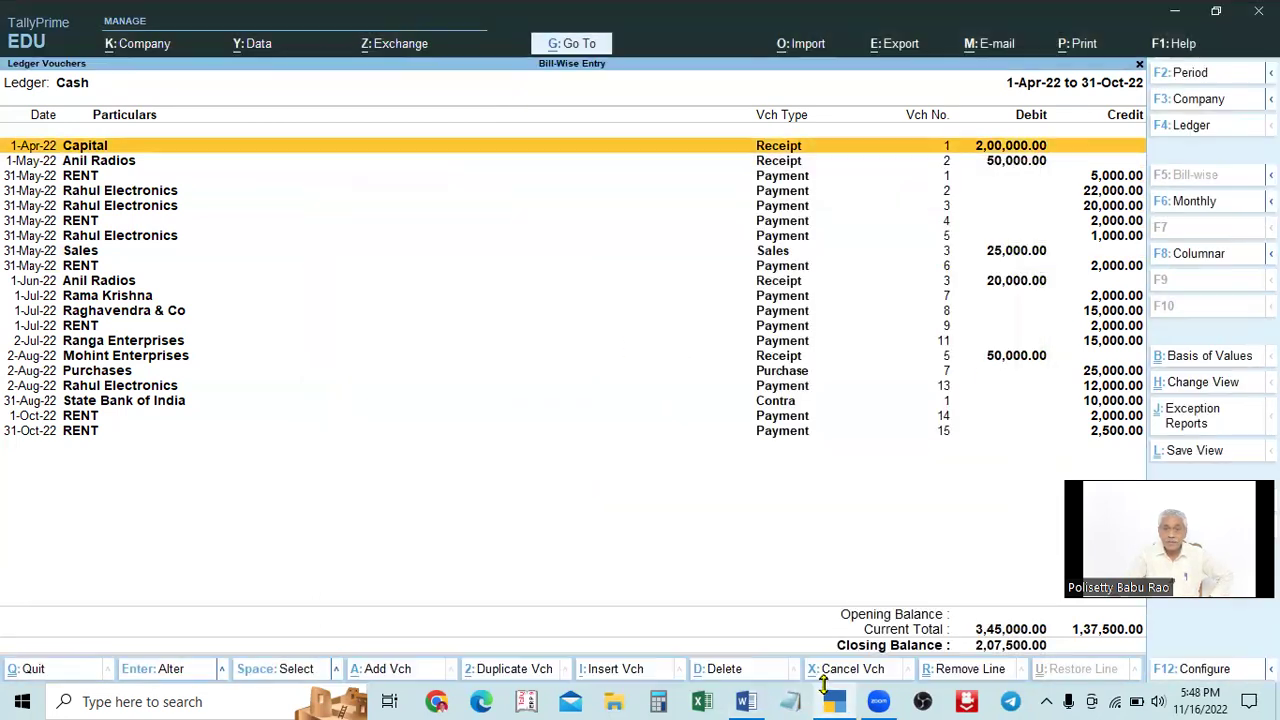
Switch to the ACCOUNTING FUNDAMENTALS document in Word and position its Cash A/C balancing example over the Cash ledger without hiding the ledger's first entries.
{"action": "left_click", "coordinate": [746, 701]}
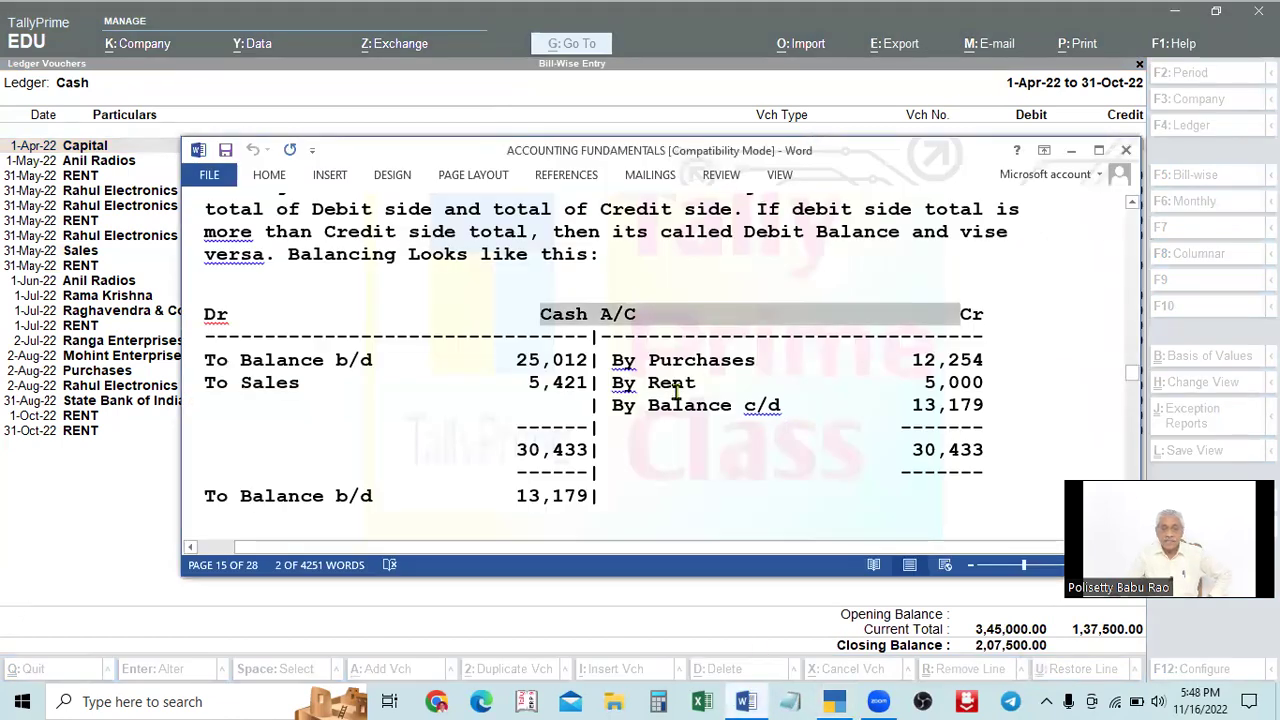
{"action": "left_click", "coordinate": [392, 449]}
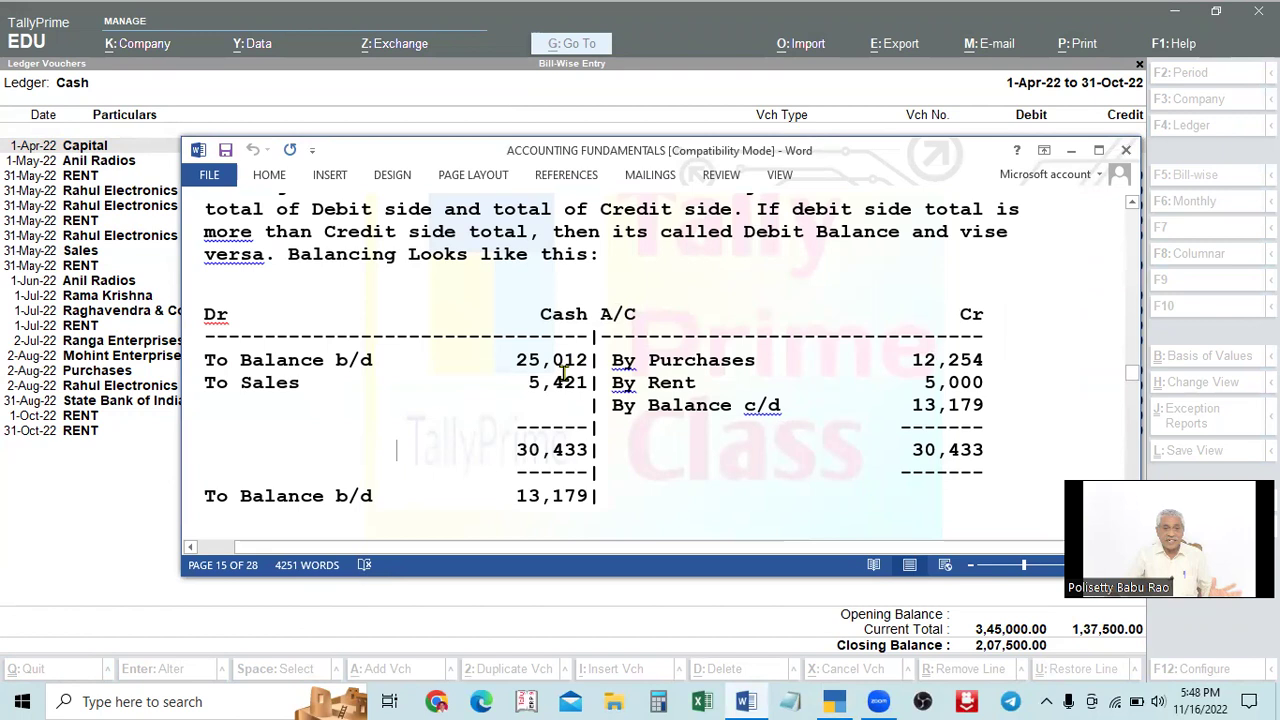
{"action": "left_click_drag", "start_coordinate": [646, 150], "coordinate": [650, 345]}
{"action": "left_click_drag", "start_coordinate": [645, 433], "coordinate": [636, 392]}
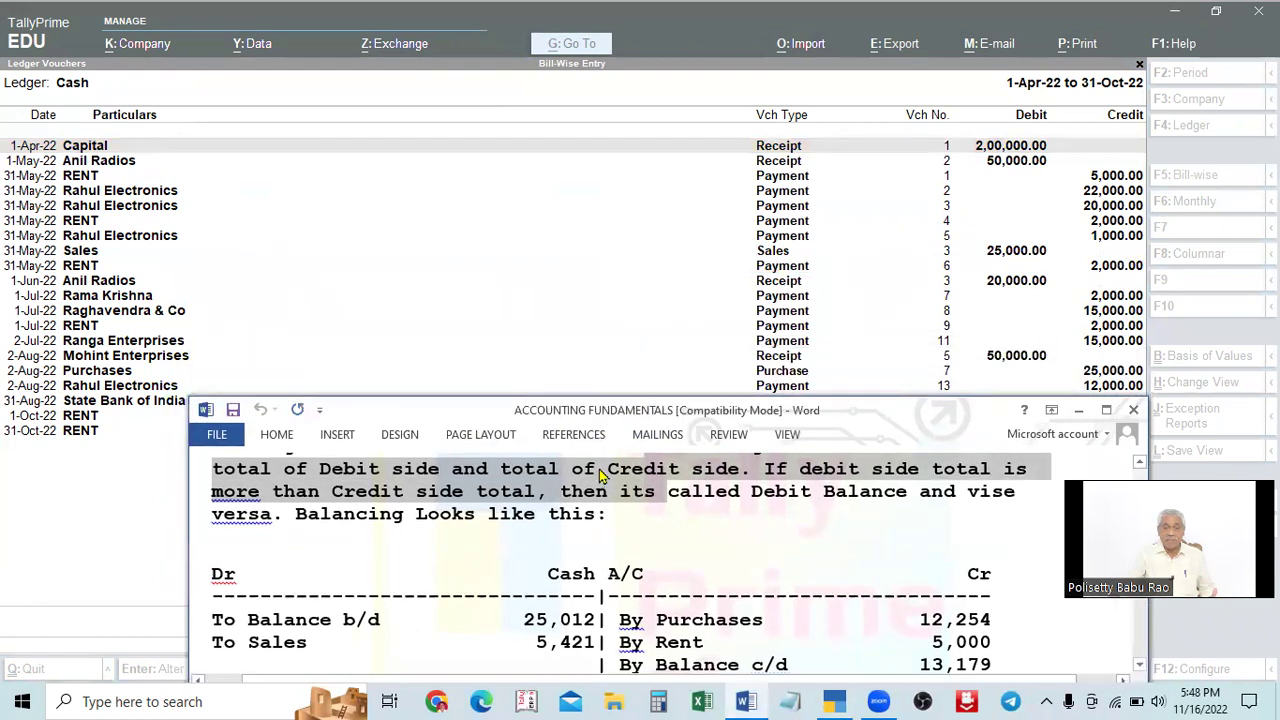
{"action": "scroll", "coordinate": [465, 420], "scroll_direction": "up", "scroll_amount": 1}
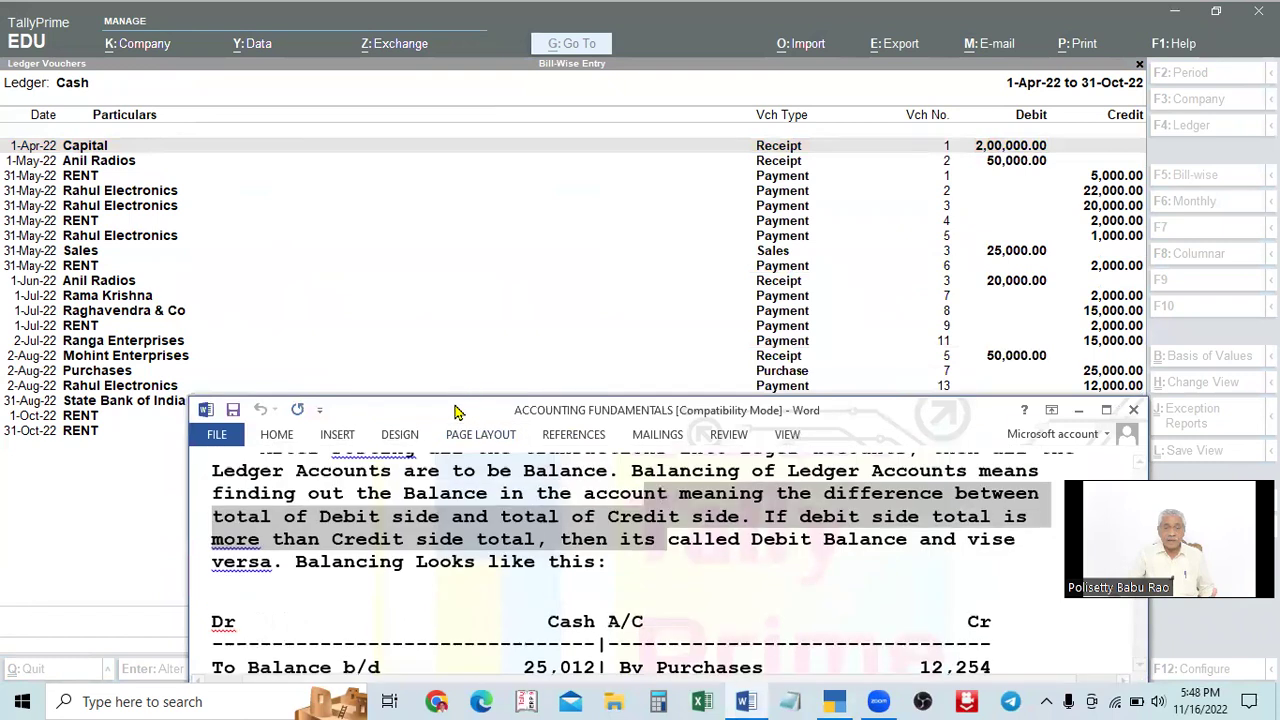
{"action": "left_click_drag", "start_coordinate": [455, 410], "coordinate": [450, 338]}
{"action": "scroll", "coordinate": [714, 506], "scroll_direction": "down", "scroll_amount": 3}
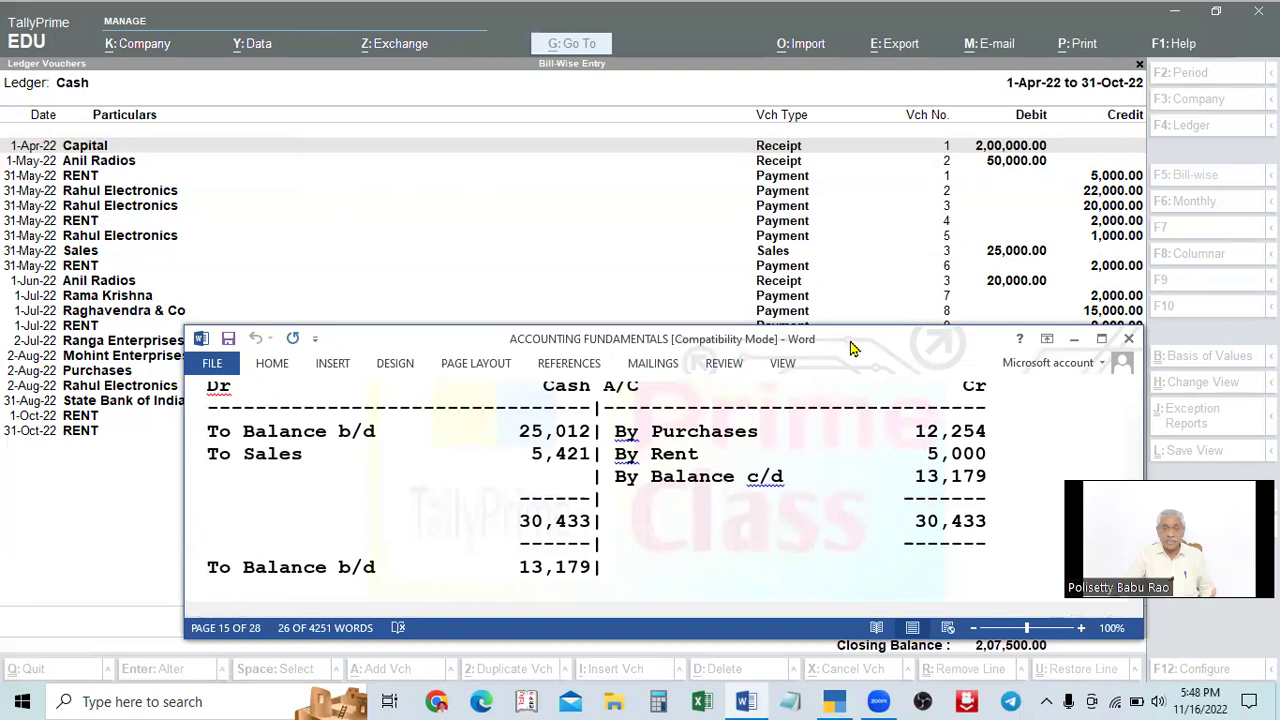
{"action": "left_click_drag", "start_coordinate": [851, 348], "coordinate": [859, 384]}
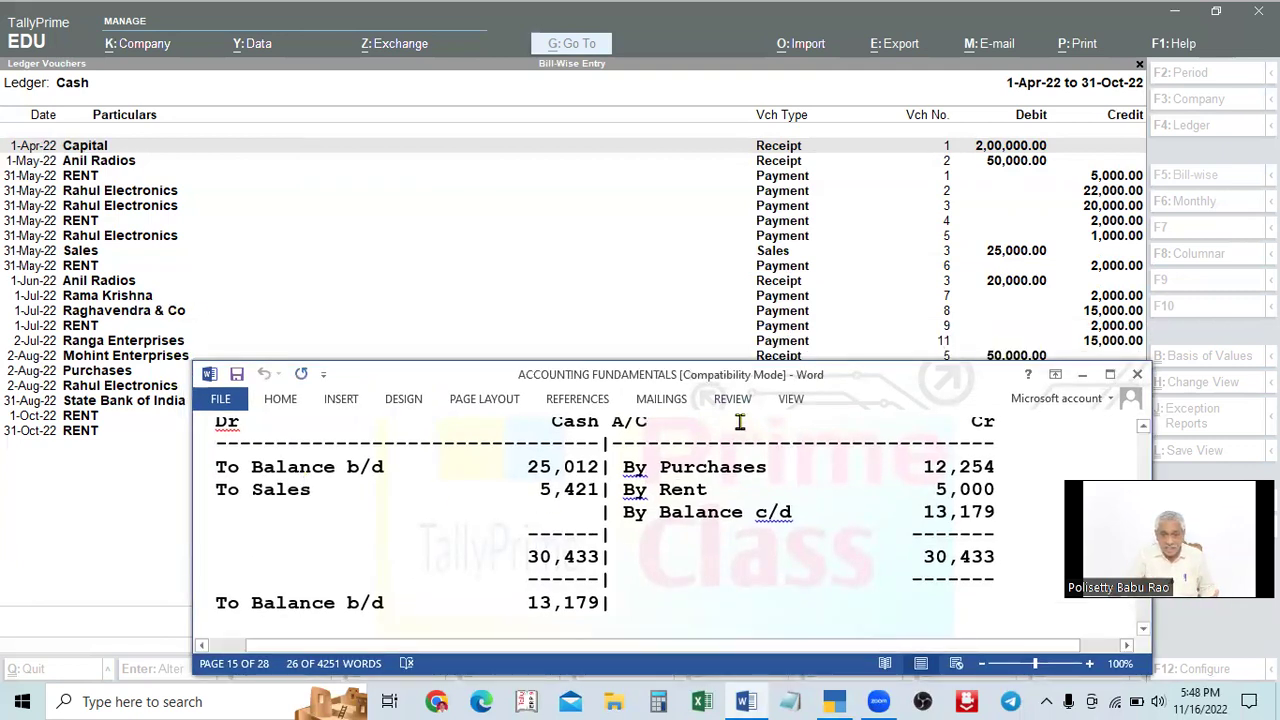
Compare the Cash A/C example's debit and credit totals with the Cash ledger's totals, and close the Word document.
{"action": "scroll", "coordinate": [752, 510], "scroll_direction": "up", "scroll_amount": 1}
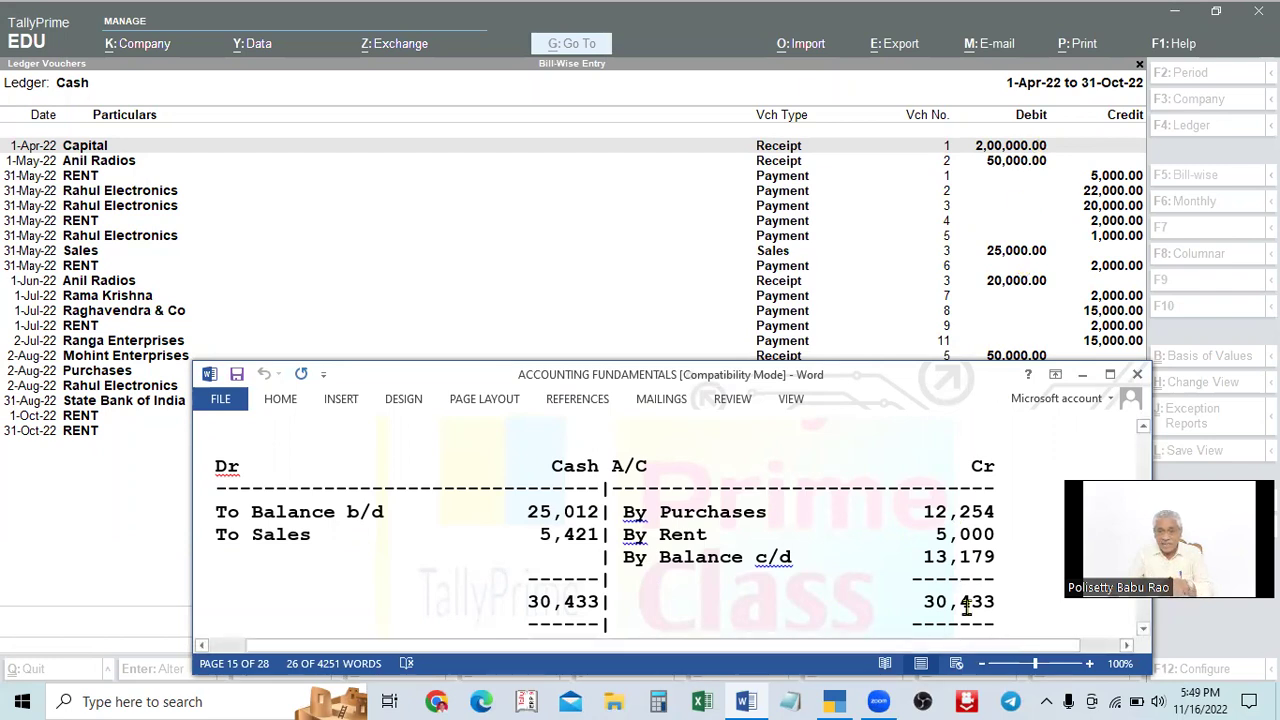
{"action": "scroll", "coordinate": [869, 580], "scroll_direction": "down", "scroll_amount": 1}
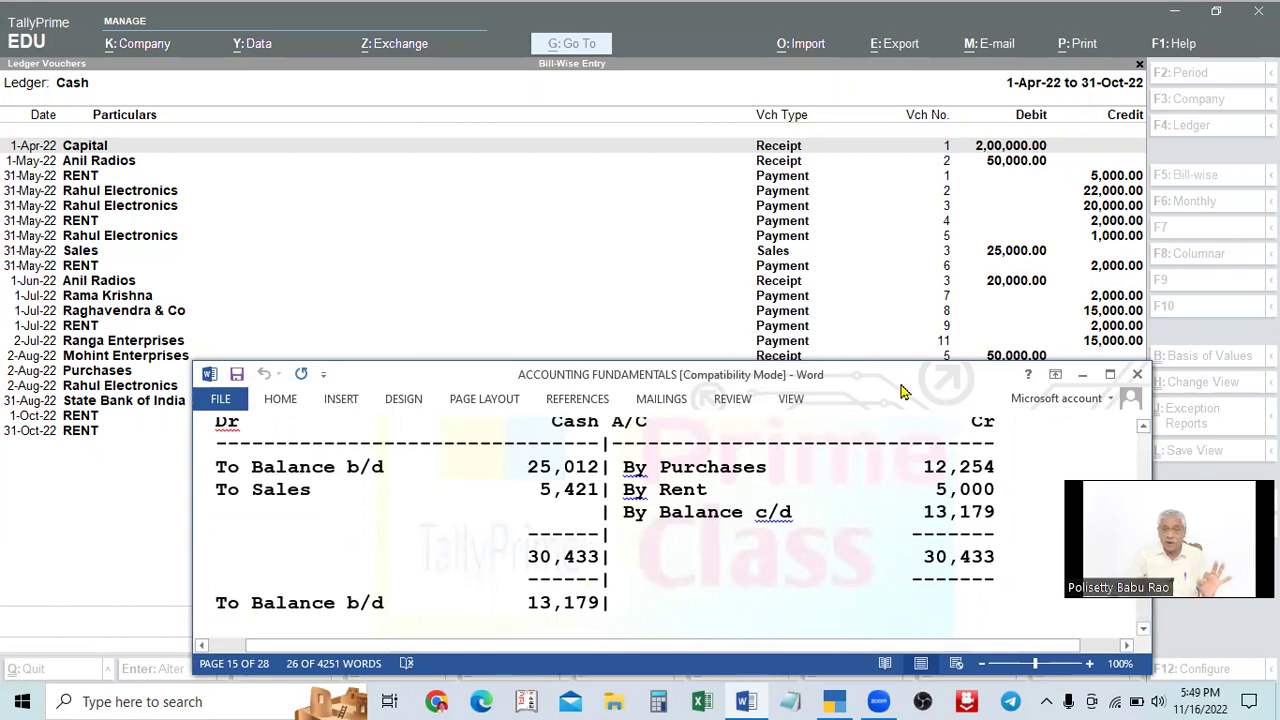
{"action": "left_click_drag", "start_coordinate": [946, 374], "coordinate": [740, 366]}
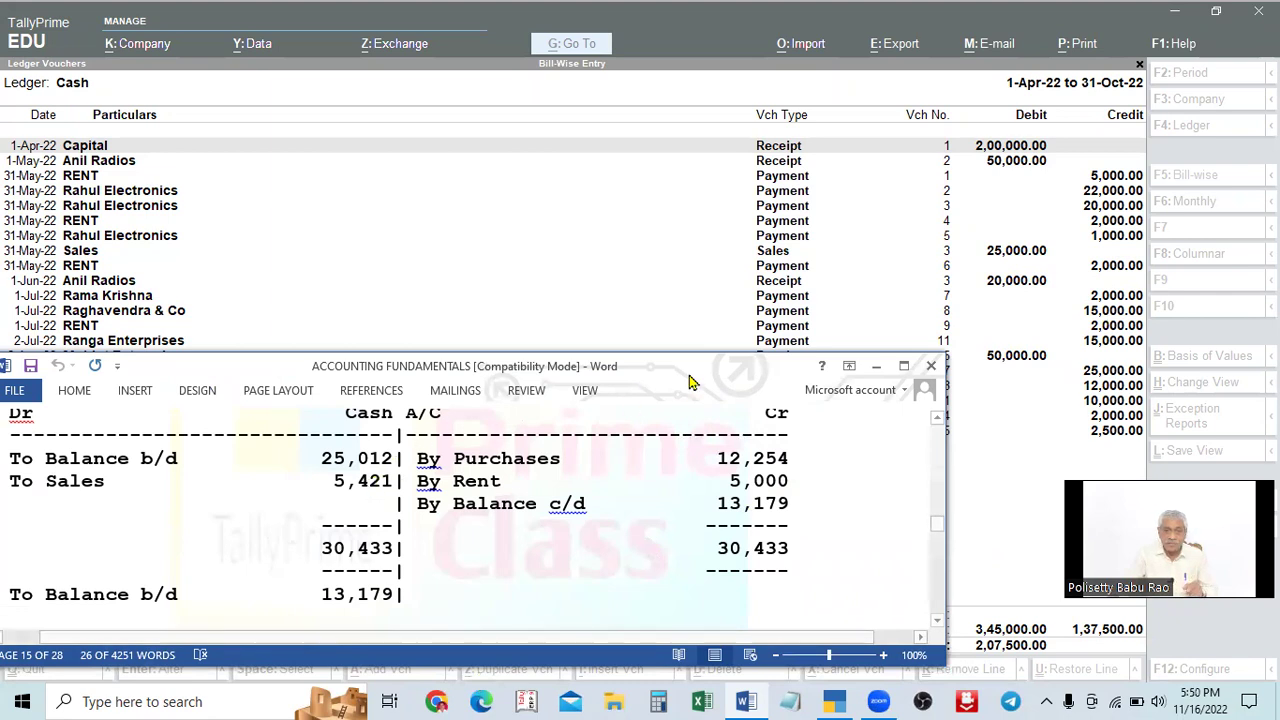
{"action": "left_click_drag", "start_coordinate": [692, 368], "coordinate": [575, 211]}
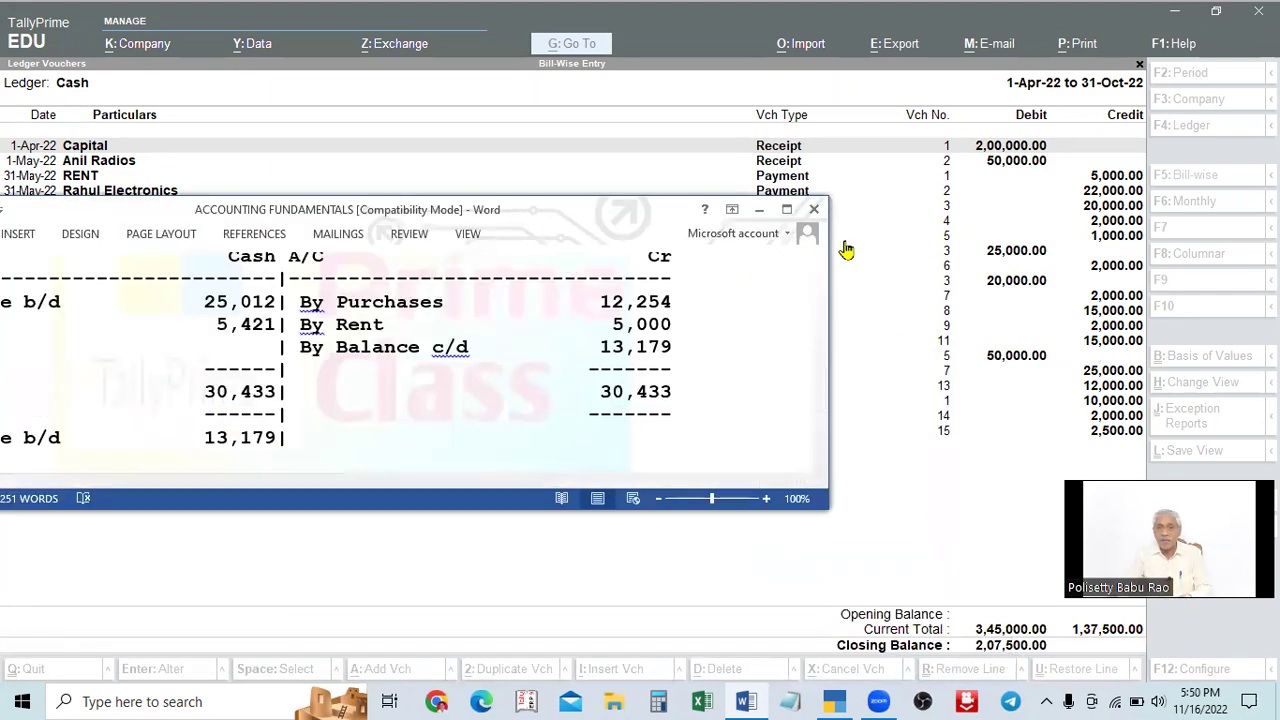
{"action": "left_click", "coordinate": [814, 209]}
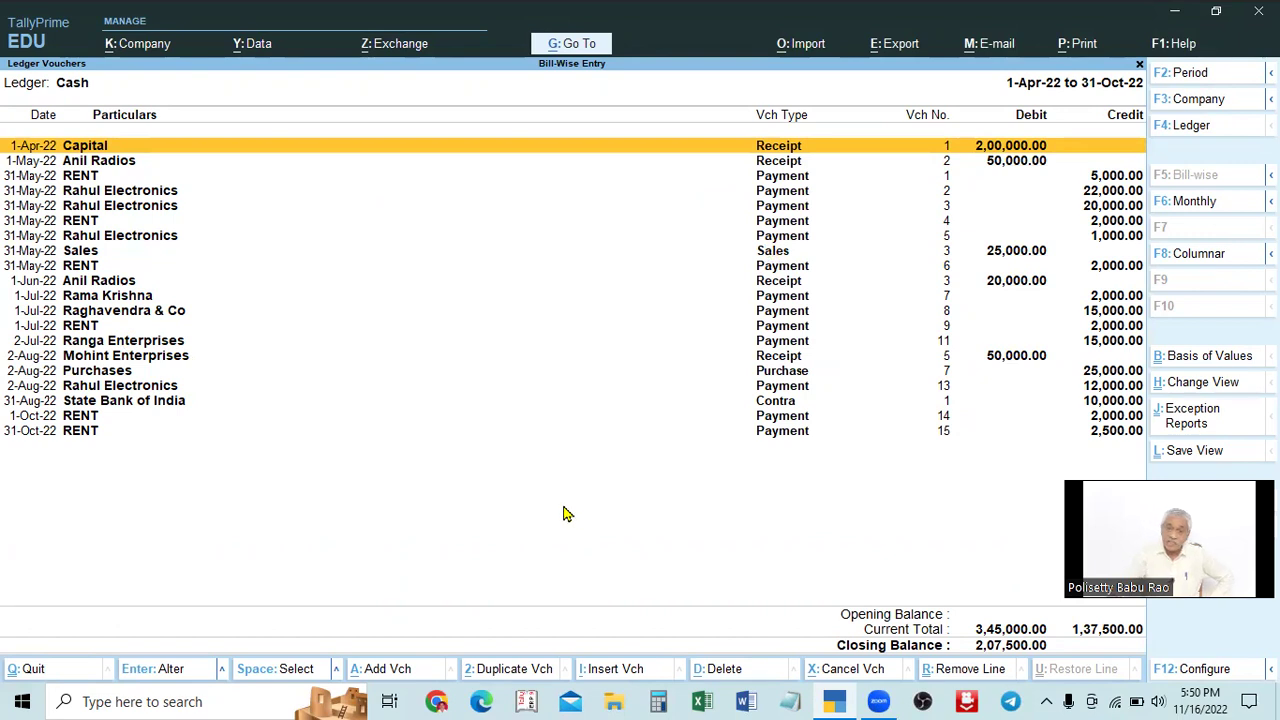
Leave the Cash ledger report for the Account Books list, and reopen the Cash ledger from there.
{"action": "key", "text": "Escape"}
{"action": "key", "text": "Escape"}
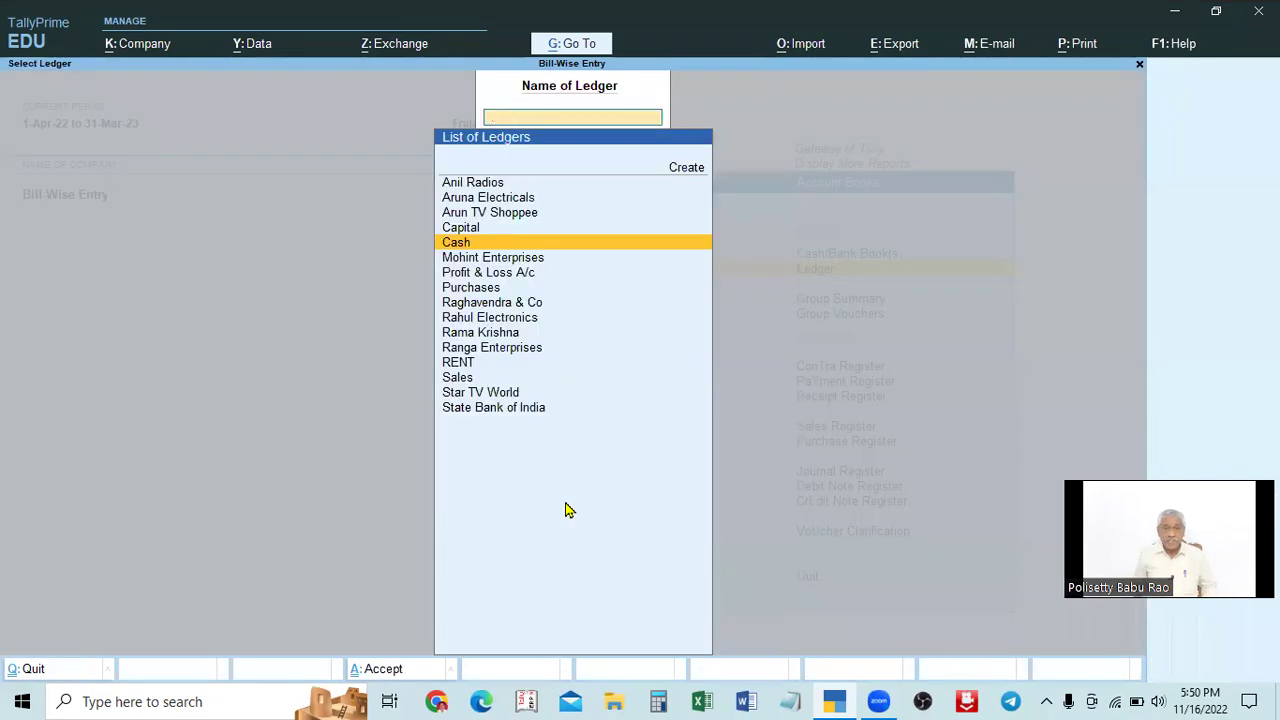
{"action": "key", "text": "Escape"}
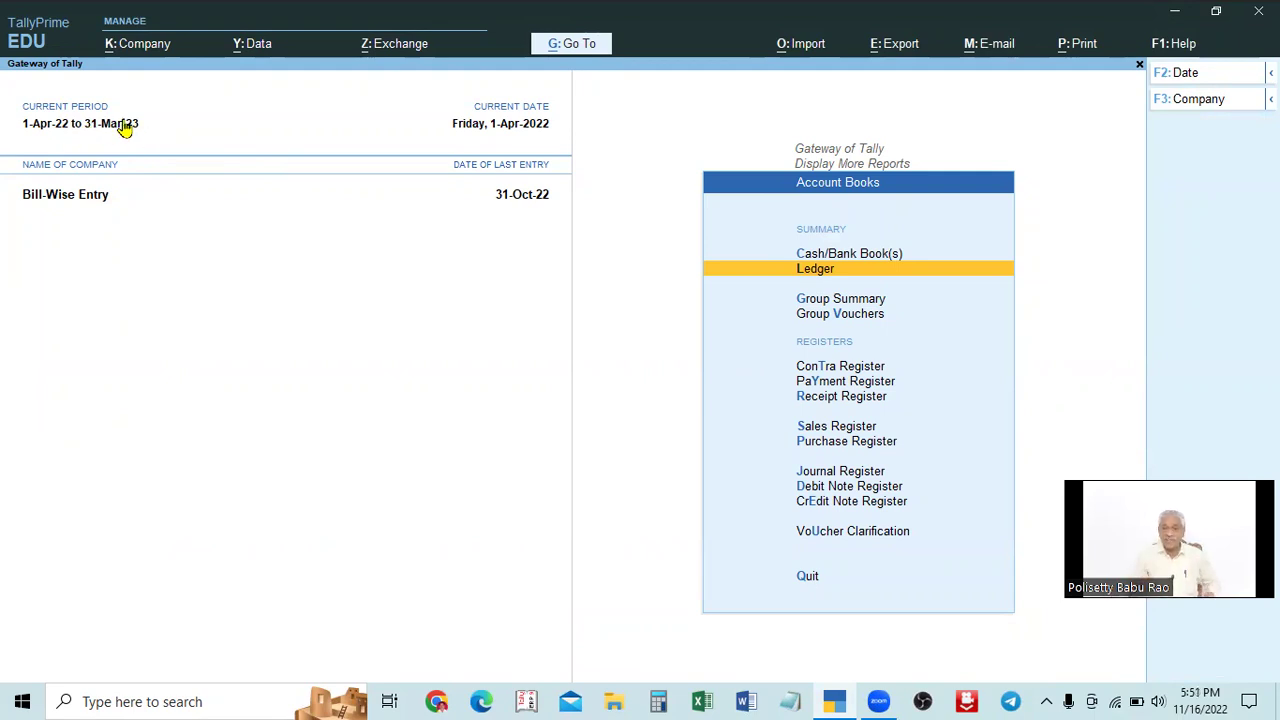
{"action": "key", "text": "Return"}
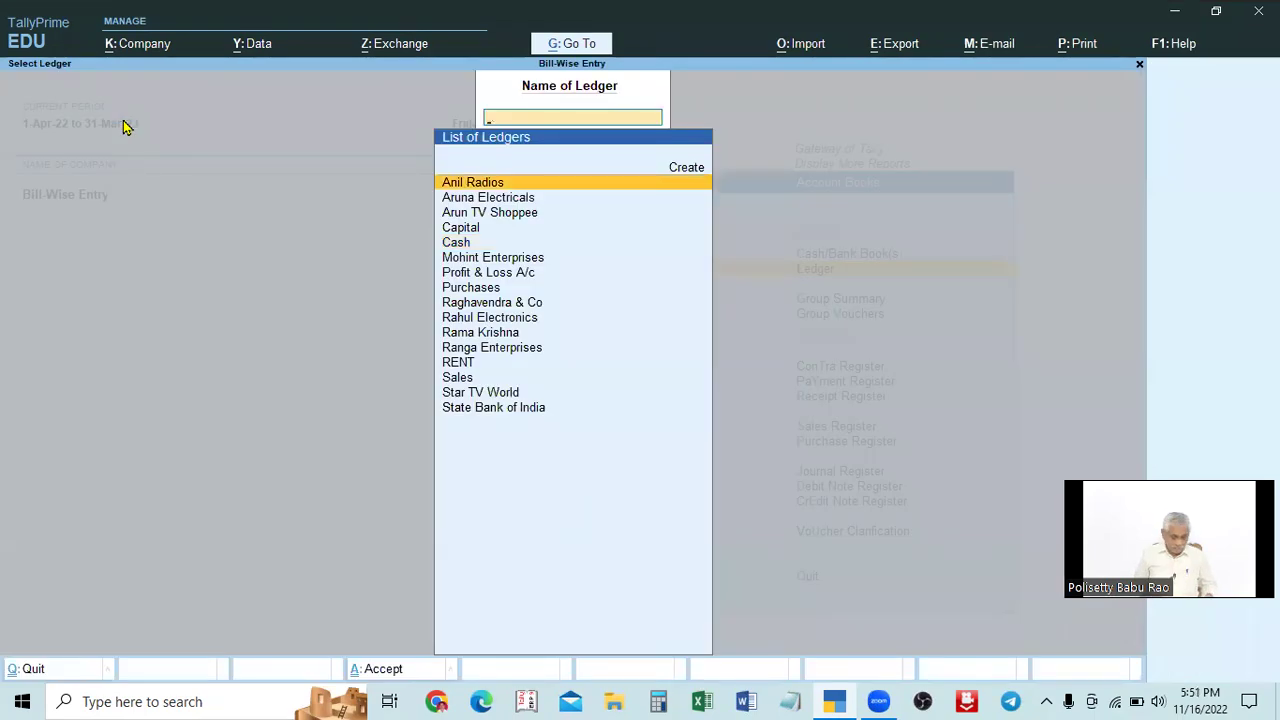
{"action": "type", "text": "Cas"}
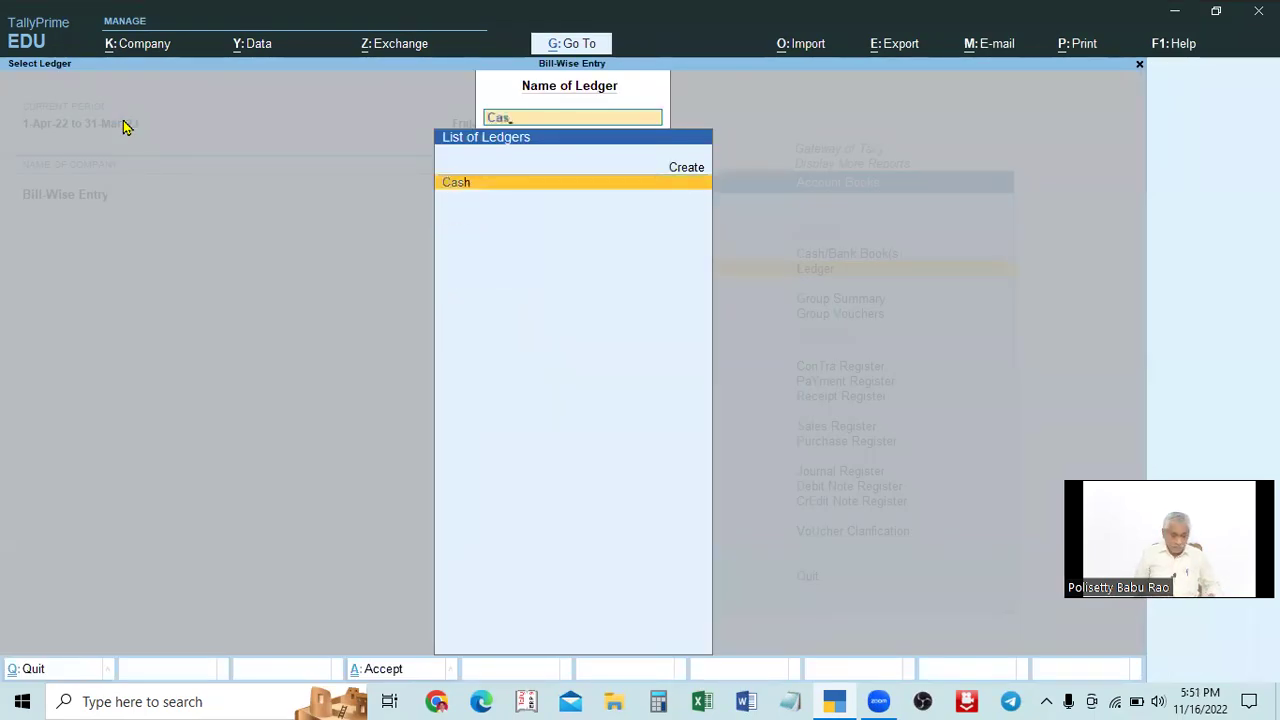
{"action": "type", "text": "h"}
{"action": "key", "text": "Return"}
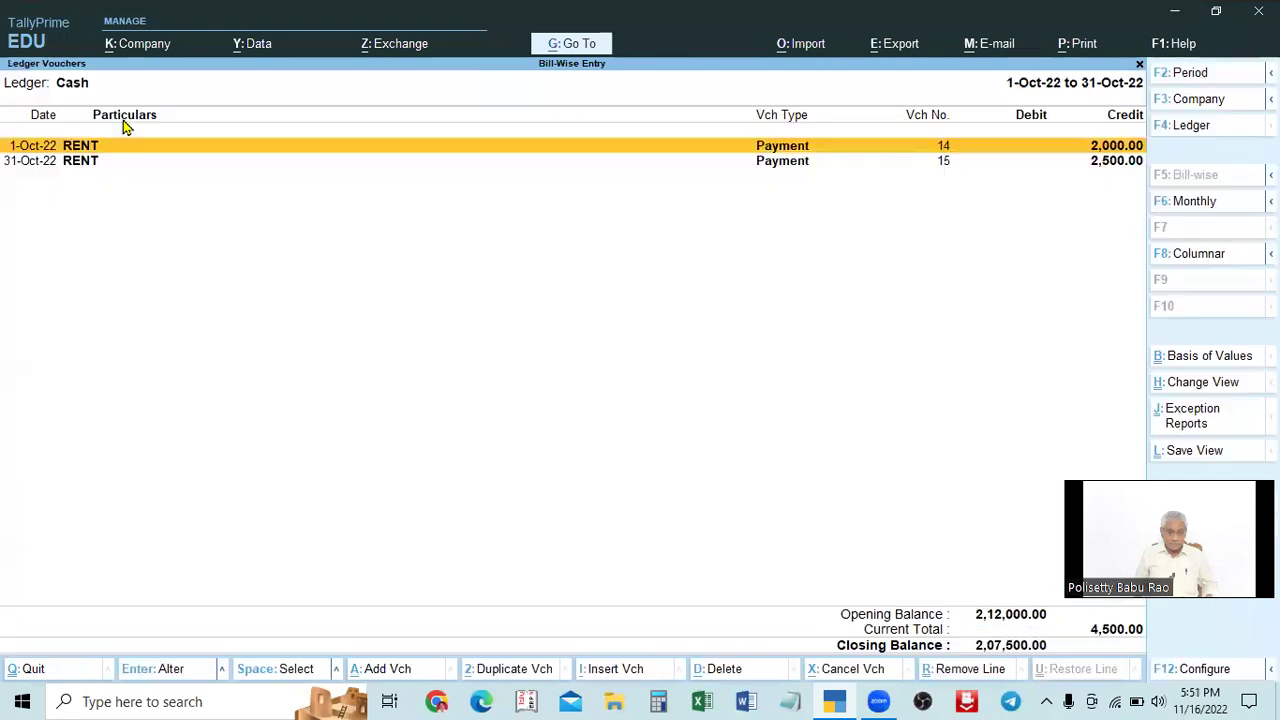
{"action": "key", "text": "F2"}
{"action": "key", "text": "Return"}
{"action": "key", "text": "Return"}
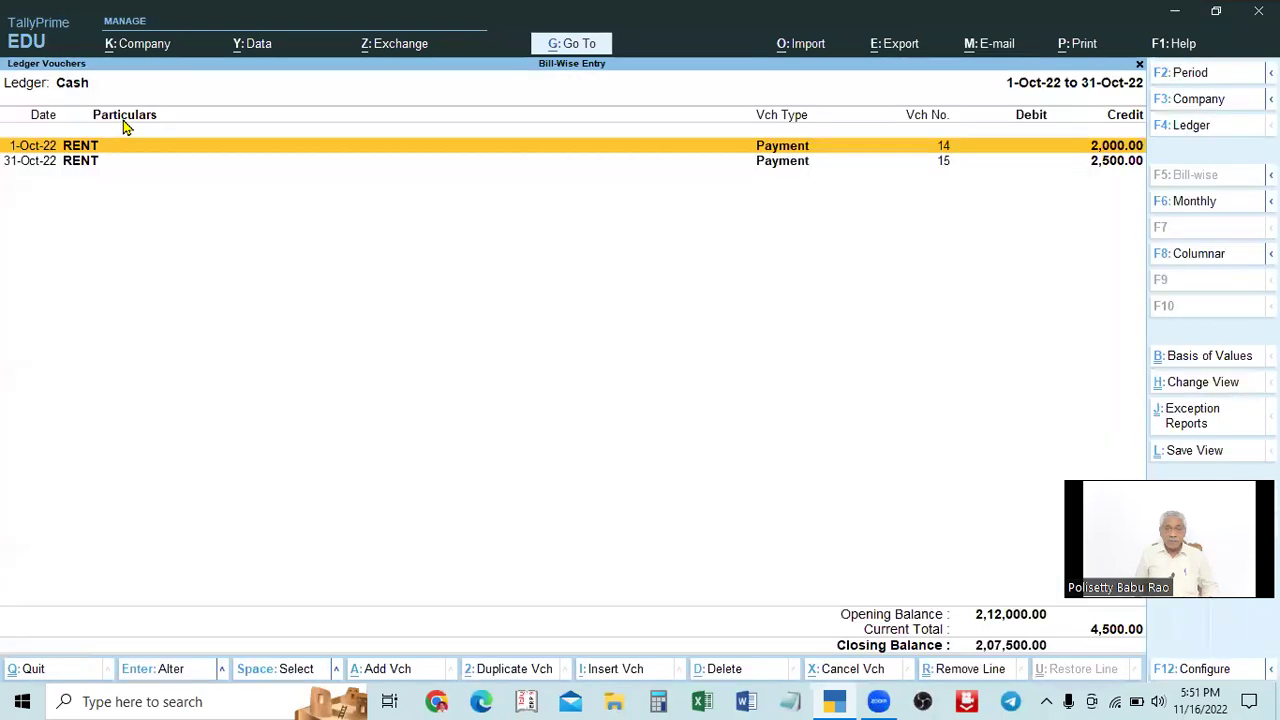
{"action": "key", "text": "F2"}
{"action": "key", "text": "Return"}
{"action": "key", "text": "Return"}
{"action": "key", "text": "Return"}
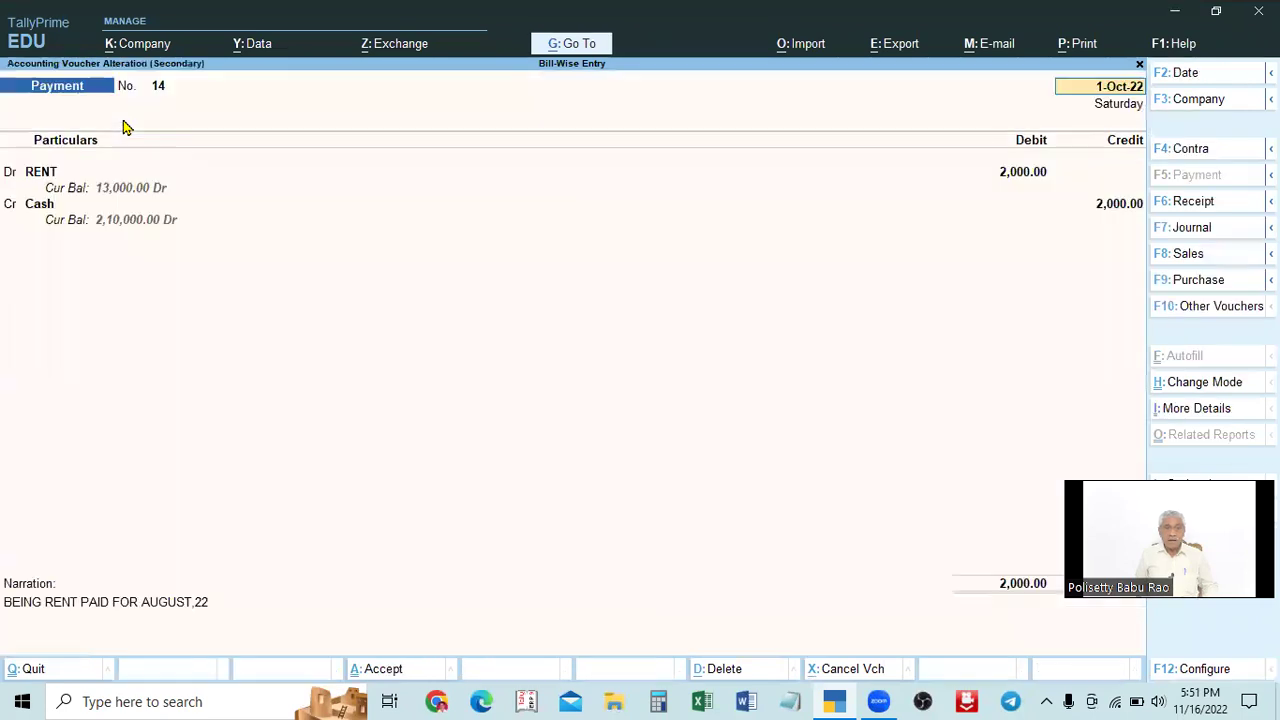
{"action": "key", "text": "Escape"}
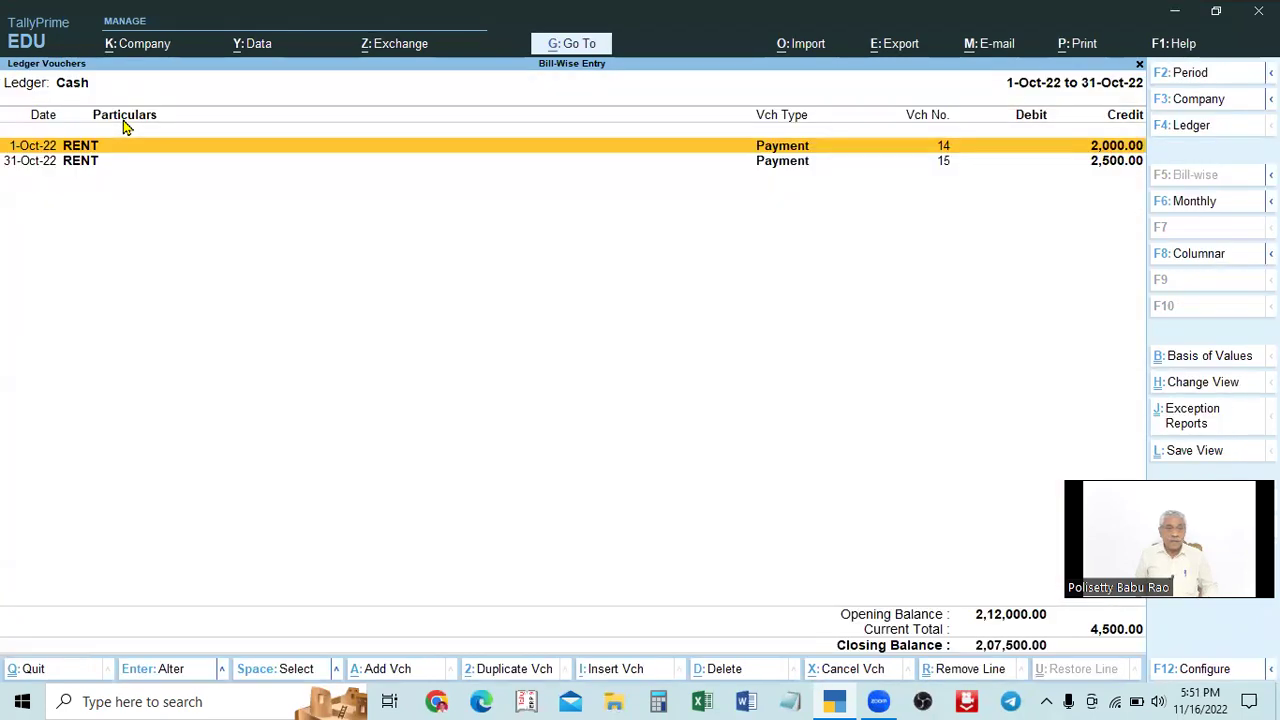
Leave both dates of the Cash ledger's period blank to show all entries from 1-Apr-22 to 31-Oct-22.
{"action": "key", "text": "F2"}
{"action": "key", "text": "BackSpace"}
{"action": "type", "text": "1-4-2022"}
{"action": "key", "text": "Return"}
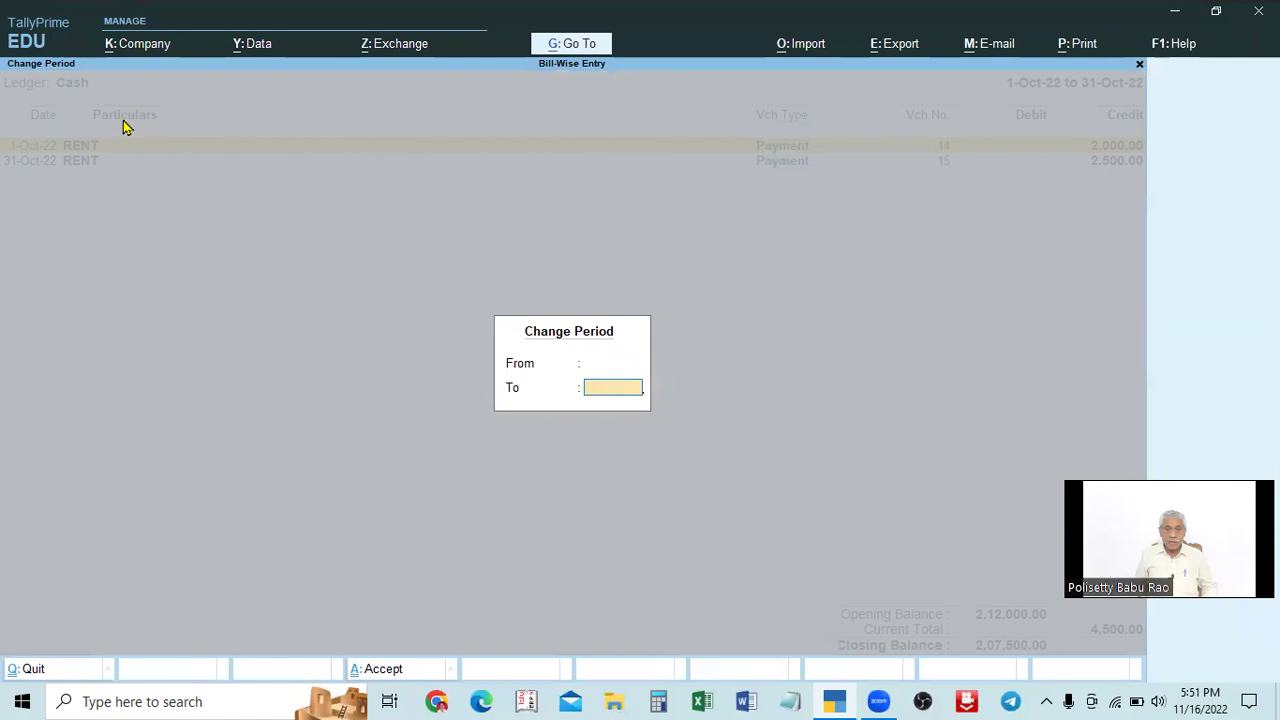
{"action": "key", "text": "Return"}
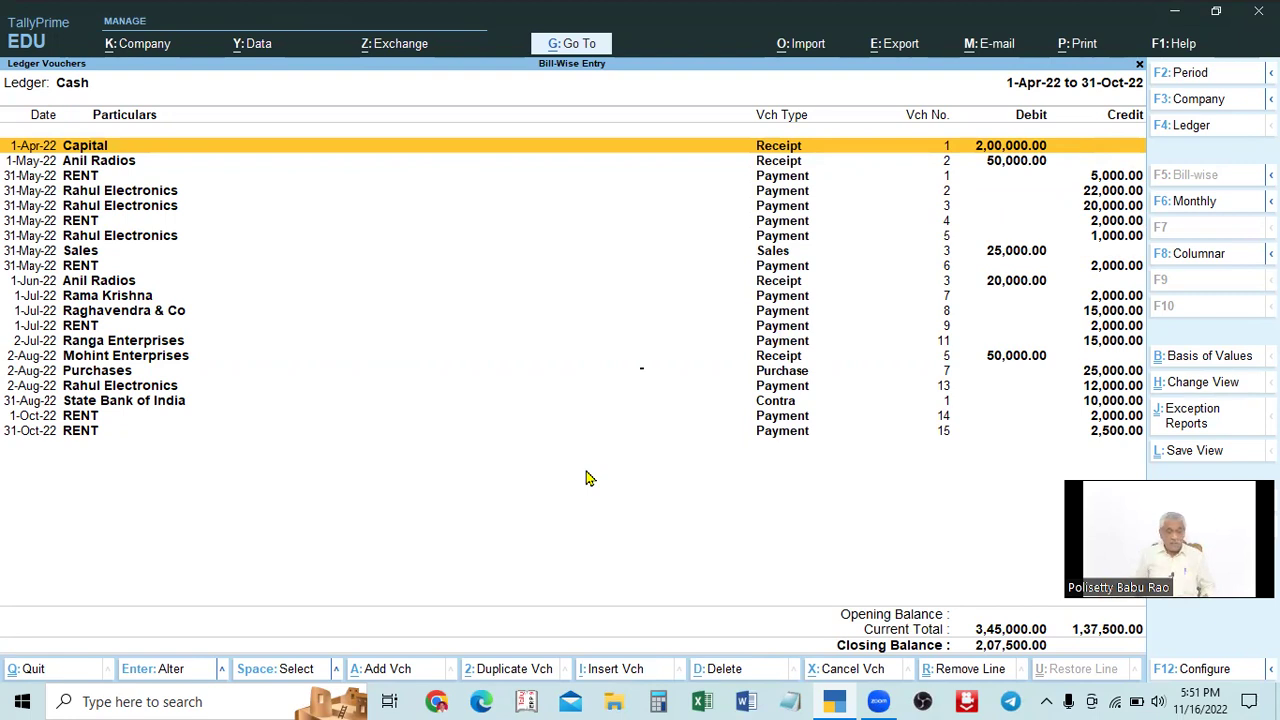
Set the Cash ledger's report period from 1-May-22 to 31-Jul-22.
{"action": "key", "text": "F2"}
{"action": "type", "text": "1."}
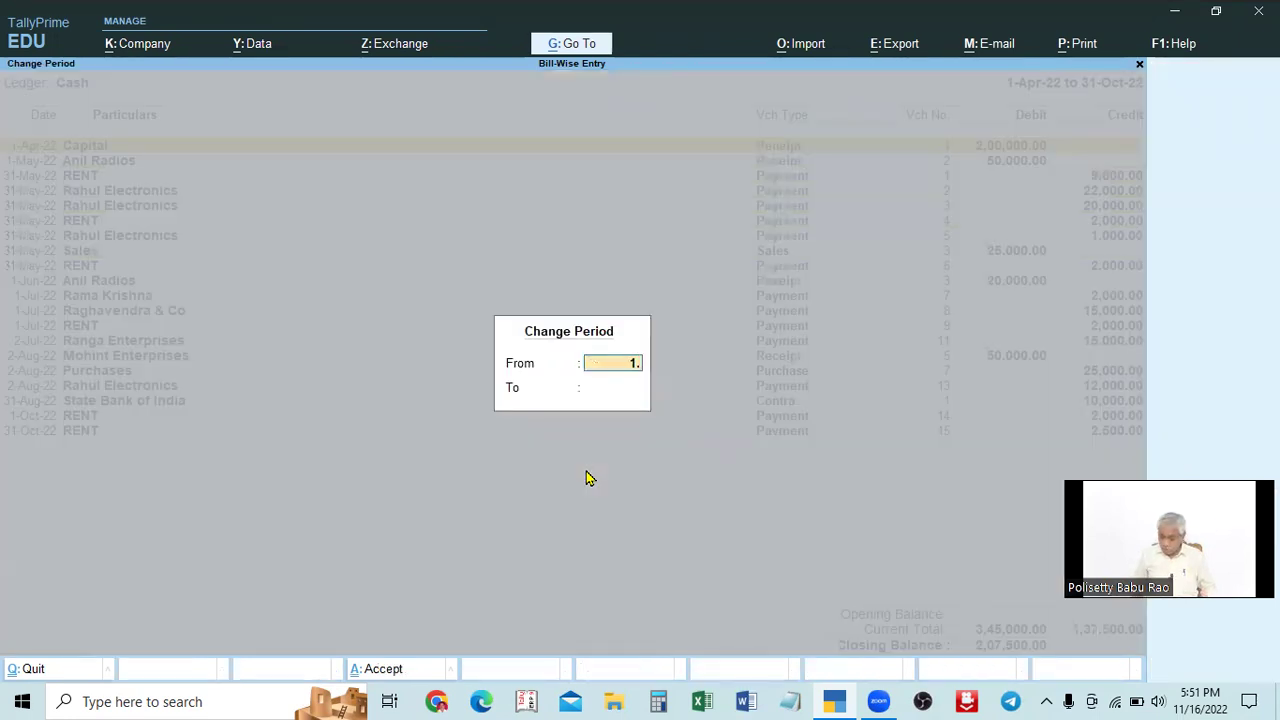
{"action": "type", "text": "5.22"}
{"action": "key", "text": "Return"}
{"action": "type", "text": "31.7"}
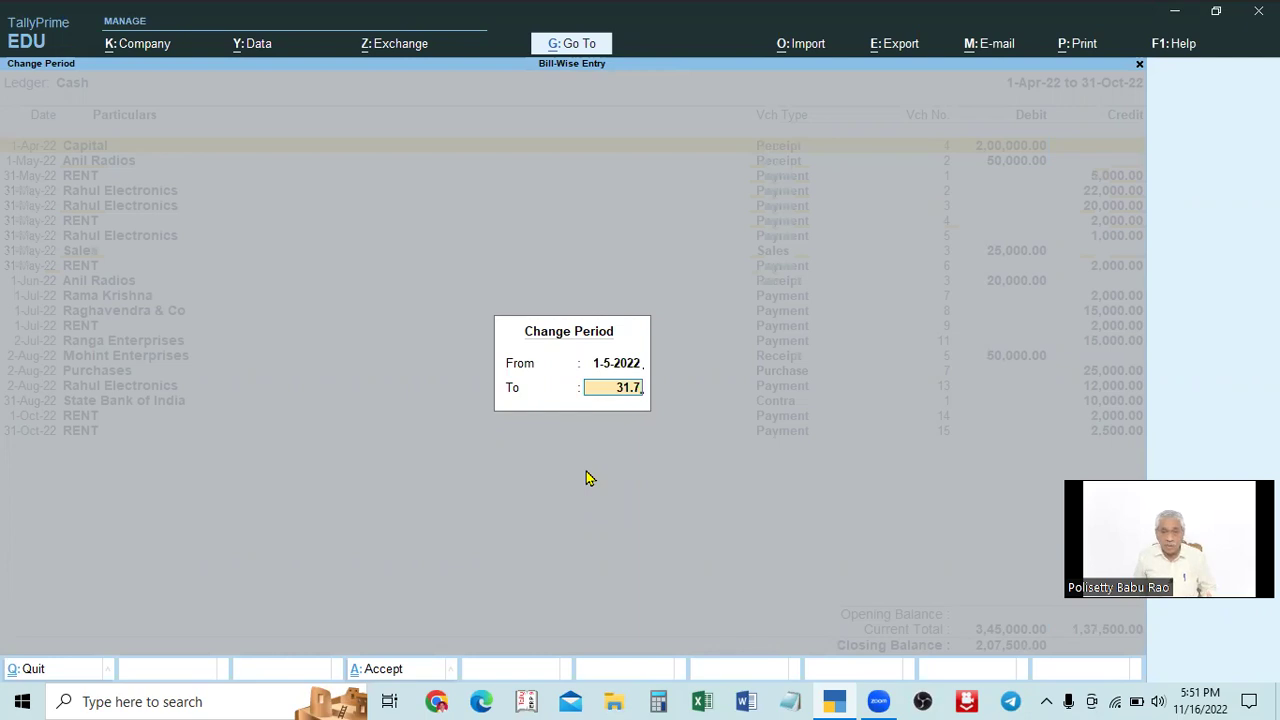
{"action": "key", "text": "Return"}
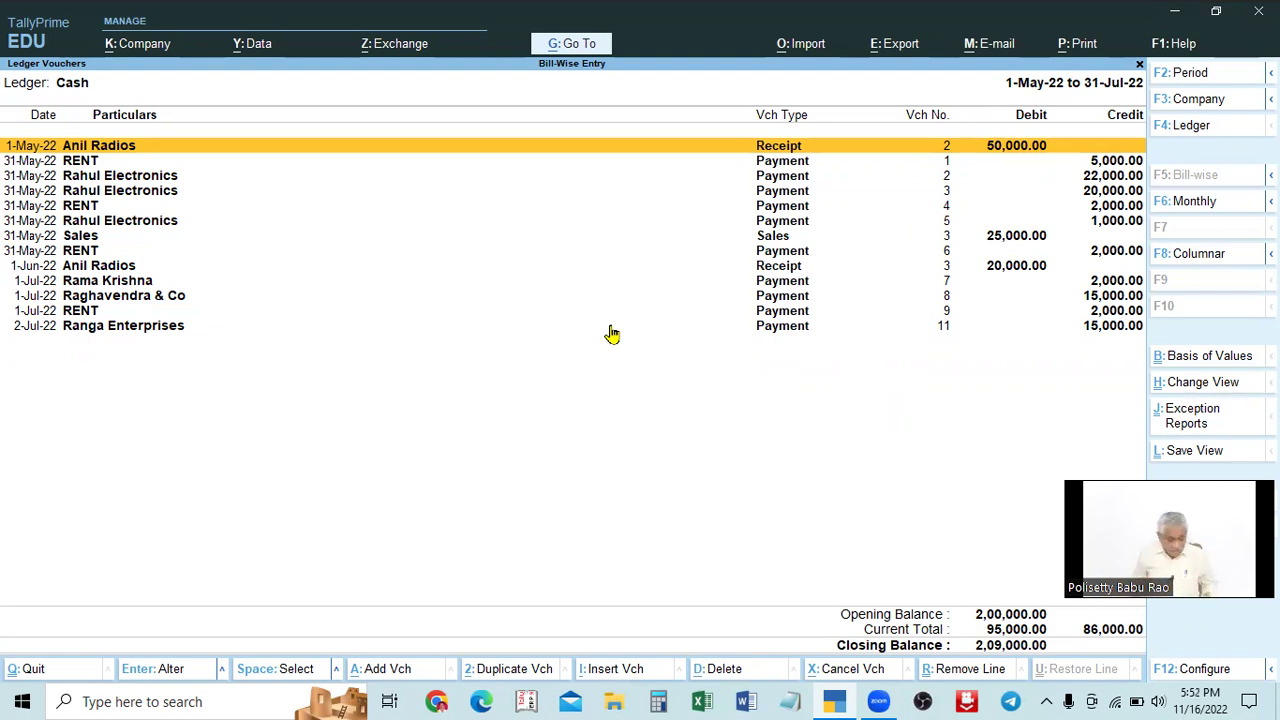
Re-enter the Cash ledger's period as 1.5 to 31.7, omitting the year from both dates.
{"action": "key", "text": "F2"}
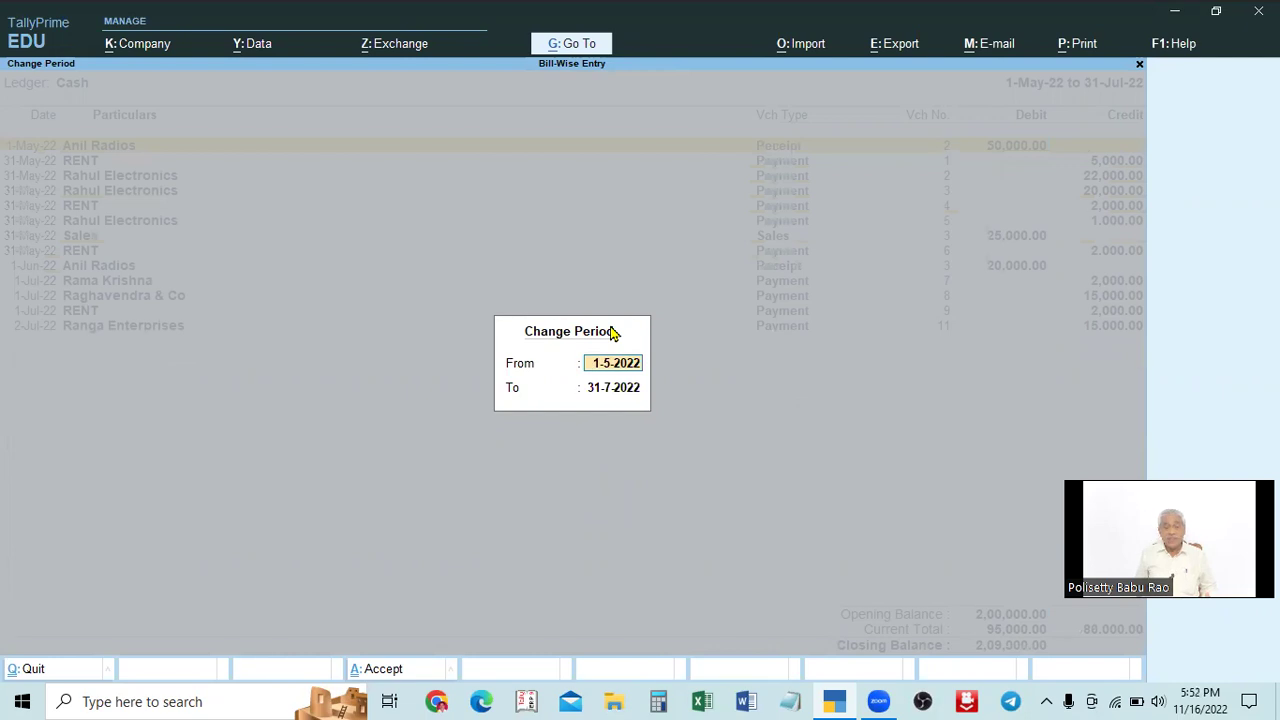
{"action": "key", "text": "BackSpace"}
{"action": "type", "text": "1.5."}
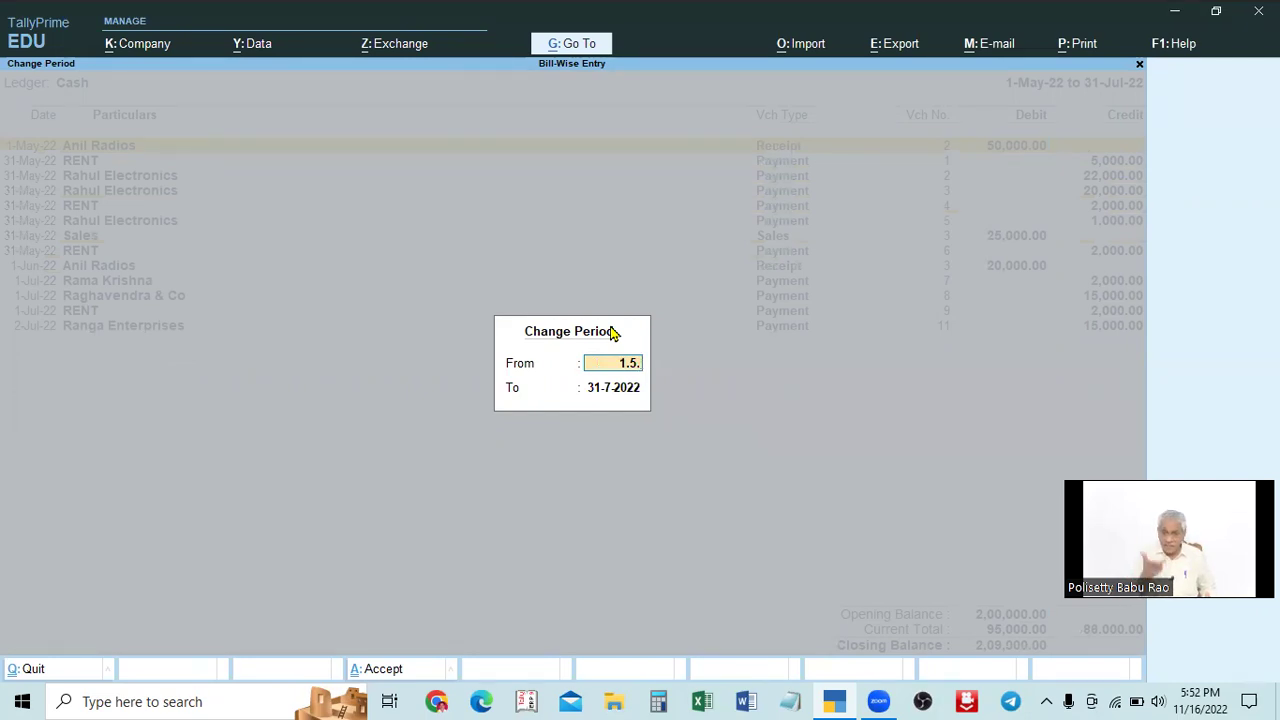
{"action": "key", "text": "Return"}
{"action": "key", "text": "BackSpace"}
{"action": "type", "text": "31.7"}
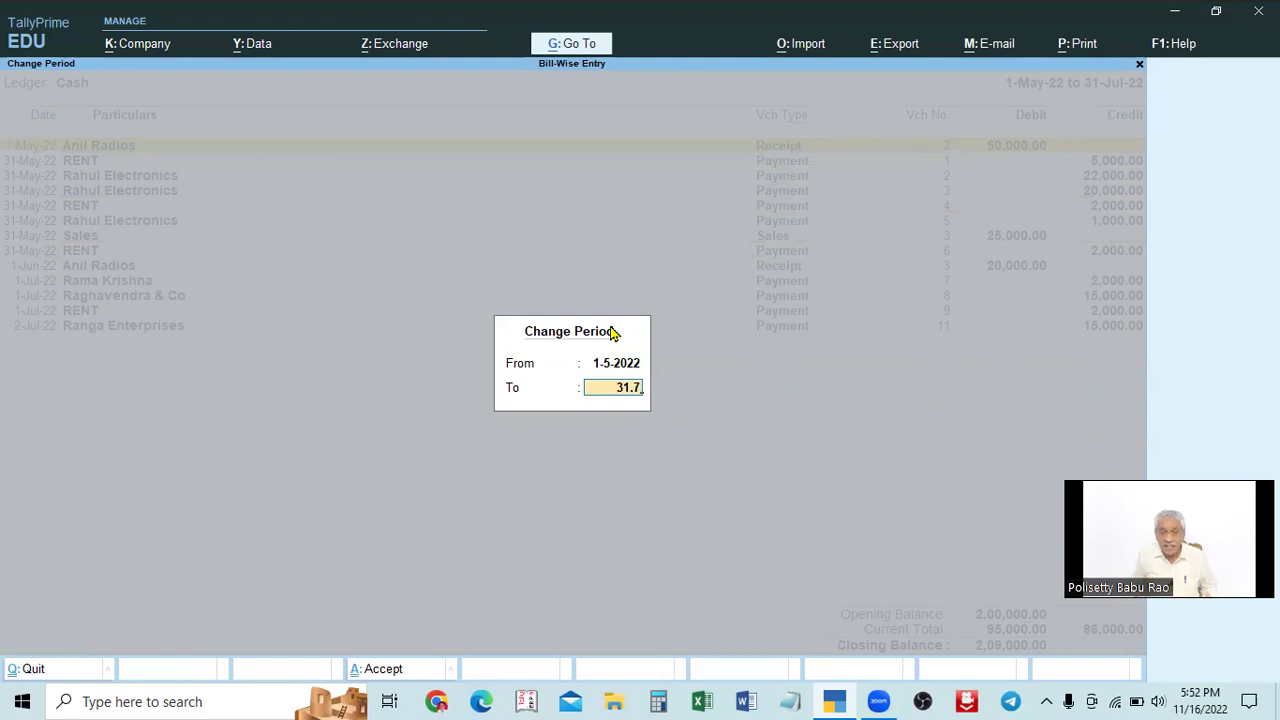
{"action": "key", "text": "Return"}
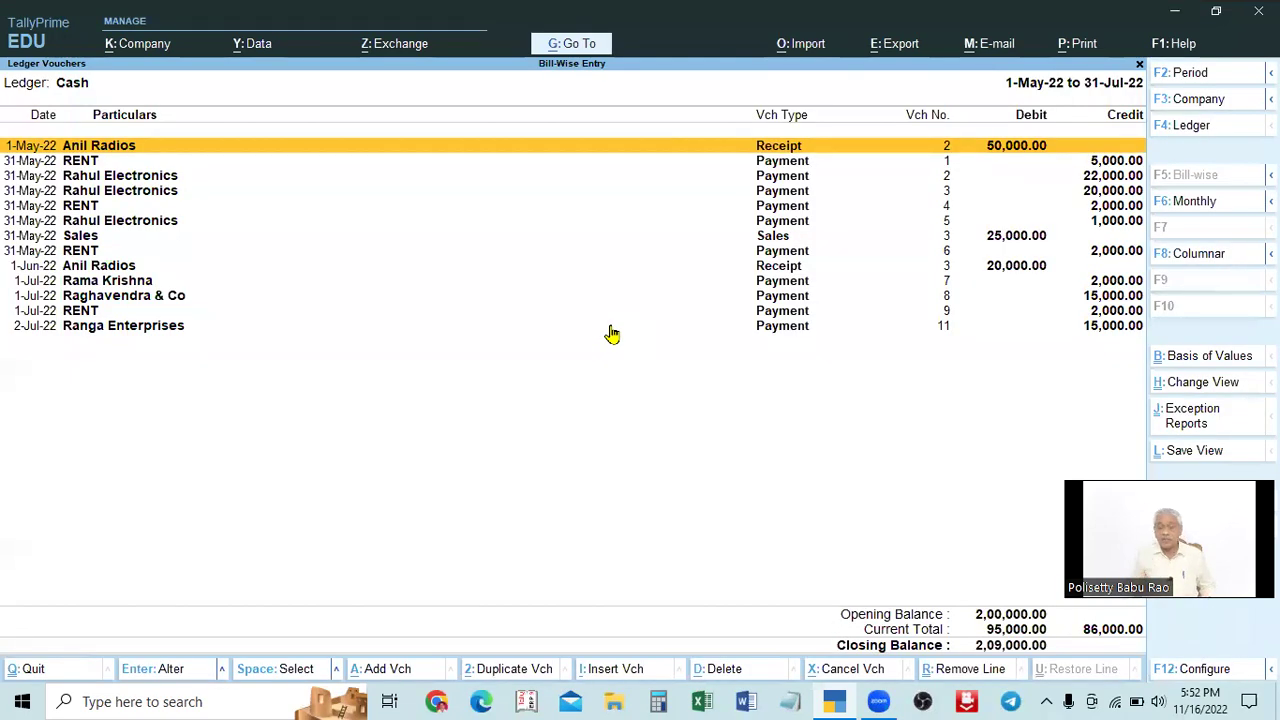
Set the Cash ledger's period from 1-Dec-22 to 31-Mar-23, entering only the day and month of each date.
{"action": "key", "text": "F2"}
{"action": "type", "text": "1.12"}
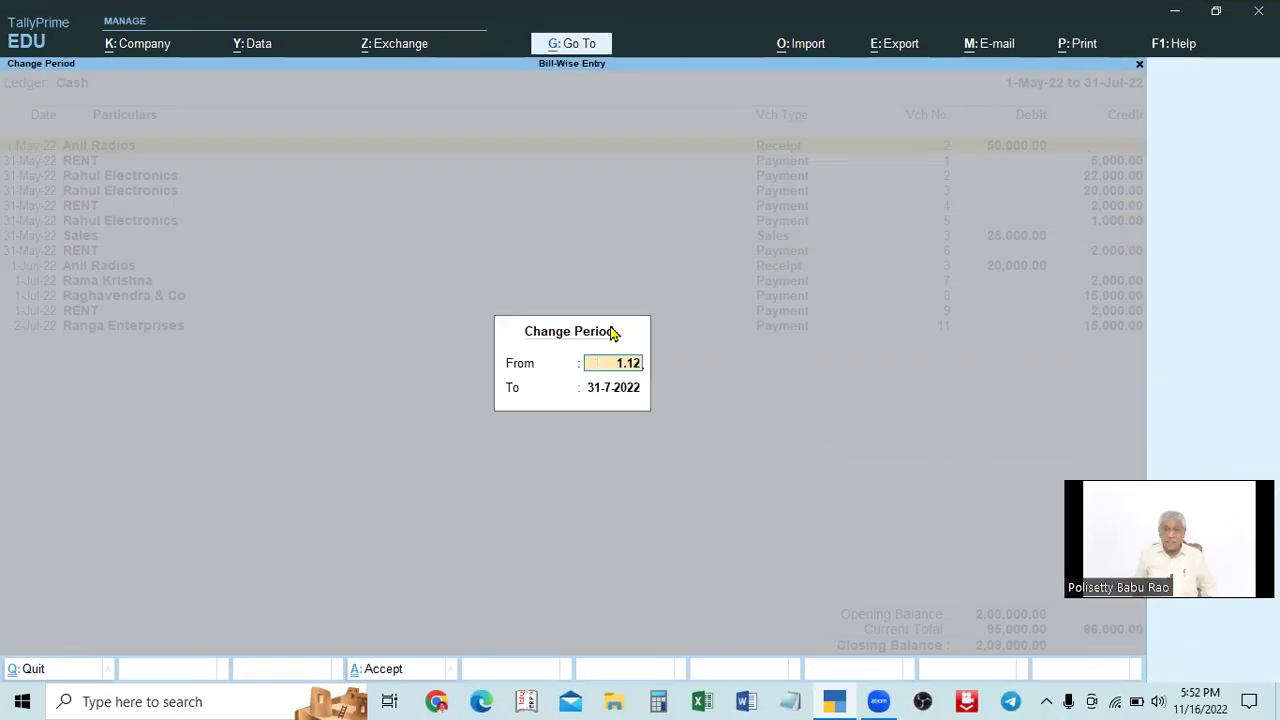
{"action": "key", "text": "Return"}
{"action": "type", "text": "31"}
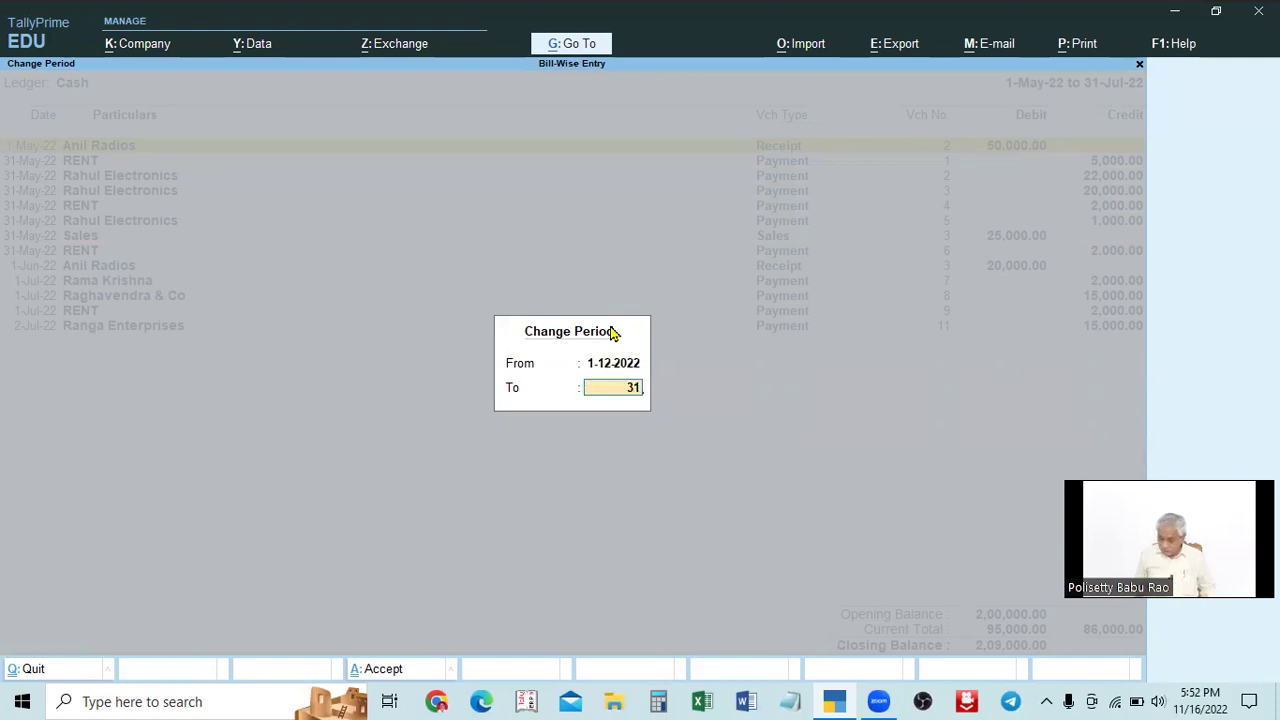
{"action": "type", "text": ".3"}
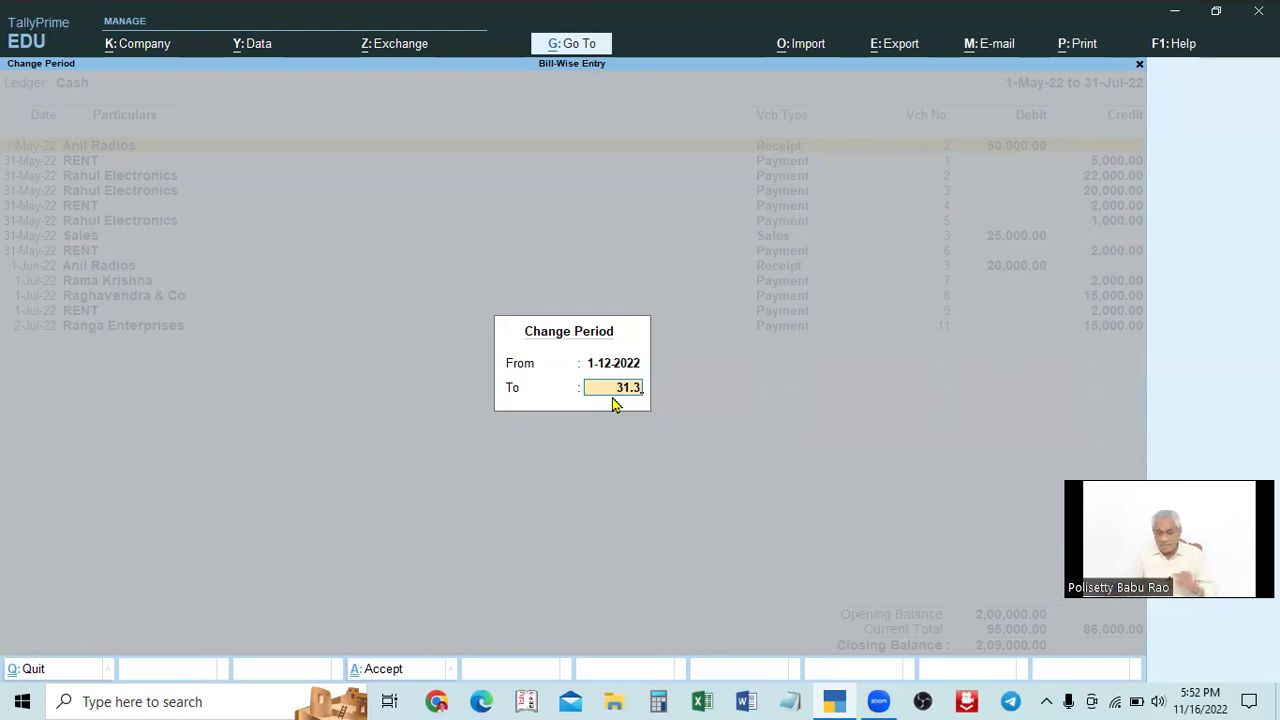
{"action": "key", "text": "Return"}
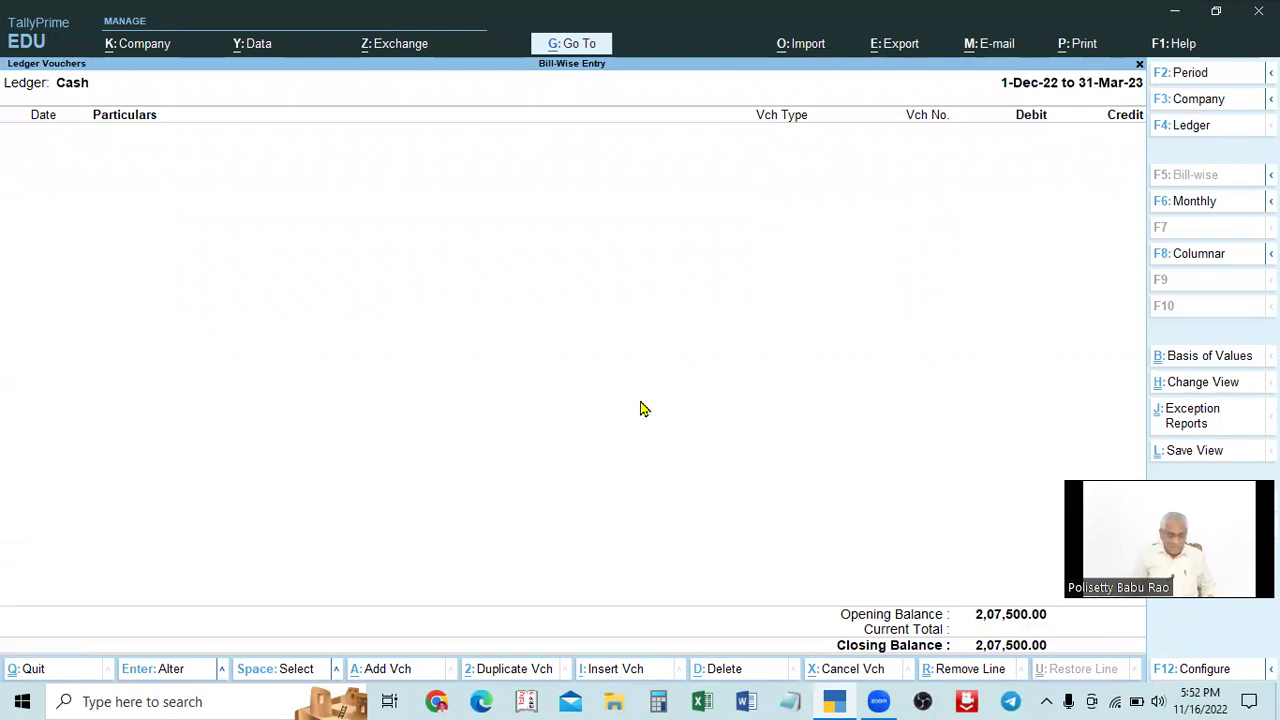
Clear both dates of the Cash ledger's period to restore the full range from 1-Apr-22 to 31-Oct-22.
{"action": "key", "text": "F2"}
{"action": "key", "text": "BackSpace"}
{"action": "key", "text": "Return"}
{"action": "key", "text": "BackSpace"}
{"action": "key", "text": "Return"}
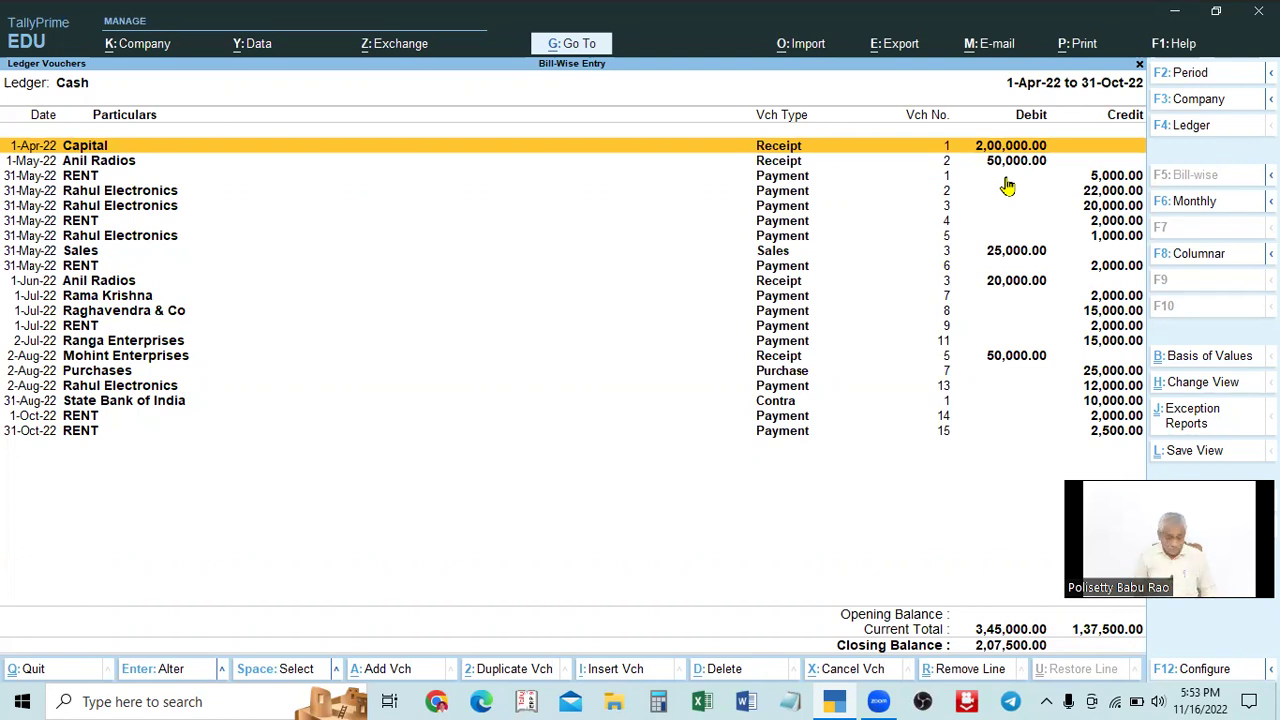
Set the Cash ledger's period to the previous financial year, 1-Apr-21 to 31-Mar-22, entering the years explicitly.
{"action": "key", "text": "F2"}
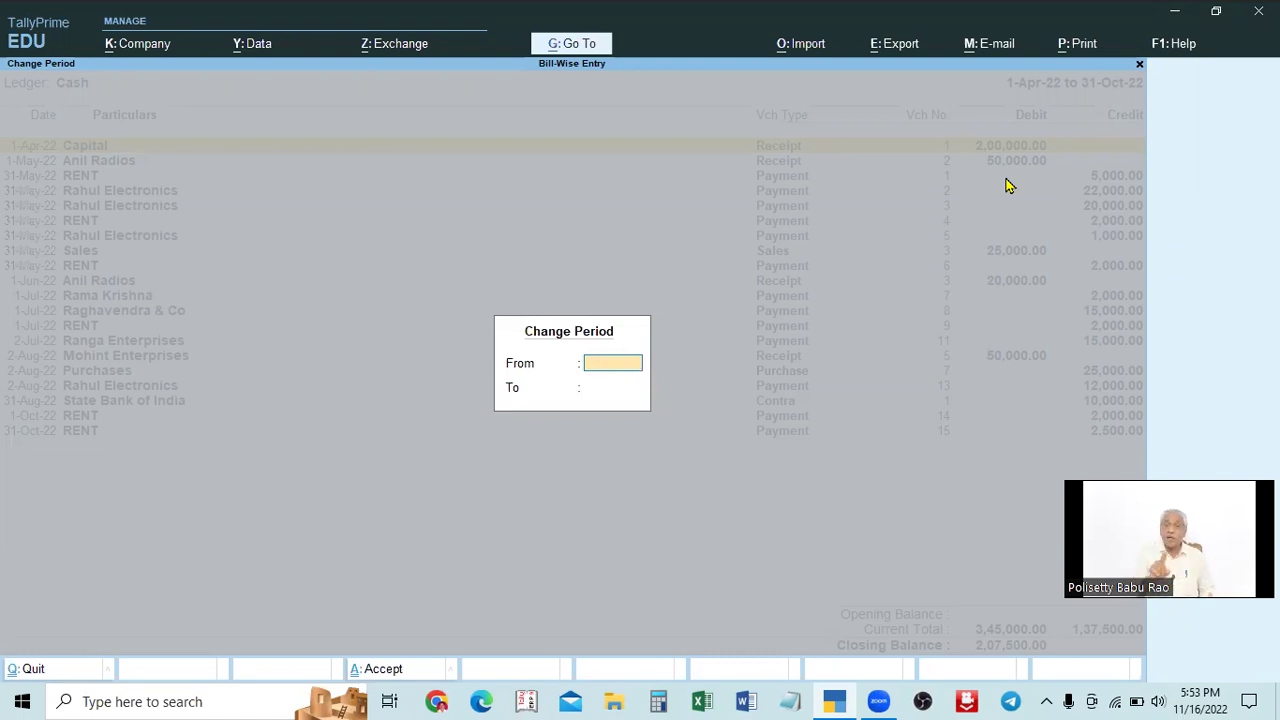
{"action": "type", "text": "1"}
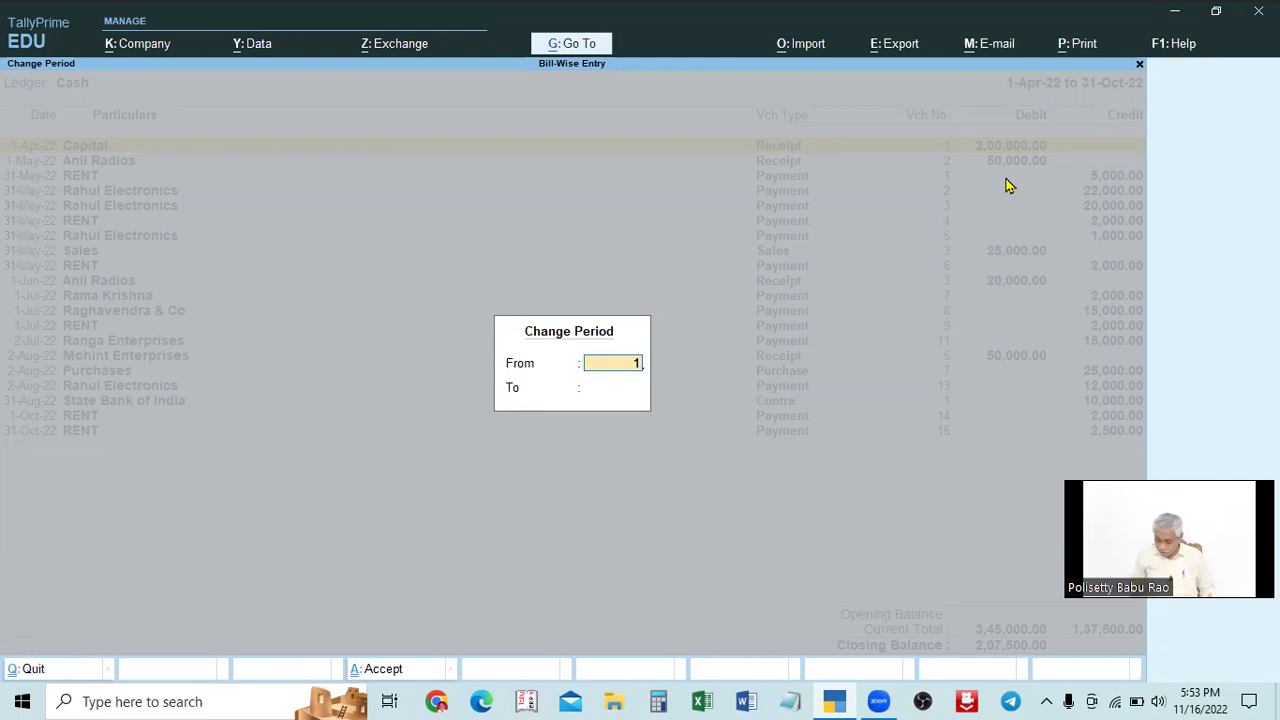
{"action": "type", "text": ".4.21"}
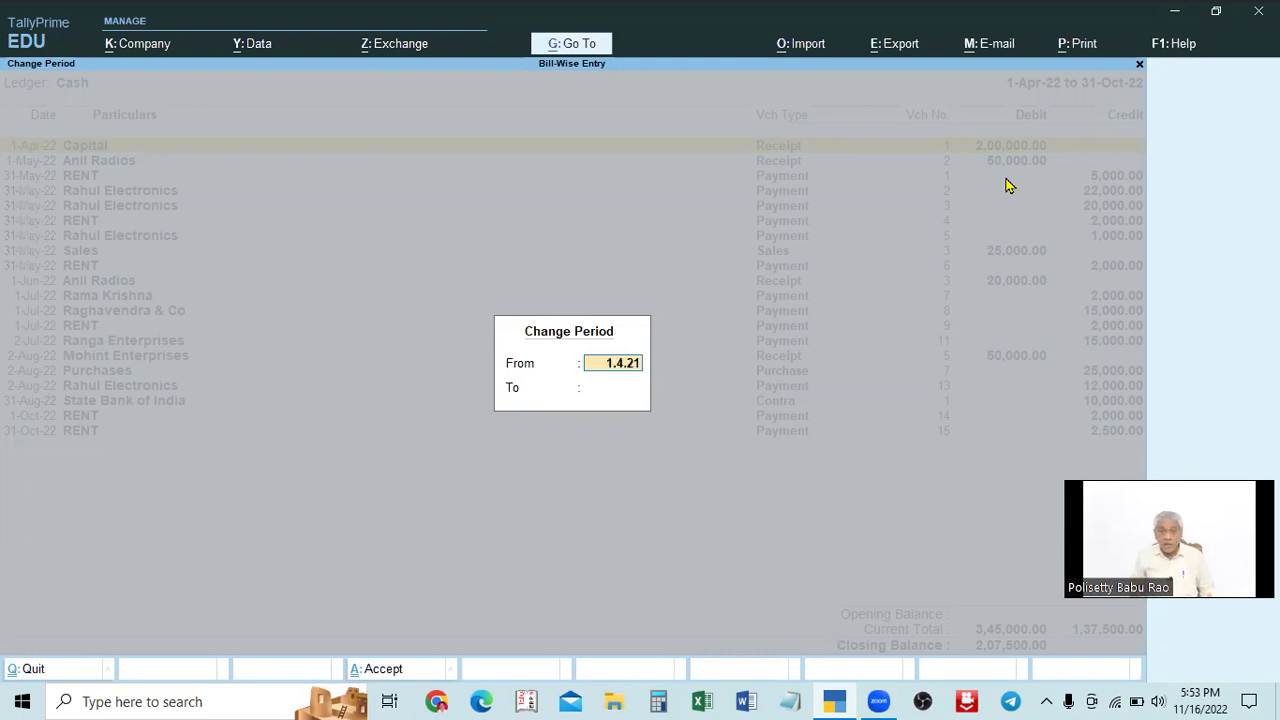
{"action": "key", "text": "BackSpace"}
{"action": "key", "text": "BackSpace"}
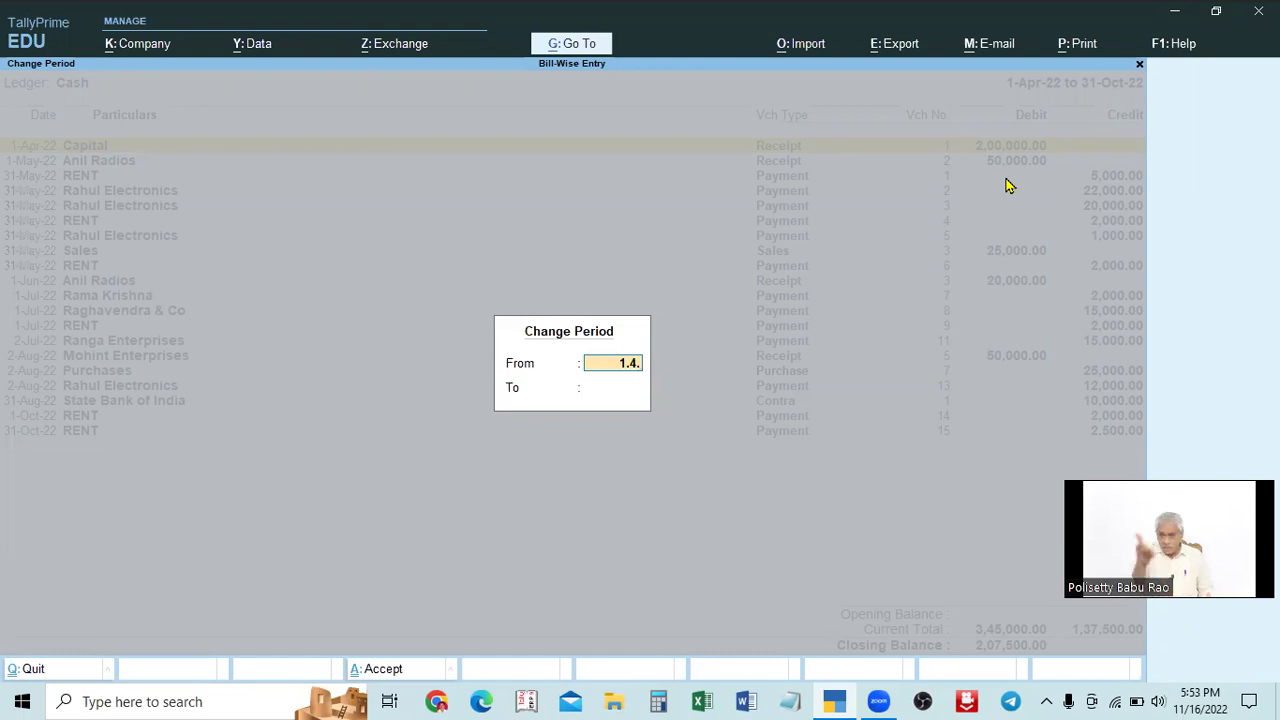
{"action": "type", "text": "21"}
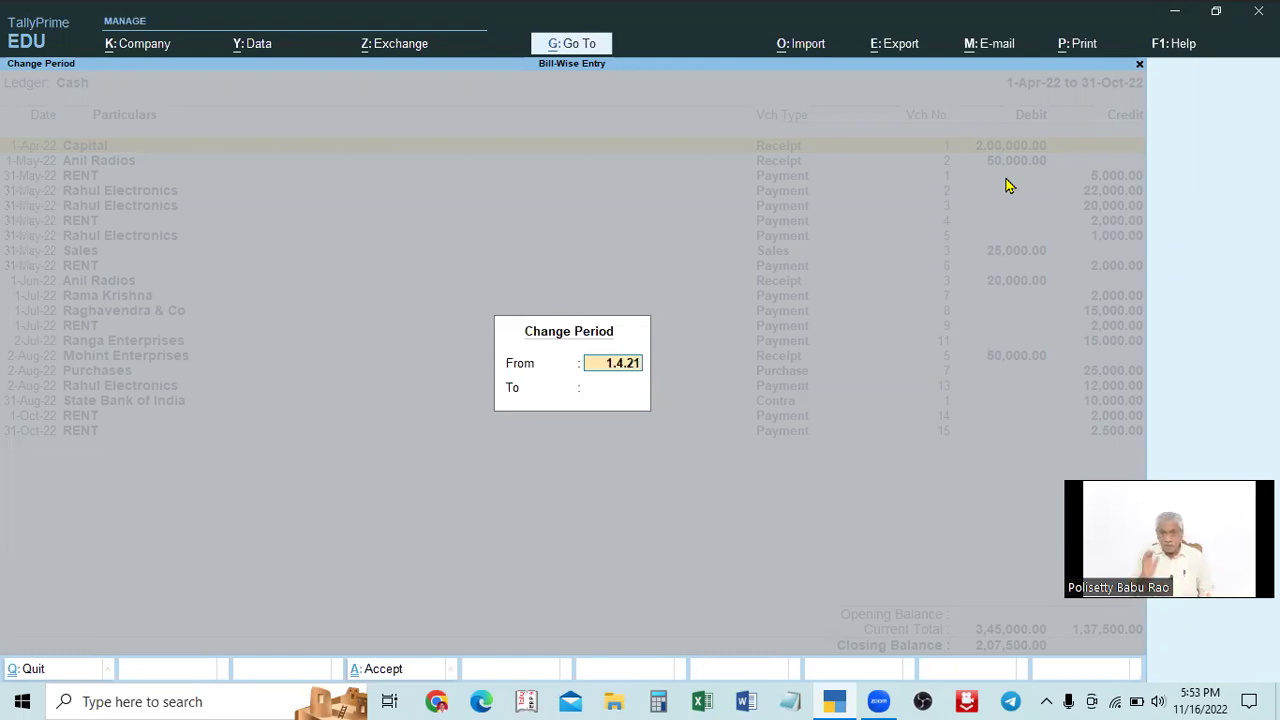
{"action": "key", "text": "Return"}
{"action": "type", "text": "31.3.22"}
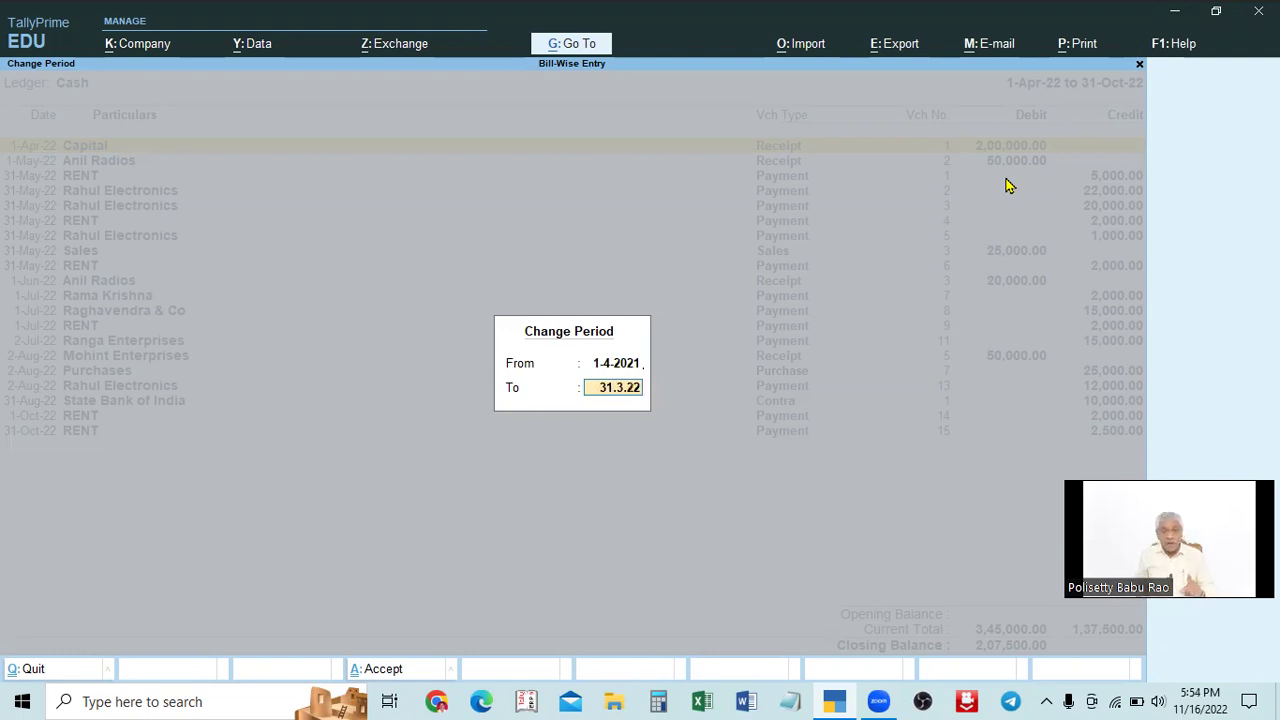
{"action": "key", "text": "Return"}
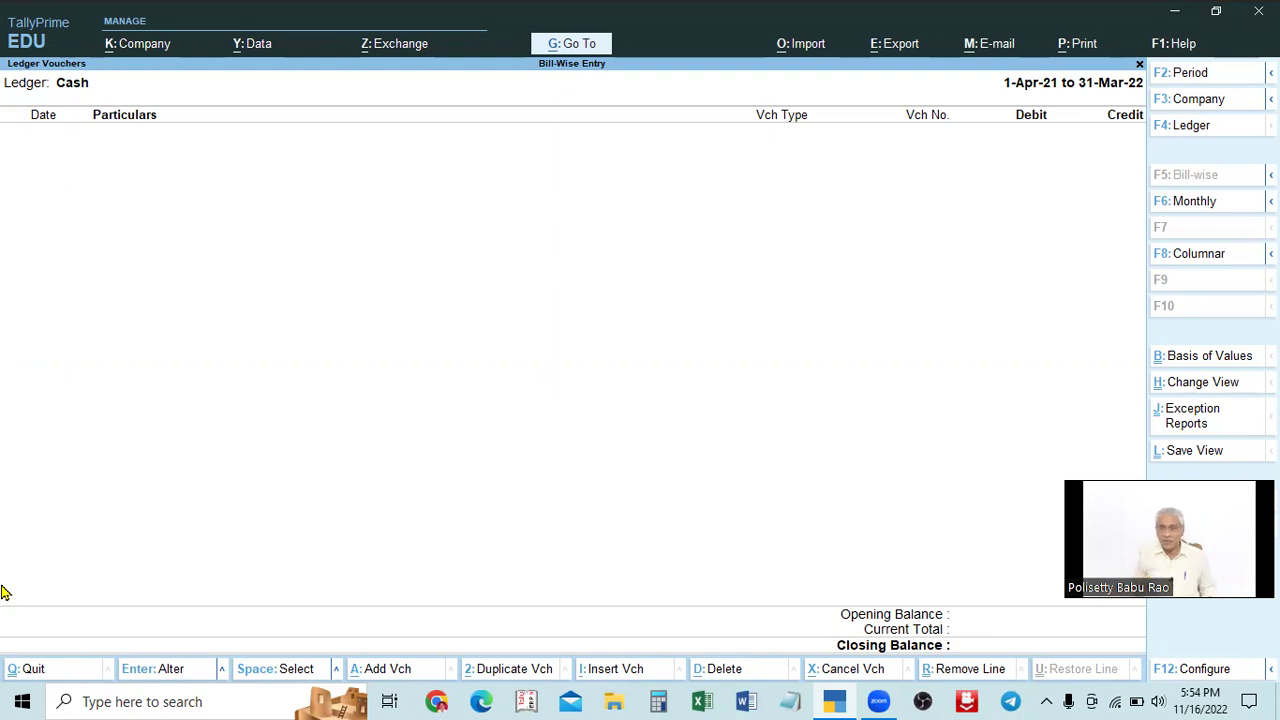
Return to the Account Books list and reopen the Cash ledger report.
{"action": "key", "text": "Escape"}
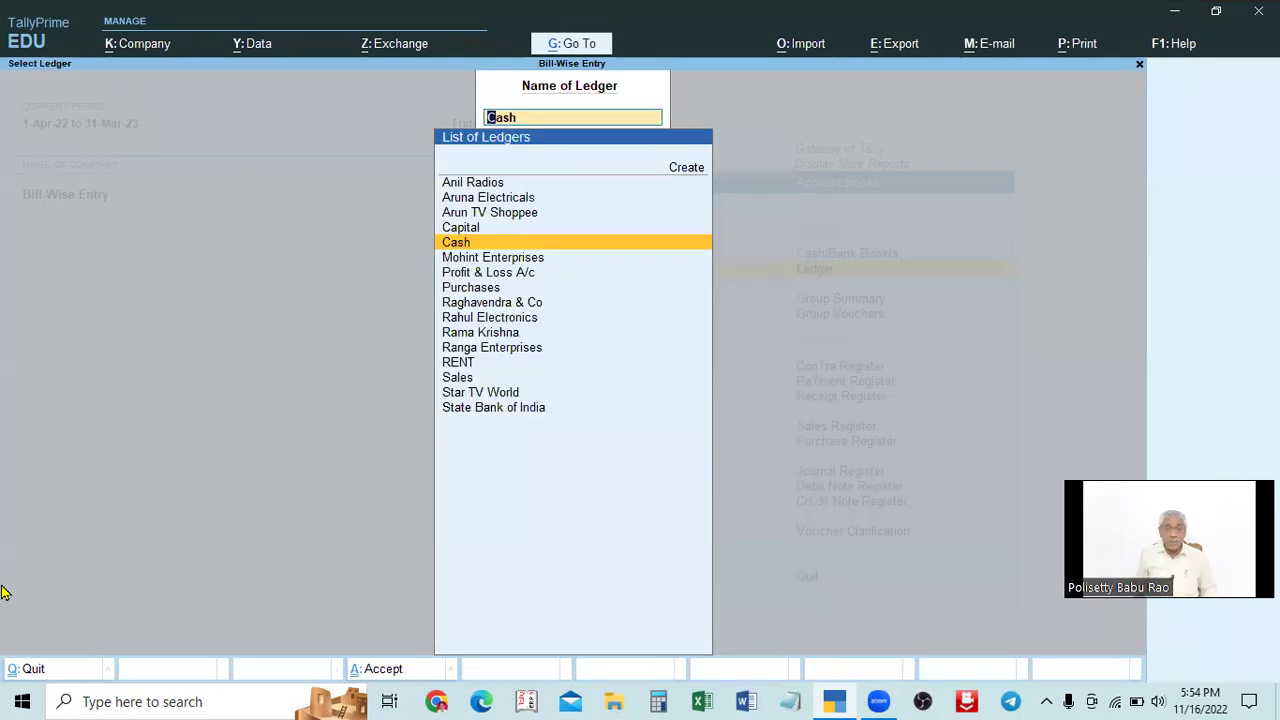
{"action": "key", "text": "Escape"}
{"action": "key", "text": "Return"}
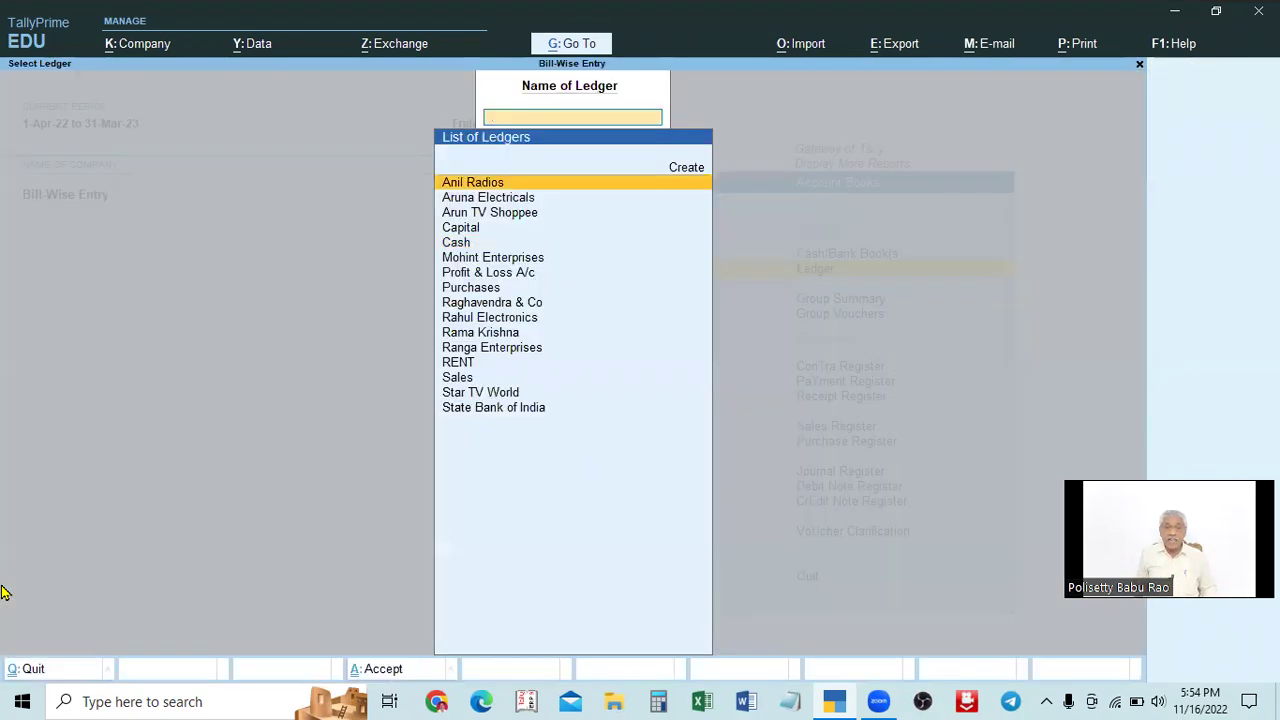
{"action": "type", "text": "cash"}
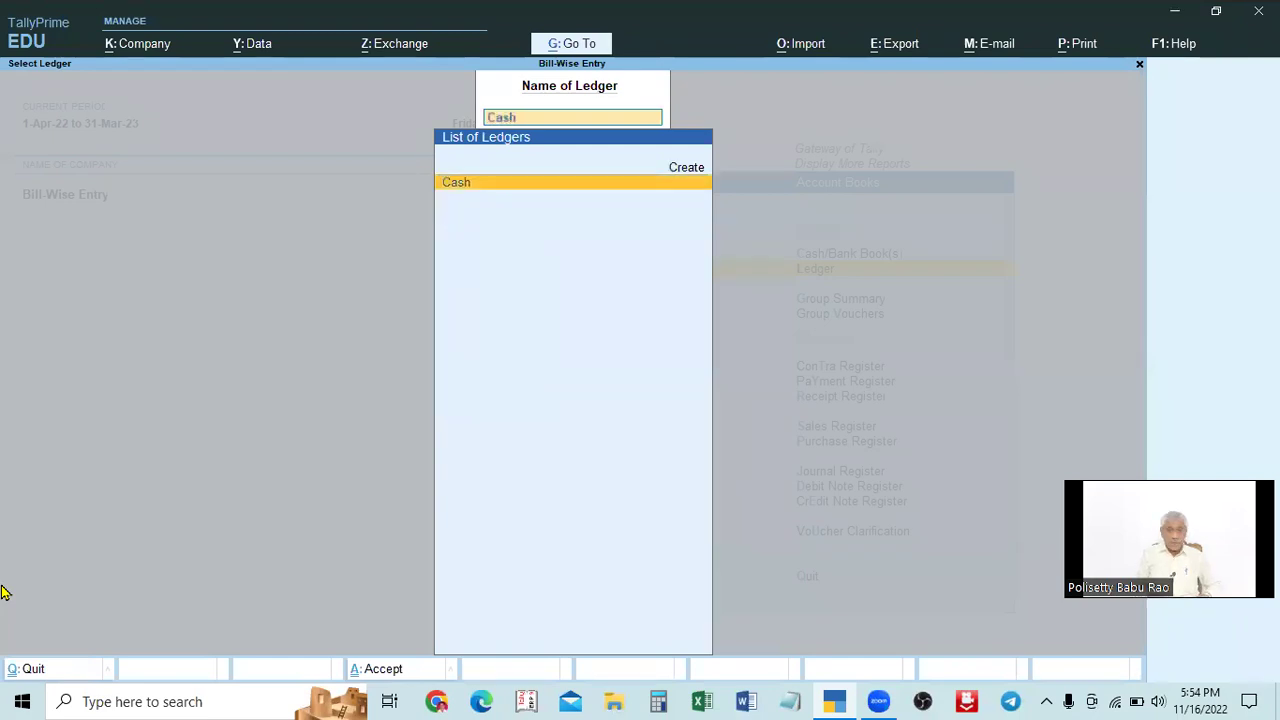
{"action": "key", "text": "Return"}
Set the reopened Cash ledger's report period from 1-Apr-22 to 31-Oct-22.
{"action": "key", "text": "F2"}
{"action": "type", "text": "1-4"}
{"action": "key", "text": "Return"}
{"action": "key", "text": "Return"}
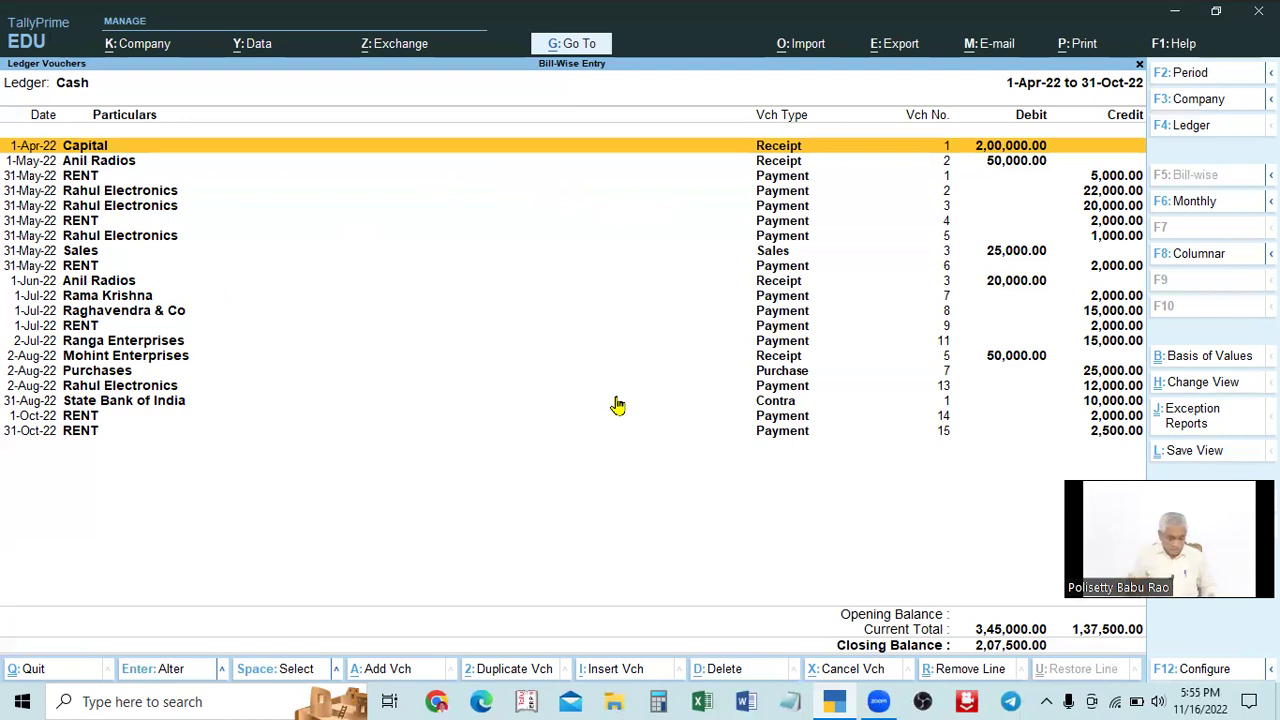
Enter 1a as the shortened start date of the Cash ledger's report period, standing for 1-4-2022.
{"action": "key", "text": "F2"}
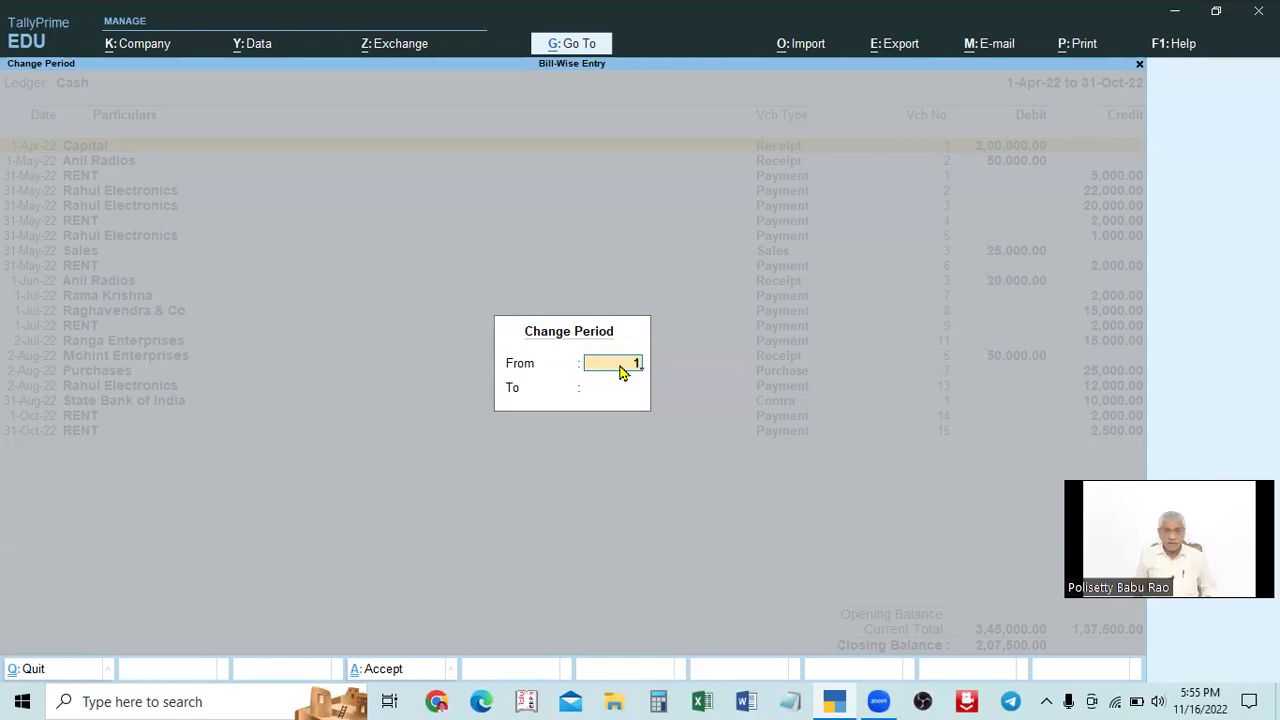
{"action": "type", "text": "a"}
{"action": "key", "text": "Return"}
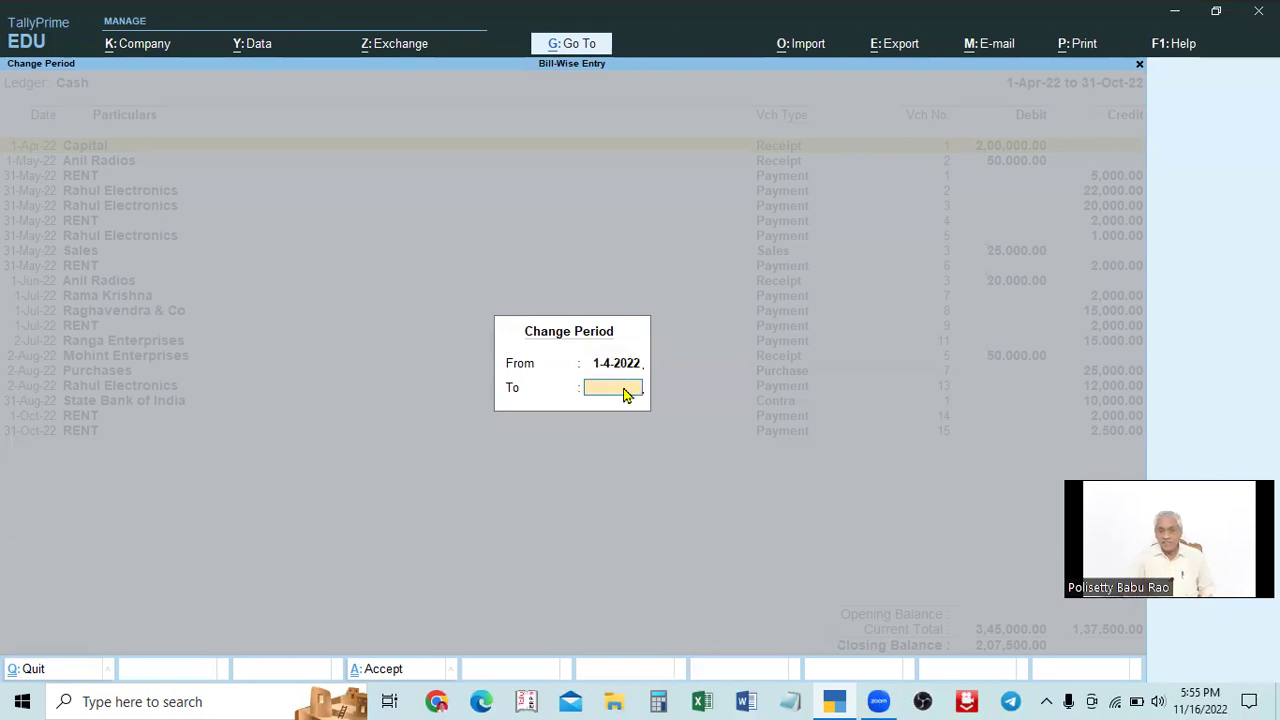
Replace the period's start date with the shortened form 1au, standing for 1-8-2022.
{"action": "left_click", "coordinate": [631, 367]}
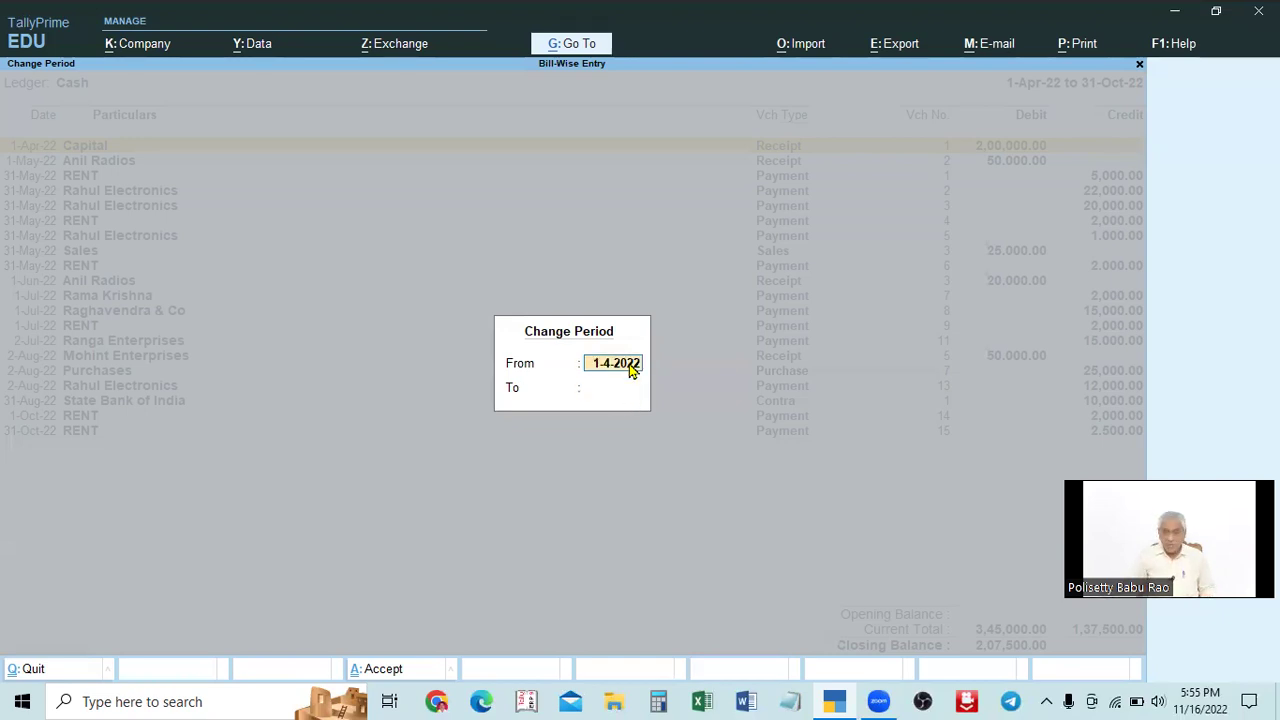
{"action": "key", "text": "BackSpace"}
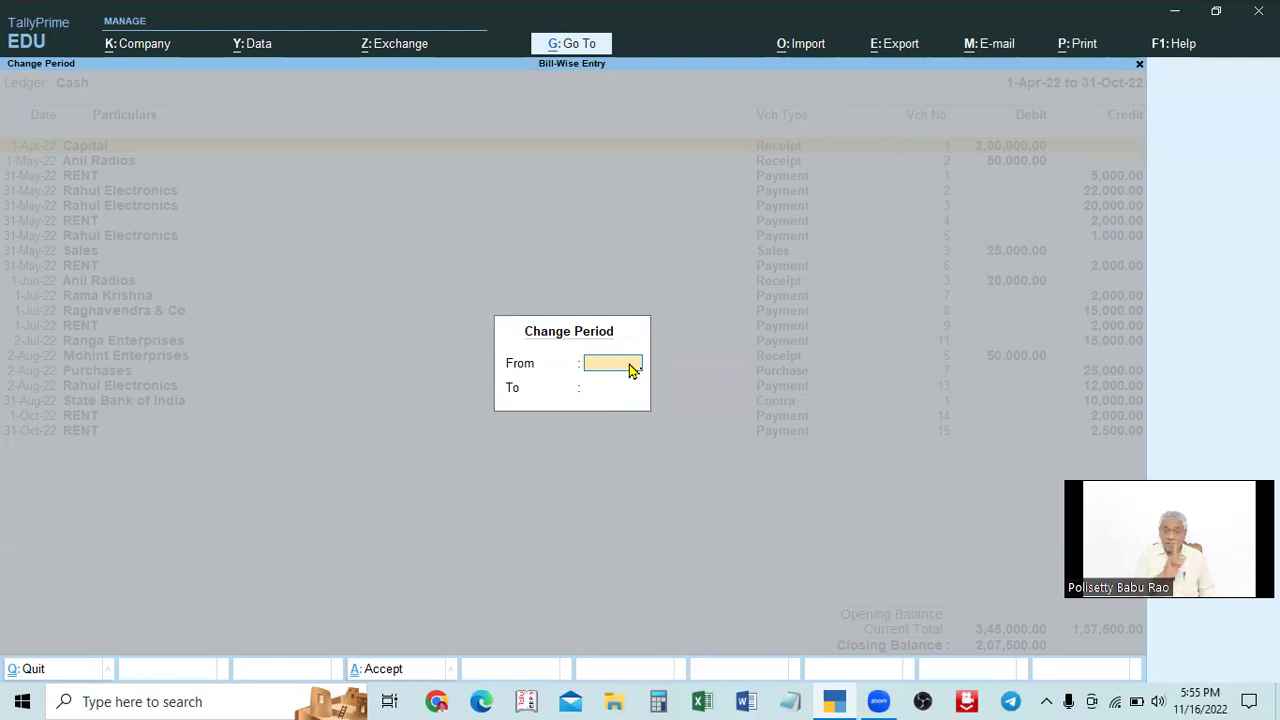
{"action": "type", "text": "1"}
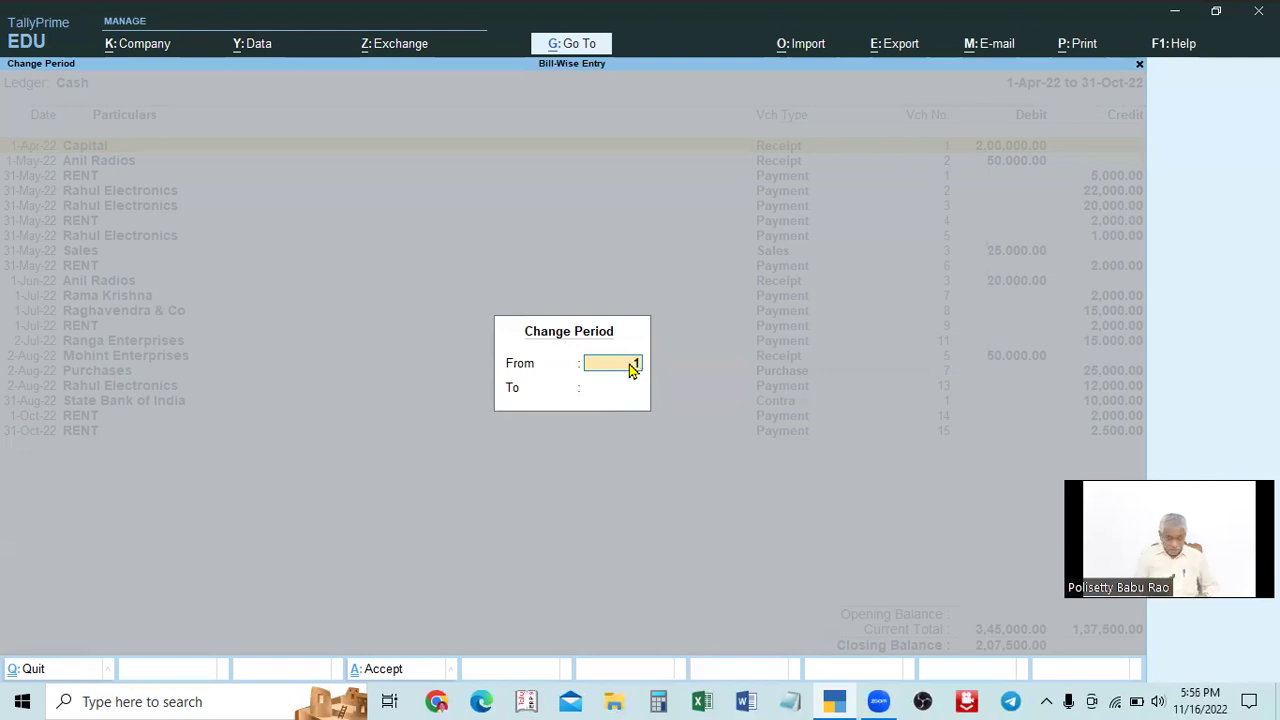
{"action": "type", "text": "su"}
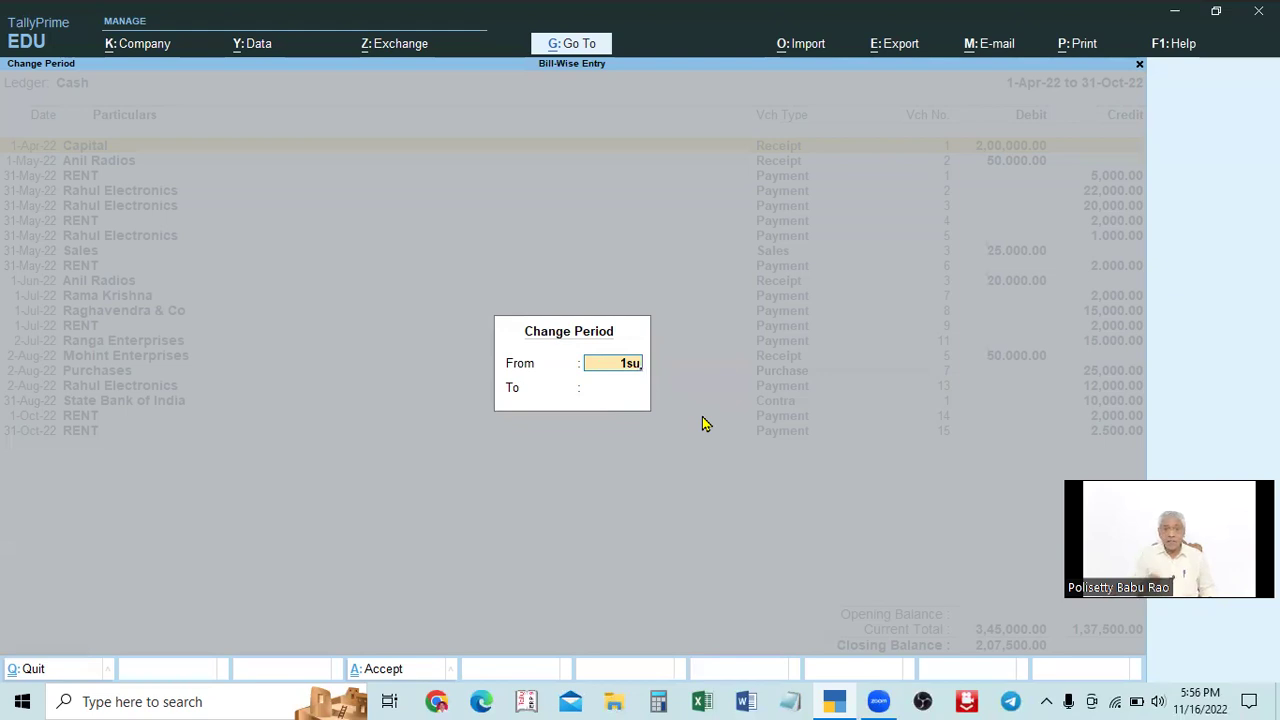
{"action": "key", "text": "BackSpace"}
{"action": "key", "text": "BackSpace"}
{"action": "type", "text": "au"}
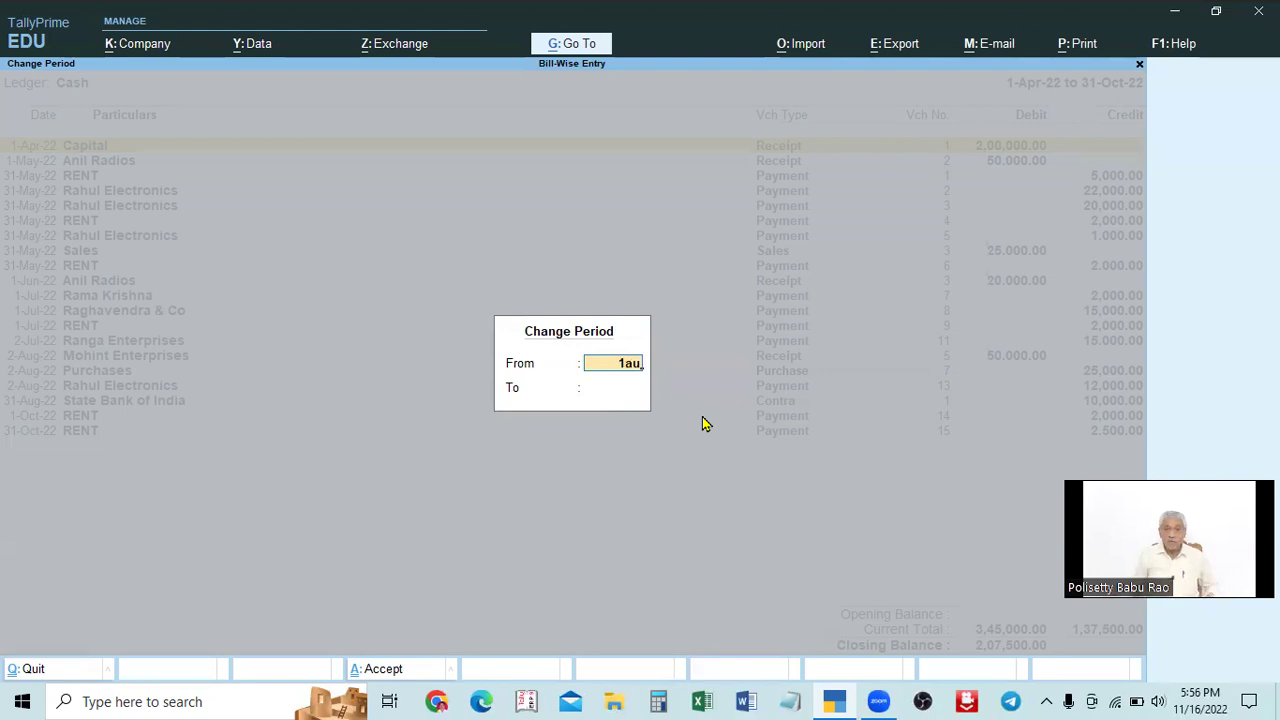
{"action": "key", "text": "Return"}
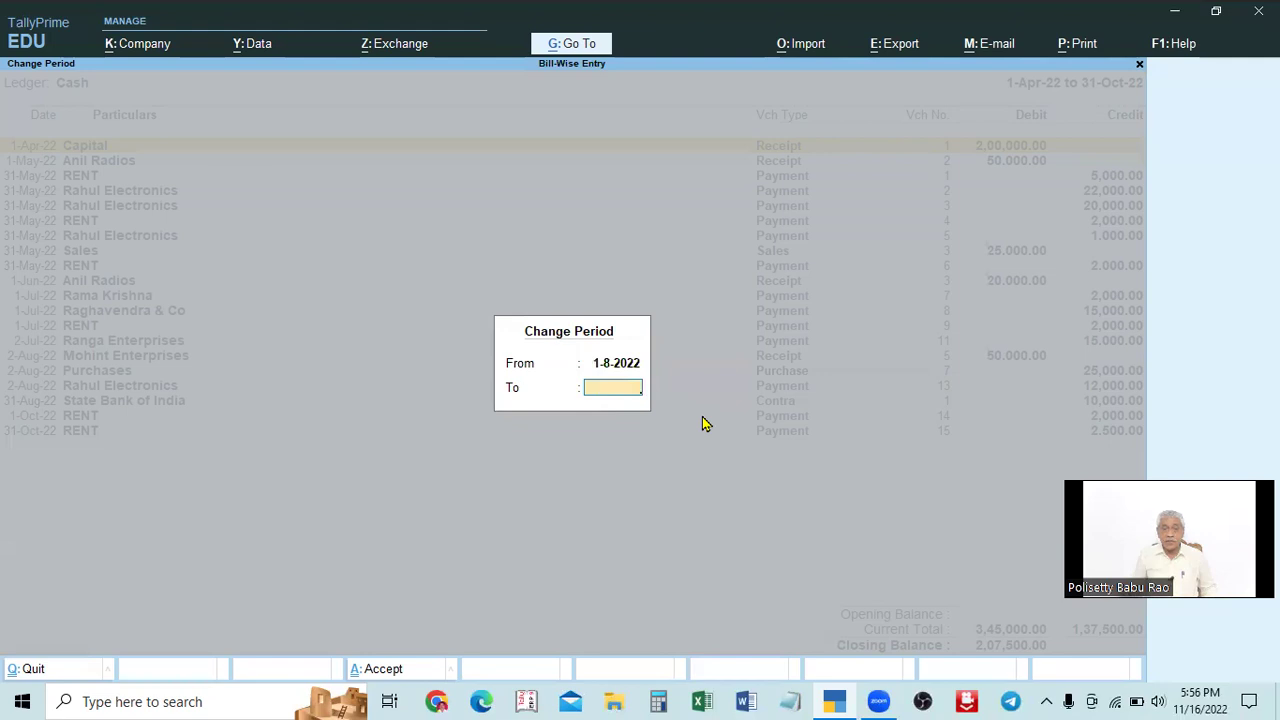
Change the period's start date to 1-1-2023.
{"action": "left_click", "coordinate": [634, 364]}
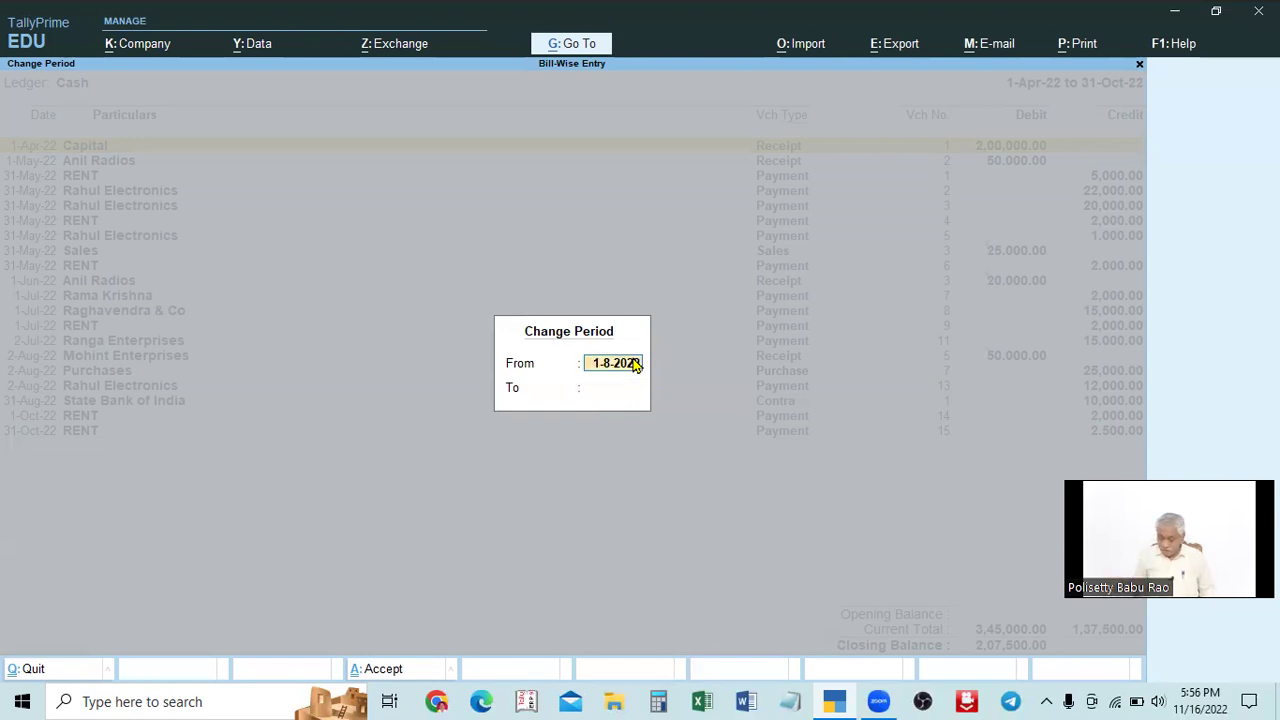
{"action": "key", "text": "BackSpace"}
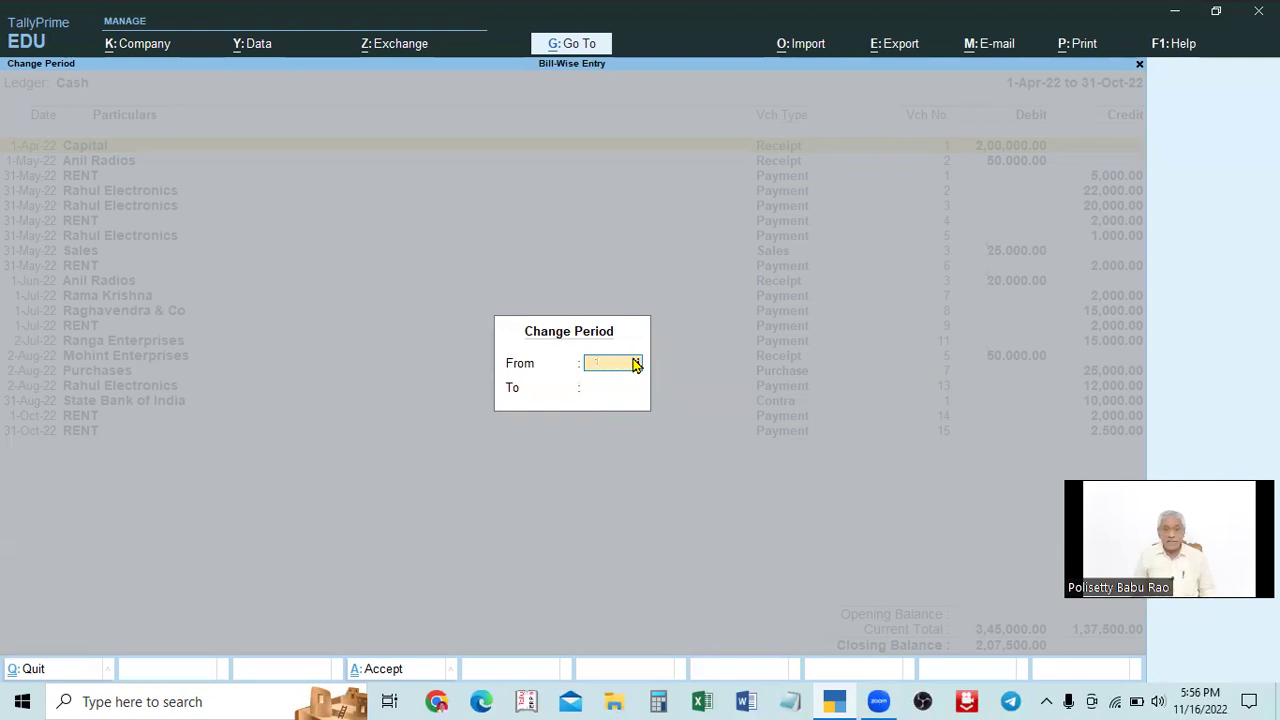
{"action": "type", "text": "1-1-2023"}
{"action": "key", "text": "Return"}
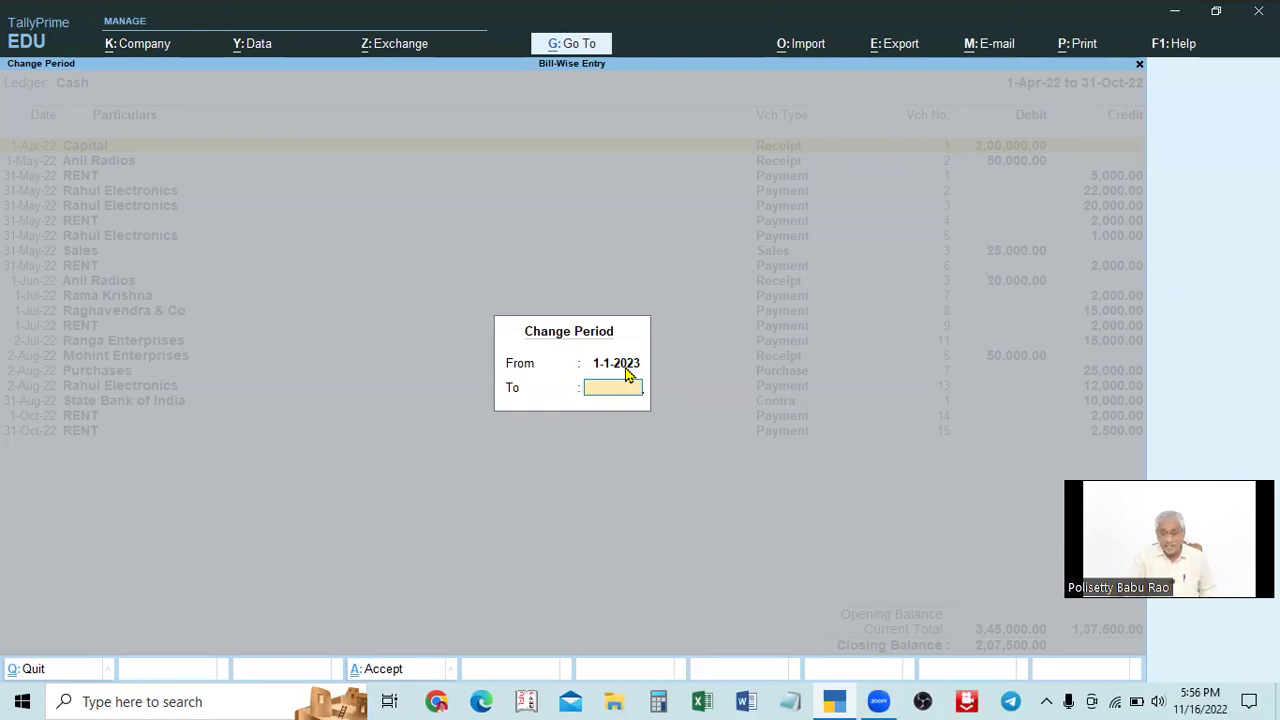
Change the period's start date to 1-6-2022, and replace it with the shortened month ju for 1-7-2022.
{"action": "left_click", "coordinate": [634, 366]}
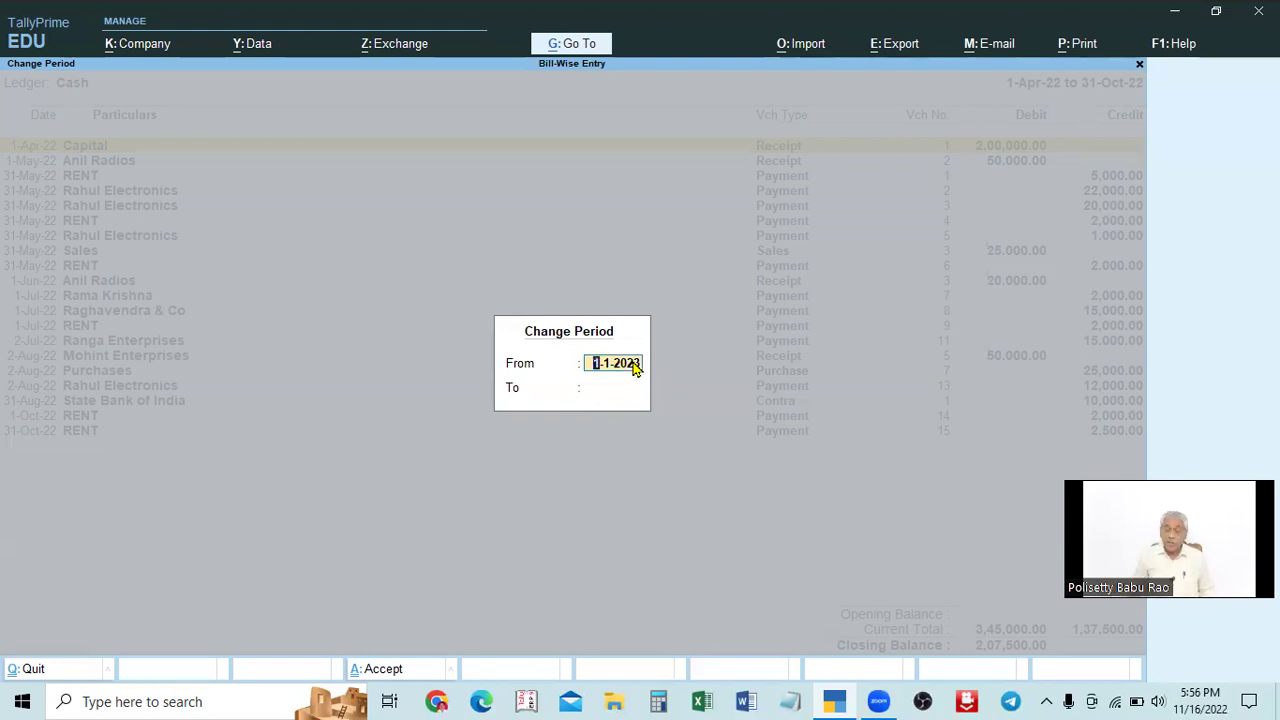
{"action": "type", "text": "1-jun"}
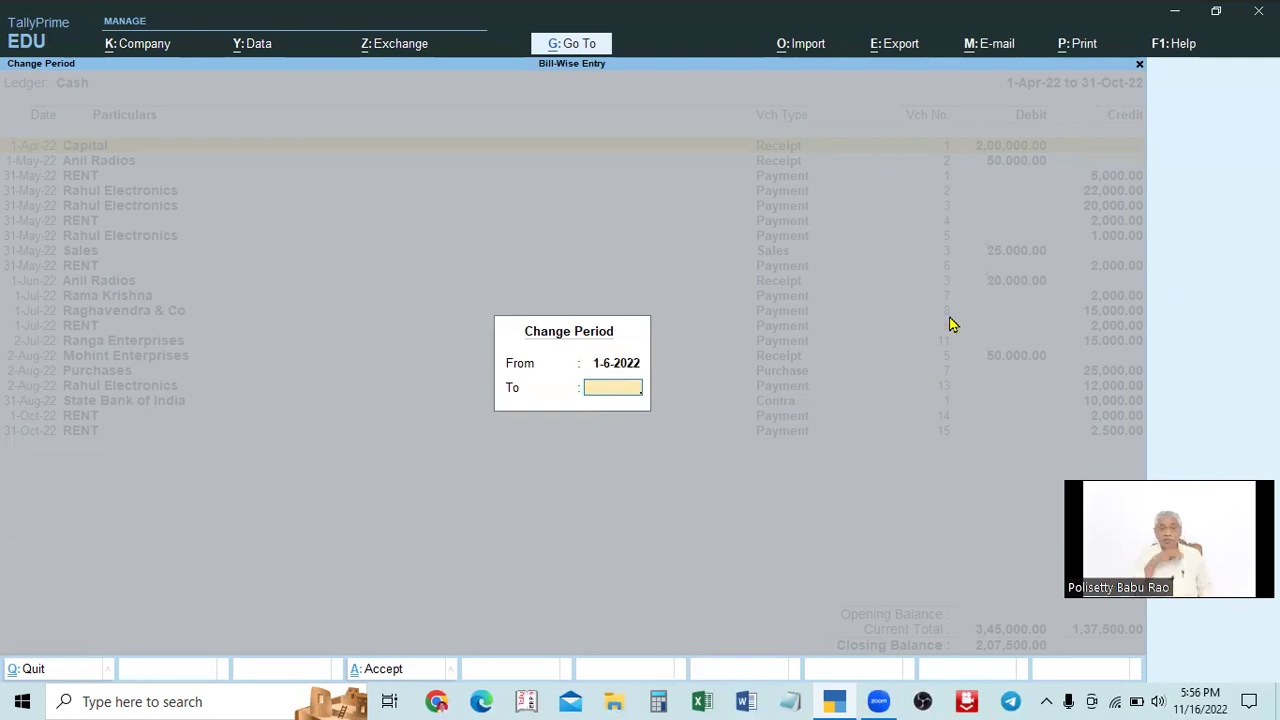
{"action": "key", "text": "BackSpace"}
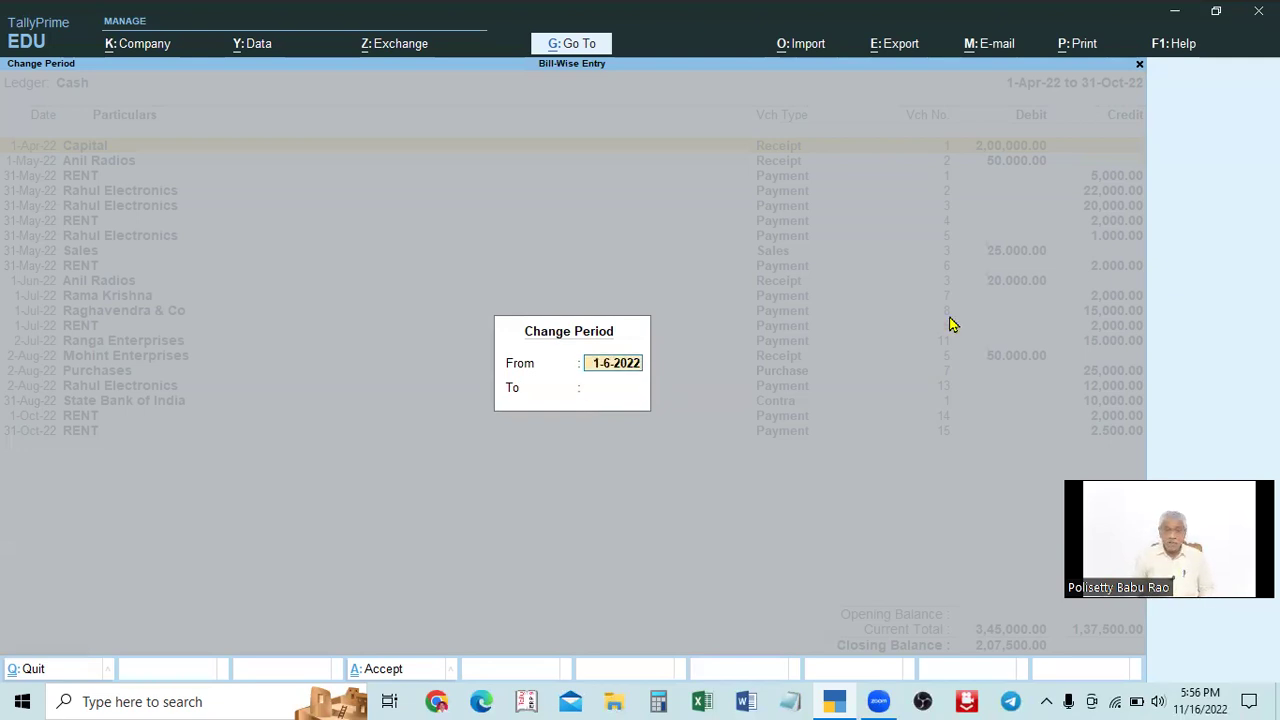
{"action": "type", "text": "ju"}
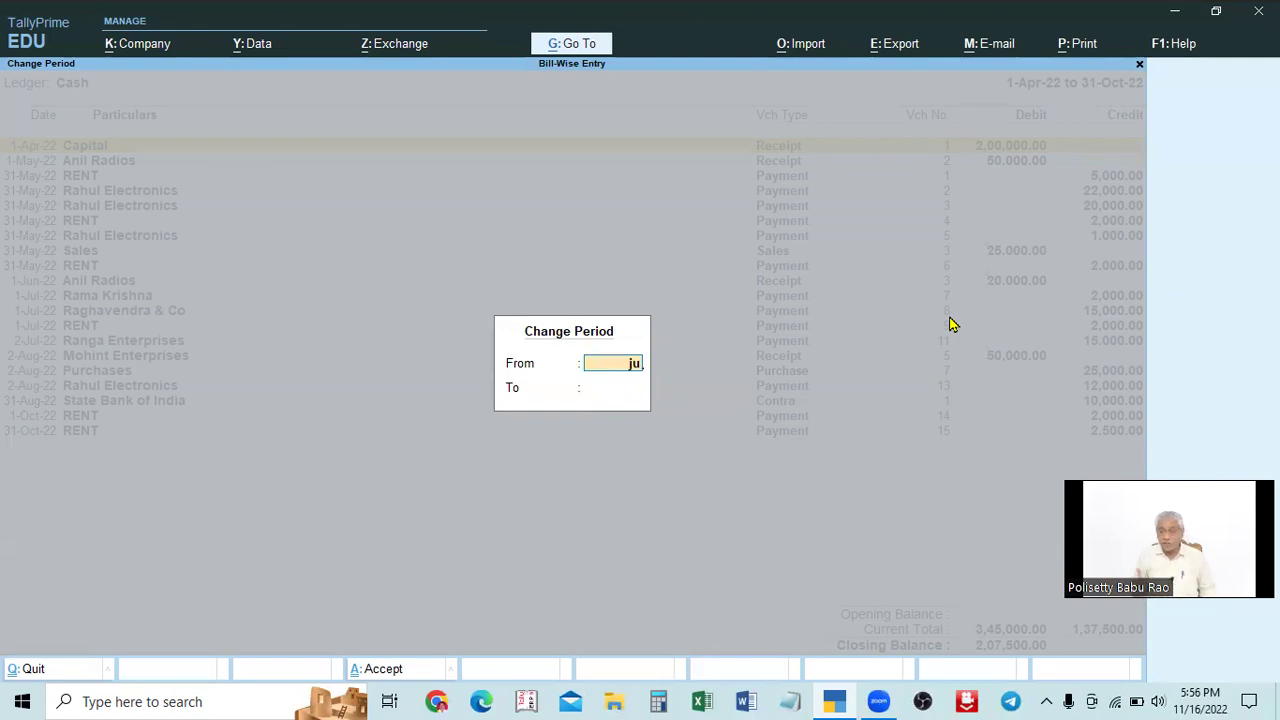
{"action": "key", "text": "Return"}
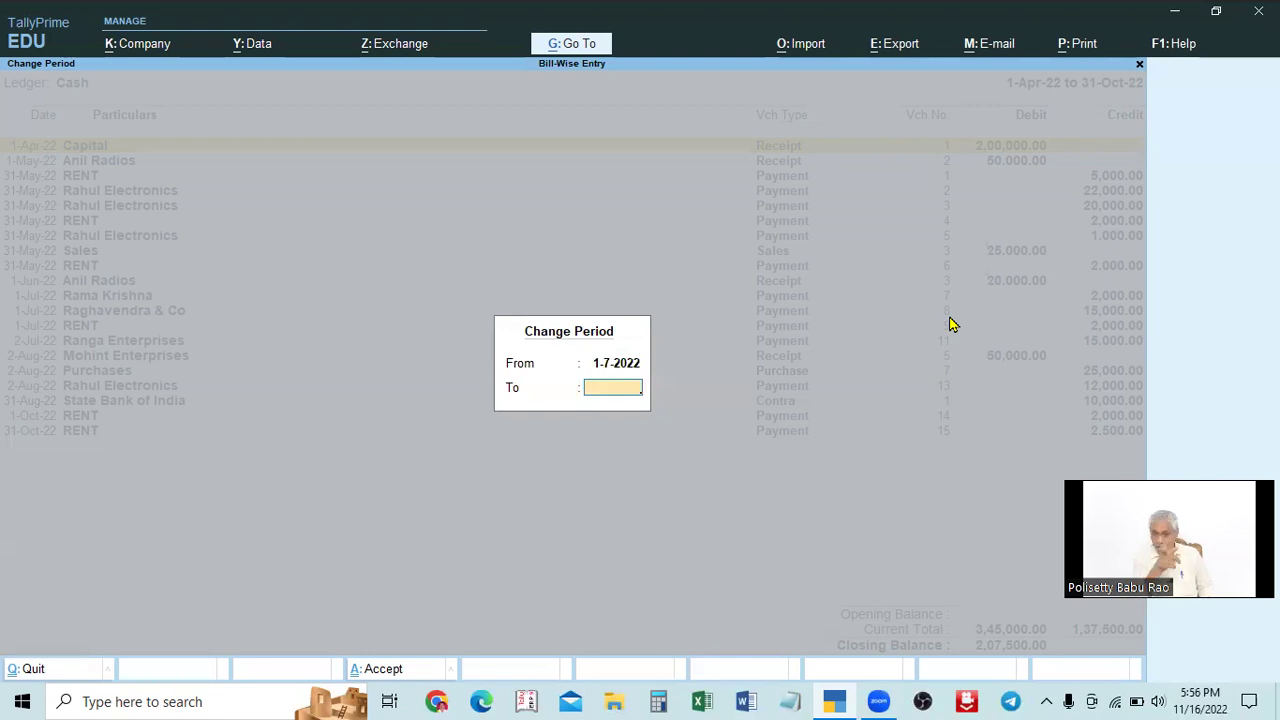
Enter m as the start date for 1-3-2023, and cancel the period change to return to the Cash ledger.
{"action": "key", "text": "BackSpace"}
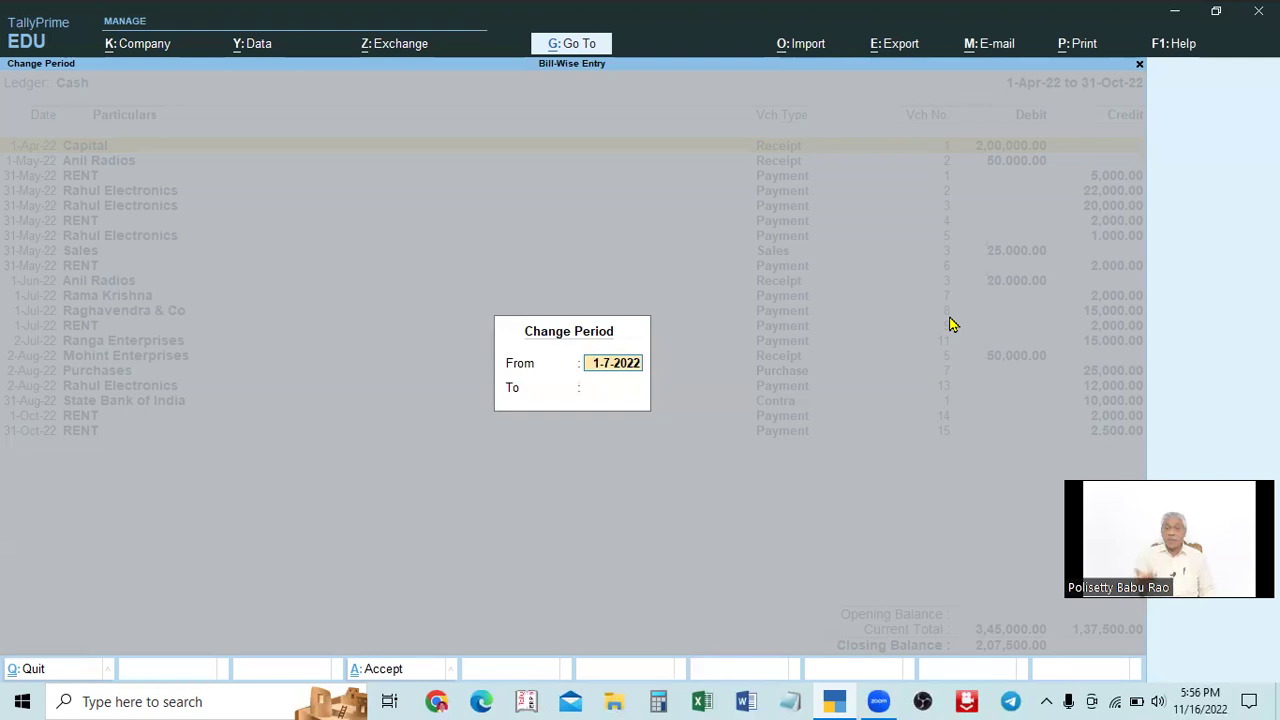
{"action": "type", "text": "1"}
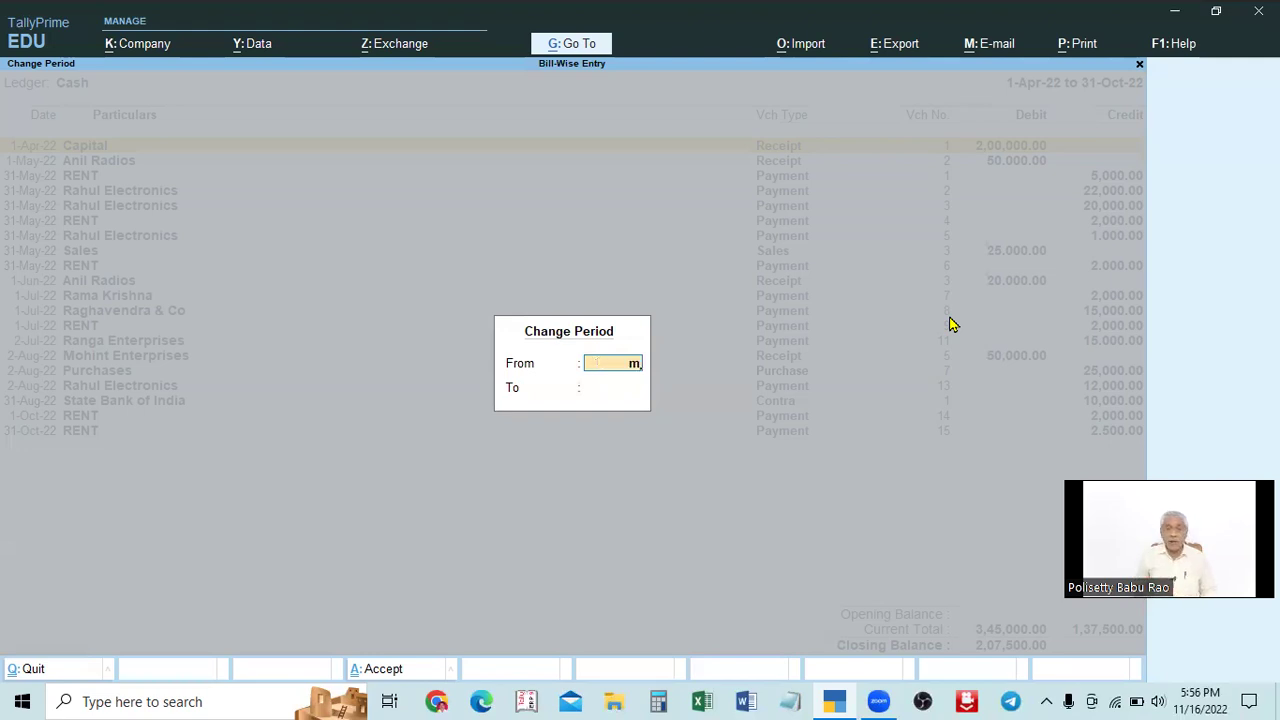
{"action": "type", "text": "-3"}
{"action": "key", "text": "Return"}
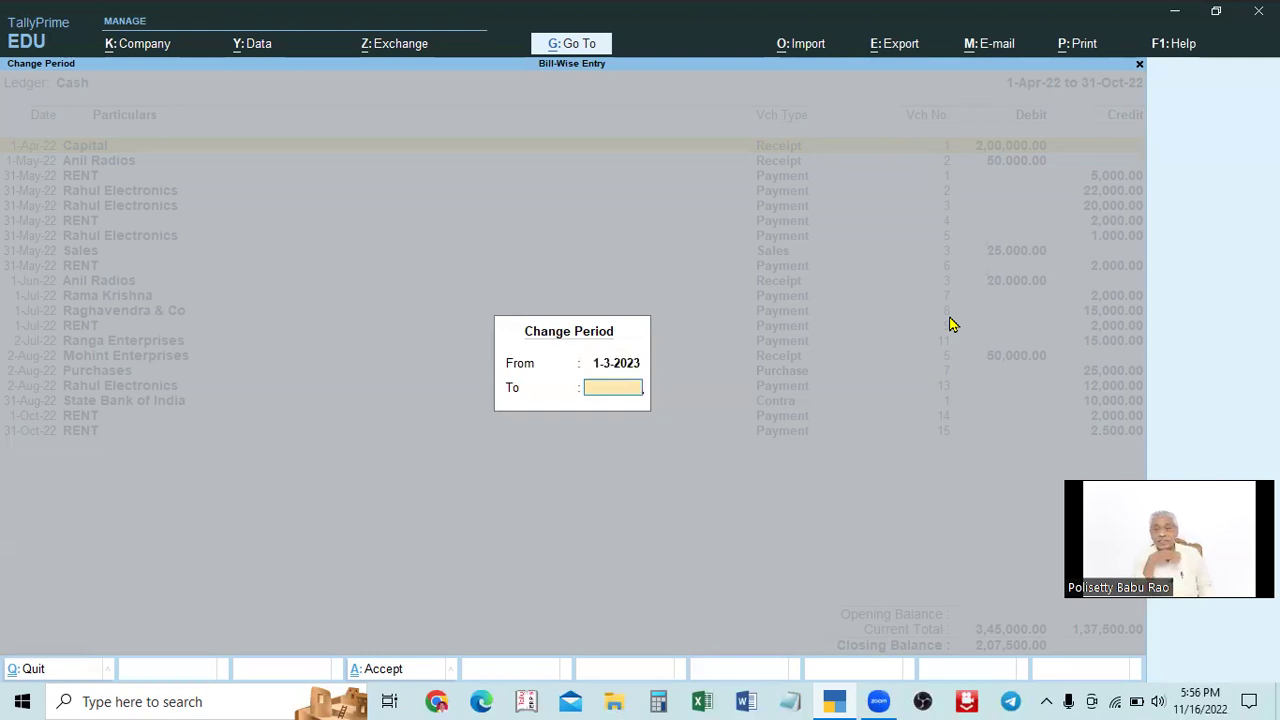
{"action": "key", "text": "Escape"}
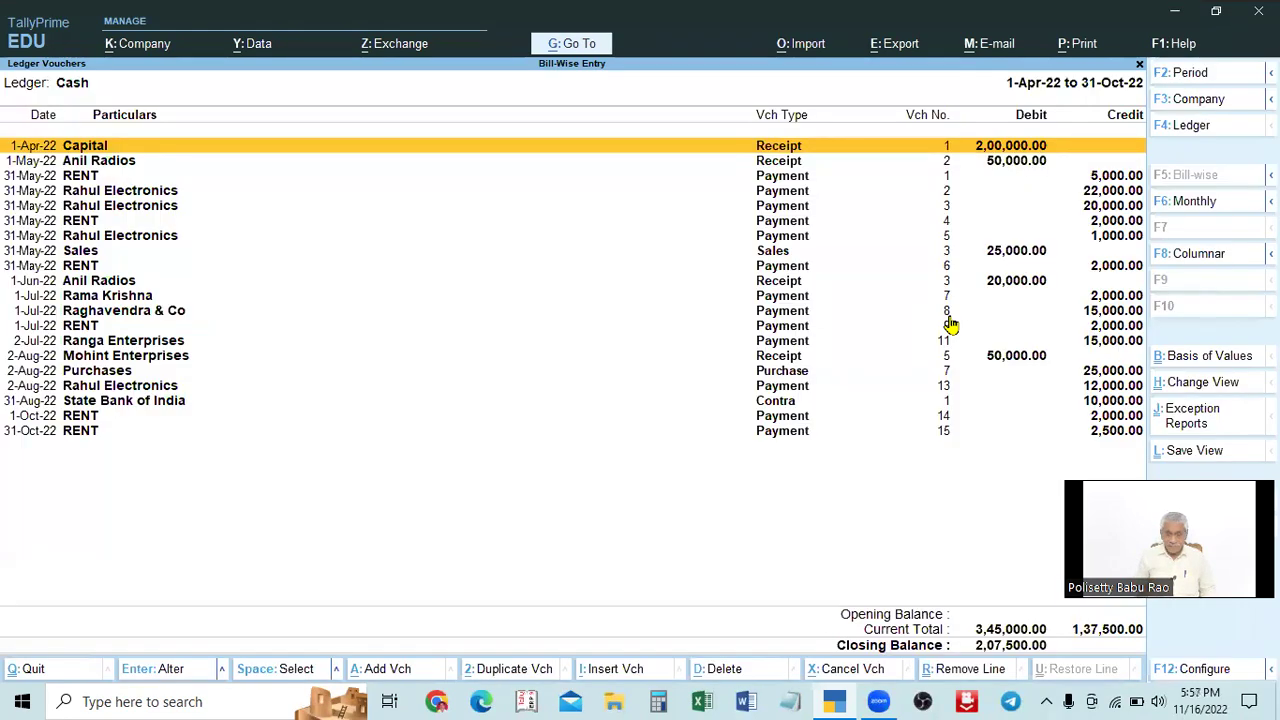
{"action": "key", "text": "Return"}
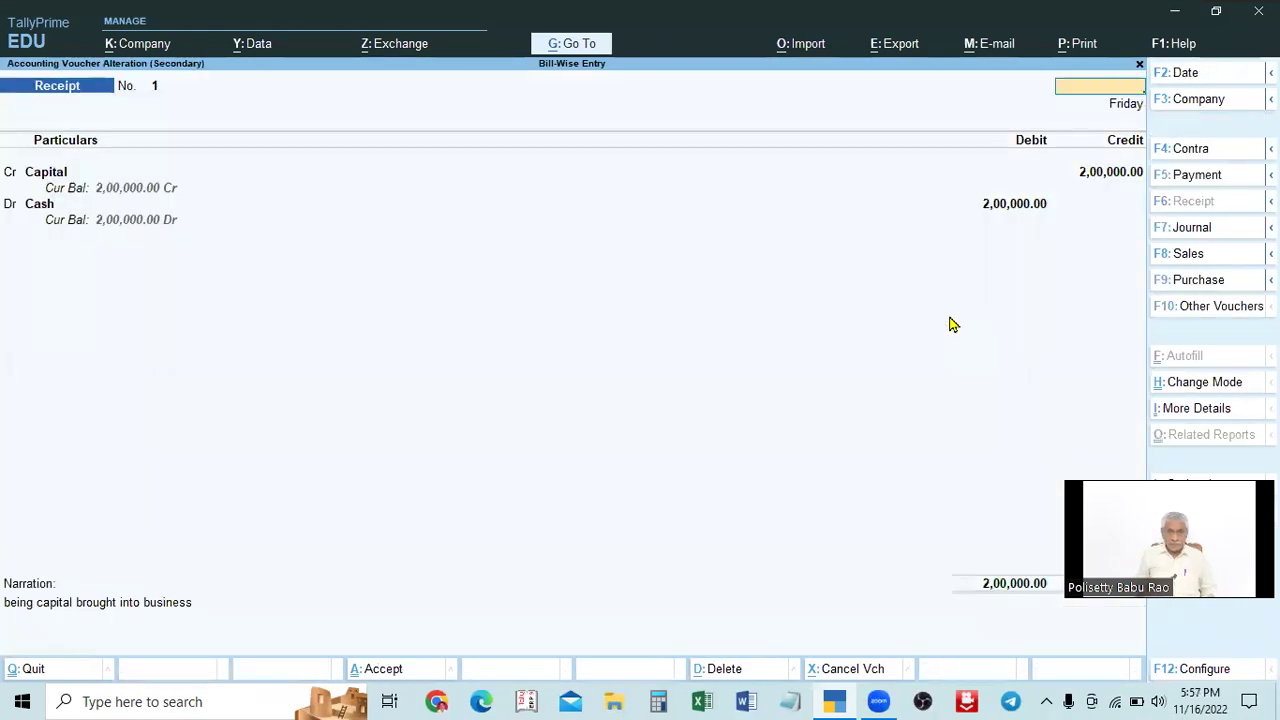
{"action": "key", "text": "Escape"}
Reopen the Cash ledger's period settings and enter the start date as m, then as 2m for 2-3-2023.
{"action": "key", "text": "F2"}
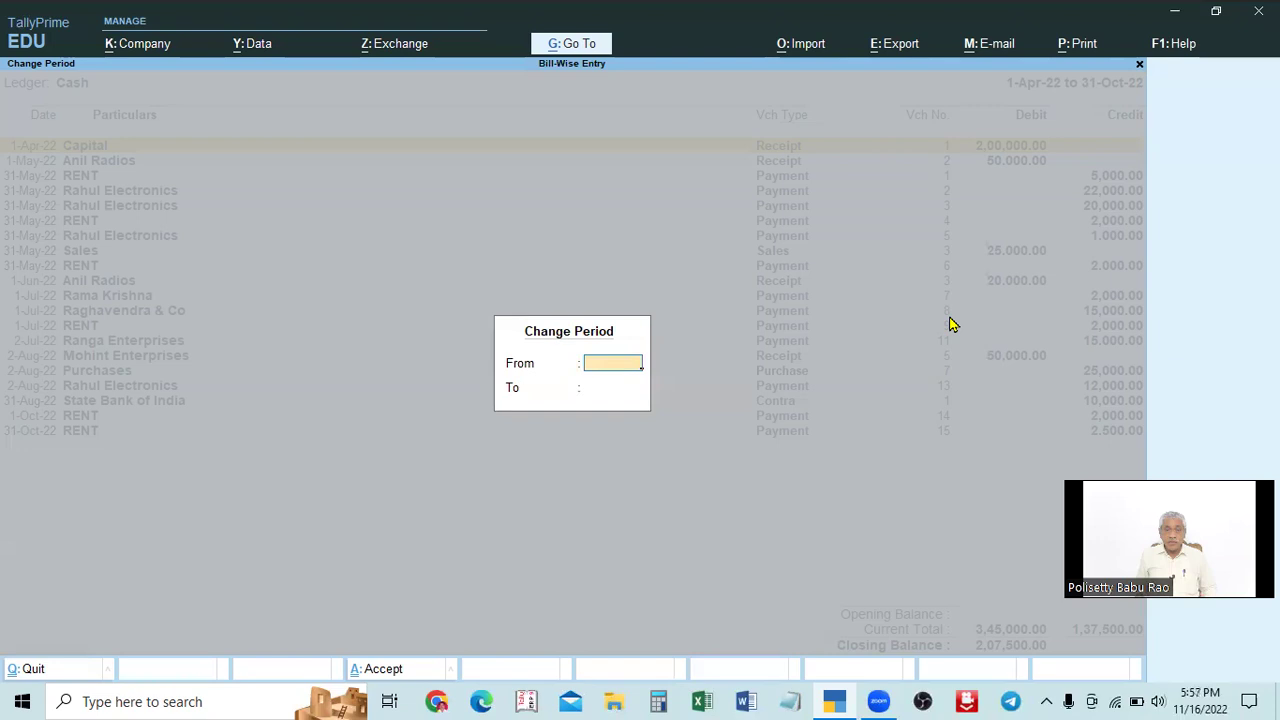
{"action": "type", "text": "m"}
{"action": "key", "text": "Return"}
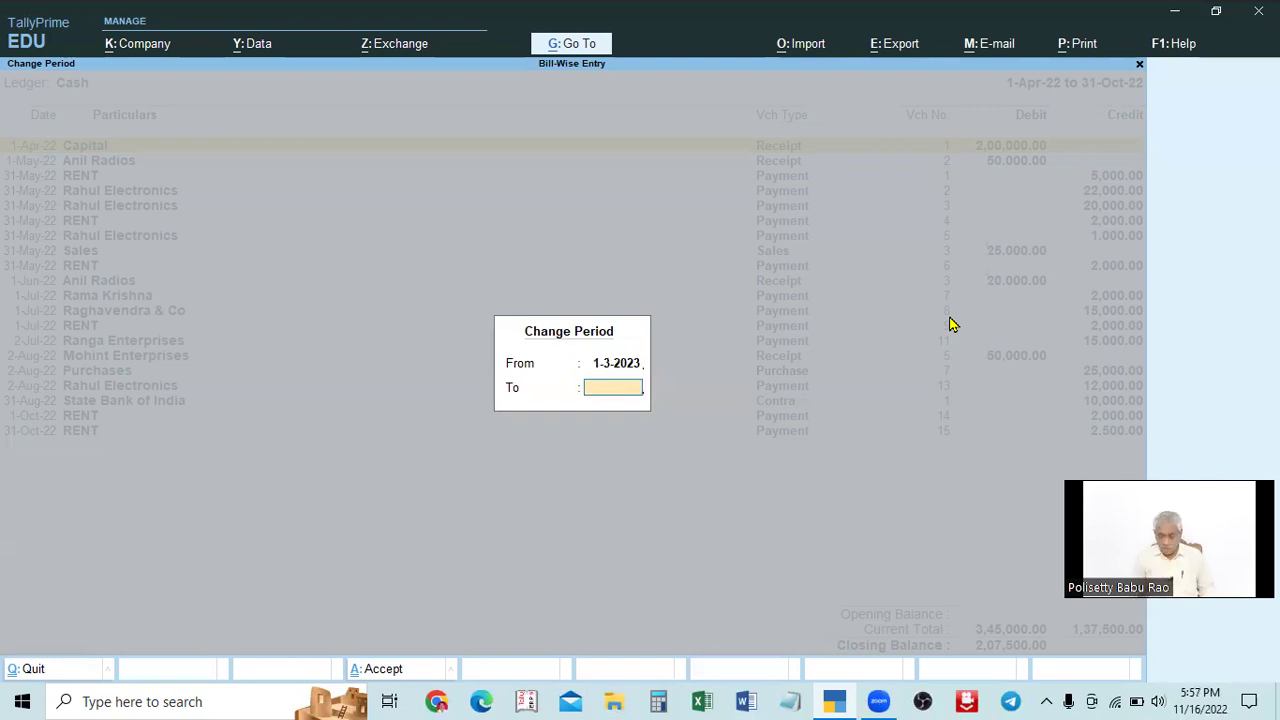
{"action": "key", "text": "BackSpace"}
{"action": "type", "text": "2"}
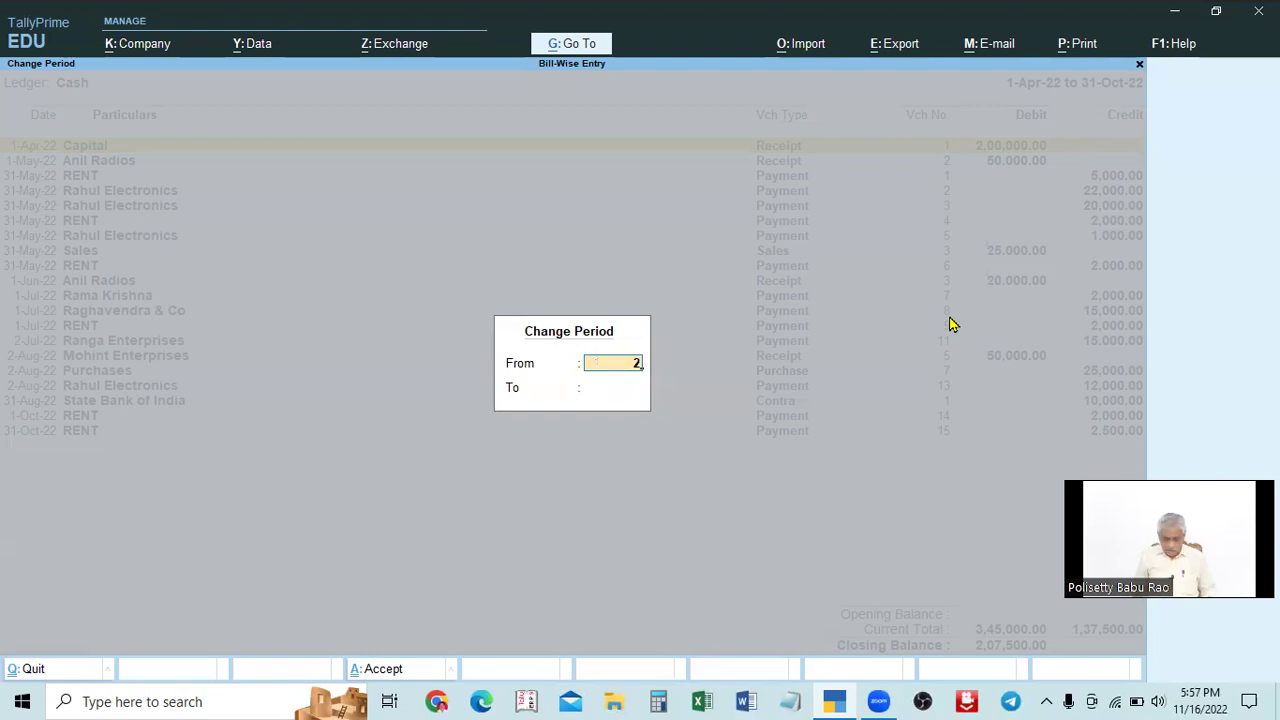
{"action": "type", "text": "m"}
{"action": "key", "text": "Return"}
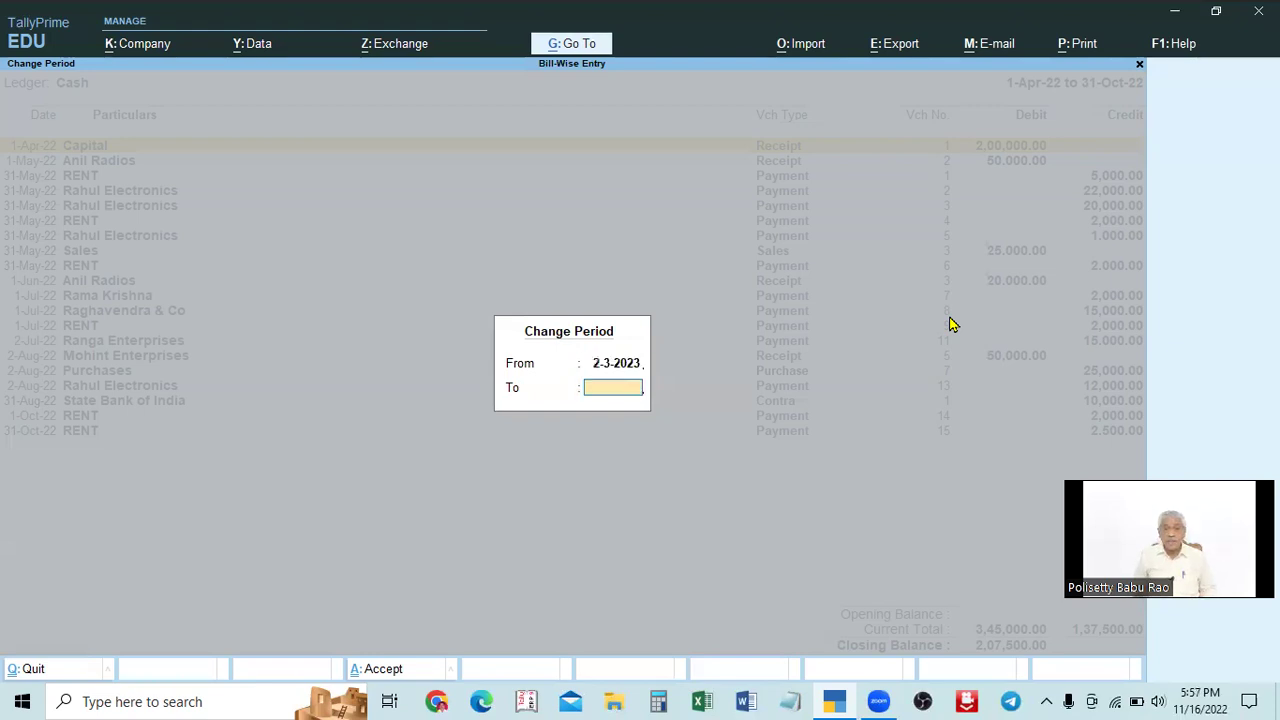
Replace the start date with 31-3-2023 and leave the period settings without applying the change.
{"action": "key", "text": "BackSpace"}
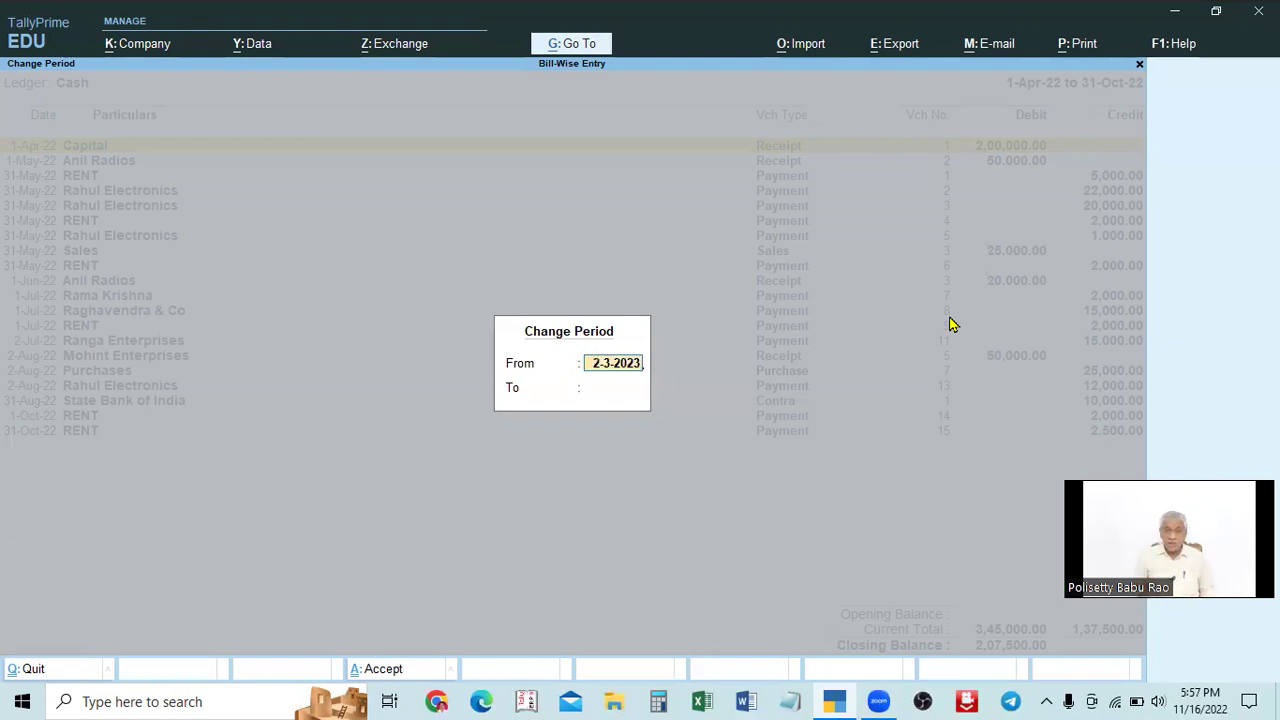
{"action": "type", "text": "31"}
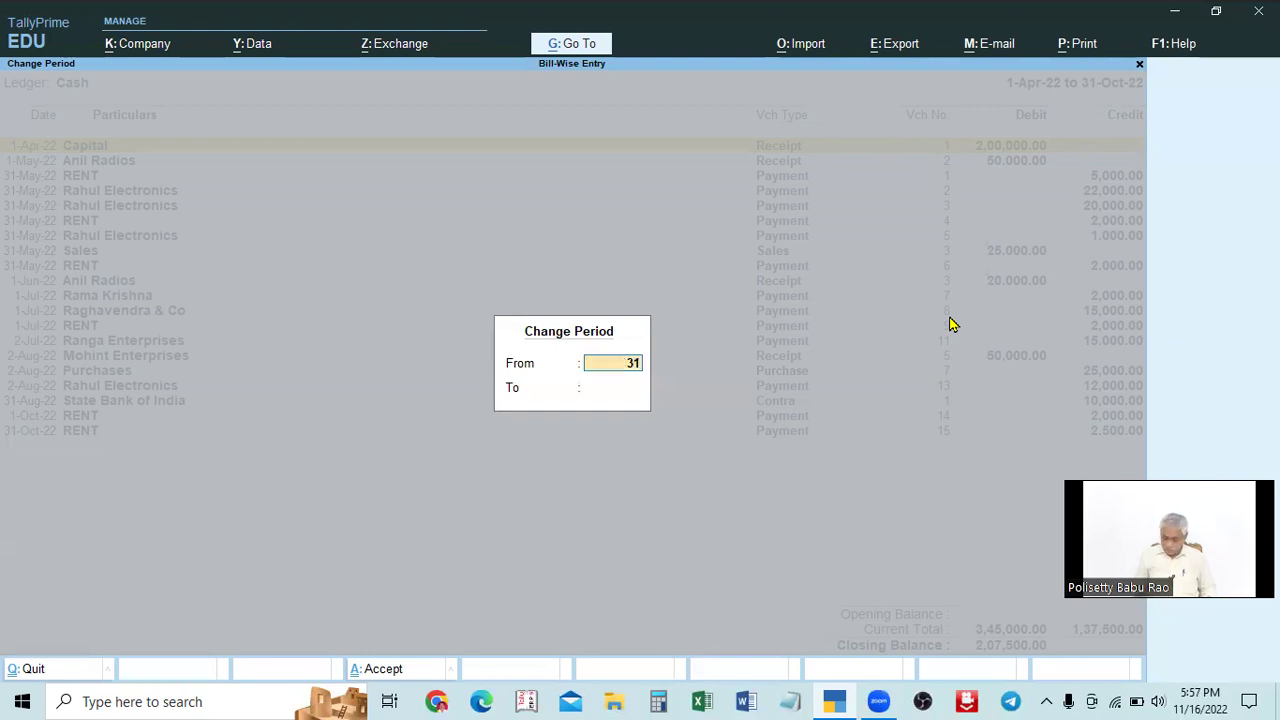
{"action": "type", "text": "-3"}
{"action": "key", "text": "Return"}
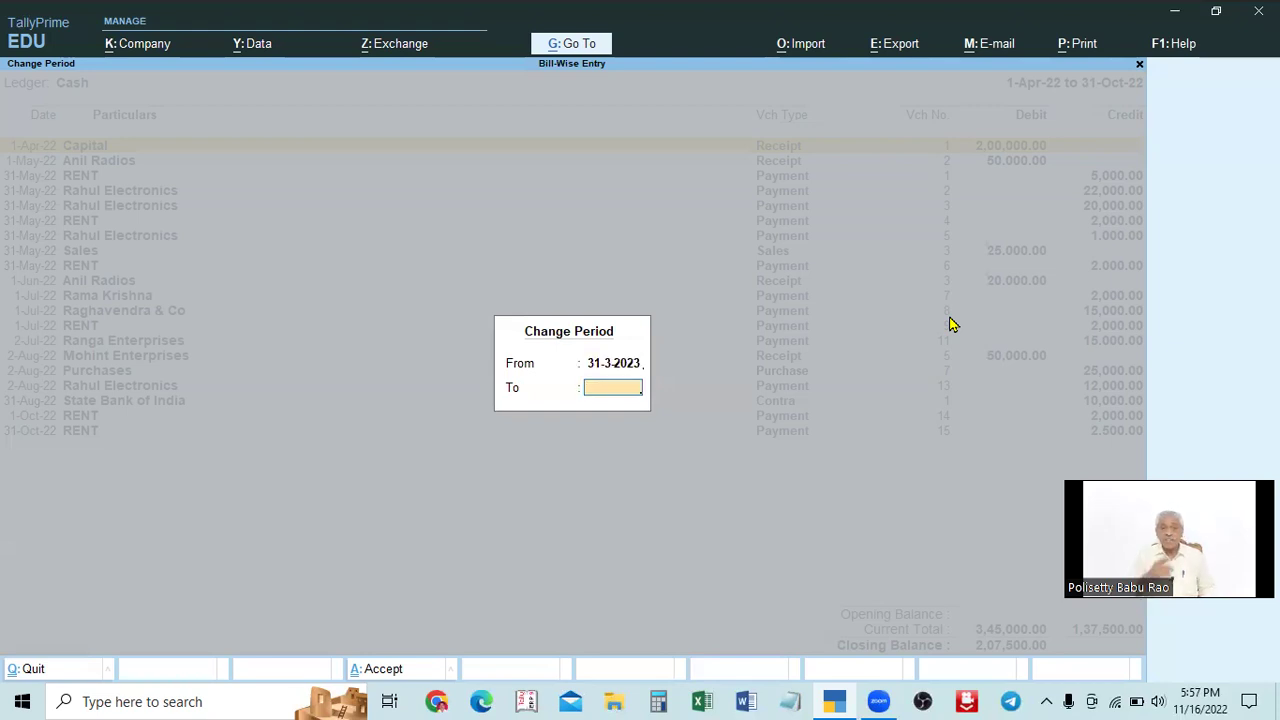
{"action": "key", "text": "Escape"}
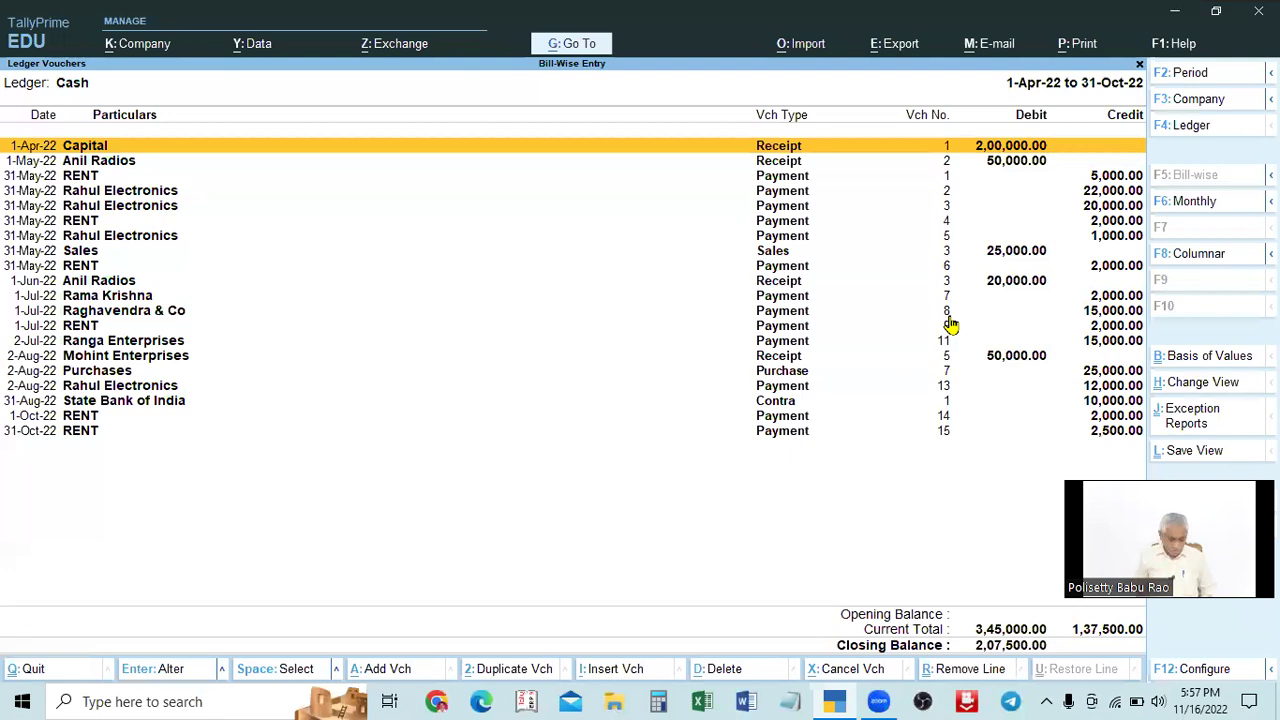
Start another period change for the Cash ledger with only m as the start date, standing for 1-3-2023.
{"action": "key", "text": "F2"}
{"action": "type", "text": "m"}
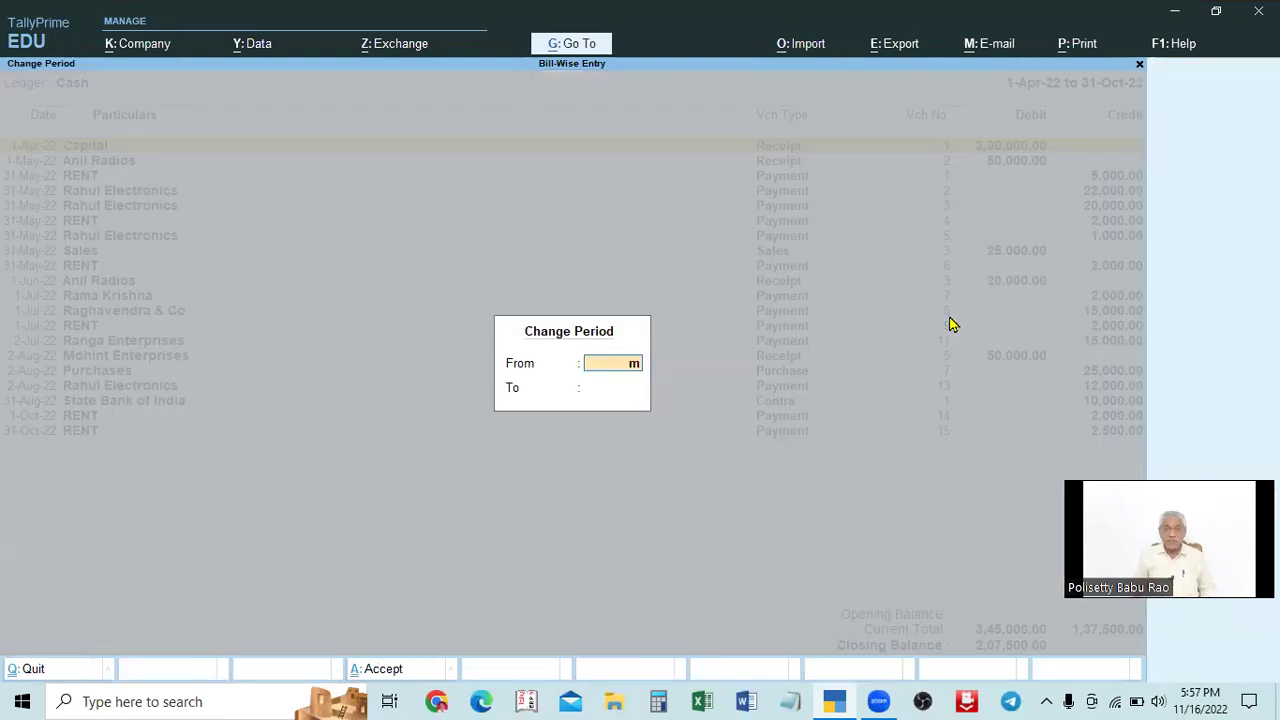
{"action": "key", "text": "Return"}
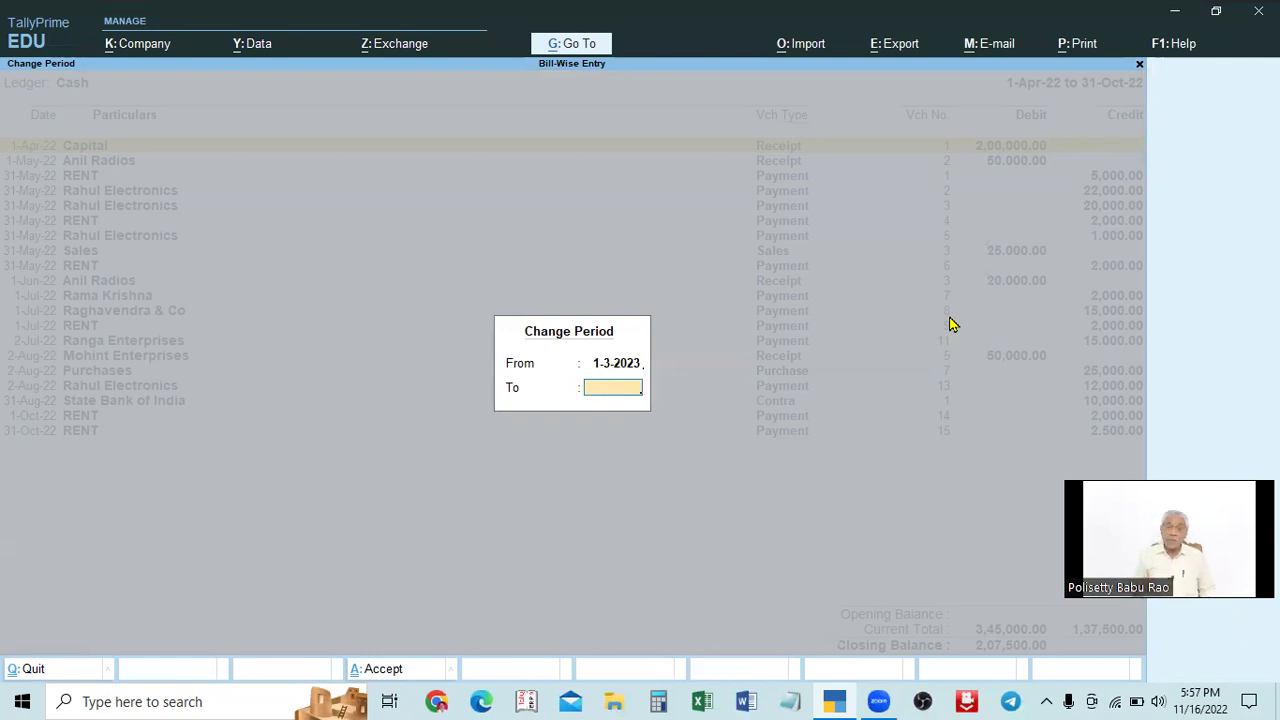
Replace the period's start date with the full month name may, standing for 1-5-2022.
{"action": "key", "text": "BackSpace"}
{"action": "type", "text": "1 may"}
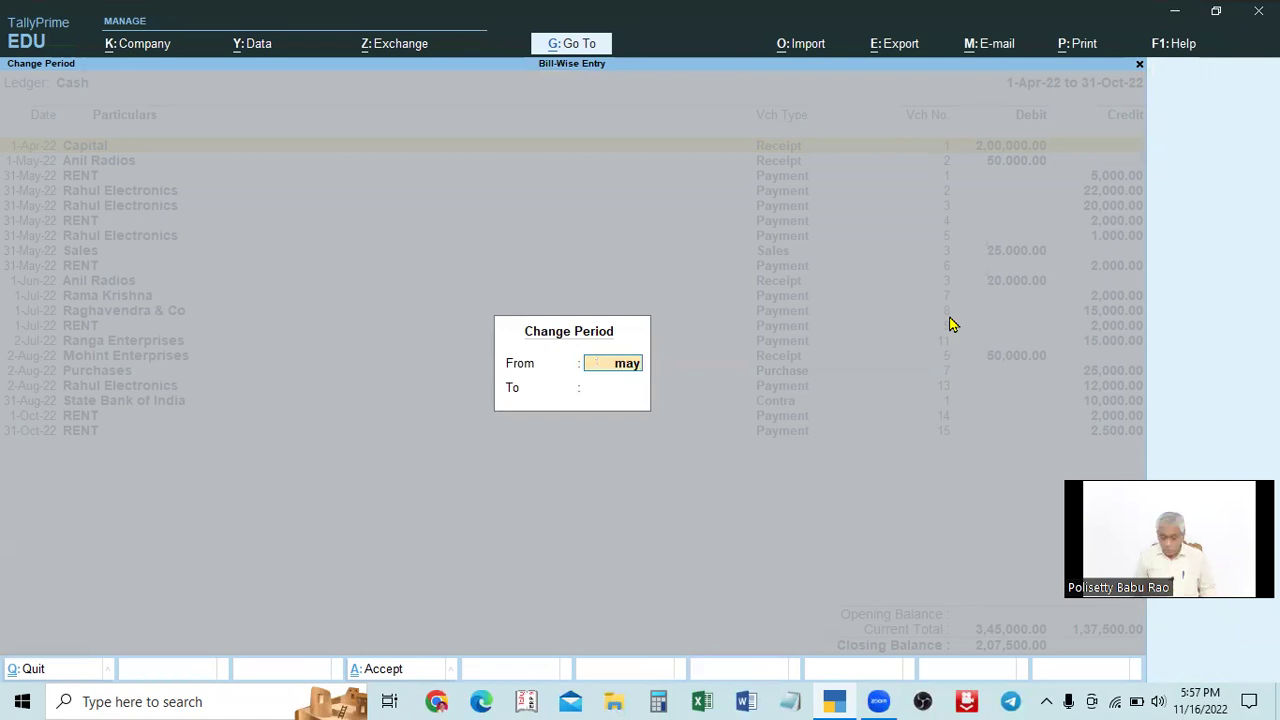
{"action": "key", "text": "BackSpace"}
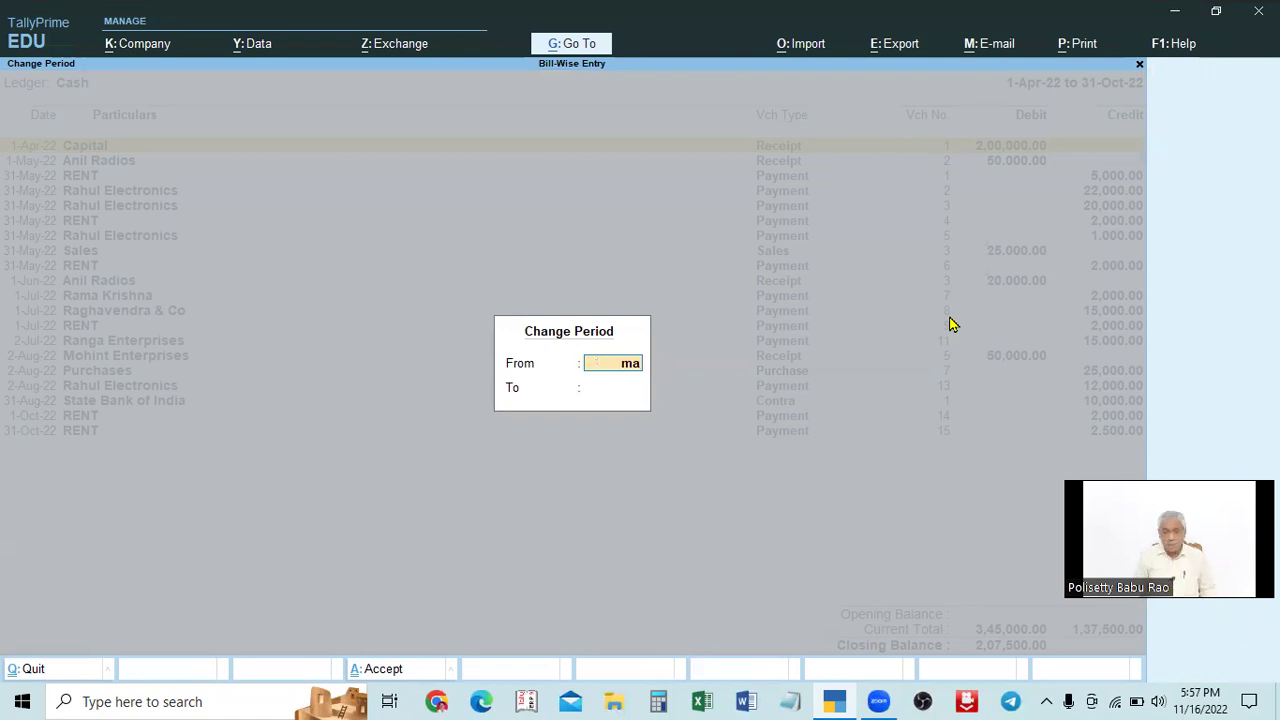
{"action": "type", "text": "y"}
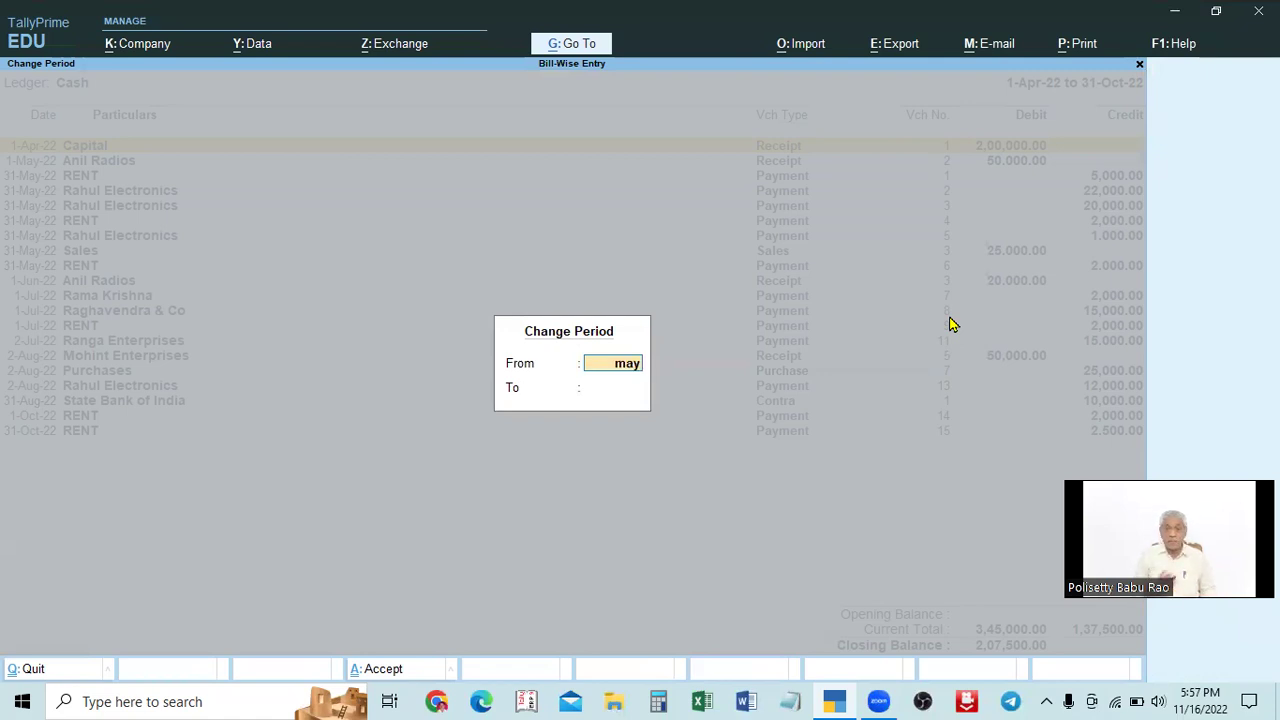
{"action": "key", "text": "Return"}
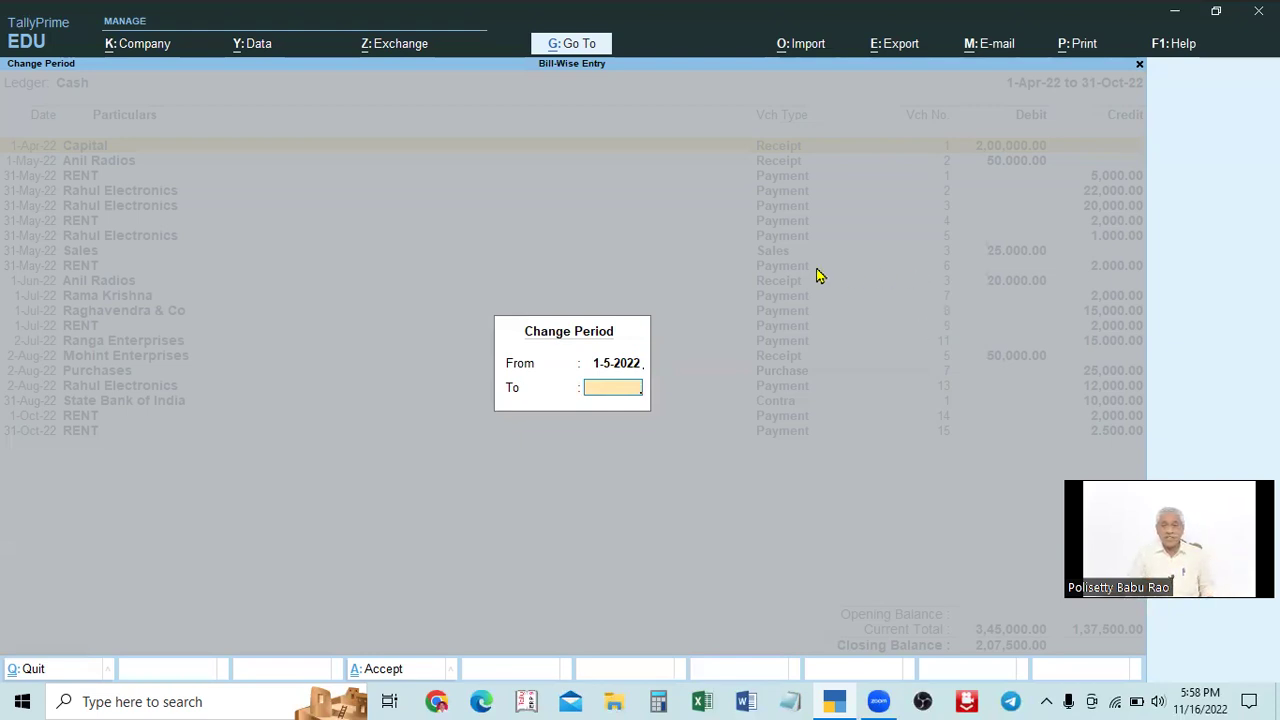
Leave the period change without applying it and set Show Narrations to Yes in the Cash ledger's report configuration.
{"action": "key", "text": "Escape"}
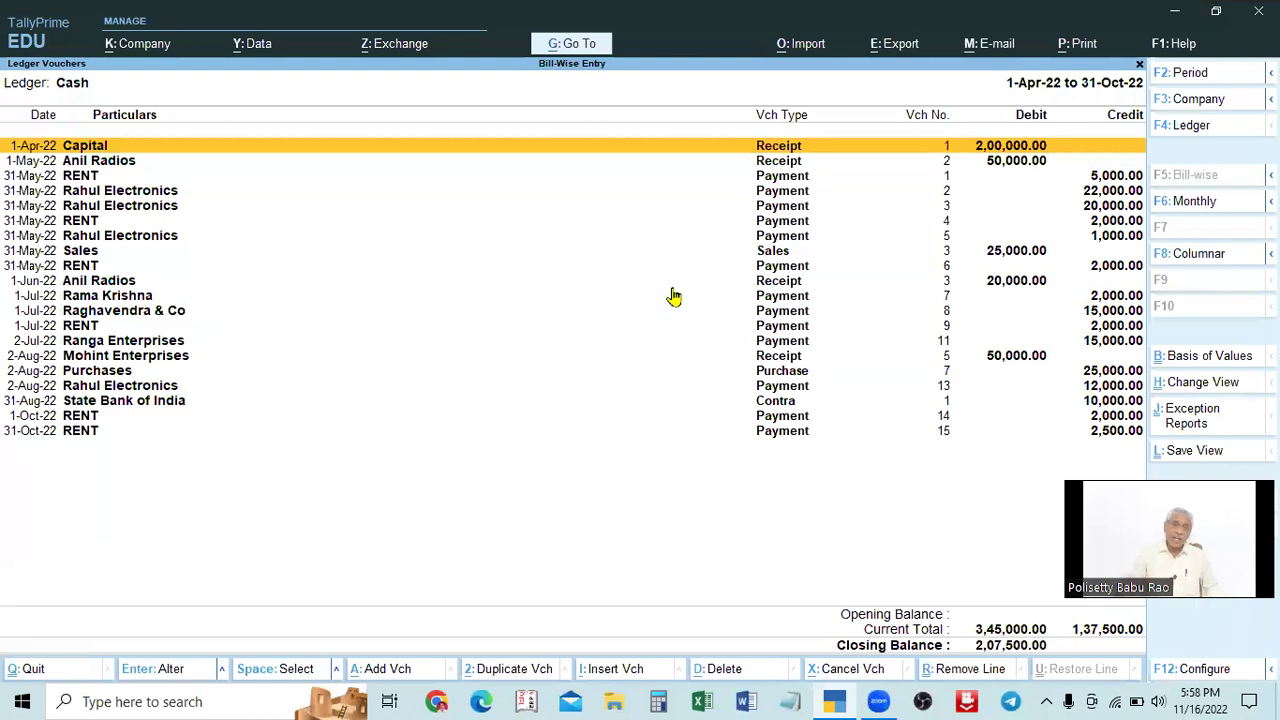
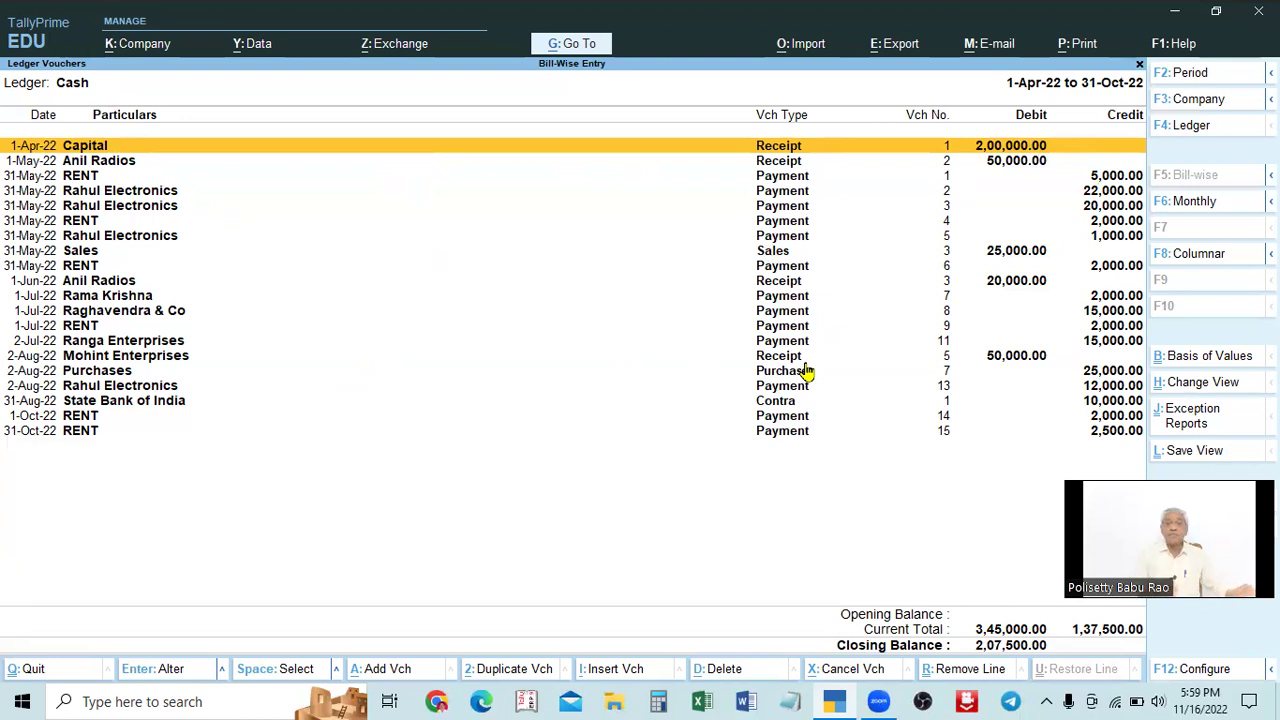
{"action": "key", "text": "F12"}
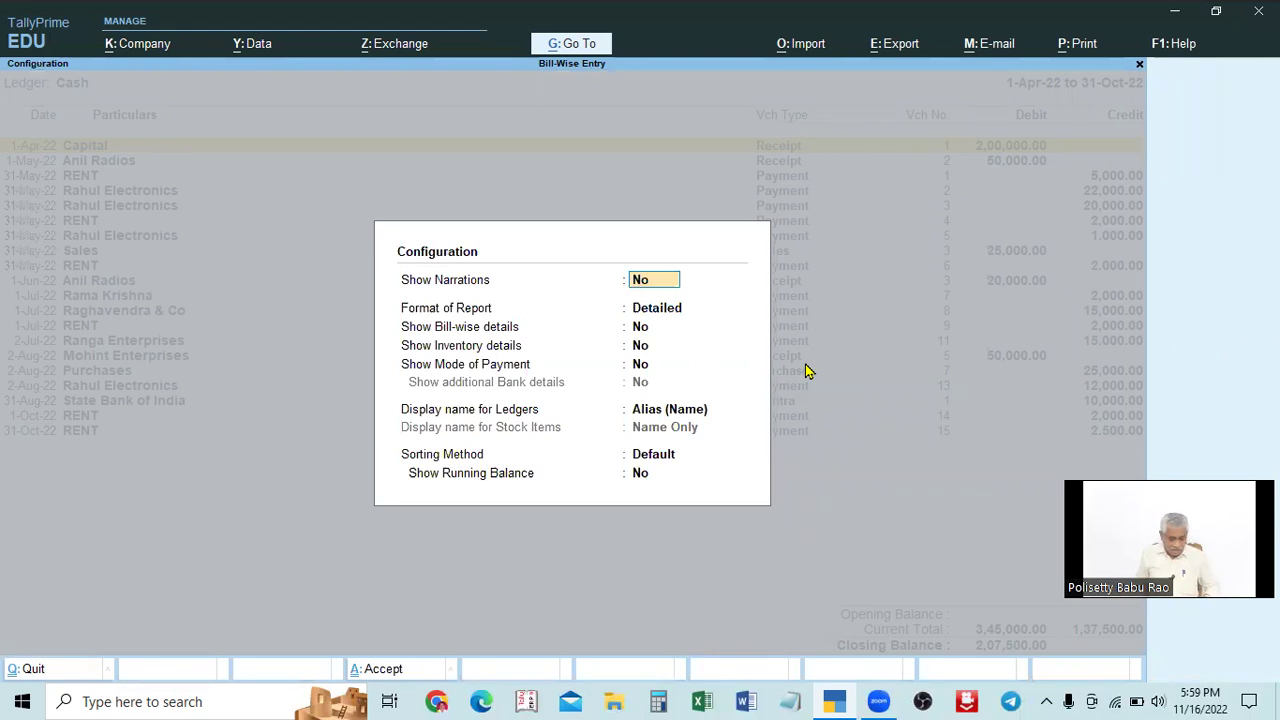
{"action": "type", "text": "y"}
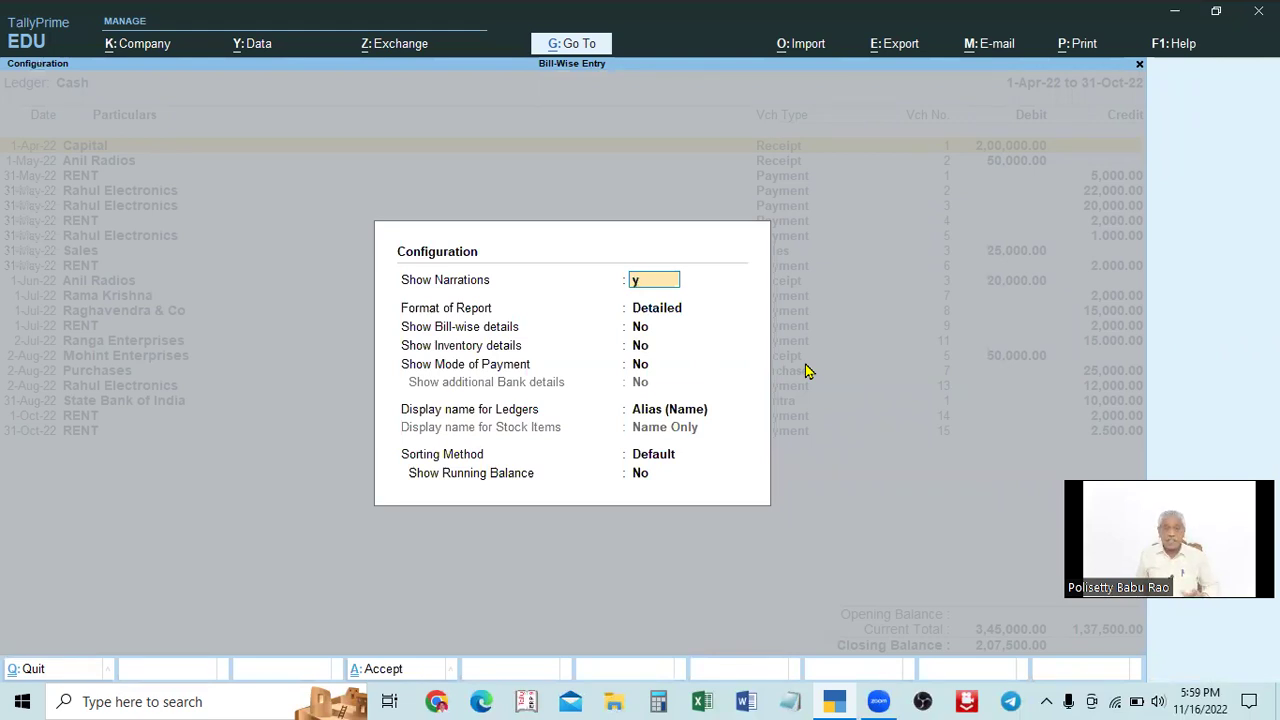
{"action": "key", "text": "Return"}
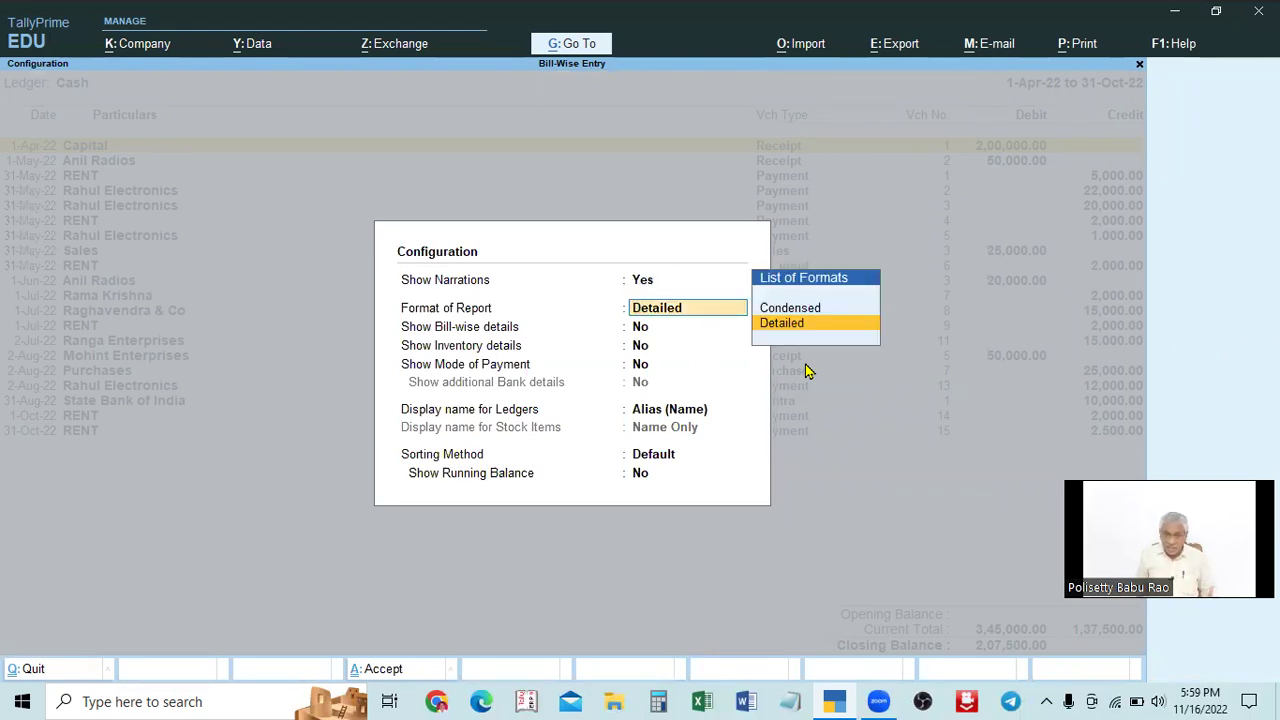
Keep the Detailed format, enable bill-wise, inventory, mode of payment and additional bank details, and apply the configuration.
{"action": "key", "text": "Return"}
{"action": "type", "text": "y"}
{"action": "key", "text": "Return"}
{"action": "type", "text": "y"}
{"action": "key", "text": "Return"}
{"action": "type", "text": "y"}
{"action": "key", "text": "Return"}
{"action": "type", "text": "y"}
{"action": "key", "text": "Return"}
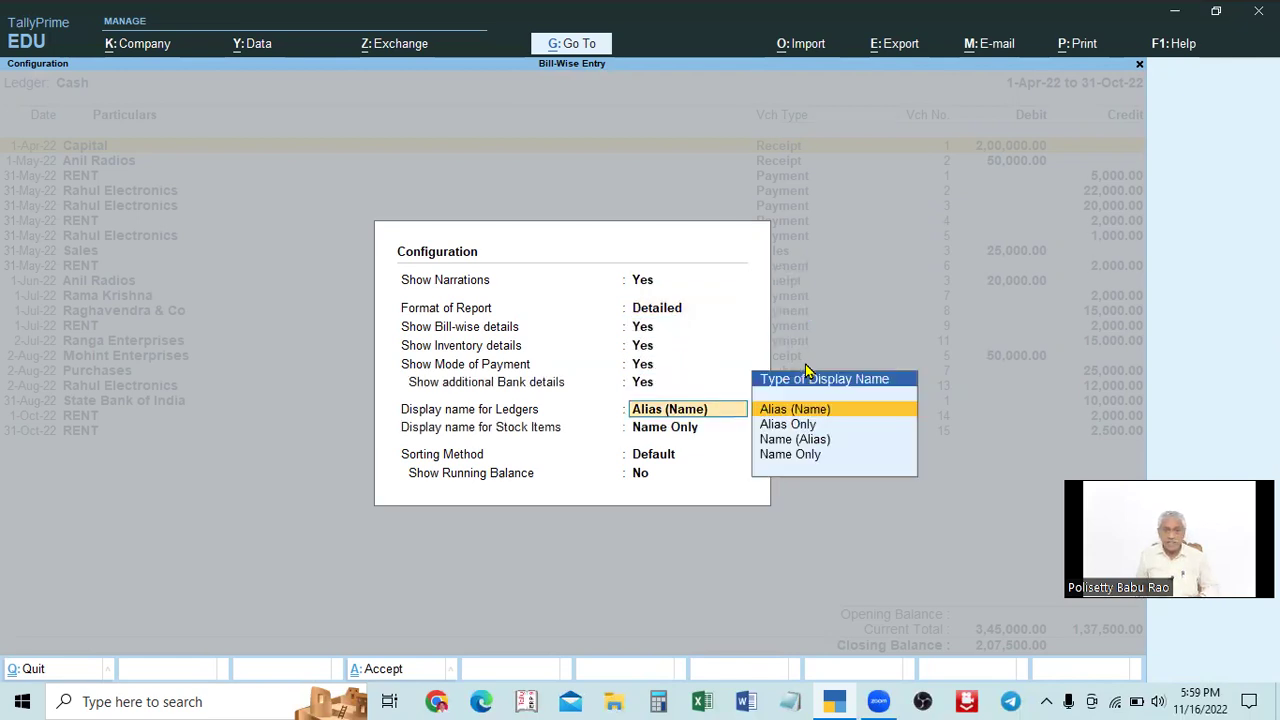
{"action": "key", "text": "Return"}
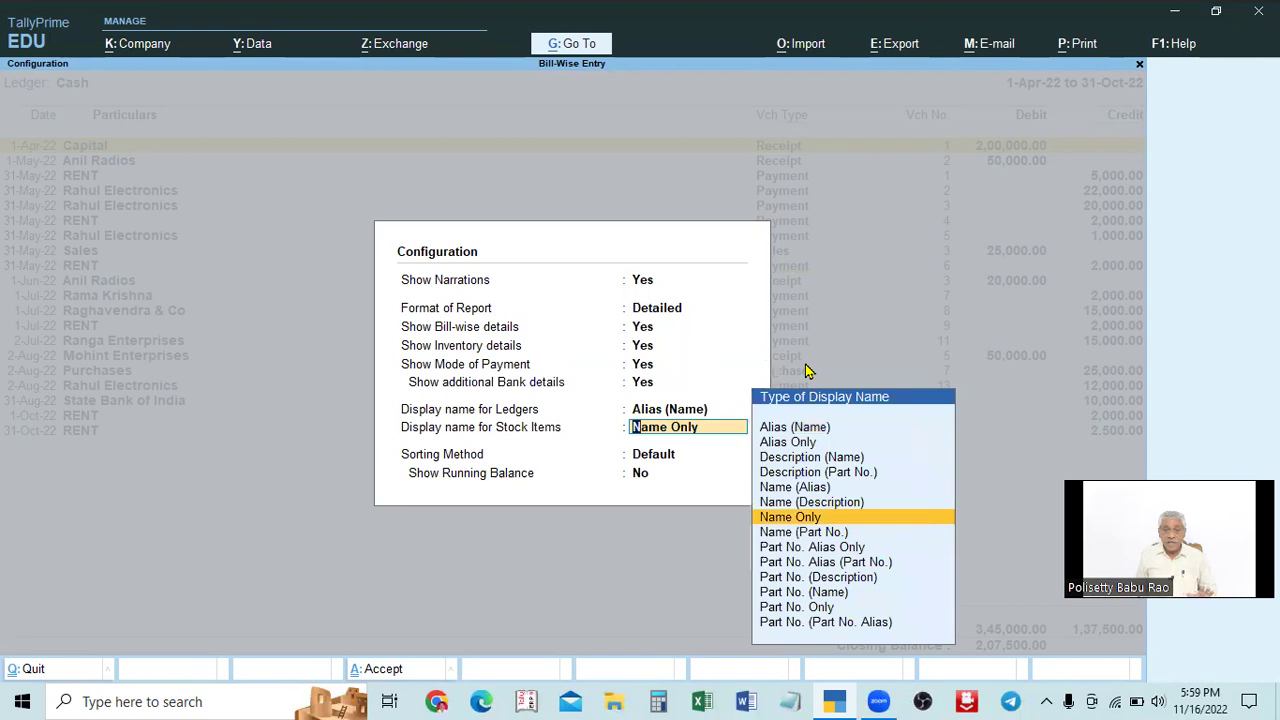
{"action": "key", "text": "ctrl+a"}
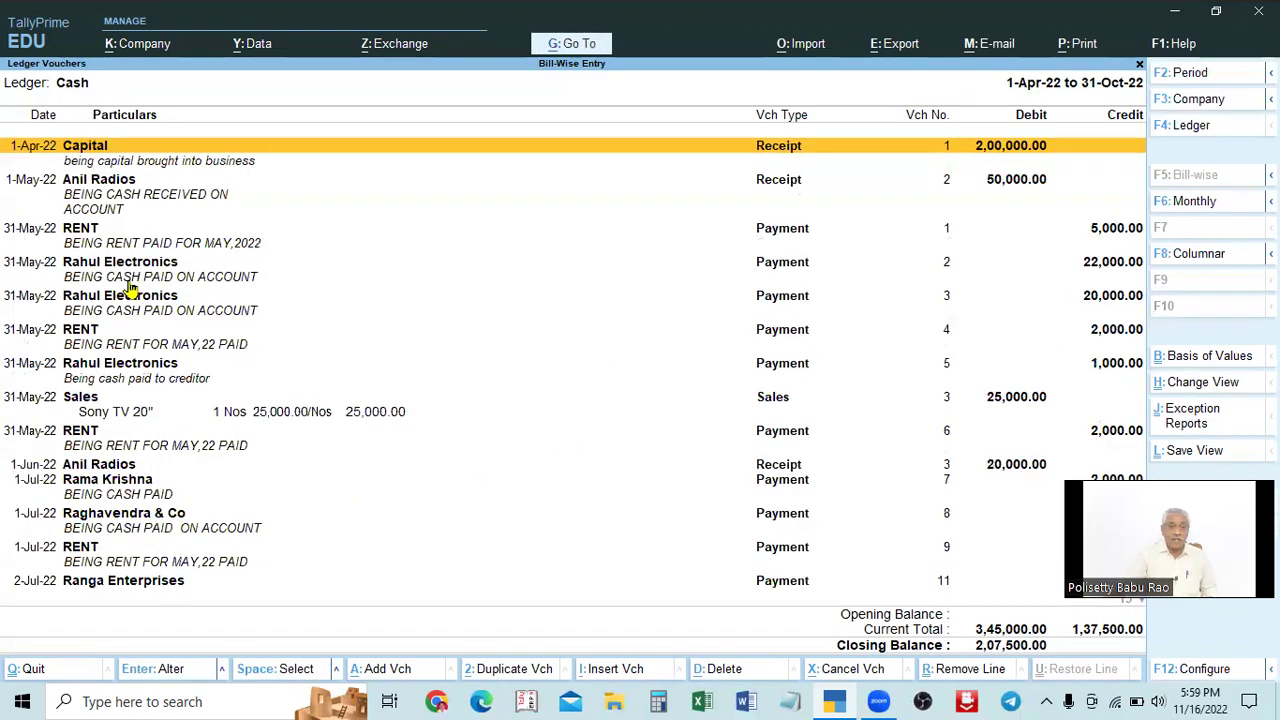
Examine the narrations and stock item details listed under the Cash ledger's May vouchers.
{"action": "left_click", "coordinate": [139, 197]}
{"action": "key", "text": "Down"}
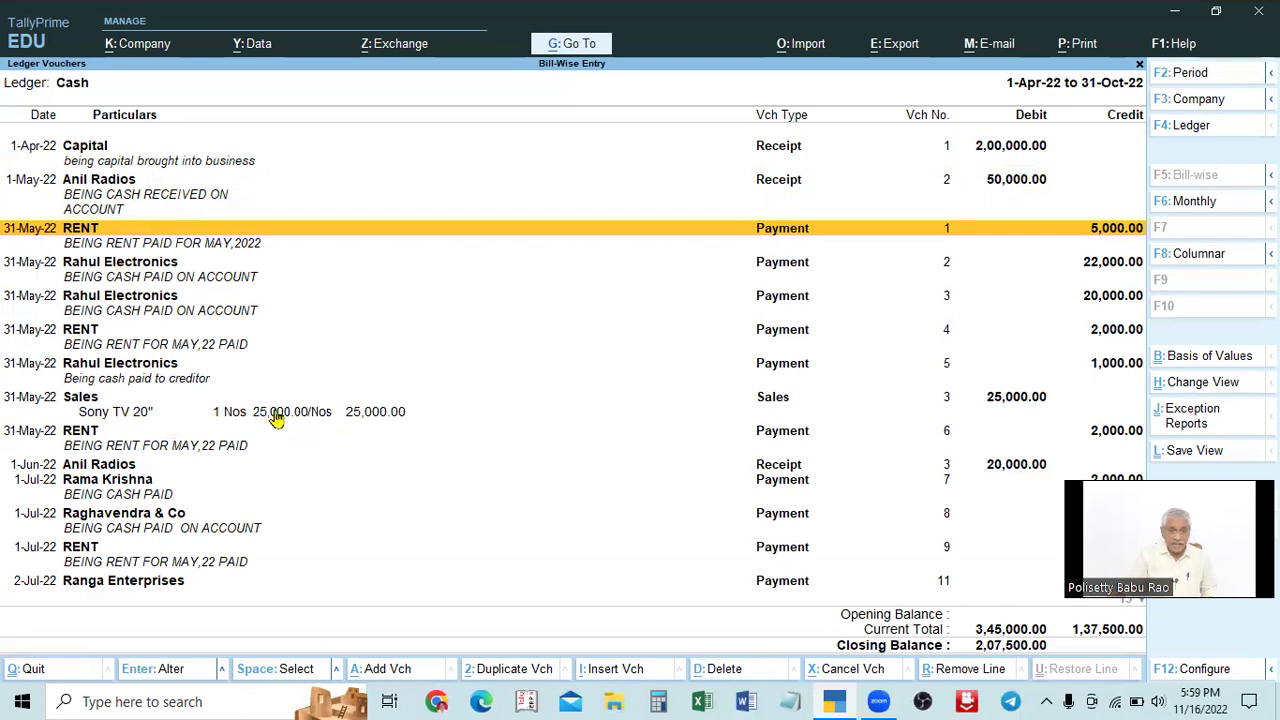
{"action": "key", "text": "Down"}
{"action": "key", "text": "Up"}
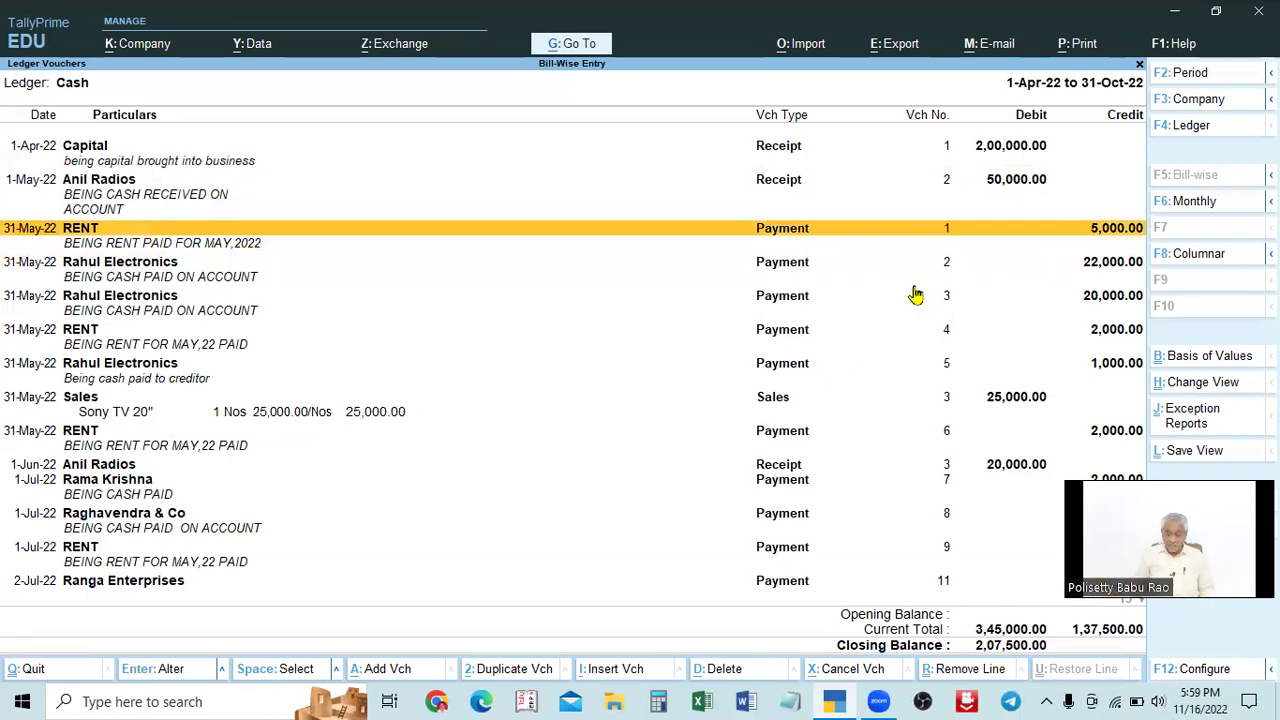
Review the report's configuration options, including display names, sorting method and running balance, and leave without changing them.
{"action": "key", "text": "F12"}
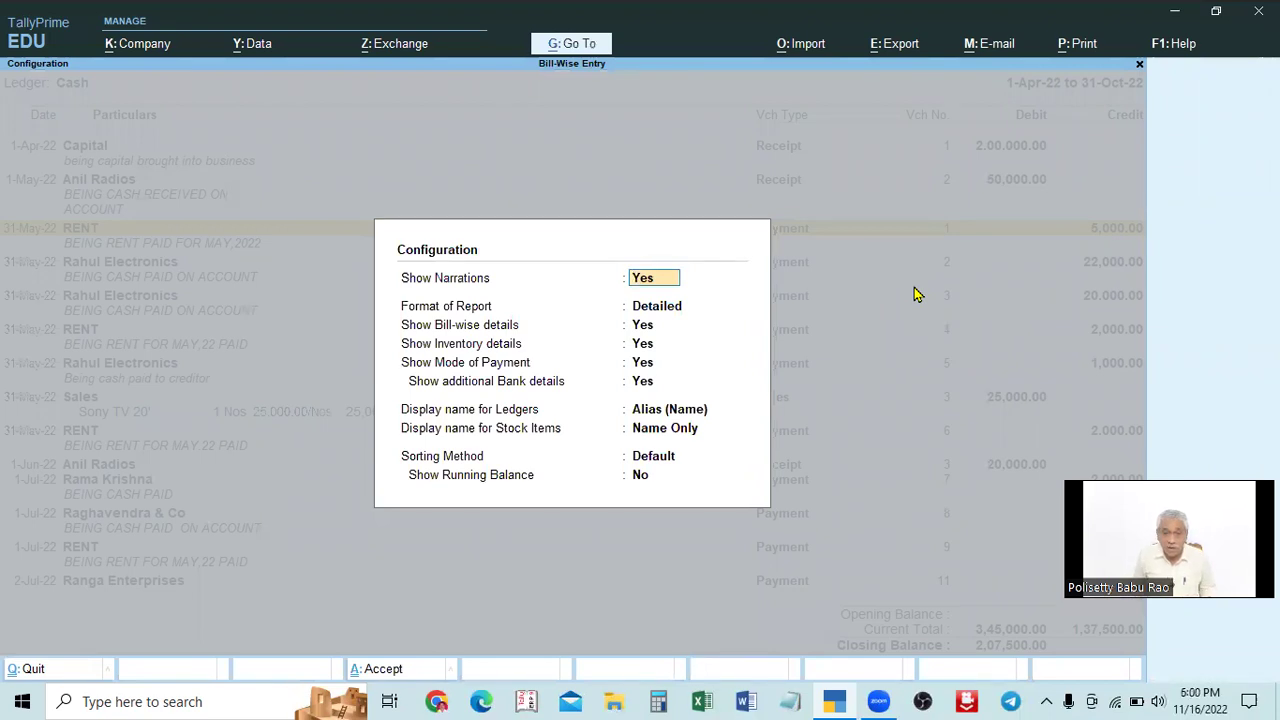
{"action": "key", "text": "Return"}
{"action": "key", "text": "Return"}
{"action": "key", "text": "Return"}
{"action": "key", "text": "Return"}
{"action": "key", "text": "Return"}
{"action": "key", "text": "Return"}
{"action": "key", "text": "Return"}
{"action": "key", "text": "Return"}
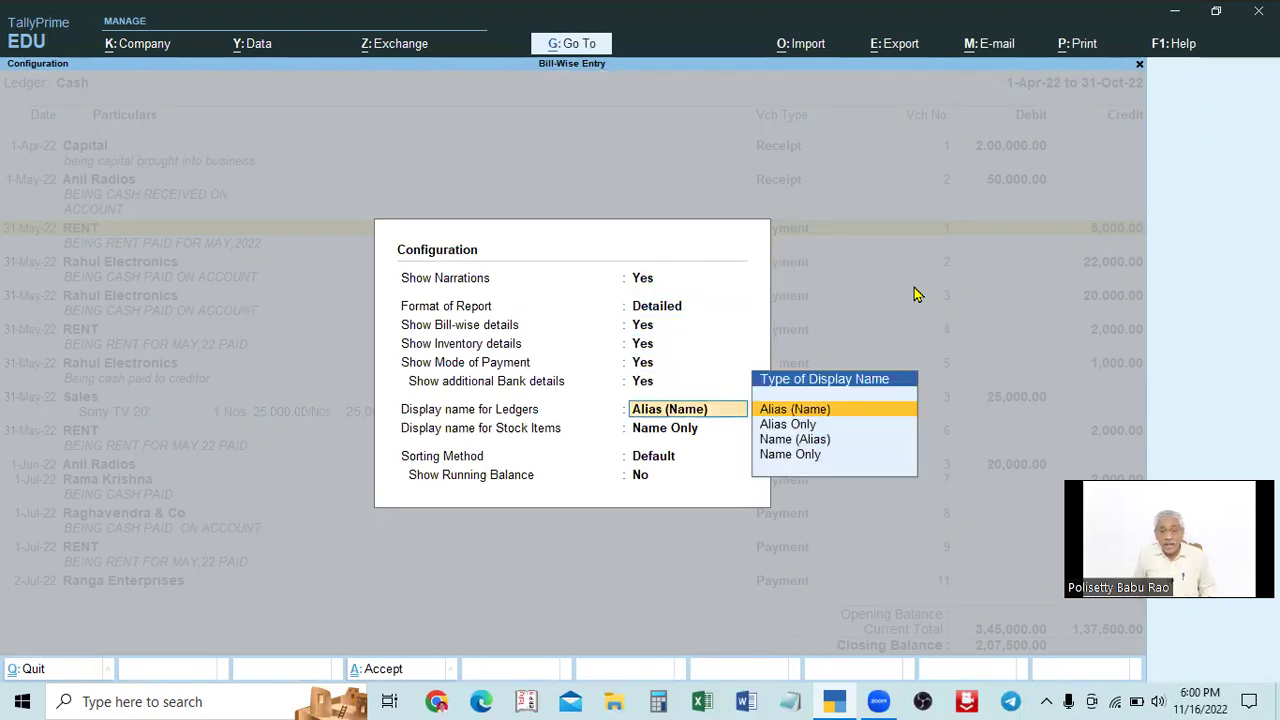
{"action": "key", "text": "Return"}
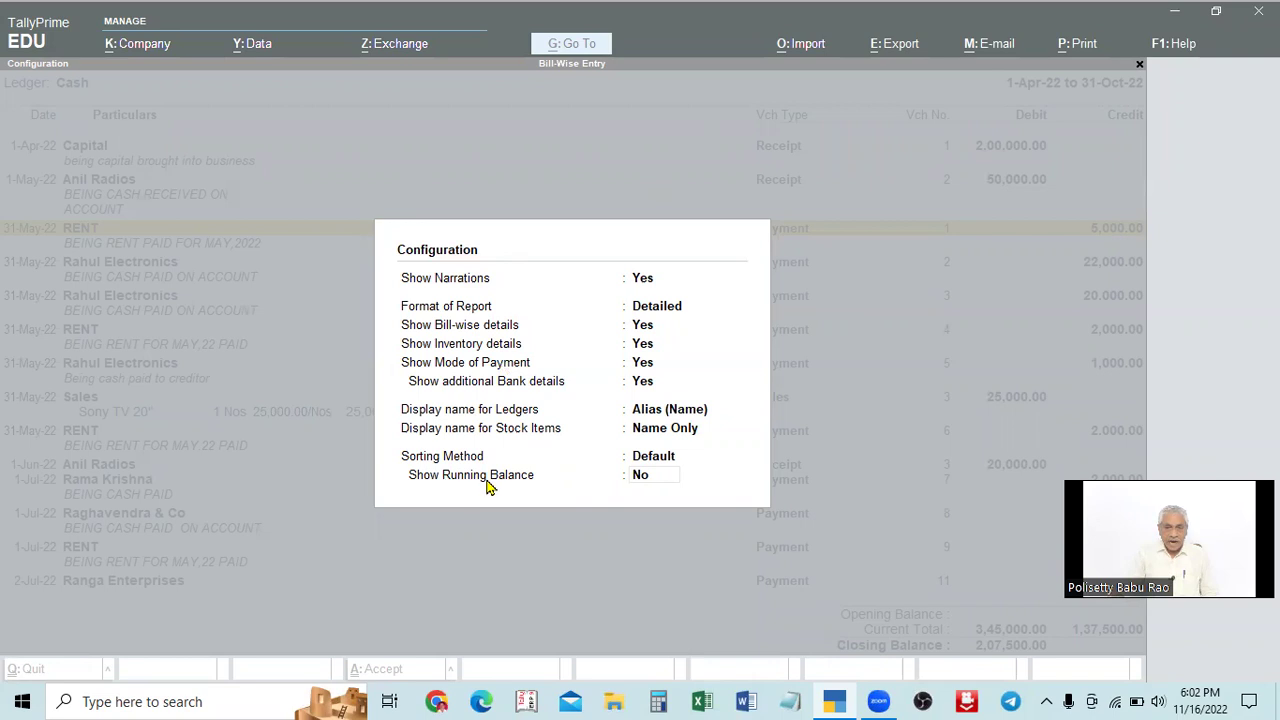
{"action": "left_click", "coordinate": [640, 477]}
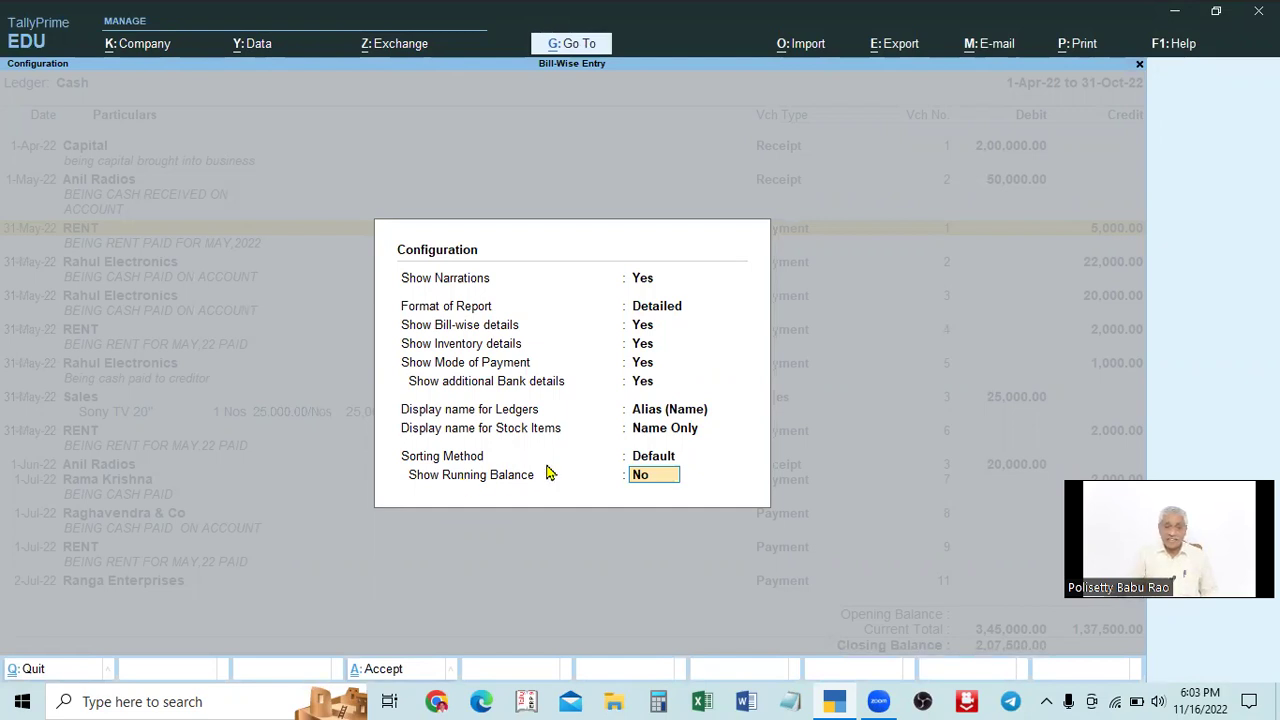
{"action": "key", "text": "Up"}
{"action": "key", "text": "Up"}
{"action": "key", "text": "Up"}
{"action": "key", "text": "Up"}
{"action": "key", "text": "Up"}
{"action": "key", "text": "Escape"}
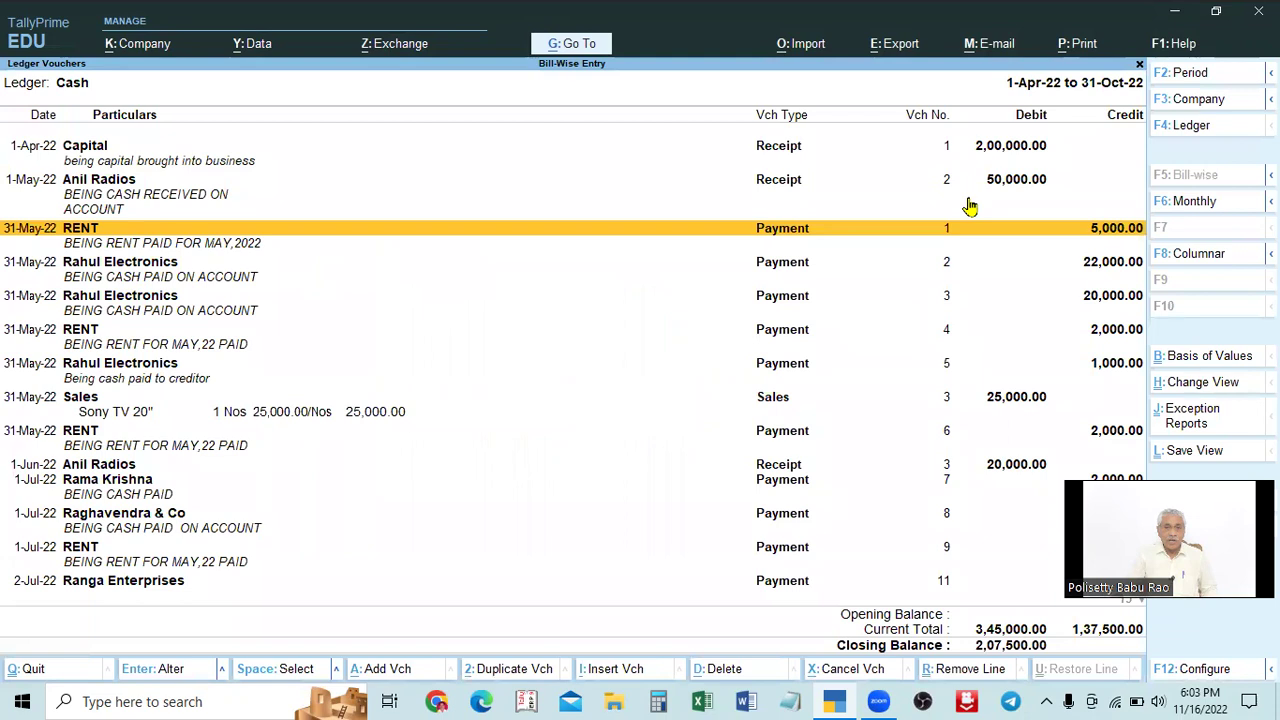
Set Show Running Balance to Yes in the Cash ledger's report configuration and apply it.
{"action": "key", "text": "Down"}
{"action": "key", "text": "Down"}
{"action": "key", "text": "Down"}
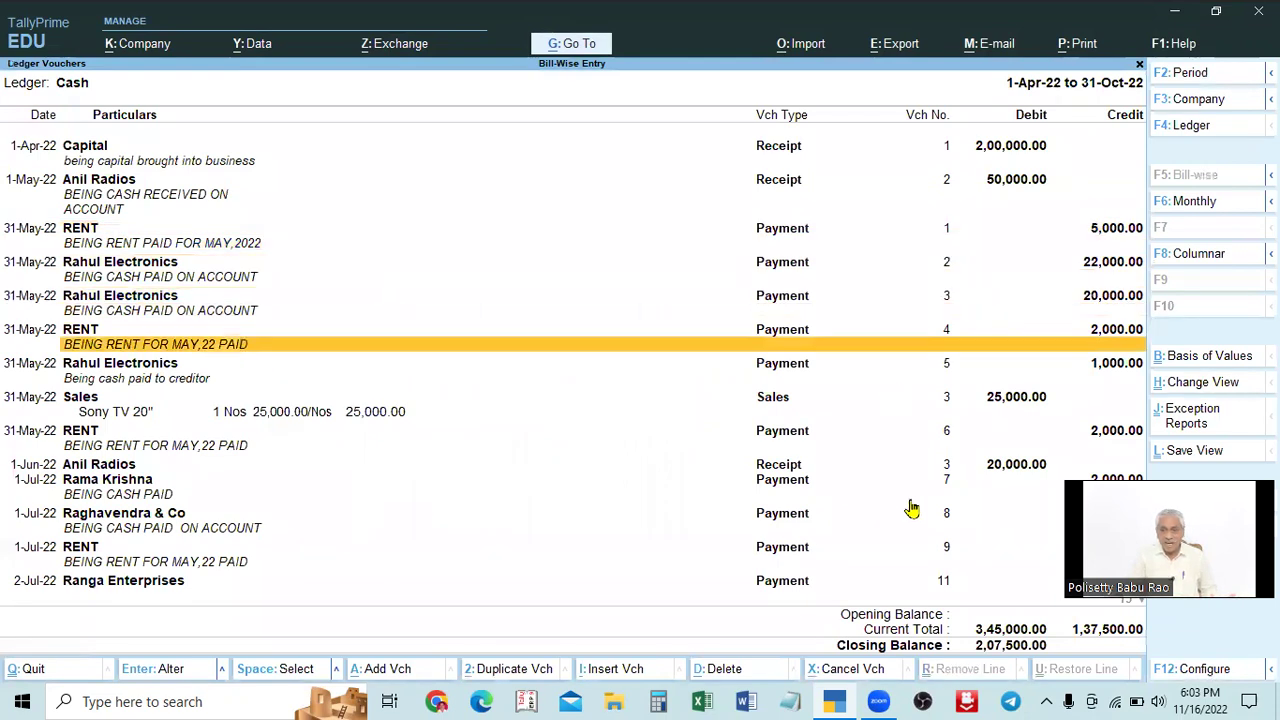
{"action": "key", "text": "Down"}
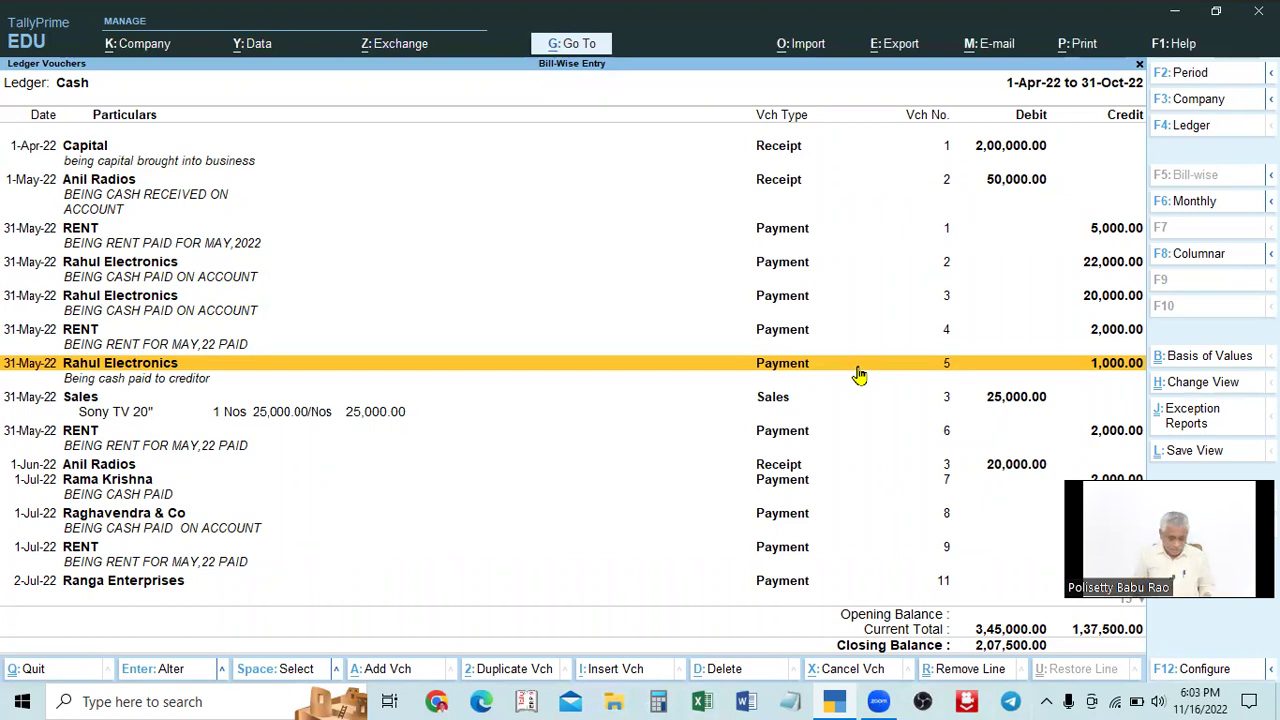
{"action": "key", "text": "F12"}
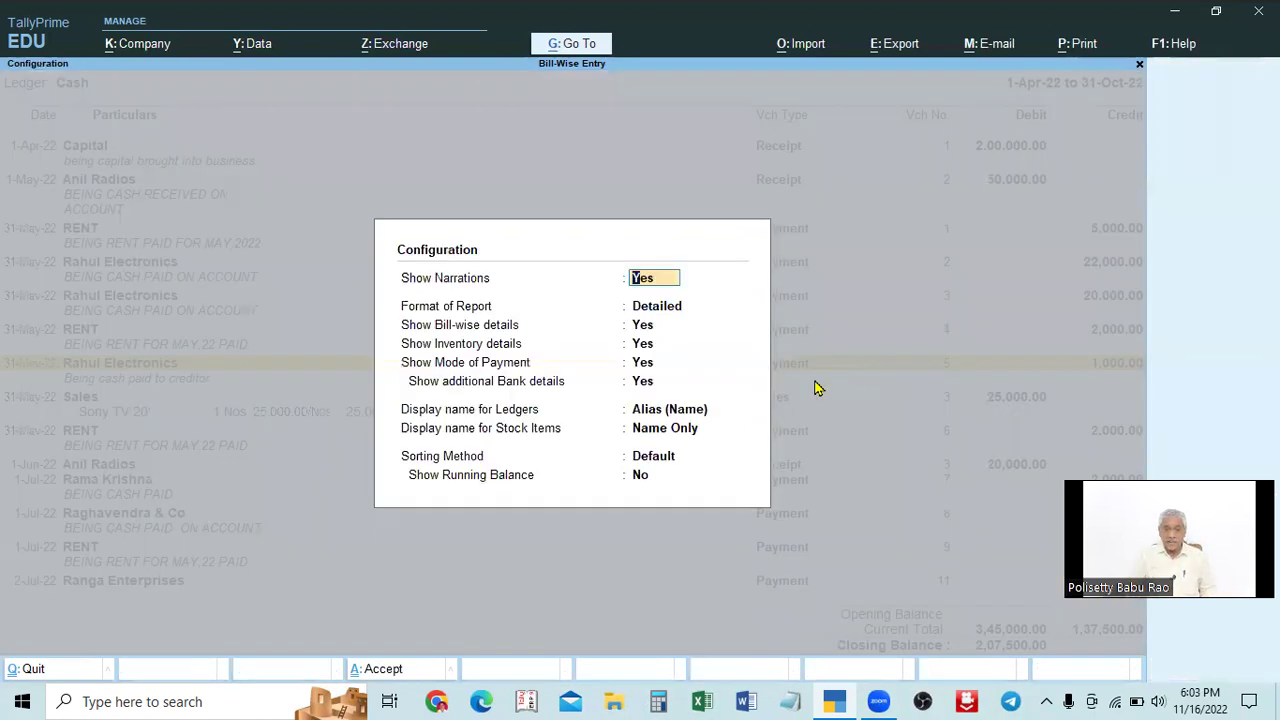
{"action": "left_click", "coordinate": [645, 475]}
{"action": "type", "text": "y"}
{"action": "key", "text": "Return"}
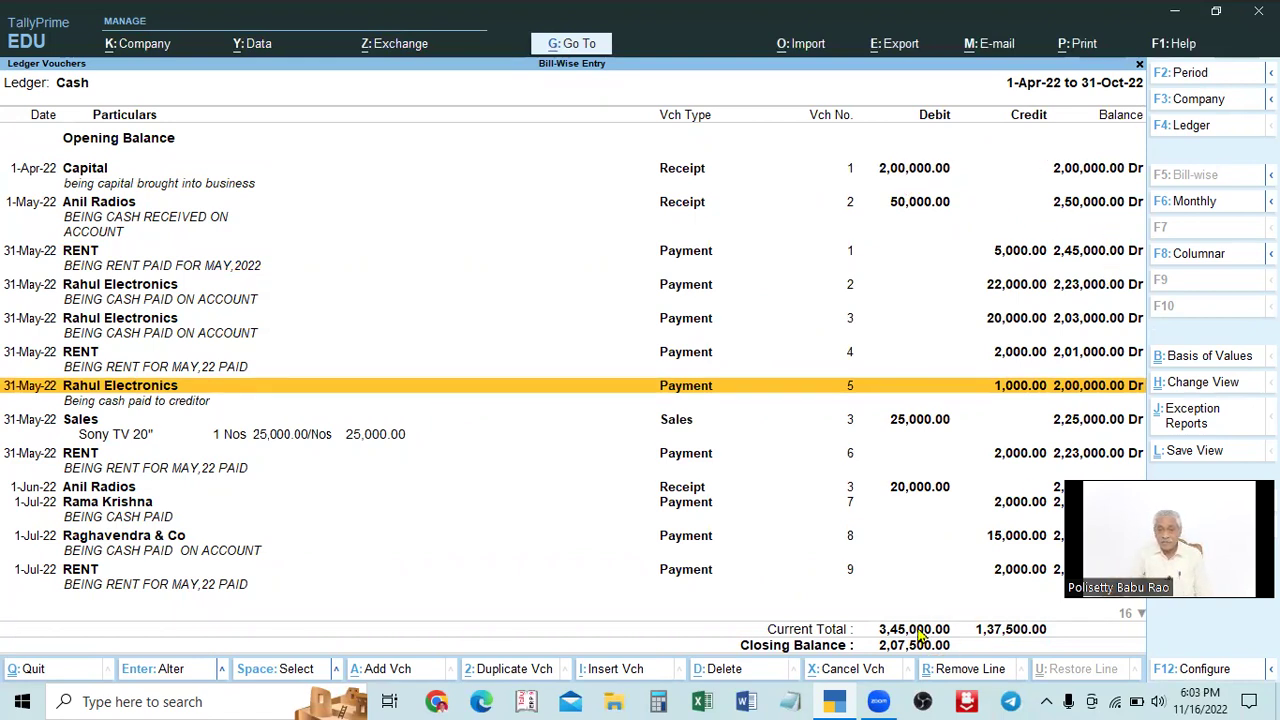
Examine the running balance of the Cash ledger voucher by voucher down to the last October rent entry.
{"action": "key", "text": "Up"}
{"action": "key", "text": "Down"}
{"action": "key", "text": "Down"}
{"action": "key", "text": "Down"}
{"action": "key", "text": "Down"}
{"action": "key", "text": "Down"}
{"action": "key", "text": "Down"}
{"action": "key", "text": "Down"}
{"action": "key", "text": "Down"}
{"action": "key", "text": "Down"}
{"action": "key", "text": "Down"}
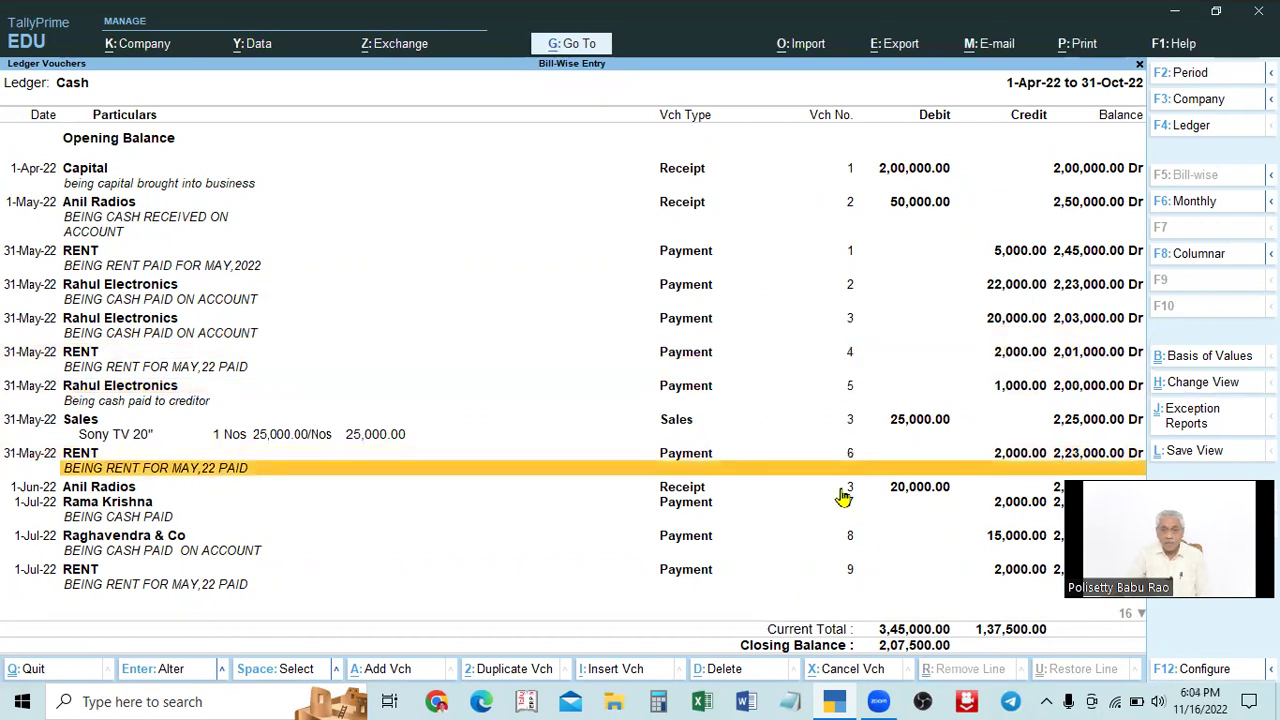
{"action": "key", "text": "Down"}
{"action": "key", "text": "Down"}
{"action": "key", "text": "Down"}
{"action": "key", "text": "Down"}
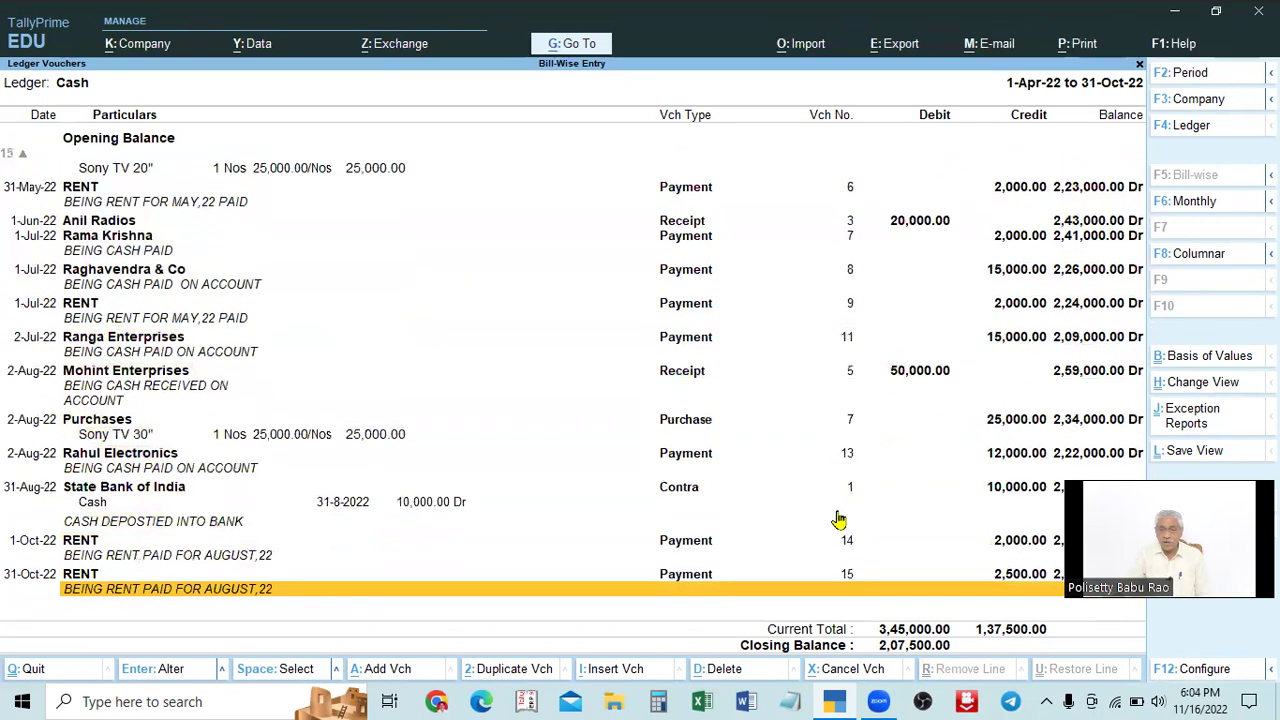
Go back to the first Capital receipt and compare its balance with that of the following receipt.
{"action": "key", "text": "Up"}
{"action": "key", "text": "Up"}
{"action": "key", "text": "Up"}
{"action": "key", "text": "Up"}
{"action": "key", "text": "Up"}
{"action": "key", "text": "Up"}
{"action": "key", "text": "Up"}
{"action": "key", "text": "Up"}
{"action": "key", "text": "Up"}
{"action": "key", "text": "Up"}
{"action": "key", "text": "Up"}
{"action": "key", "text": "Up"}
{"action": "key", "text": "Up"}
{"action": "key", "text": "Up"}
{"action": "key", "text": "Up"}
{"action": "key", "text": "Up"}
{"action": "key", "text": "Up"}
{"action": "key", "text": "Up"}
{"action": "key", "text": "Up"}
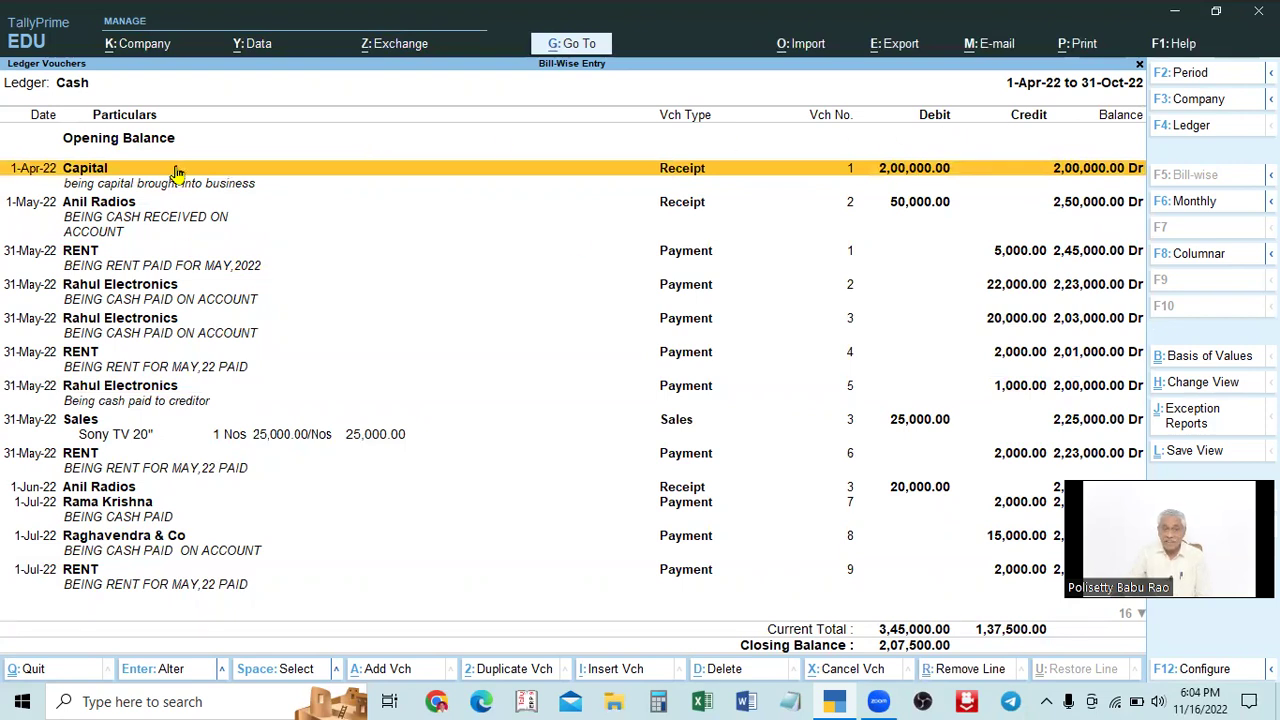
{"action": "key", "text": "Down"}
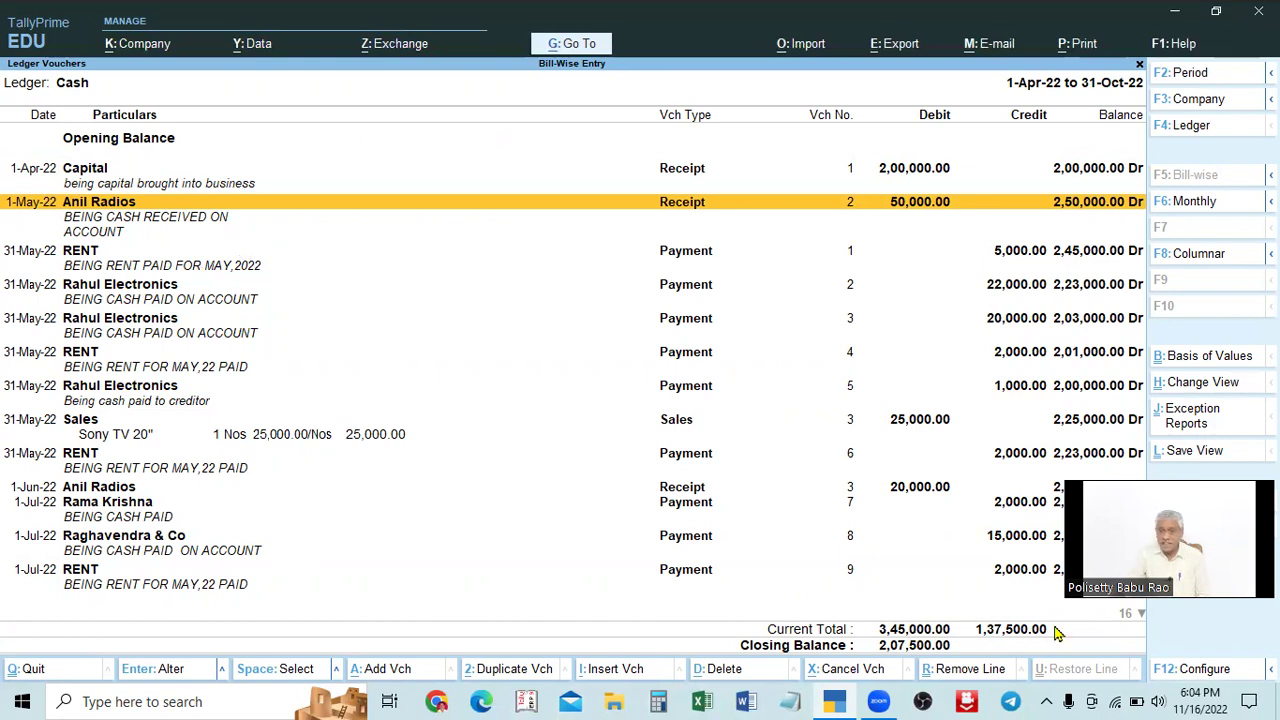
{"action": "key", "text": "Up"}
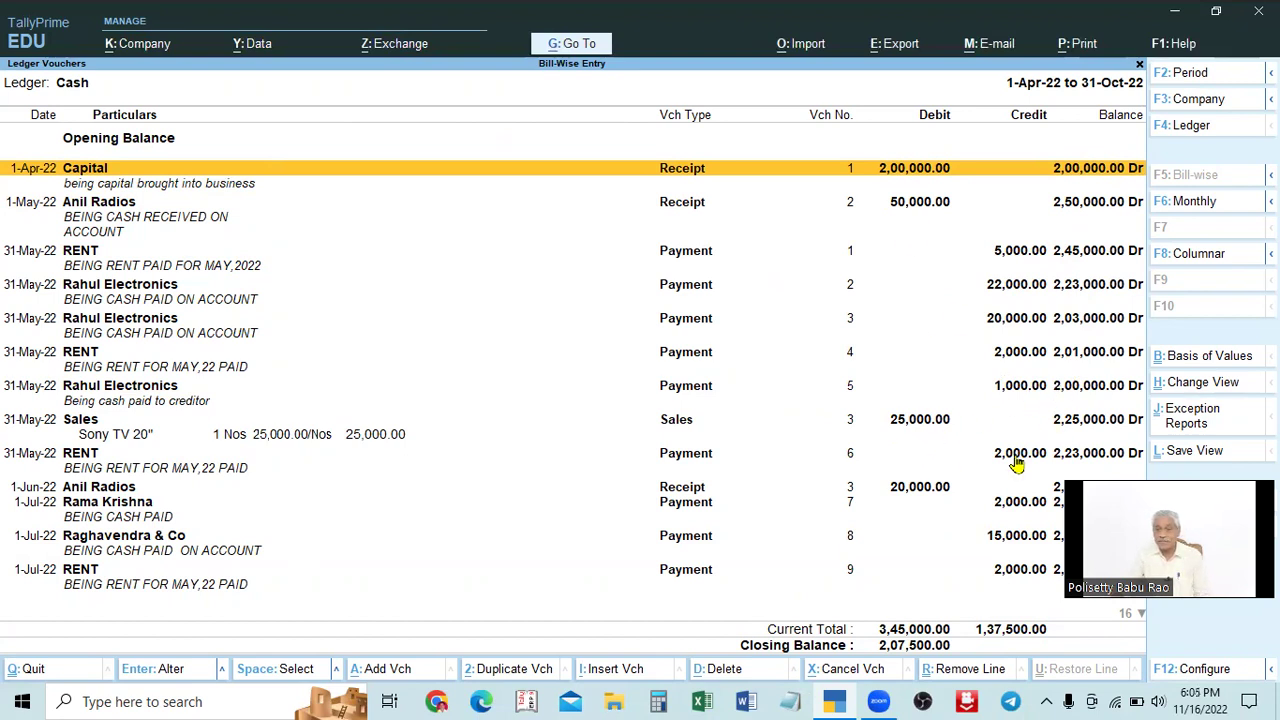
Go through the Cash ledger to the final rent payment and check the balances of the July to October vouchers.
{"action": "key", "text": "Down"}
{"action": "key", "text": "Down"}
{"action": "key", "text": "Down"}
{"action": "key", "text": "Down"}
{"action": "key", "text": "Down"}
{"action": "key", "text": "Down"}
{"action": "key", "text": "Down"}
{"action": "key", "text": "Down"}
{"action": "key", "text": "Down"}
{"action": "key", "text": "Down"}
{"action": "key", "text": "Down"}
{"action": "key", "text": "Down"}
{"action": "key", "text": "Down"}
{"action": "key", "text": "Down"}
{"action": "key", "text": "Down"}
{"action": "key", "text": "Down"}
{"action": "key", "text": "Down"}
{"action": "key", "text": "Down"}
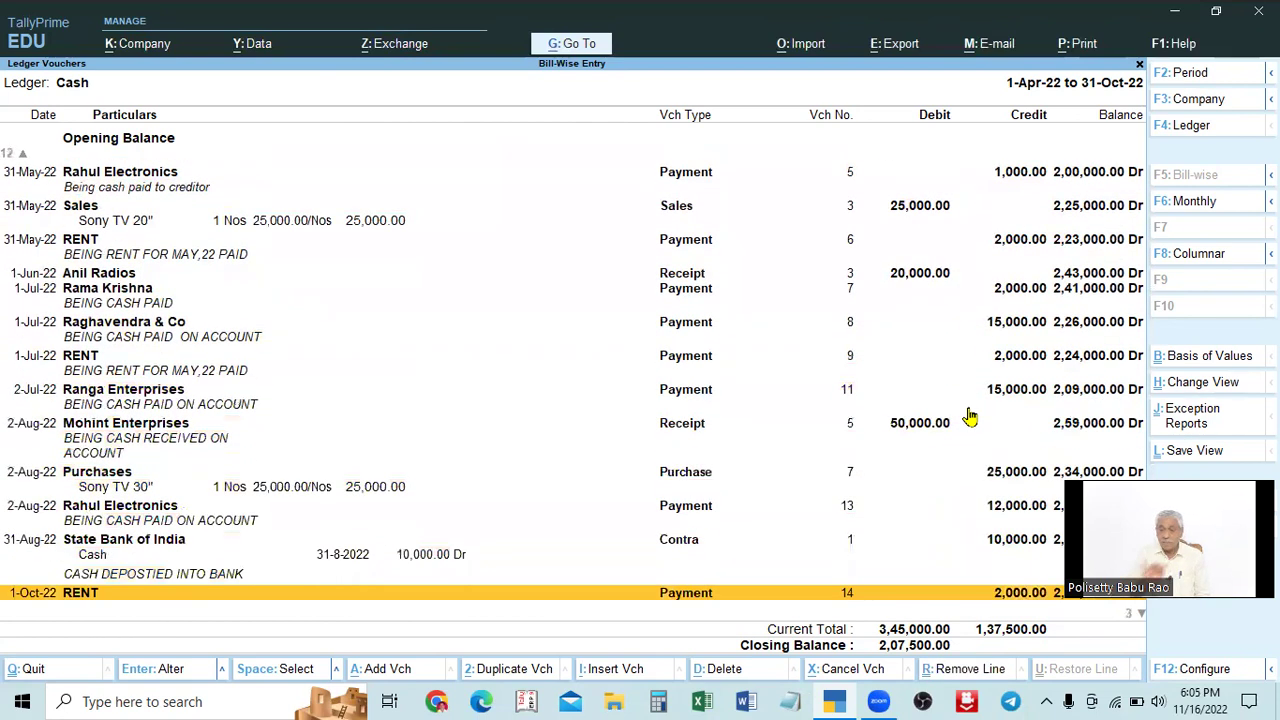
{"action": "key", "text": "Down"}
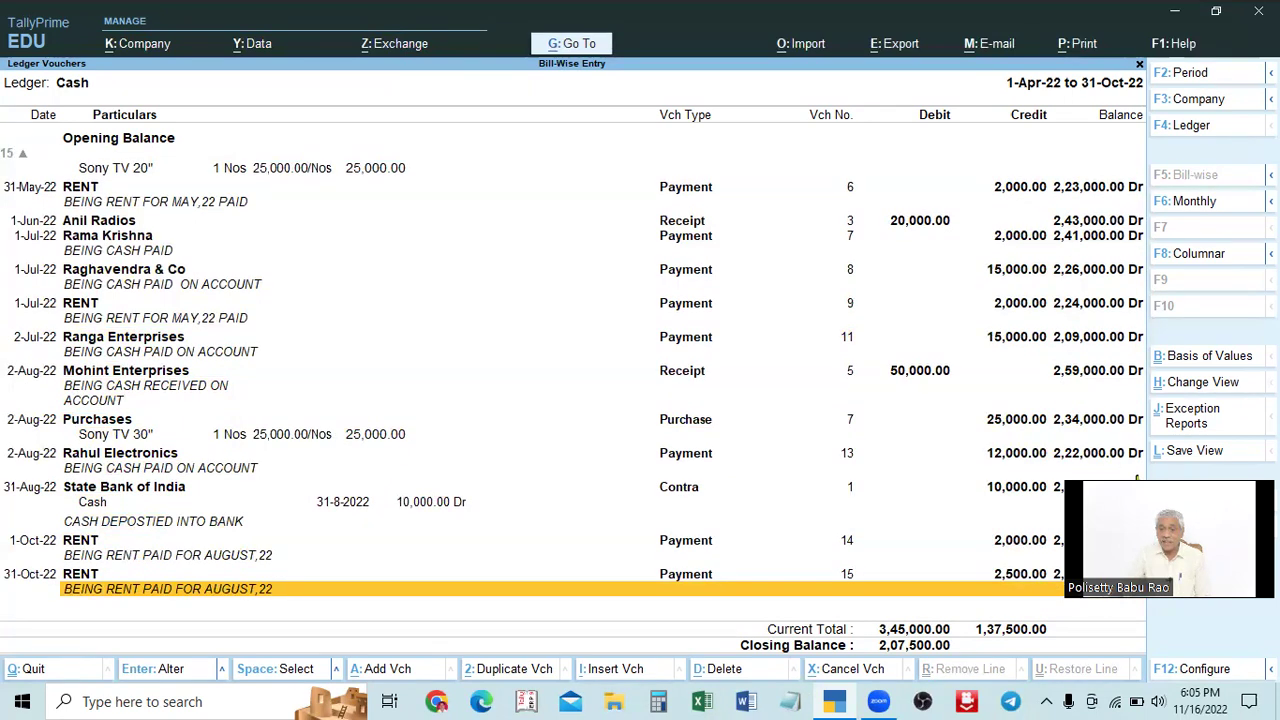
{"action": "left_click", "coordinate": [746, 604]}
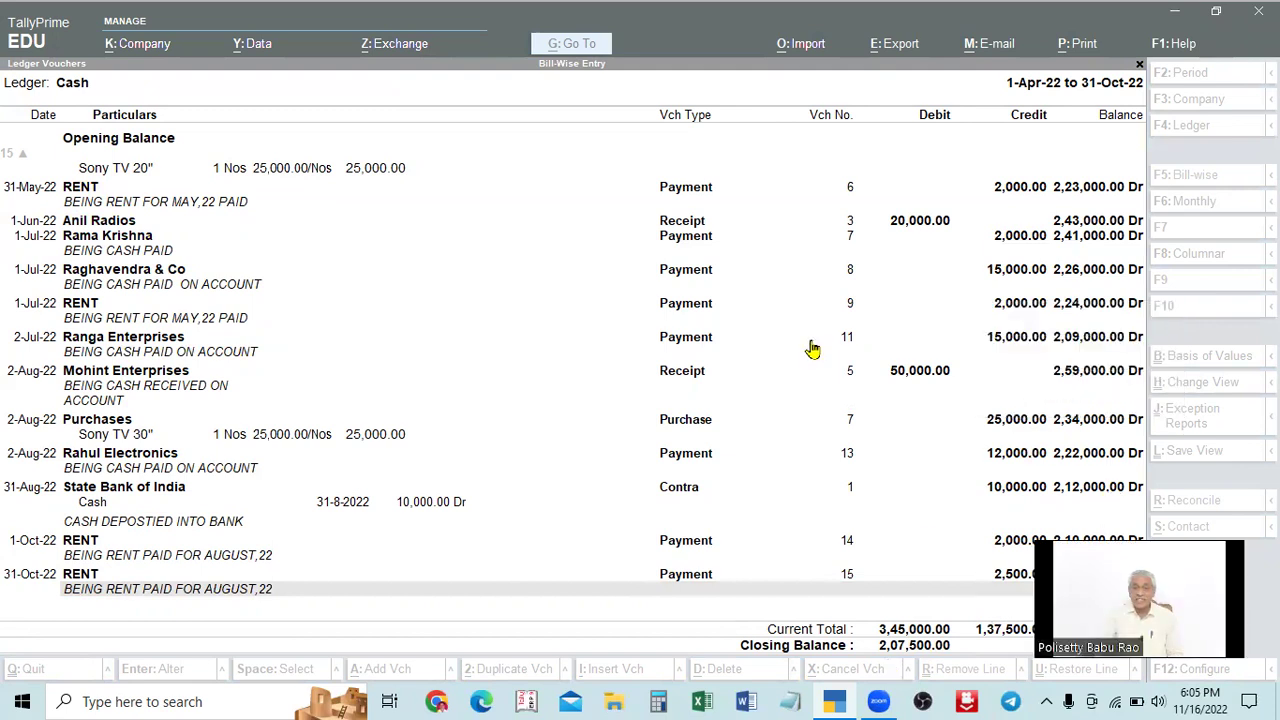
{"action": "key", "text": "Up"}
{"action": "key", "text": "Up"}
{"action": "key", "text": "Up"}
{"action": "key", "text": "Up"}
{"action": "key", "text": "Up"}
{"action": "key", "text": "Up"}
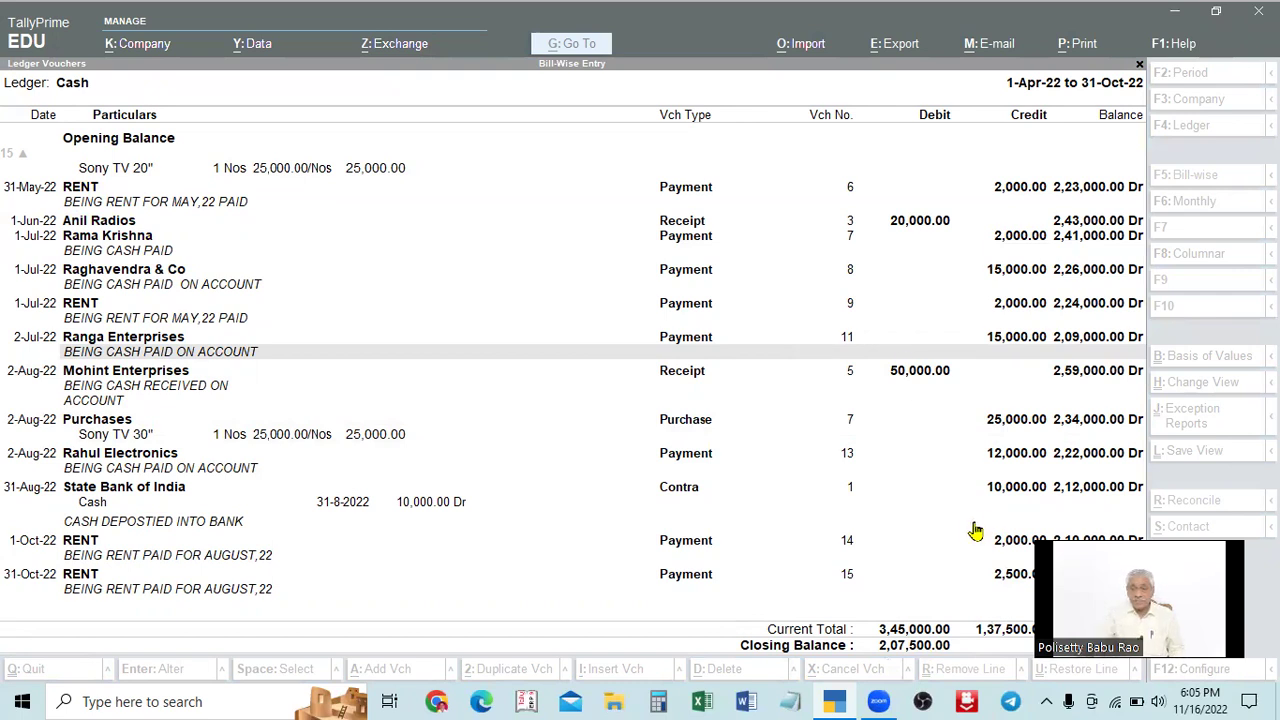
{"action": "left_click", "coordinate": [927, 512]}
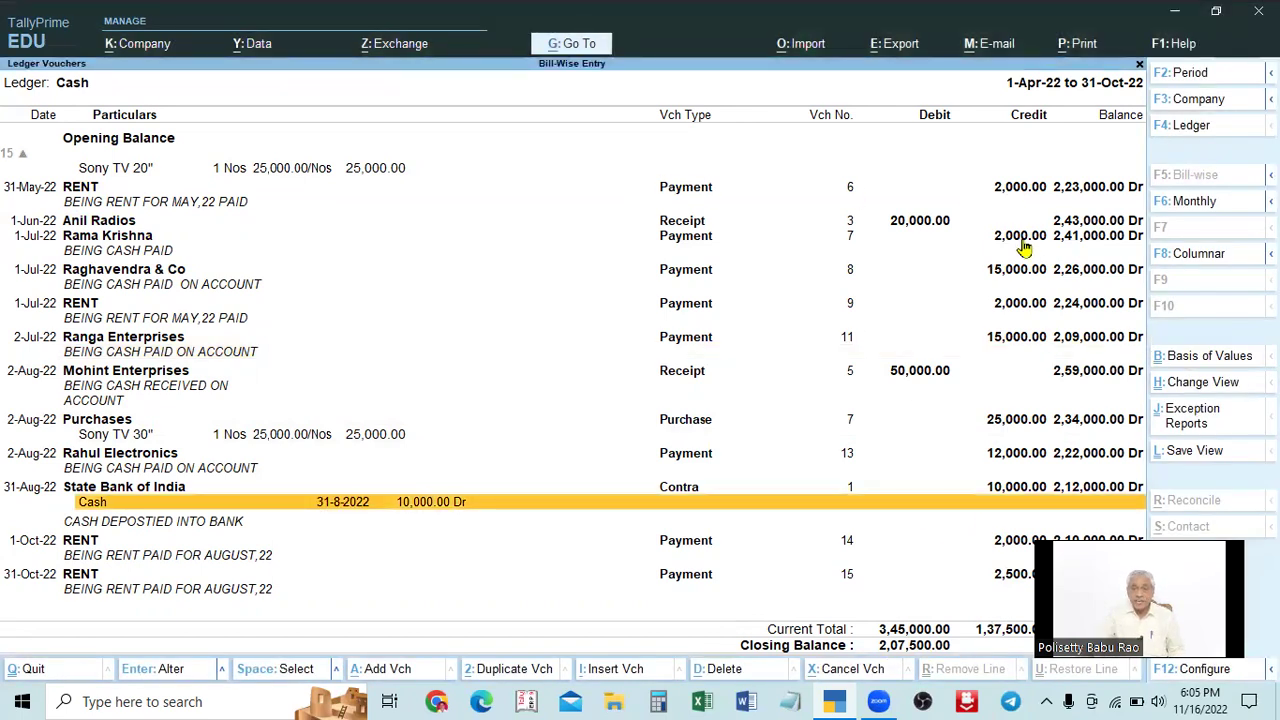
Set Show Running Balance to No in the Cash ledger's report configuration, keeping the other options.
{"action": "key", "text": "F12"}
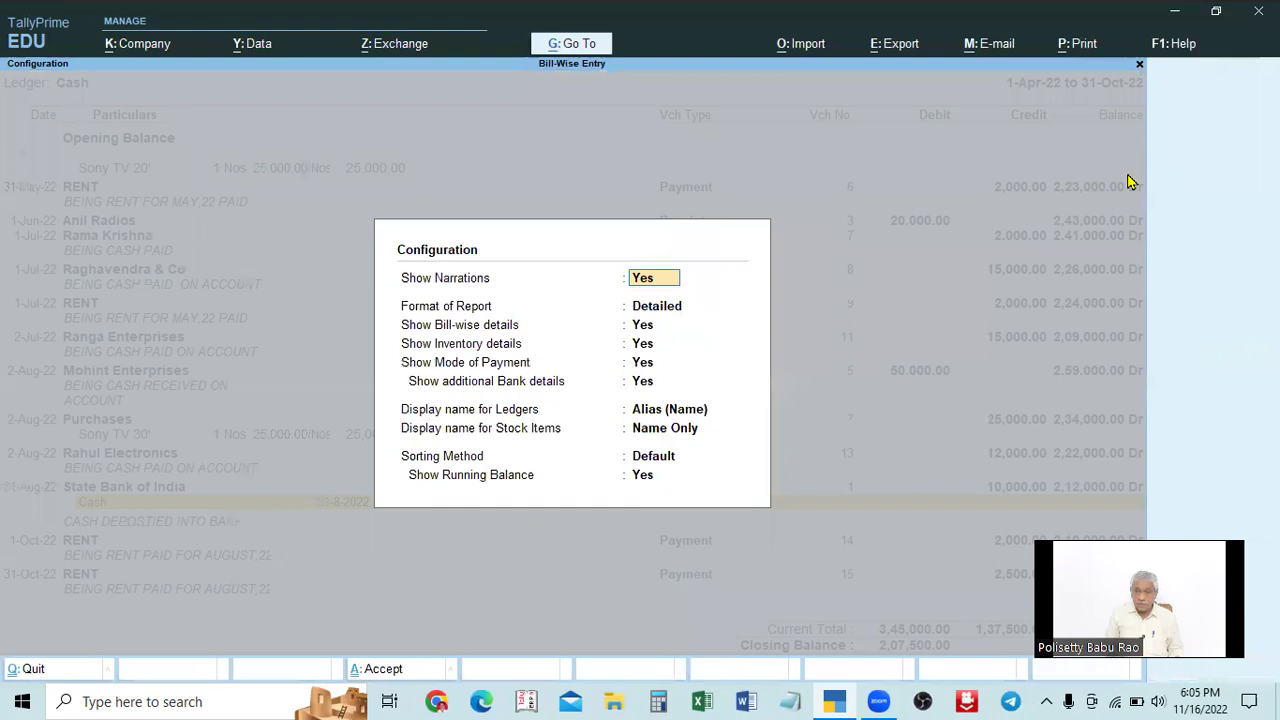
{"action": "key", "text": "Return"}
{"action": "key", "text": "Return"}
{"action": "key", "text": "Return"}
{"action": "key", "text": "Return"}
{"action": "key", "text": "Return"}
{"action": "key", "text": "Return"}
{"action": "key", "text": "Return"}
{"action": "key", "text": "Return"}
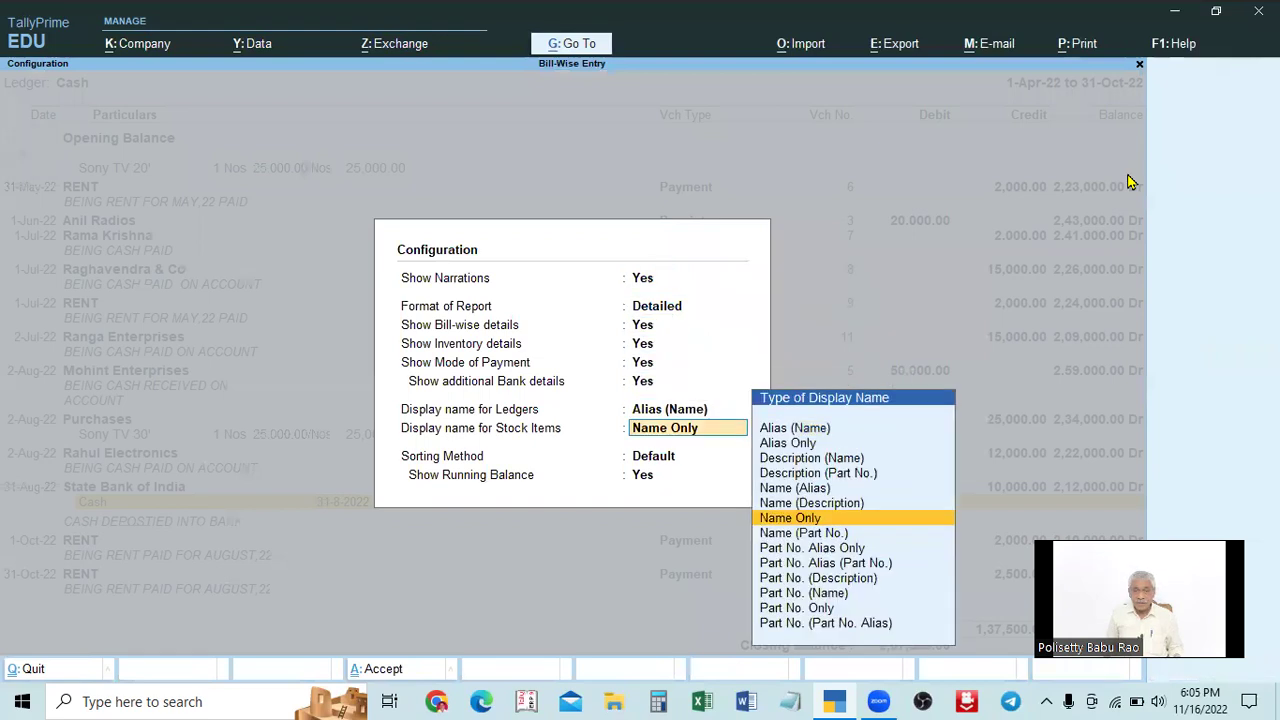
{"action": "key", "text": "Return"}
{"action": "key", "text": "n"}
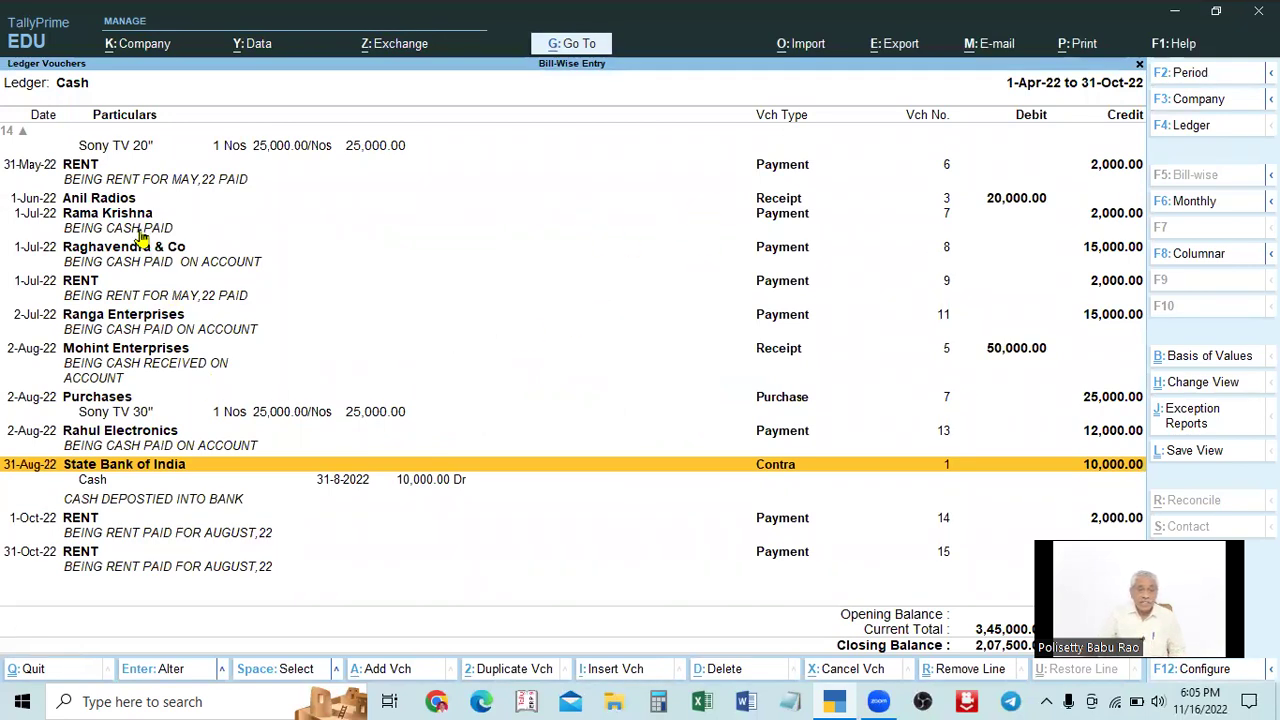
Open the list of ledgers for the report and choose Cash again.
{"action": "key", "text": "Down"}
{"action": "key", "text": "Up"}
{"action": "key", "text": "Up"}
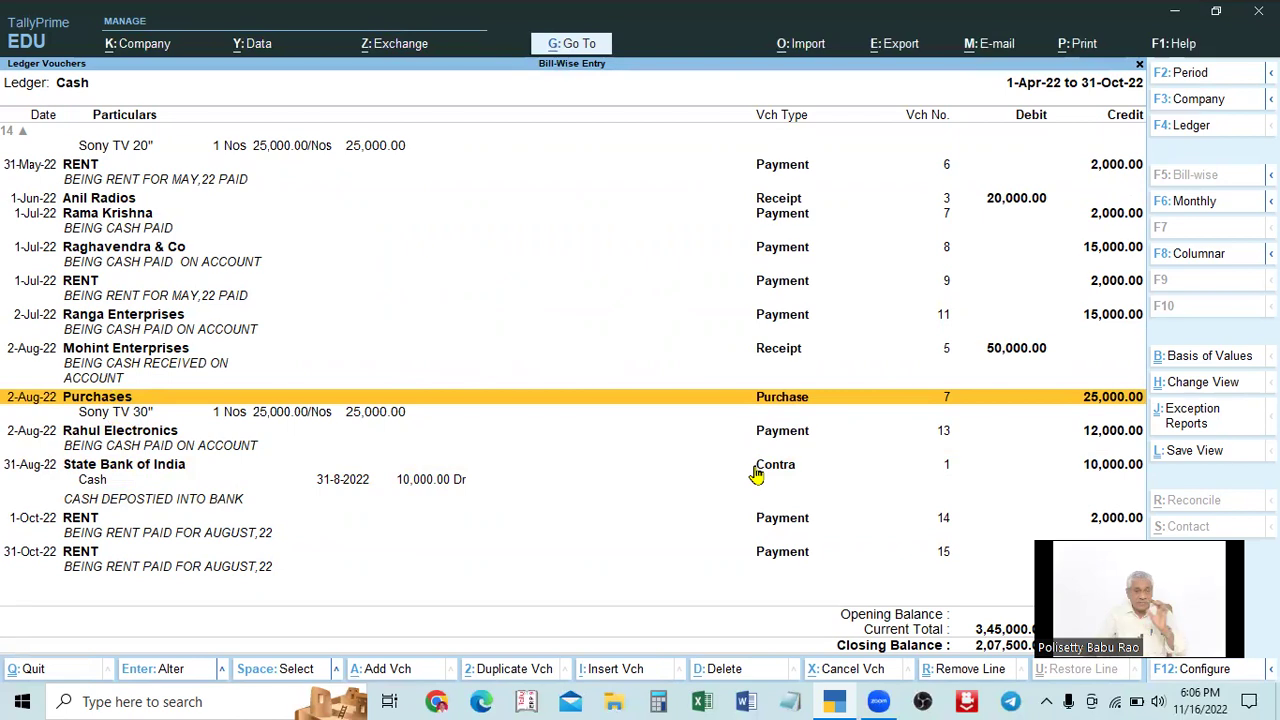
{"action": "left_click", "coordinate": [1189, 134]}
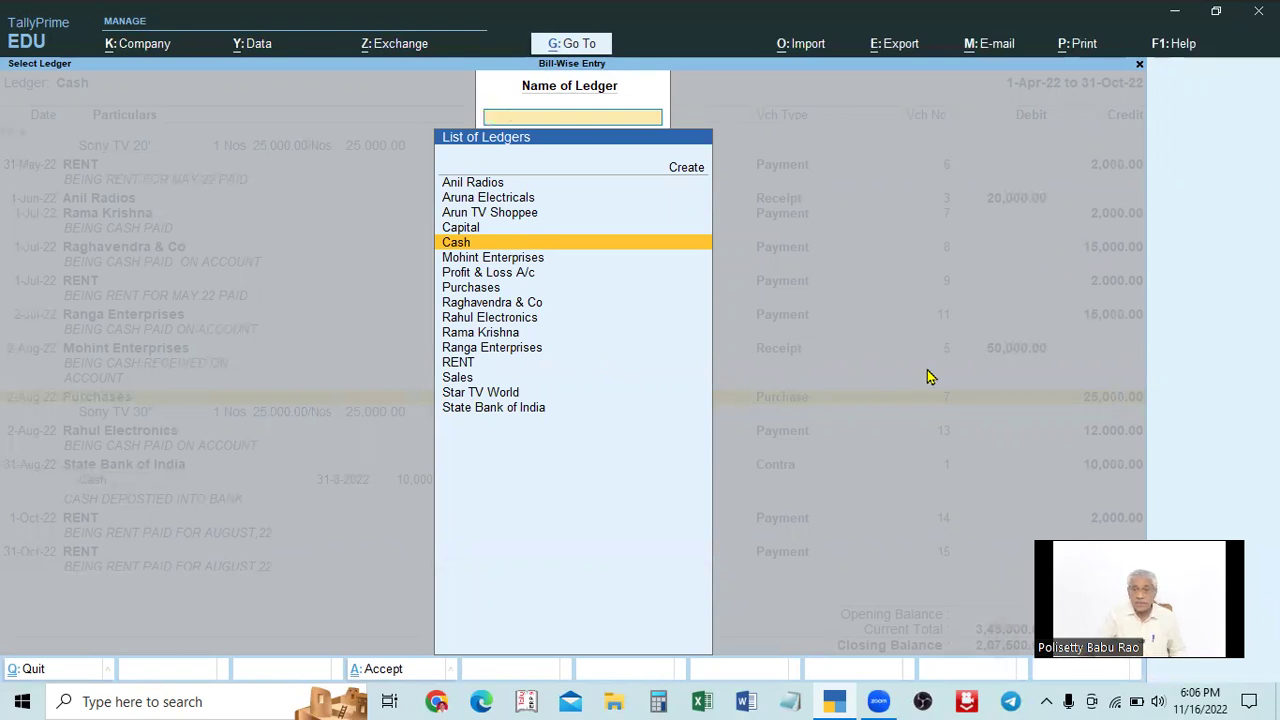
{"action": "key", "text": "Return"}
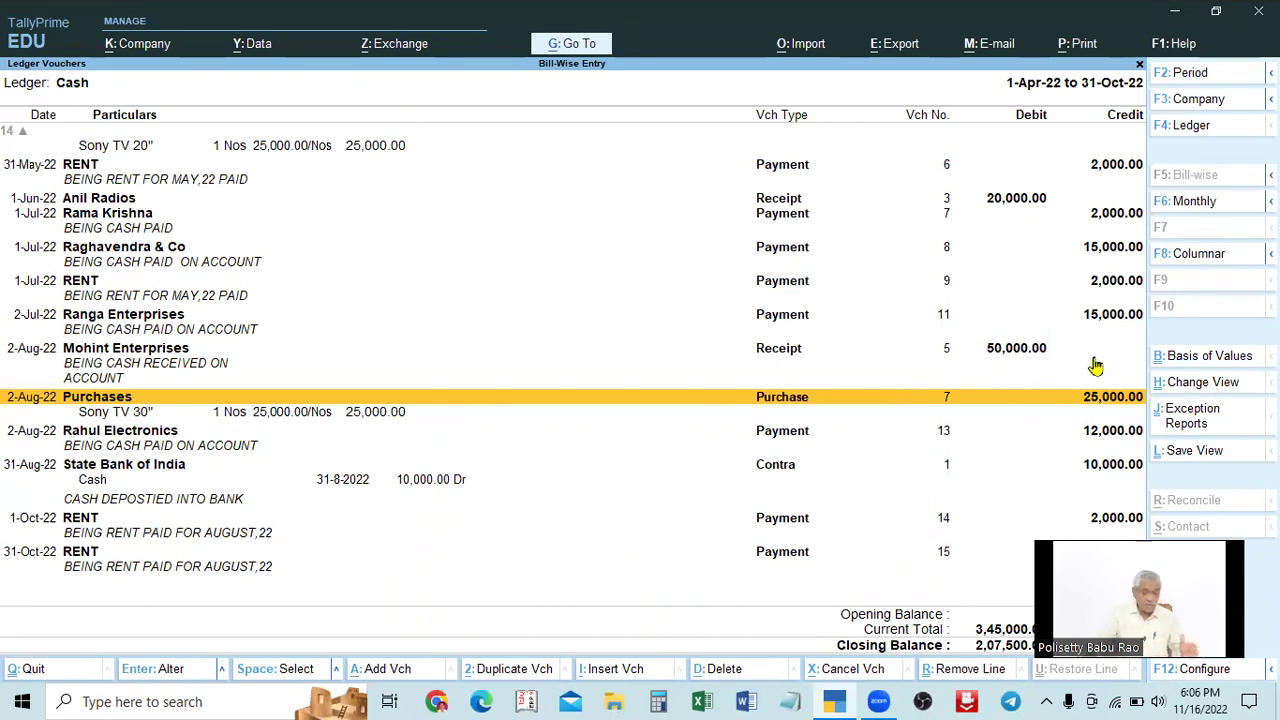
Look at the Cash ledger's monthly summary, return to the vouchers and go through the May to August entries.
{"action": "left_click", "coordinate": [1193, 204]}
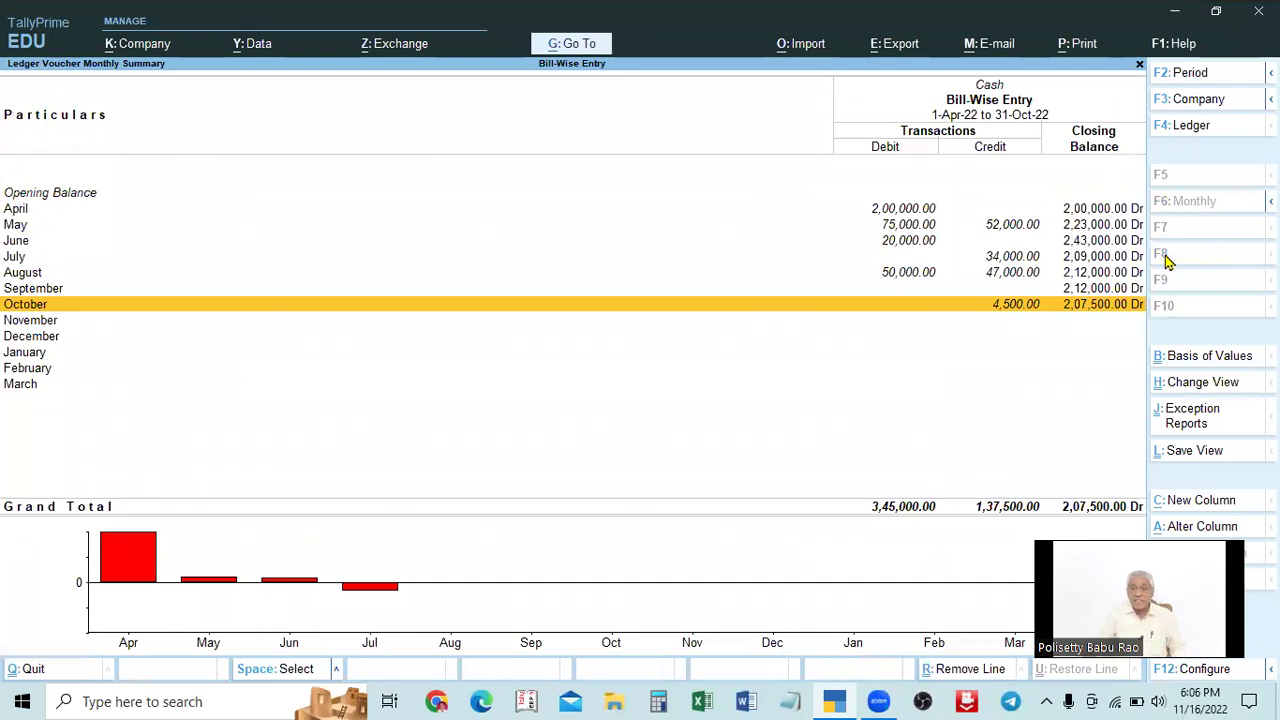
{"action": "key", "text": "Escape"}
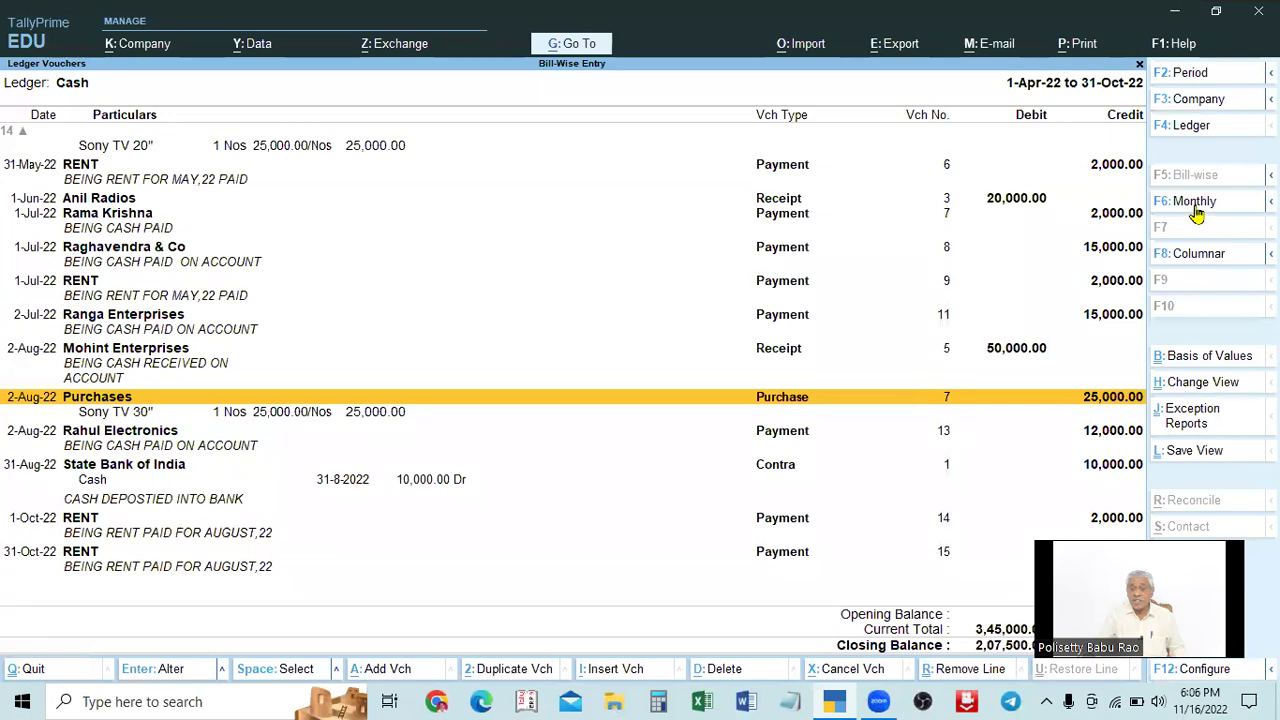
{"action": "key", "text": "Up"}
{"action": "key", "text": "Up"}
{"action": "key", "text": "Up"}
{"action": "key", "text": "Up"}
{"action": "key", "text": "Up"}
{"action": "key", "text": "Up"}
{"action": "key", "text": "Up"}
{"action": "key", "text": "Up"}
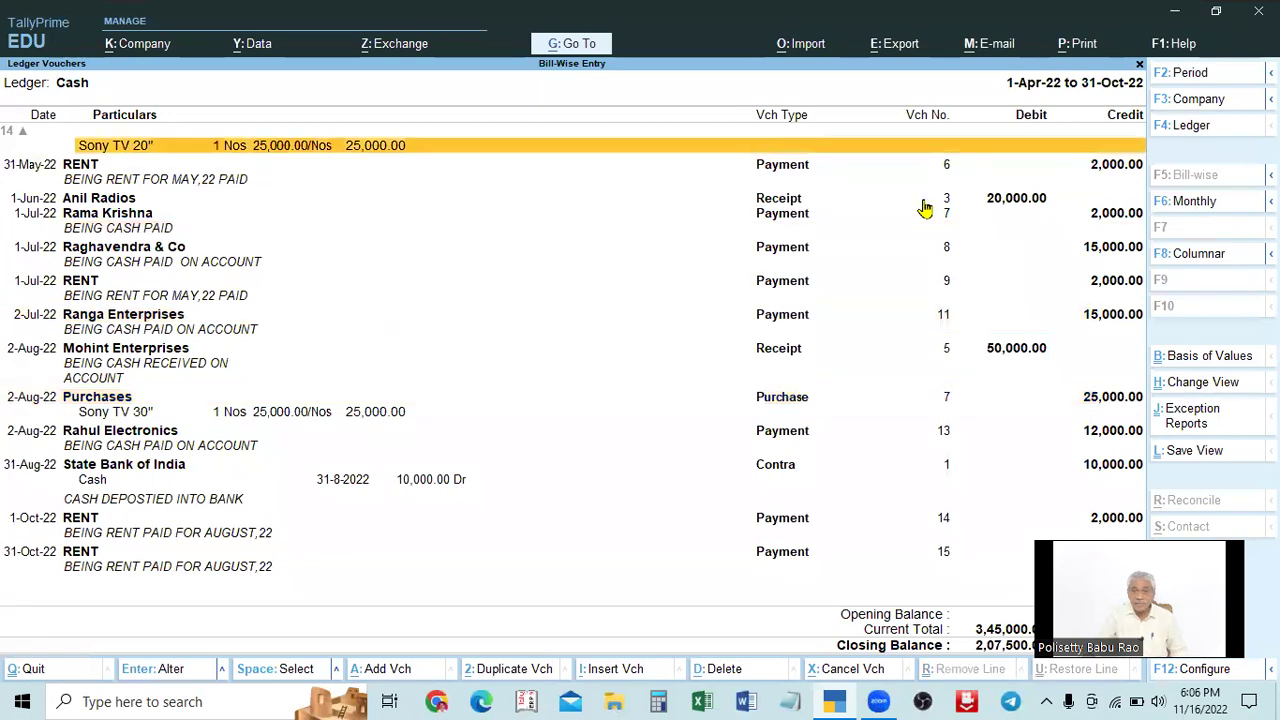
{"action": "key", "text": "Down"}
{"action": "key", "text": "Down"}
{"action": "key", "text": "Down"}
{"action": "key", "text": "Down"}
{"action": "key", "text": "Down"}
{"action": "key", "text": "Down"}
{"action": "key", "text": "Down"}
{"action": "key", "text": "Down"}
{"action": "key", "text": "Up"}
{"action": "key", "text": "Up"}
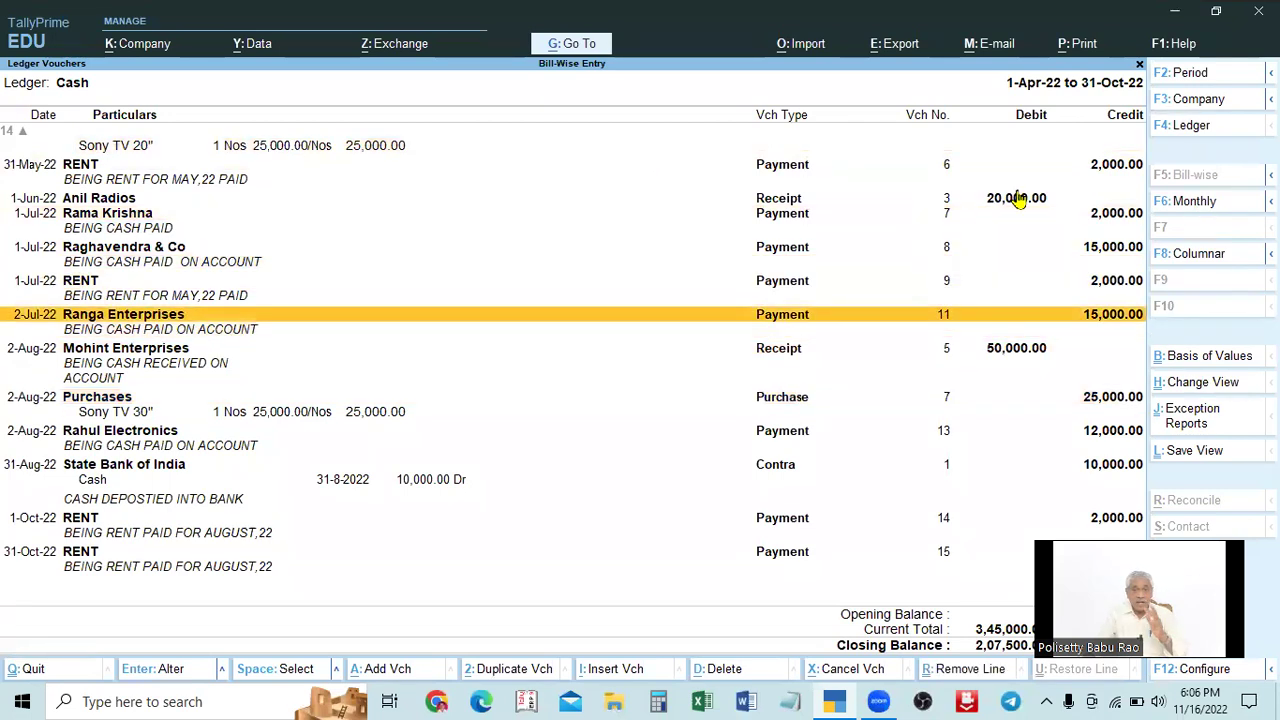
{"action": "key", "text": "Down"}
{"action": "key", "text": "Down"}
{"action": "key", "text": "Down"}
{"action": "key", "text": "Down"}
{"action": "key", "text": "Down"}
{"action": "key", "text": "Down"}
{"action": "key", "text": "Down"}
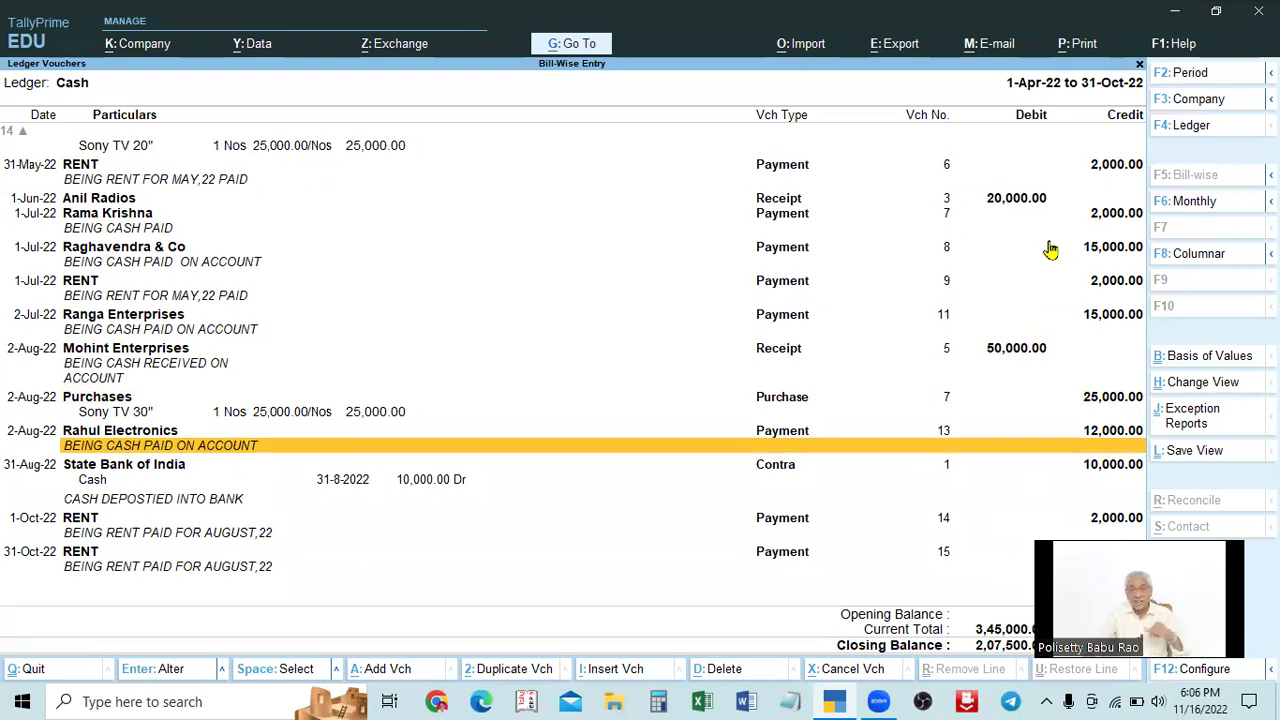
Go back up the Cash ledger to the first Capital receipt of 1-Apr-22.
{"action": "key", "text": "Up"}
{"action": "key", "text": "Up"}
{"action": "key", "text": "Up"}
{"action": "key", "text": "Up"}
{"action": "key", "text": "Up"}
{"action": "key", "text": "Up"}
{"action": "key", "text": "Up"}
{"action": "key", "text": "Up"}
{"action": "key", "text": "Up"}
{"action": "key", "text": "Up"}
{"action": "key", "text": "Up"}
{"action": "key", "text": "Up"}
{"action": "key", "text": "Up"}
{"action": "key", "text": "Up"}
{"action": "key", "text": "Up"}
{"action": "key", "text": "Up"}
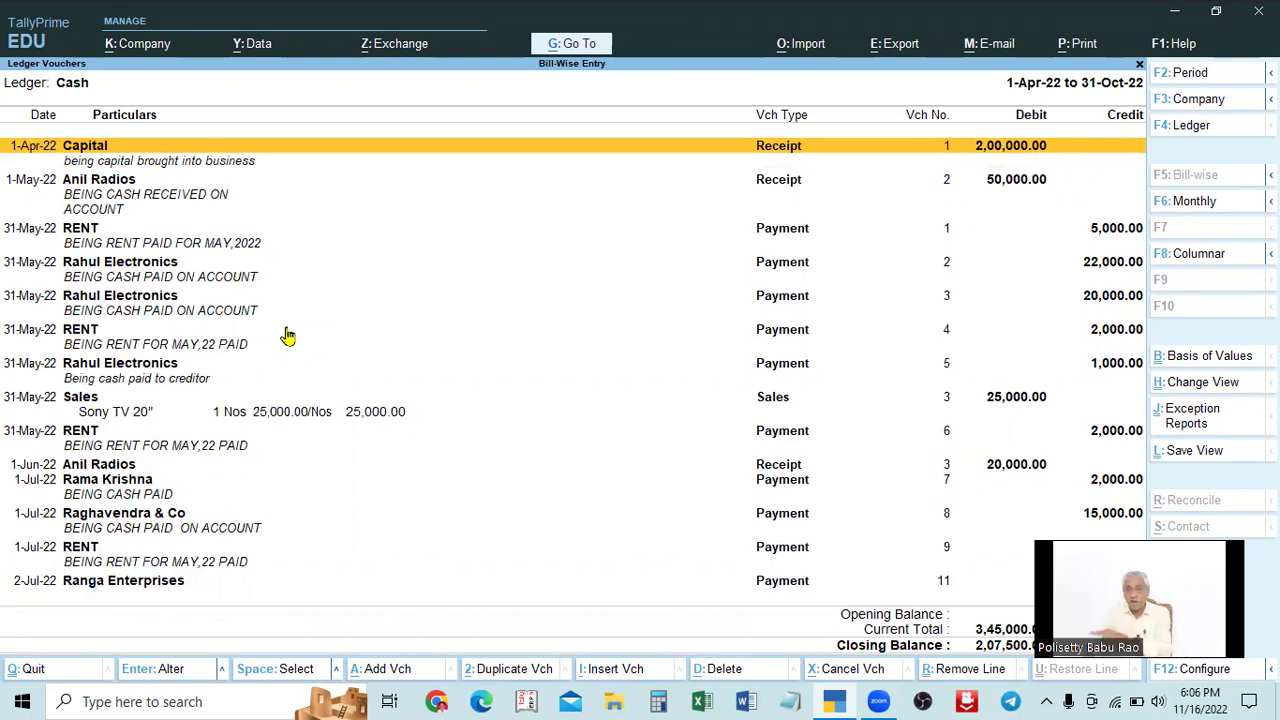
Check the April, May and June figures in Cash's monthly summary and return to the ledger vouchers.
{"action": "left_click", "coordinate": [1188, 204]}
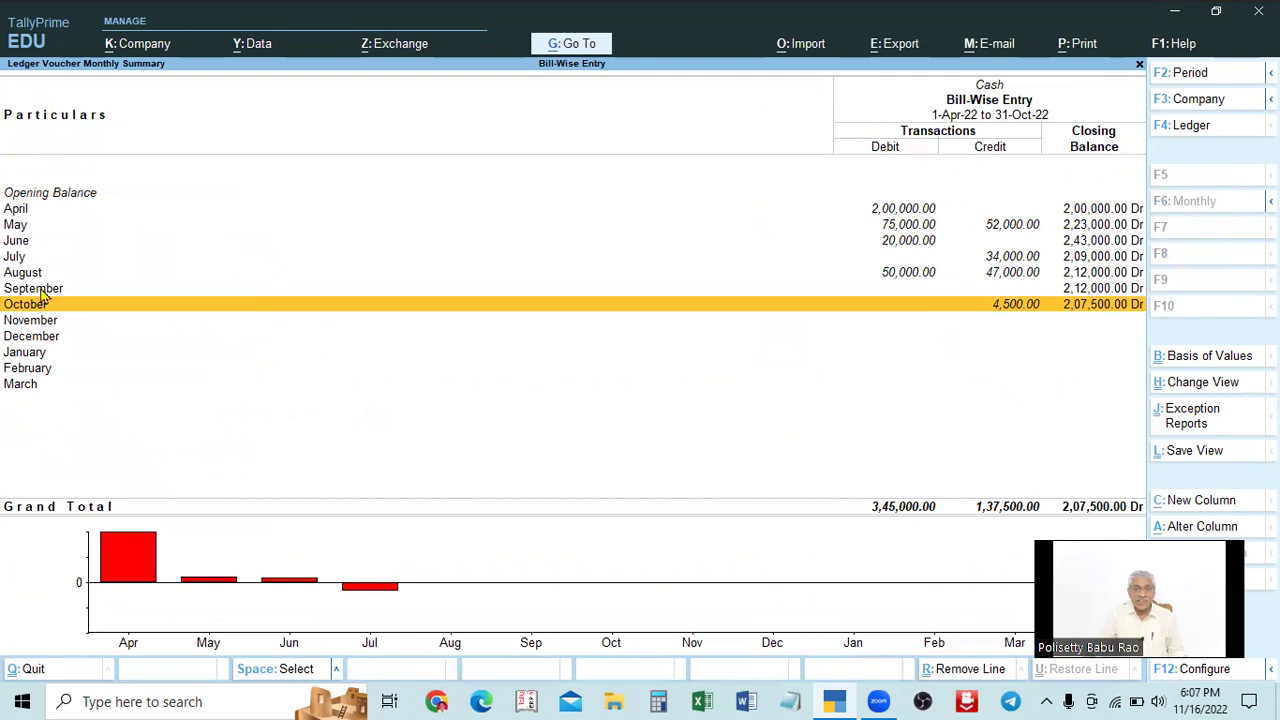
{"action": "left_click", "coordinate": [24, 213]}
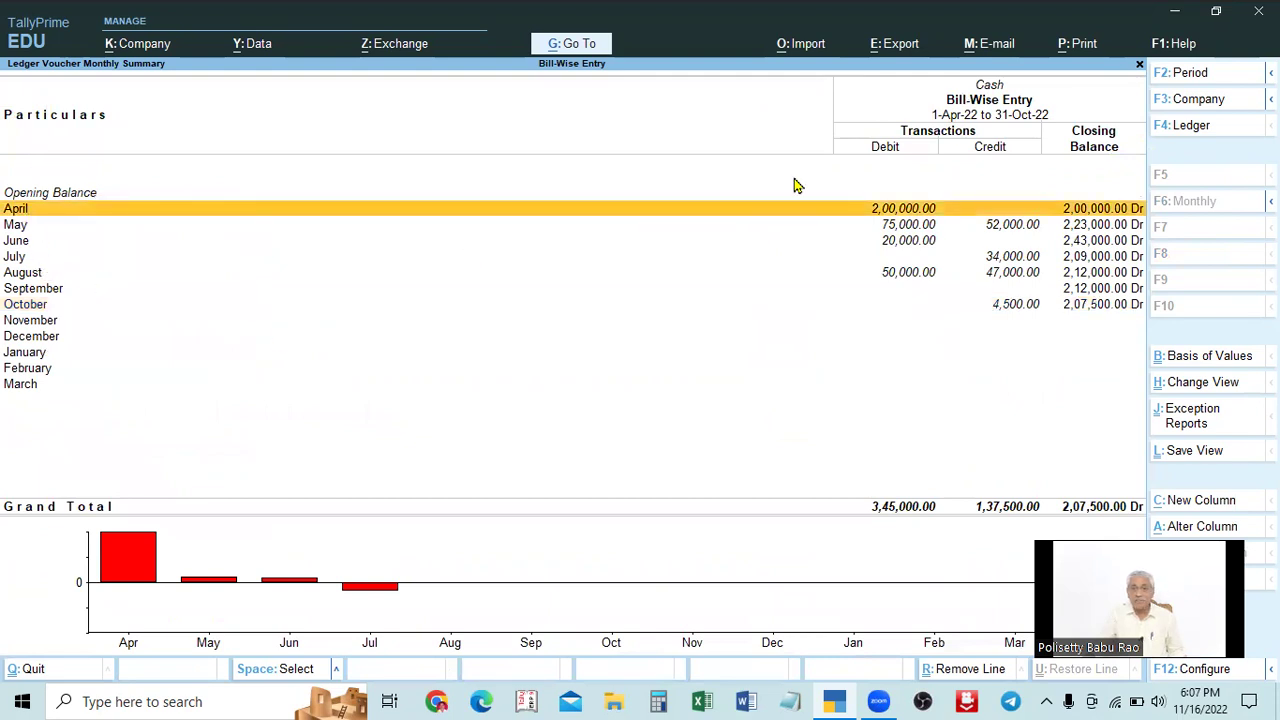
{"action": "left_click", "coordinate": [14, 229]}
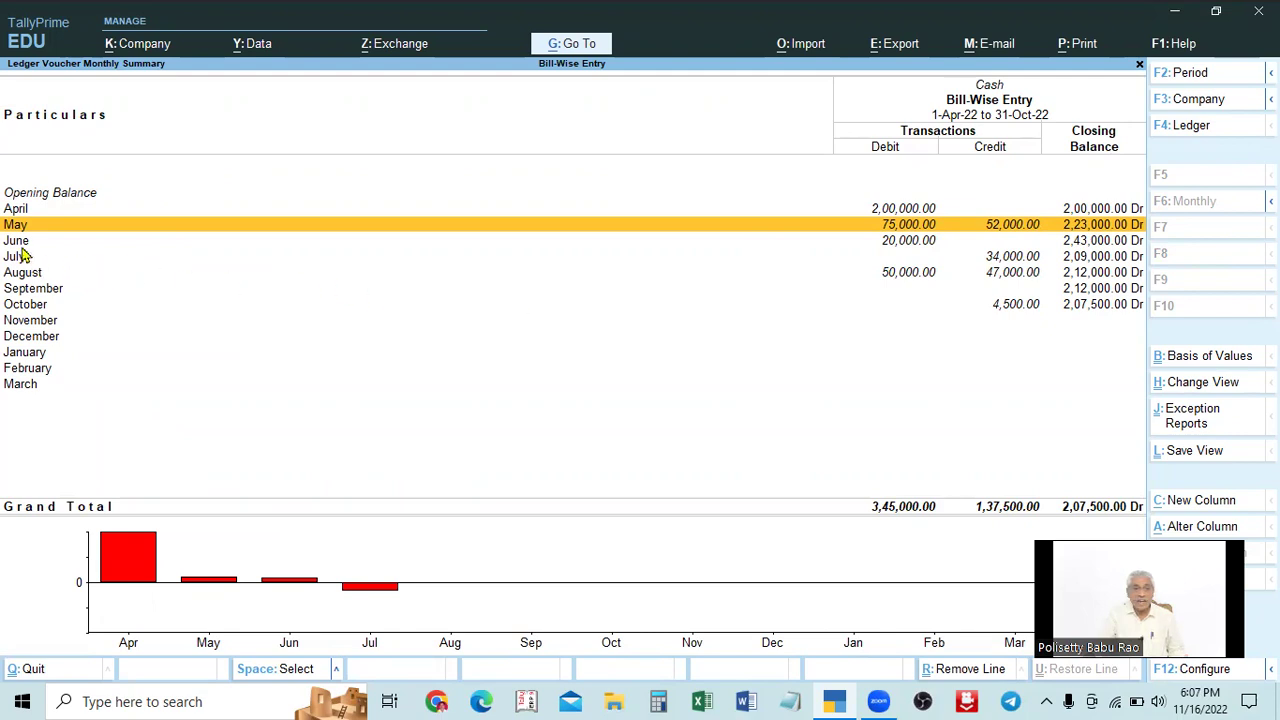
{"action": "left_click", "coordinate": [96, 244]}
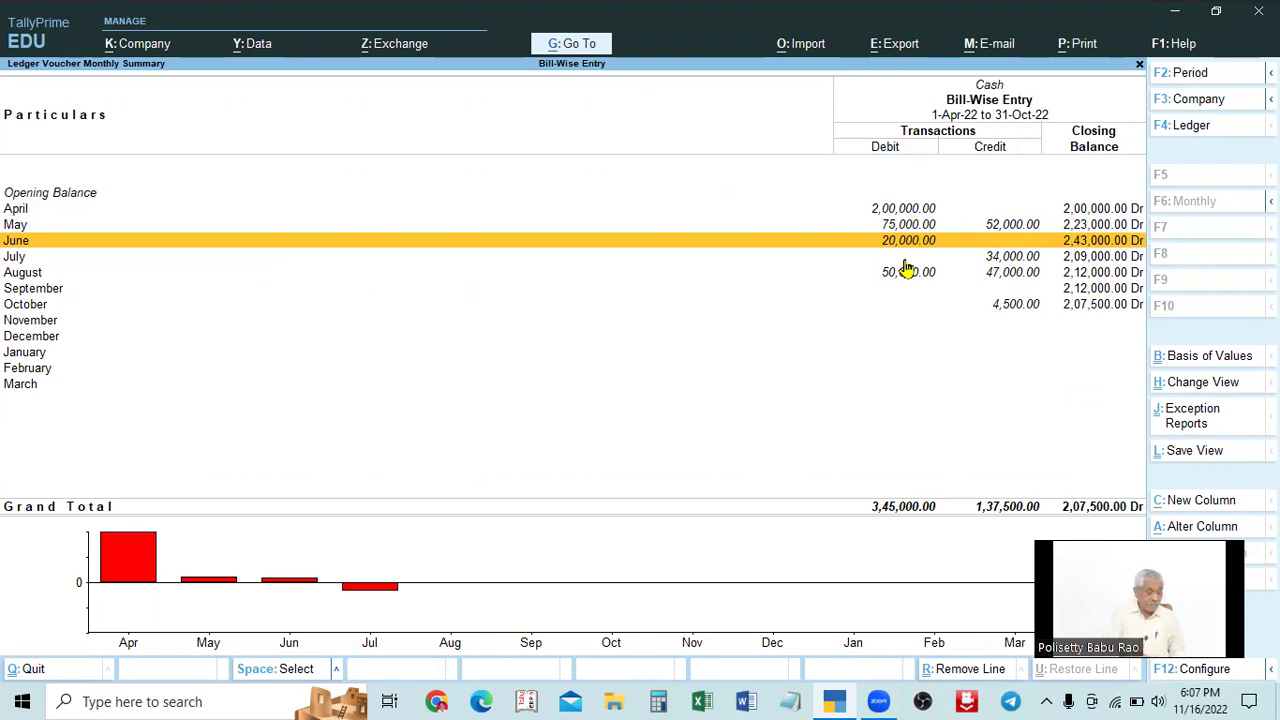
{"action": "key", "text": "Escape"}
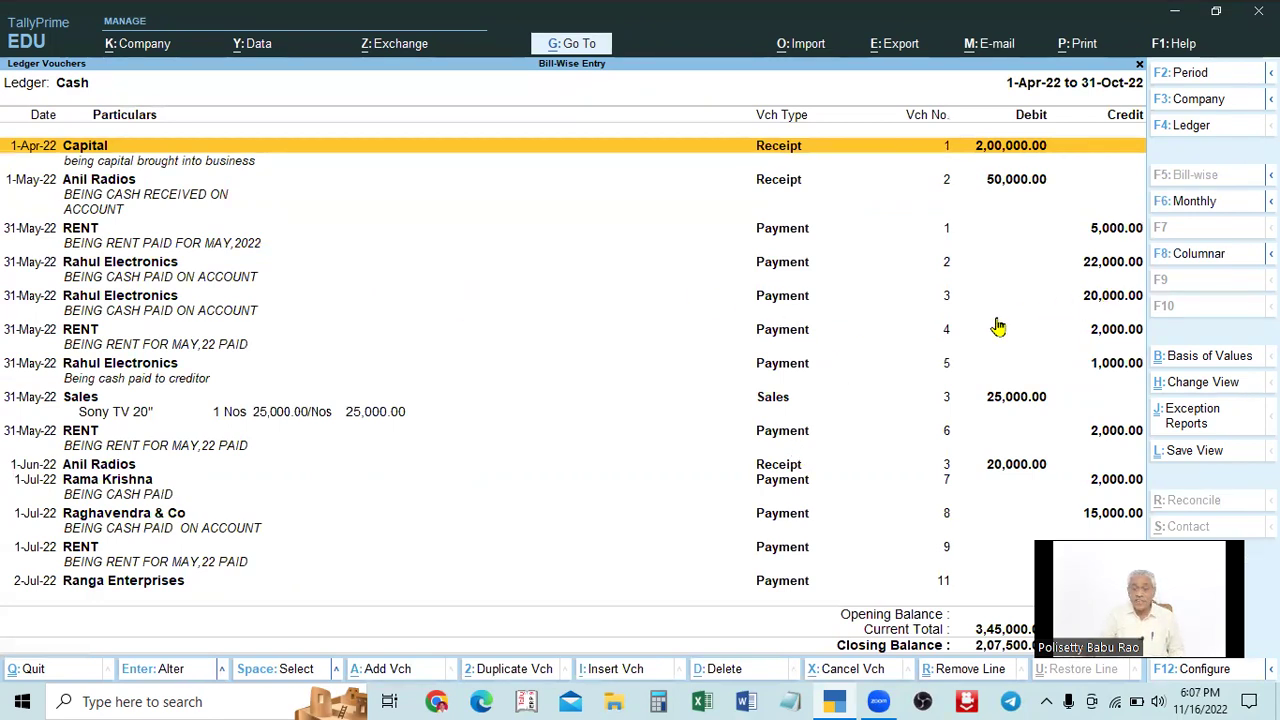
Set the columnar register for Cash to show the party's address, voucher reference number and PAN.
{"action": "left_click", "coordinate": [1190, 258]}
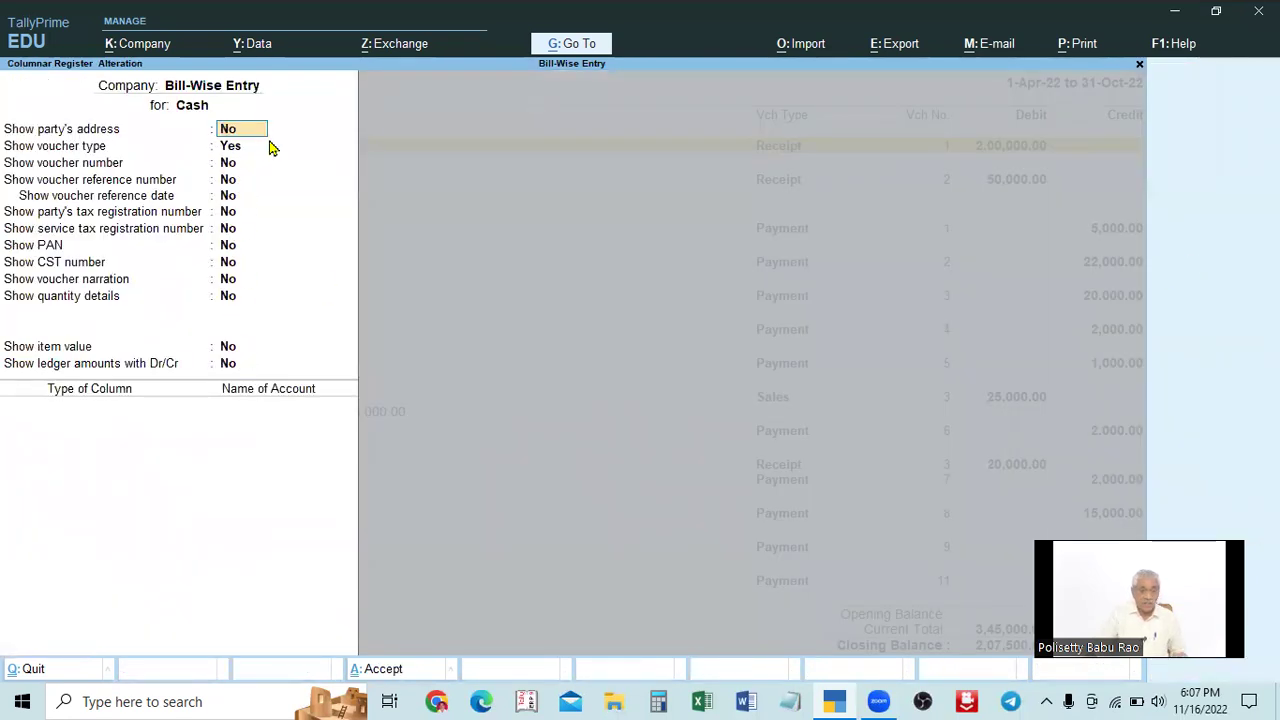
{"action": "type", "text": "y"}
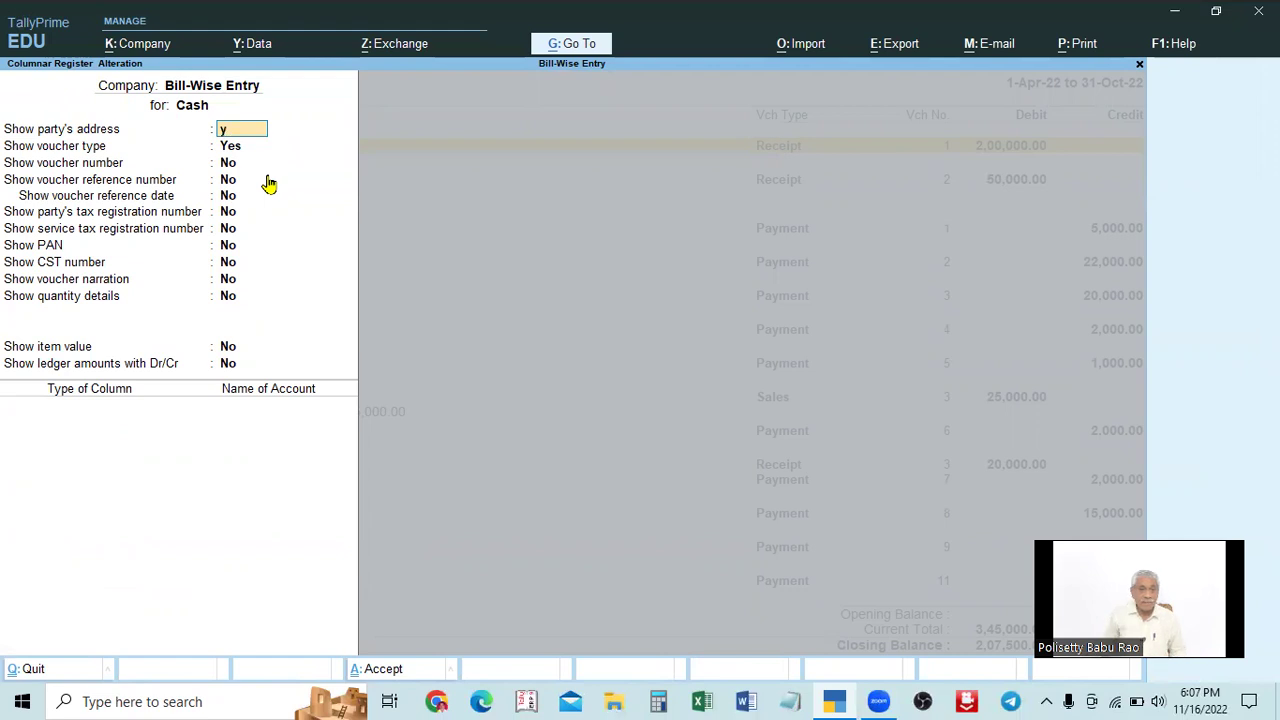
{"action": "key", "text": "Return"}
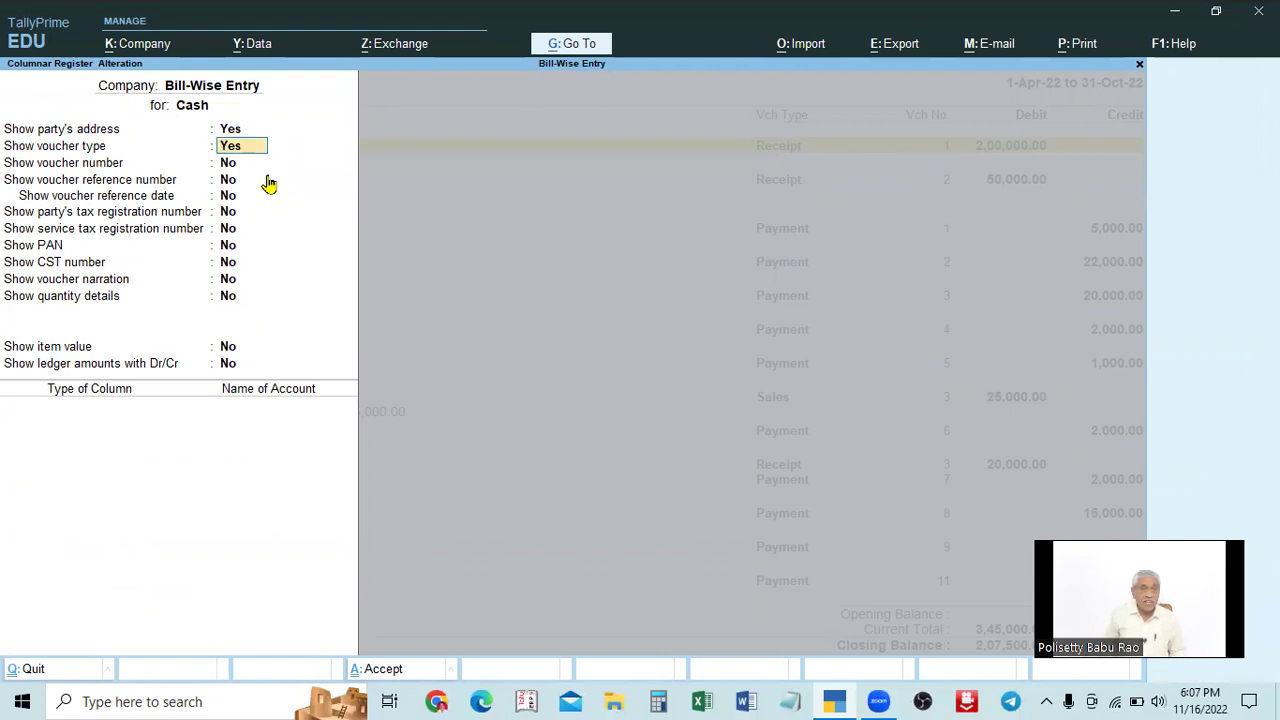
{"action": "key", "text": "Return"}
{"action": "key", "text": "Return"}
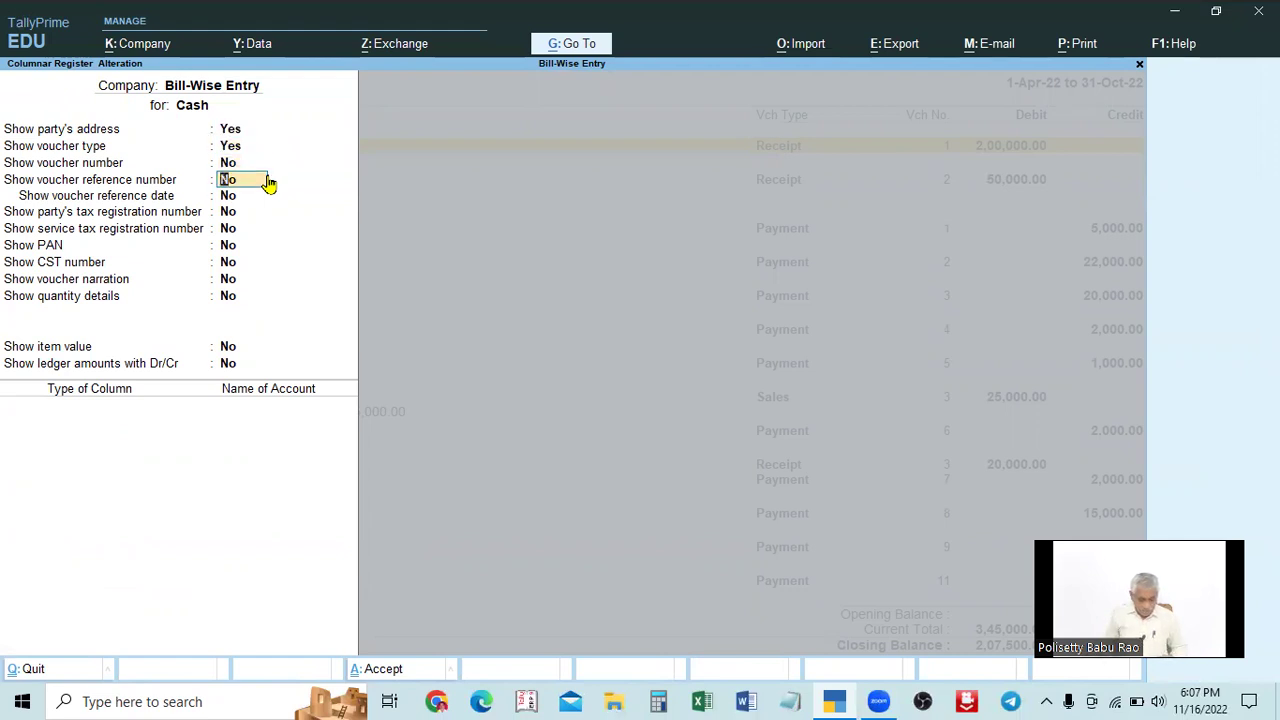
{"action": "key", "text": "Return"}
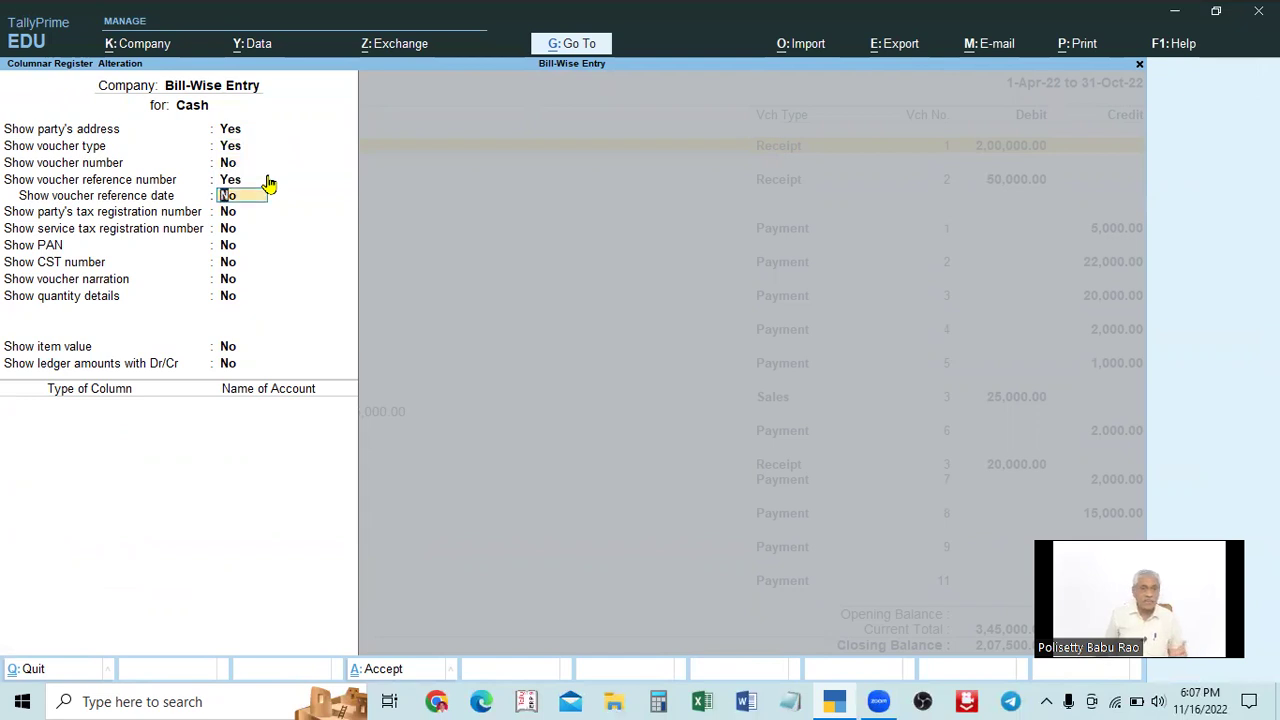
{"action": "key", "text": "Return"}
{"action": "key", "text": "Return"}
{"action": "key", "text": "Return"}
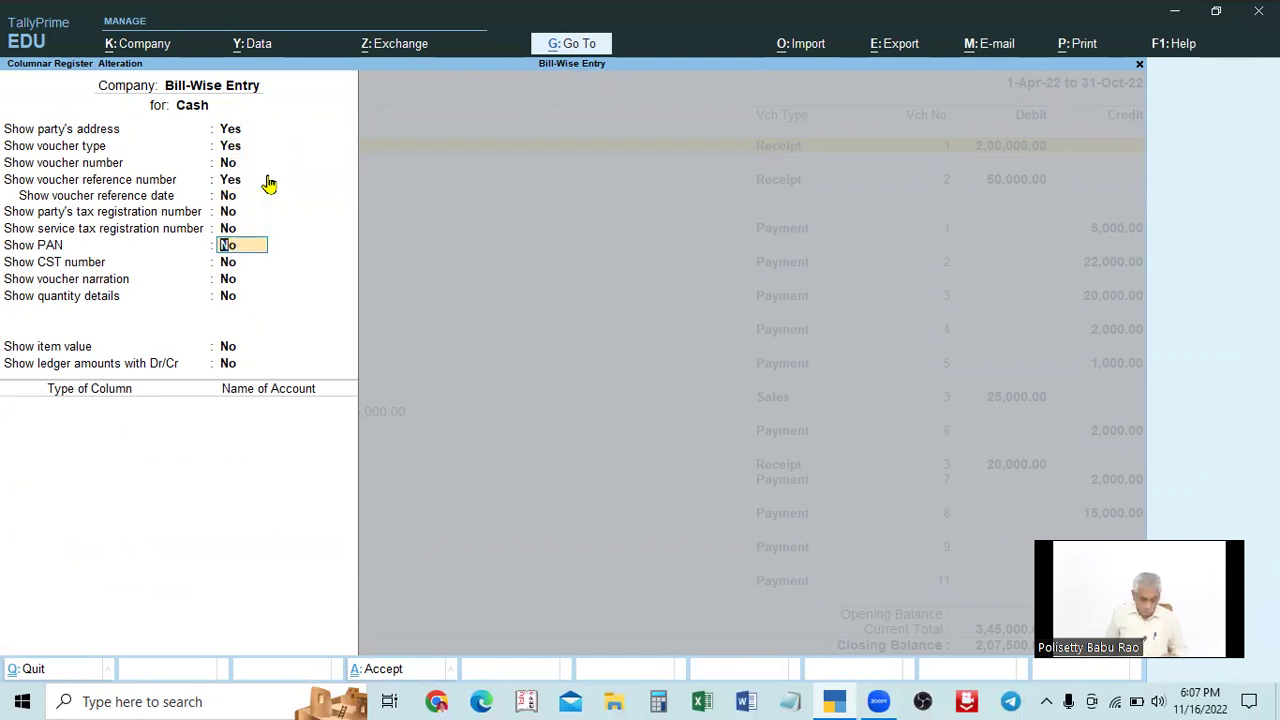
{"action": "key", "text": "Return"}
{"action": "key", "text": "Return"}
{"action": "key", "text": "Return"}
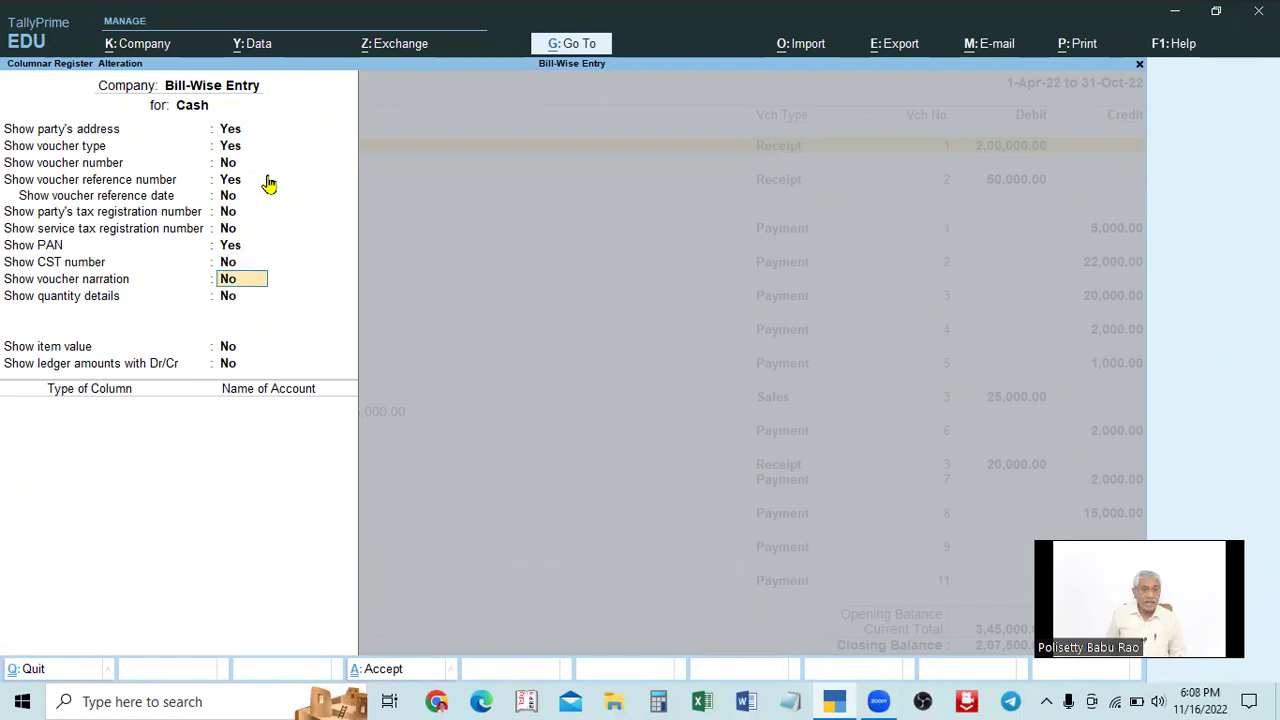
Include quantity details in the columnar register and accept the remaining options to display the Cash ledger in columns.
{"action": "type", "text": "y"}
{"action": "key", "text": "Return"}
{"action": "key", "text": "Return"}
{"action": "key", "text": "Return"}
{"action": "key", "text": "Return"}
{"action": "key", "text": "Return"}
{"action": "key", "text": "Return"}
{"action": "key", "text": "Return"}
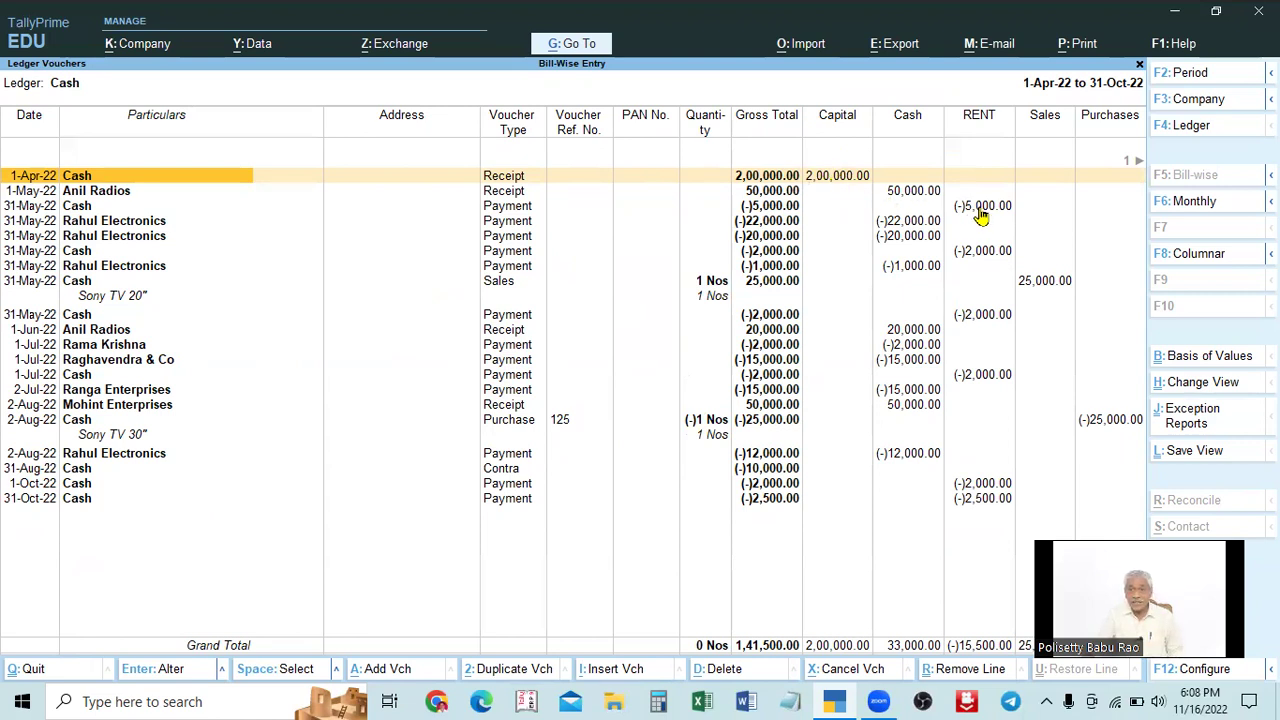
Go across the columnar Cash register to its last column, State Bank of India.
{"action": "left_click", "coordinate": [1137, 163]}
{"action": "left_click", "coordinate": [1137, 165]}
{"action": "left_click", "coordinate": [1137, 165]}
{"action": "left_click", "coordinate": [1137, 165]}
{"action": "left_click", "coordinate": [1137, 165]}
{"action": "left_click", "coordinate": [1137, 163]}
{"action": "left_click", "coordinate": [1137, 163]}
{"action": "left_click", "coordinate": [1137, 163]}
{"action": "left_click", "coordinate": [1137, 163]}
{"action": "left_click", "coordinate": [1137, 163]}
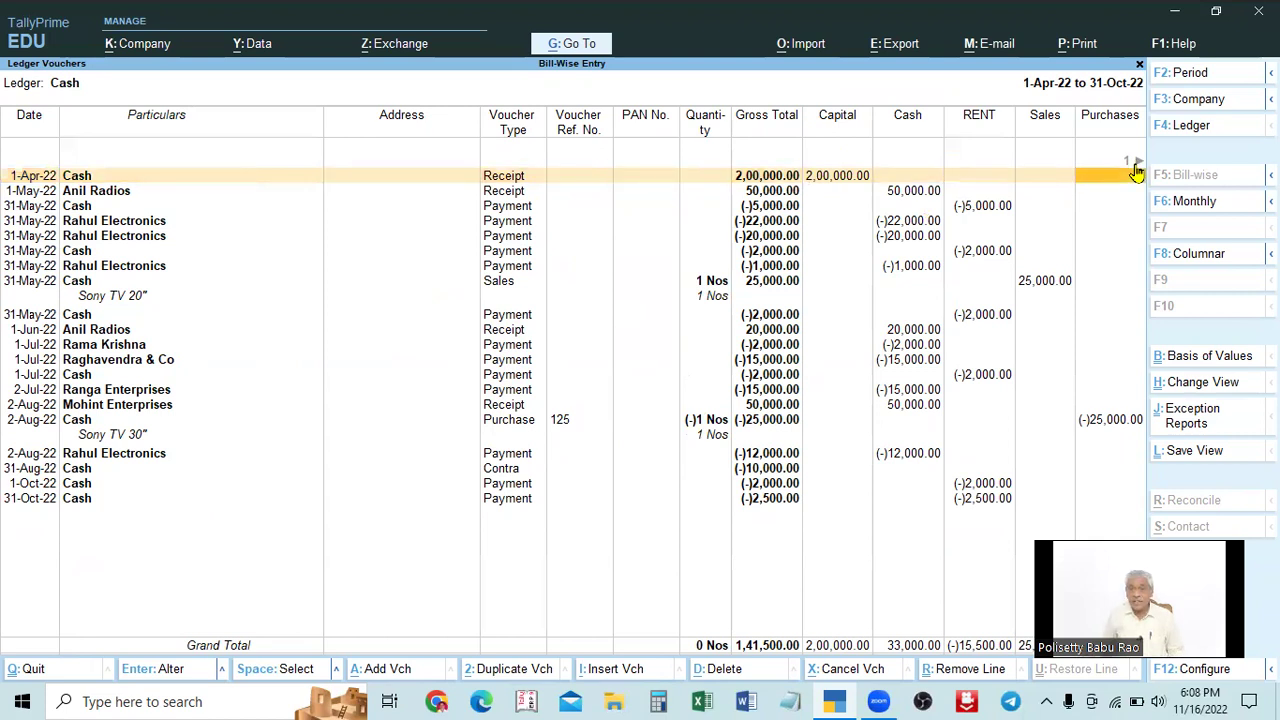
{"action": "left_click", "coordinate": [1137, 163]}
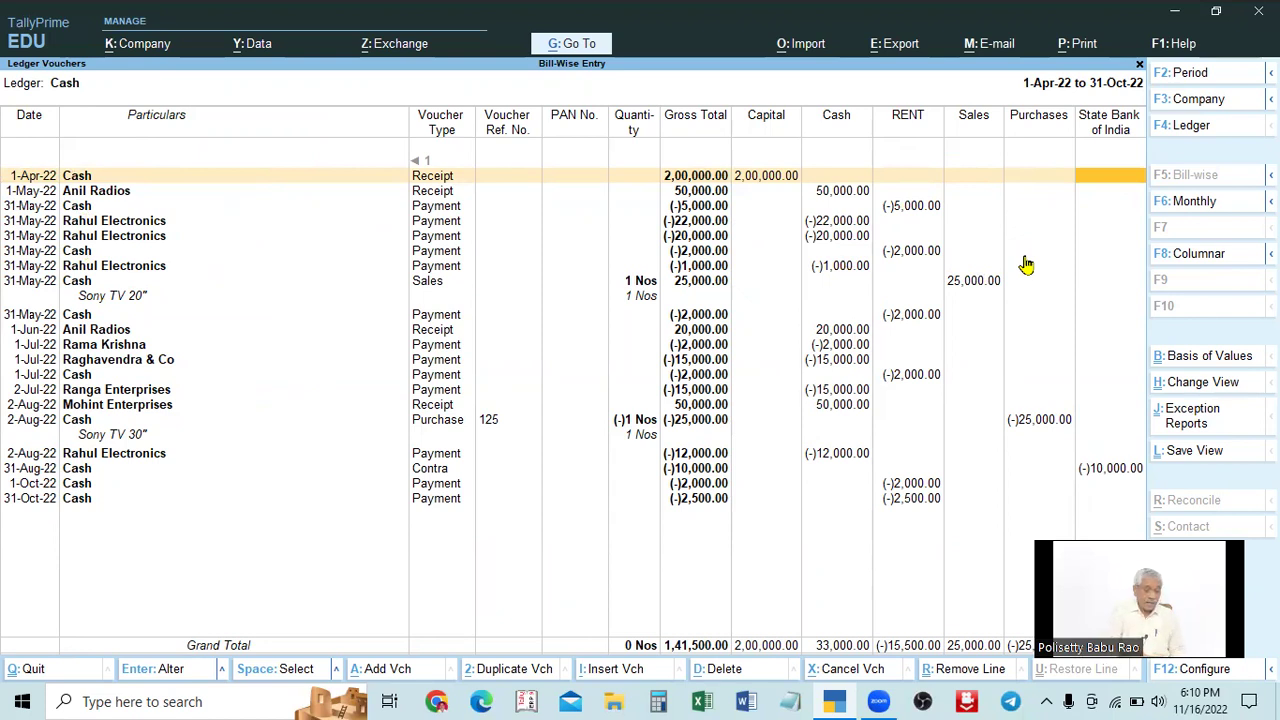
Reopen the Cash ledger from the list of ledgers and set its period to start from 1-4-22.
{"action": "key", "text": "F4"}
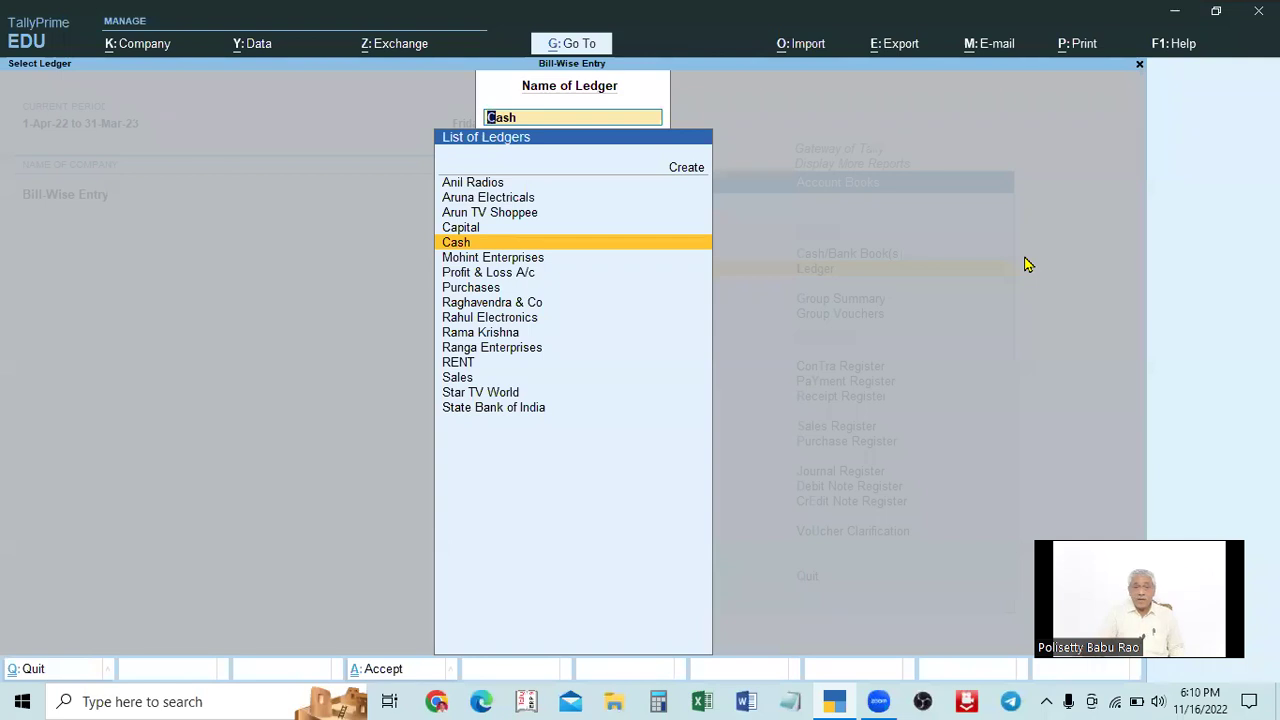
{"action": "key", "text": "Return"}
{"action": "key", "text": "F2"}
{"action": "type", "text": "1-4-22"}
{"action": "key", "text": "Return"}
{"action": "key", "text": "Return"}
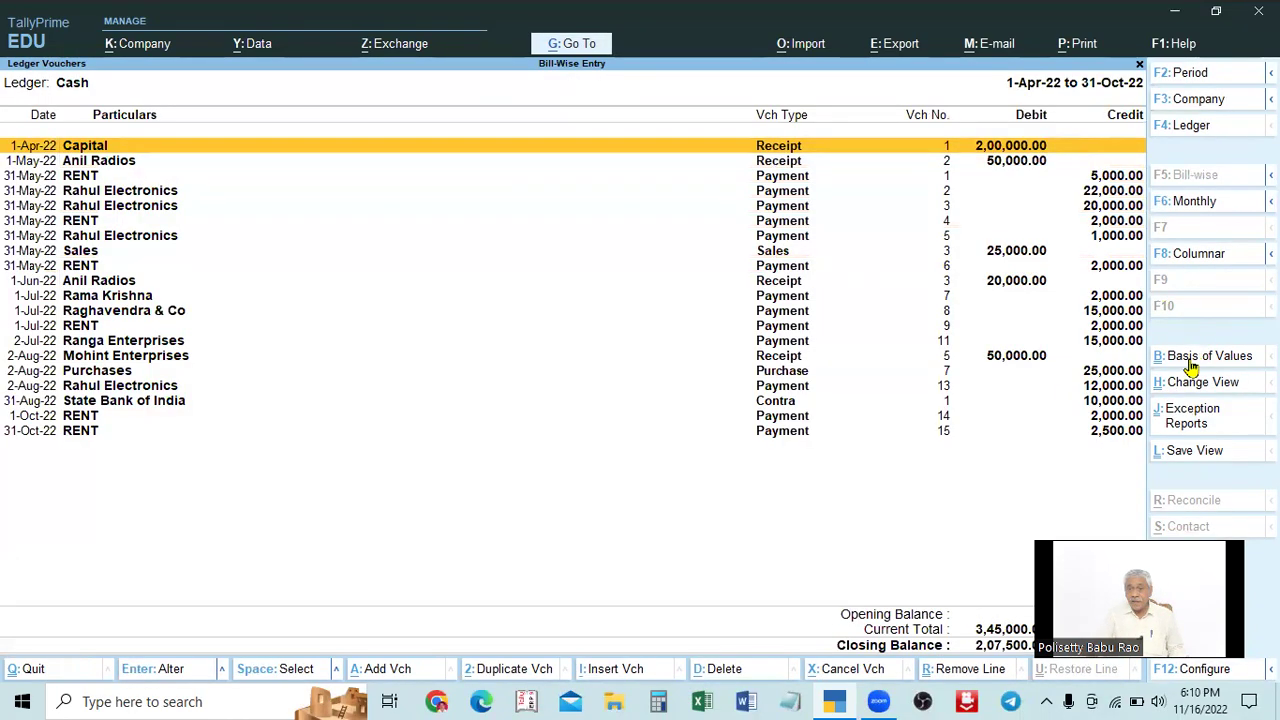
Check which exception reports, views and related reports are offered for the Cash ledger without opening any.
{"action": "left_click", "coordinate": [1189, 415]}
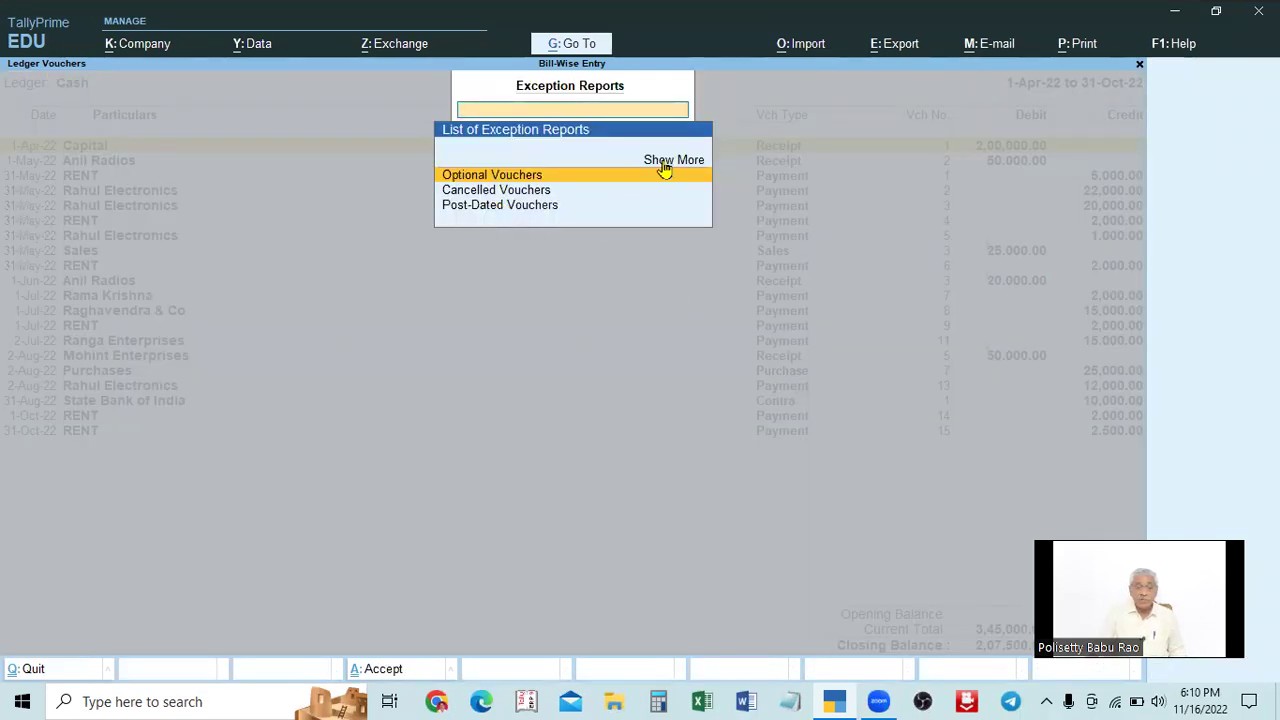
{"action": "key", "text": "Escape"}
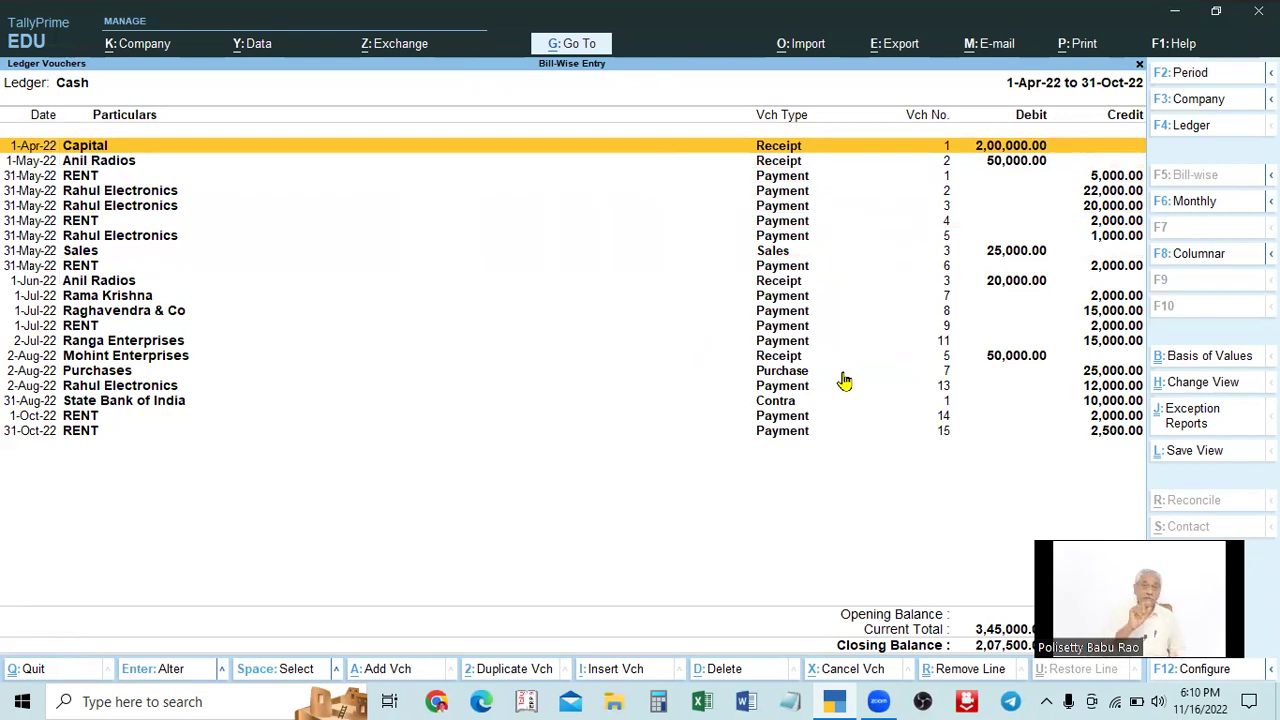
{"action": "left_click", "coordinate": [1200, 382]}
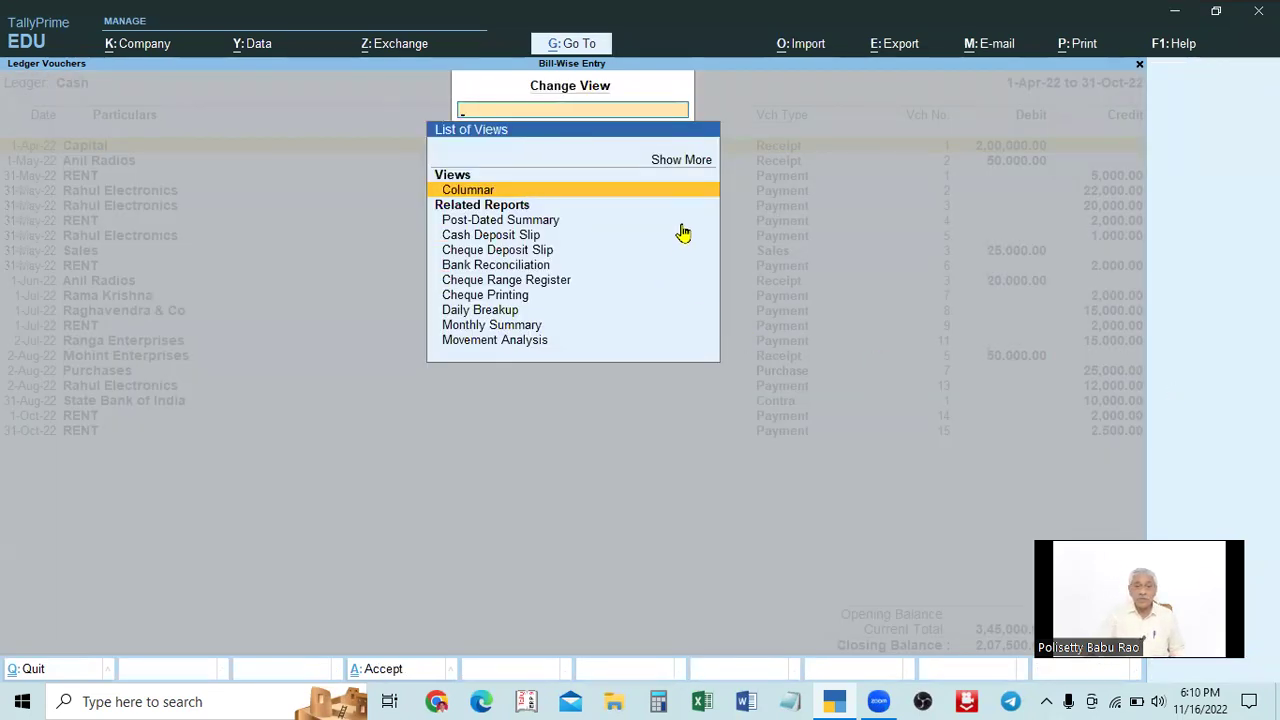
{"action": "left_click", "coordinate": [688, 172]}
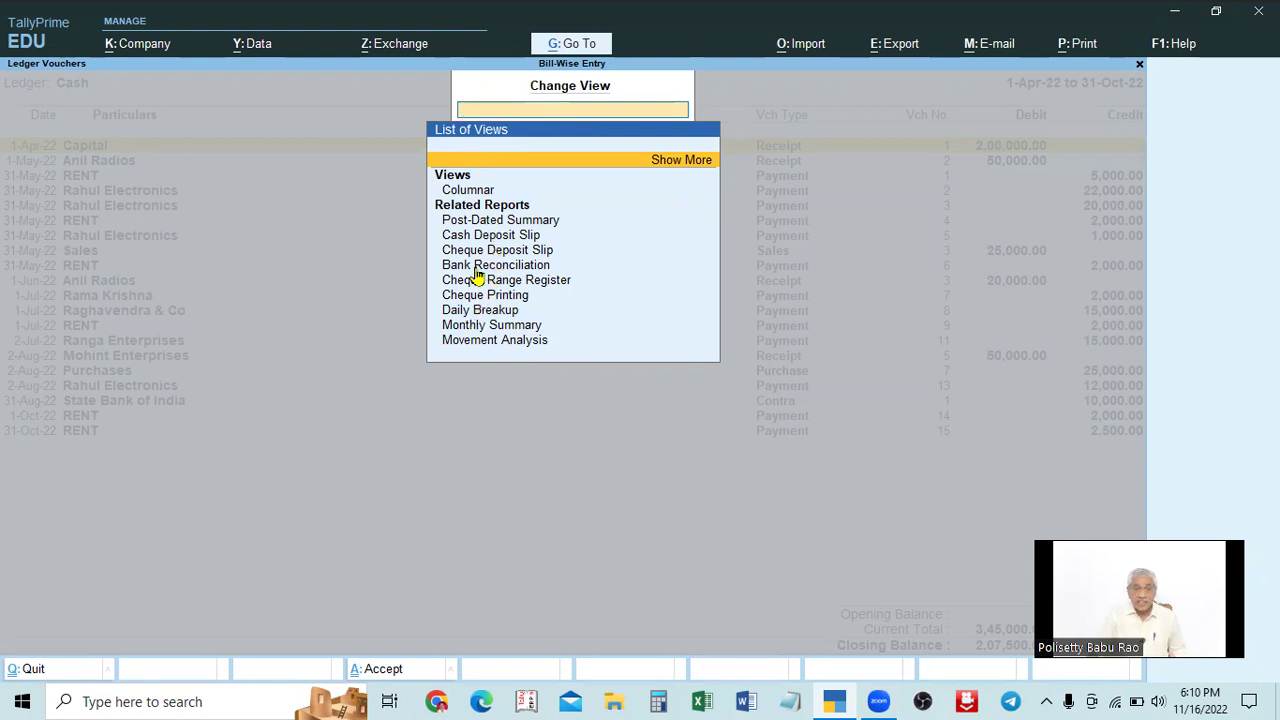
{"action": "key", "text": "Escape"}
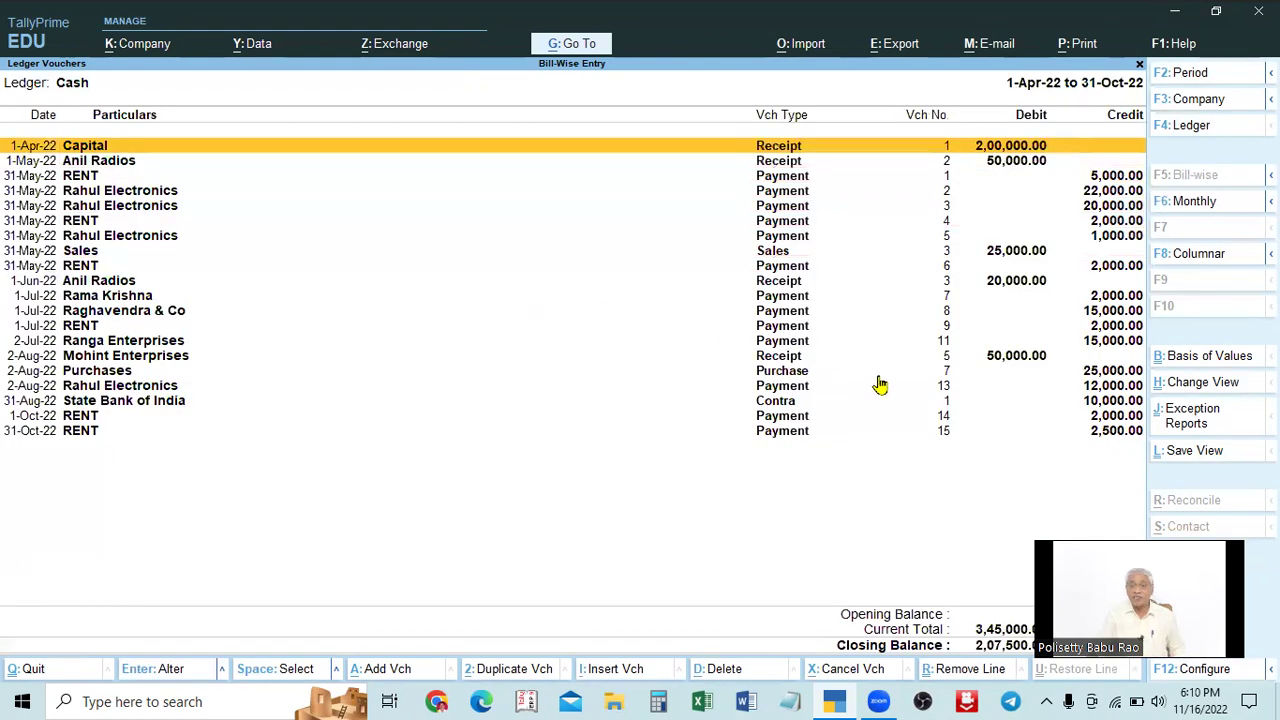
{"action": "left_click", "coordinate": [1192, 389]}
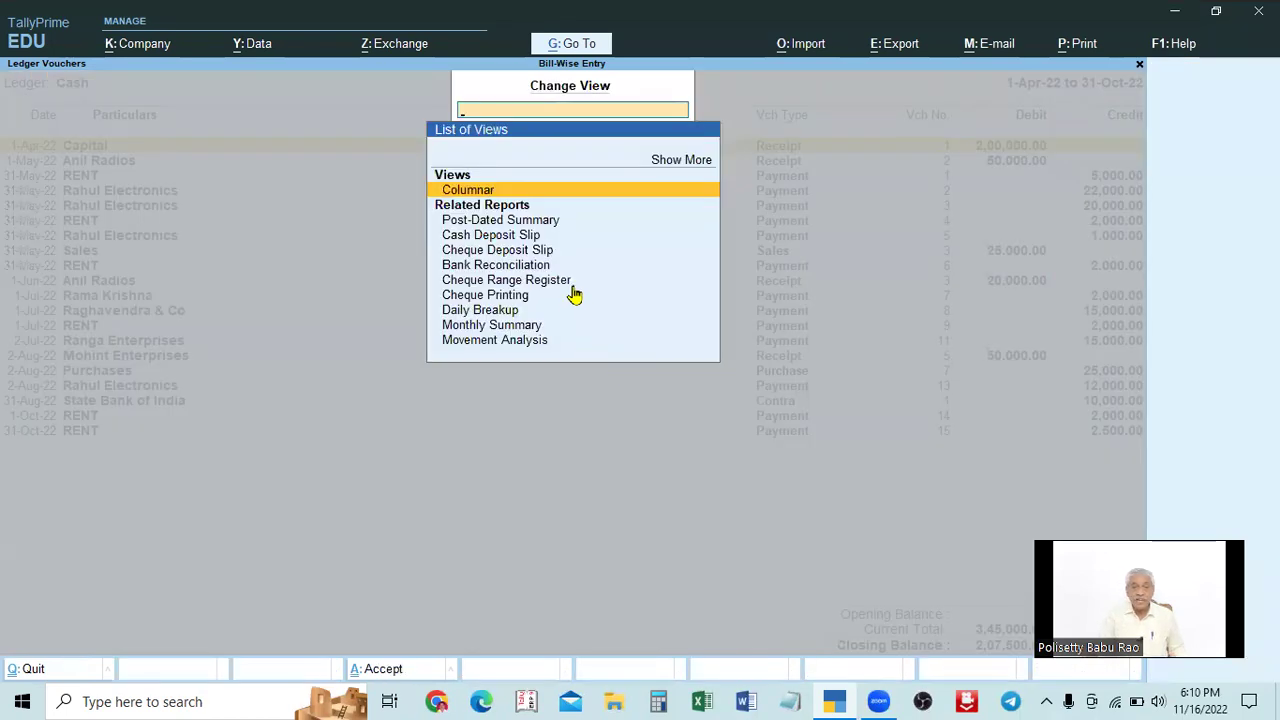
{"action": "key", "text": "Escape"}
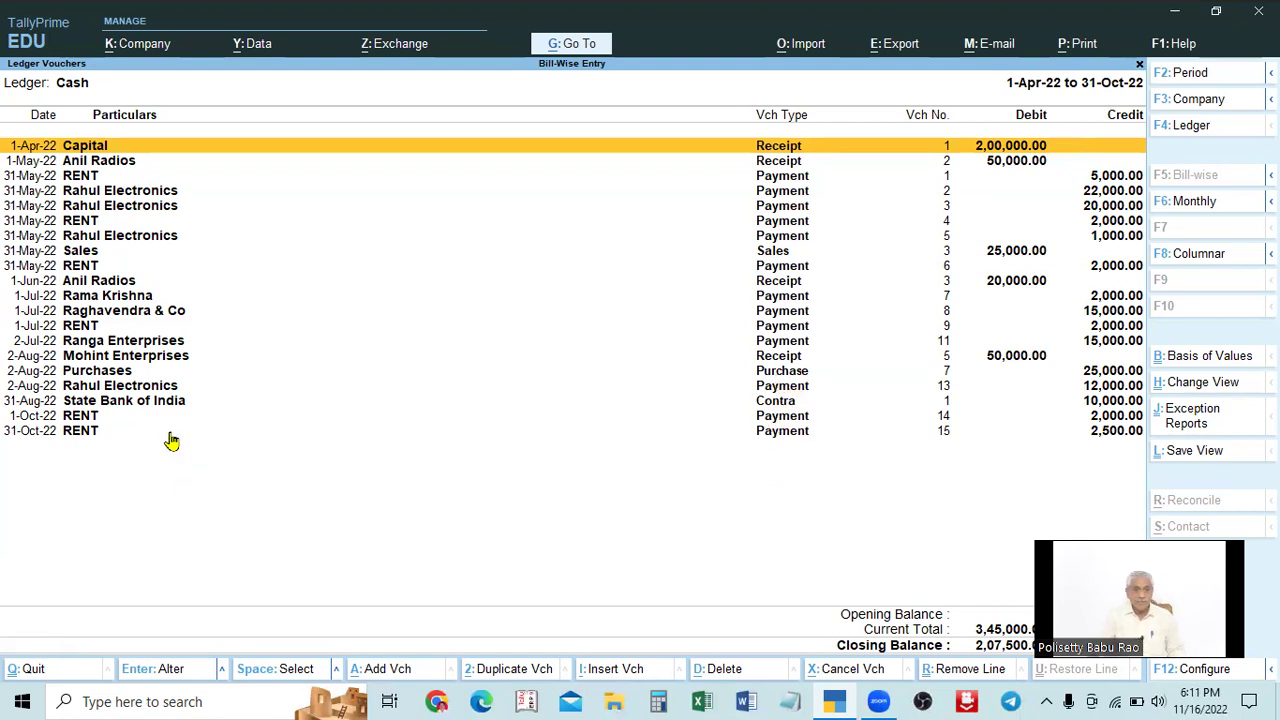
Delete the Rahul Electronics payment voucher dated 2-Aug-22 from the Cash ledger.
{"action": "left_click", "coordinate": [793, 393]}
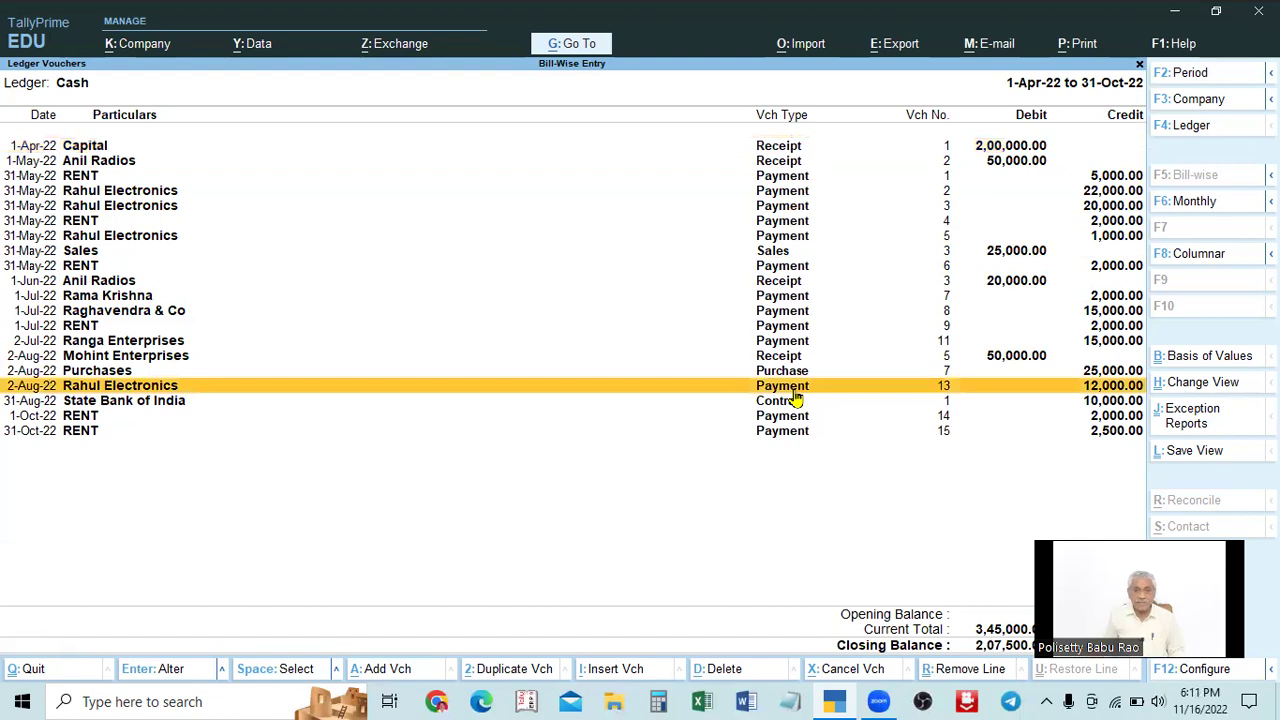
{"action": "key", "text": "ctrl"}
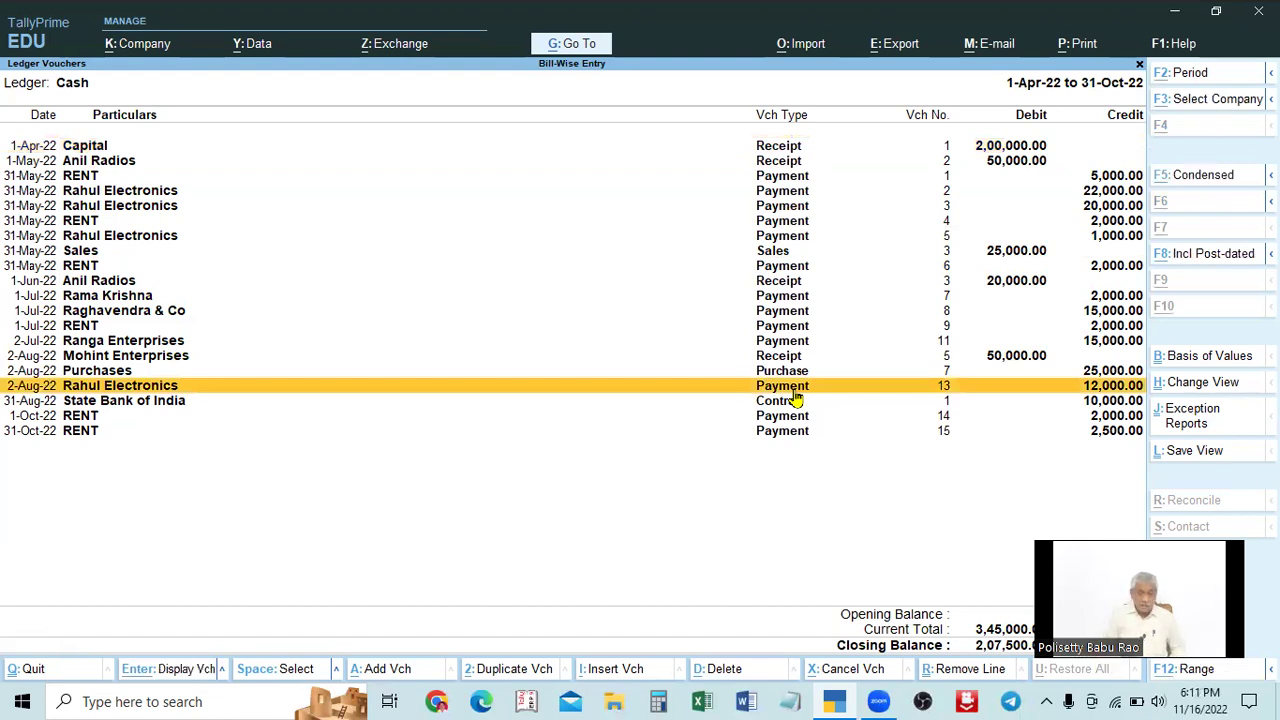
{"action": "key", "text": "alt+d"}
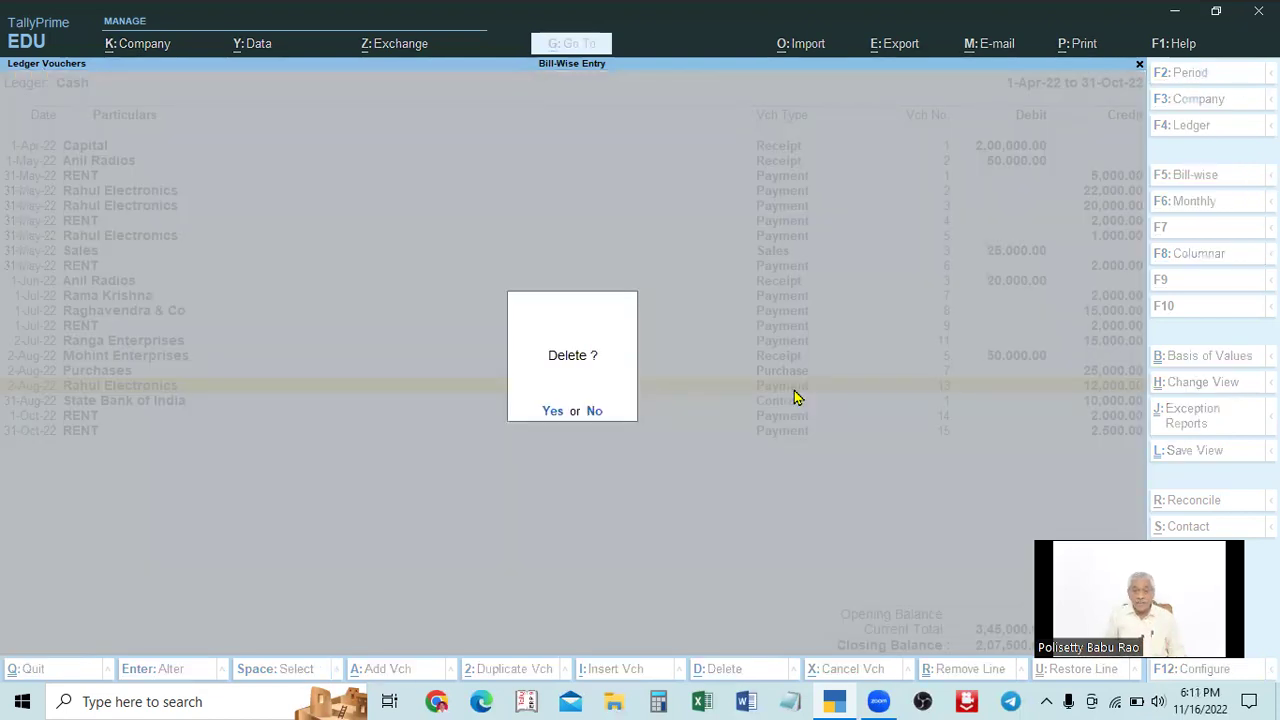
{"action": "key", "text": "y"}
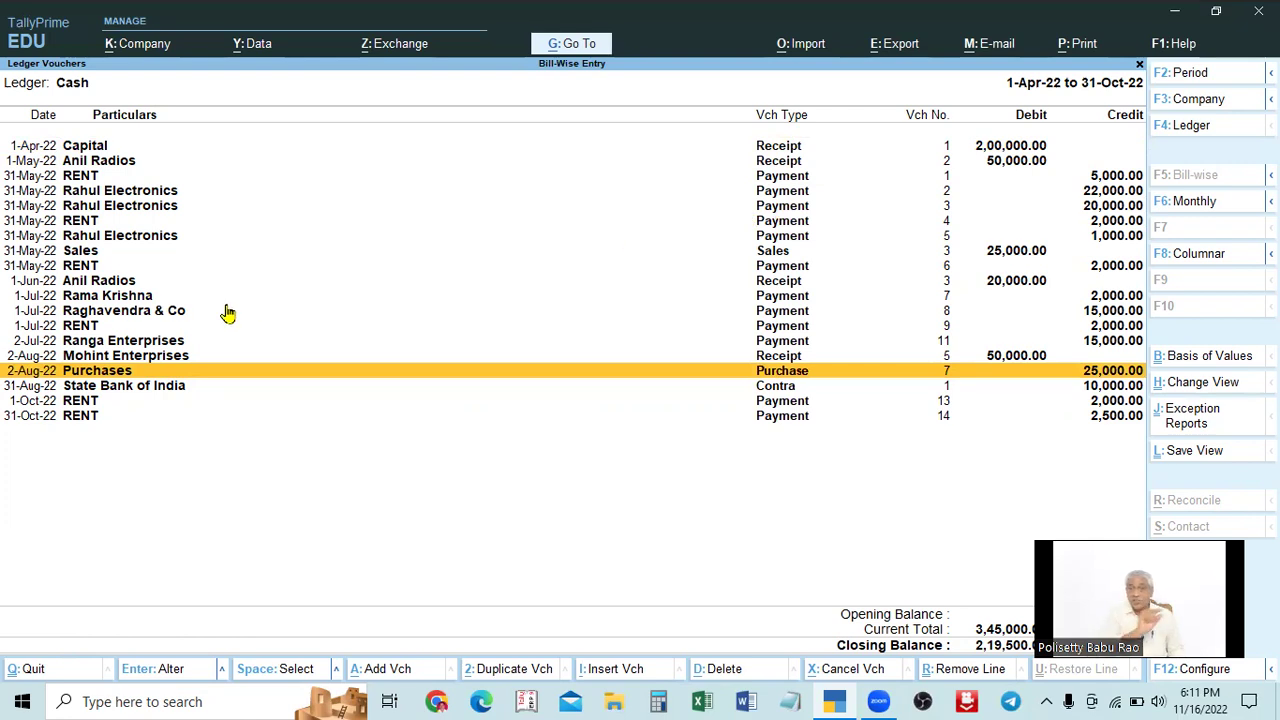
Cancel the 31-May-22 RENT payment voucher no. 1 in the Cash ledger and view Sales voucher no. 3 without altering it.
{"action": "left_click", "coordinate": [777, 180]}
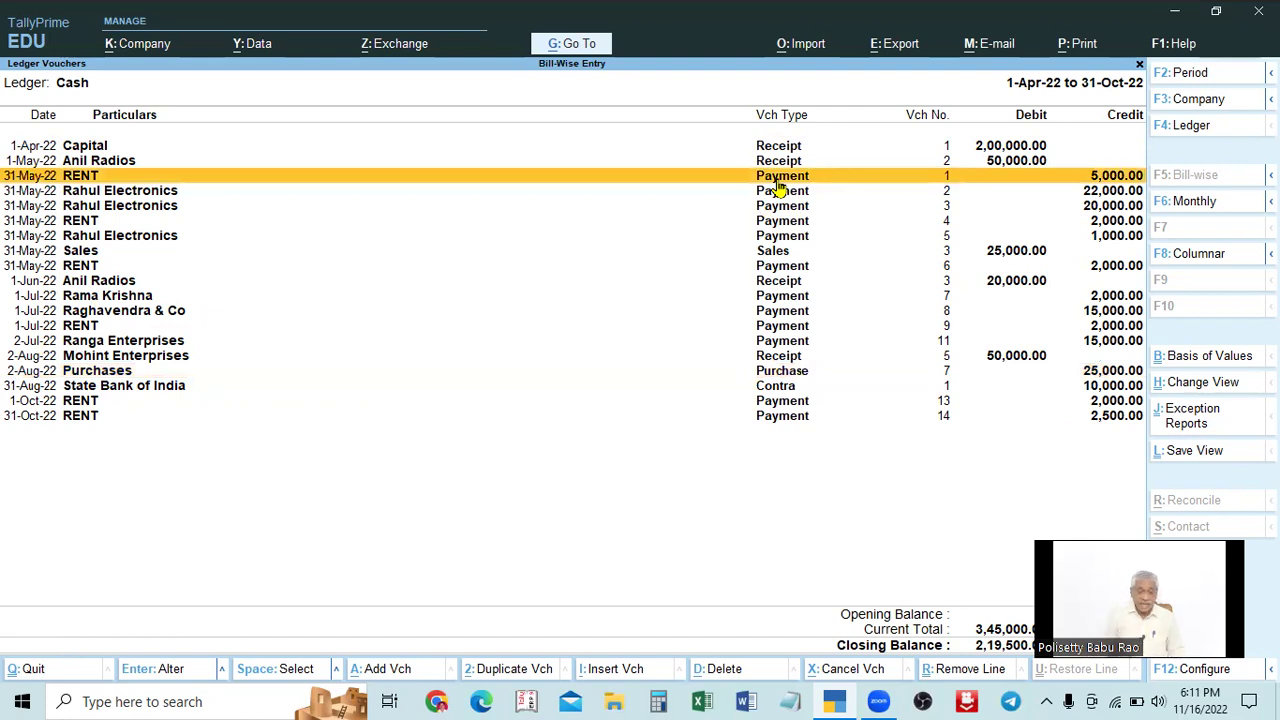
{"action": "key", "text": "ctrl"}
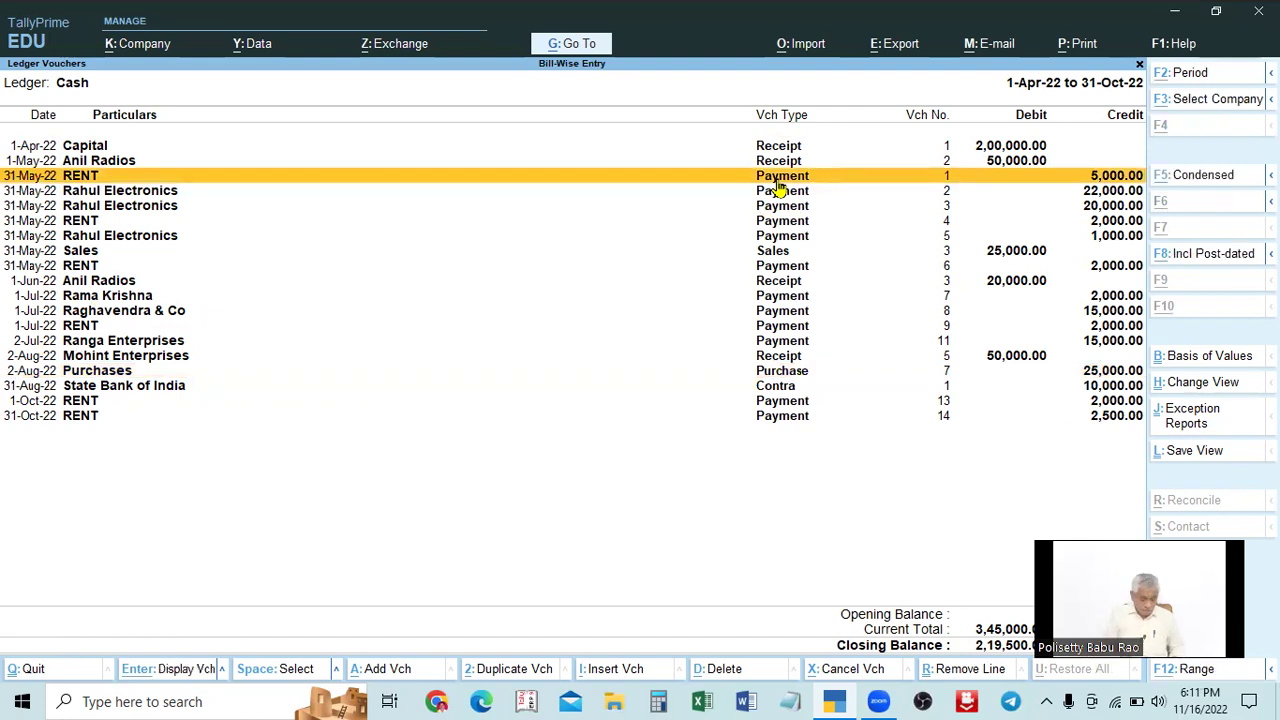
{"action": "key", "text": "alt+x"}
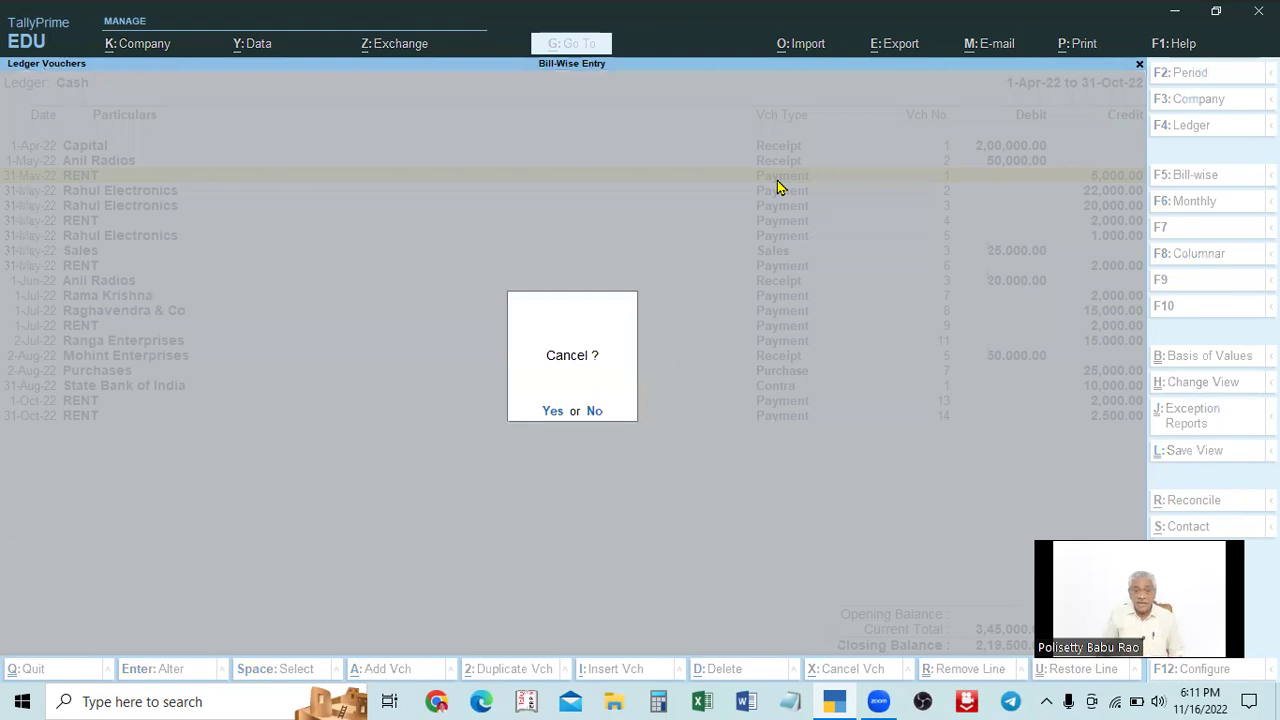
{"action": "key", "text": "y"}
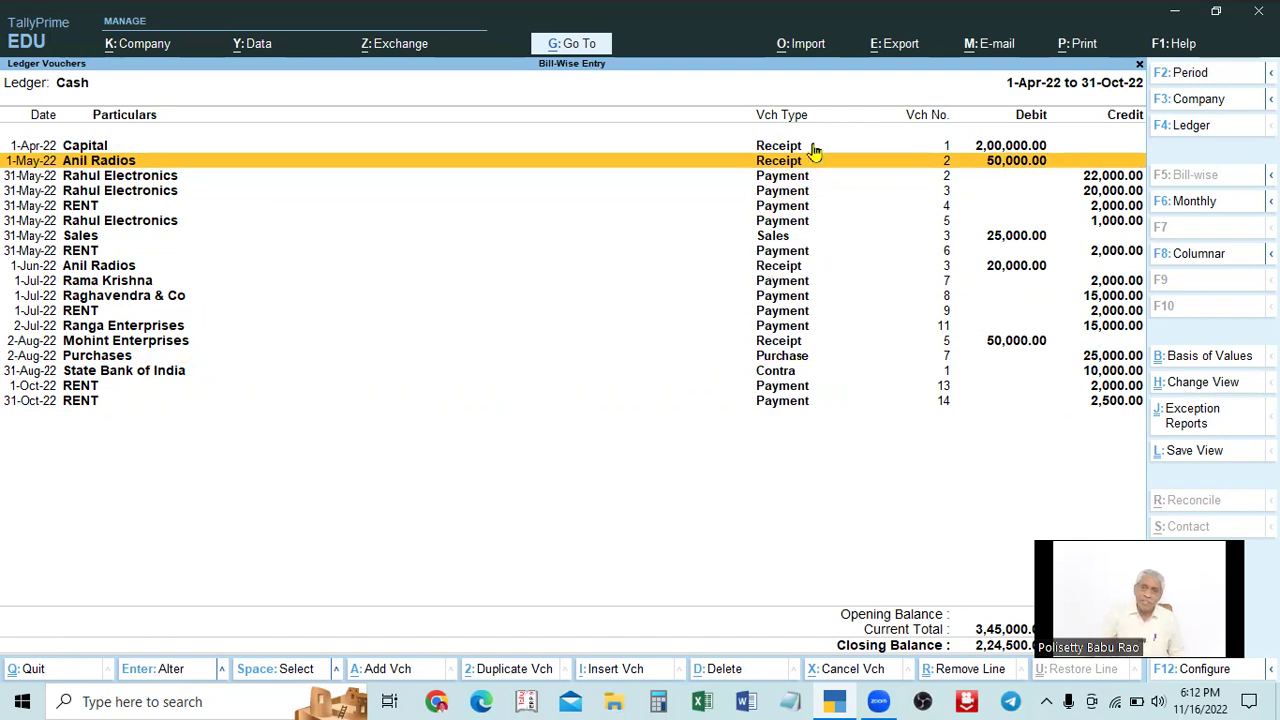
{"action": "left_click", "coordinate": [778, 236]}
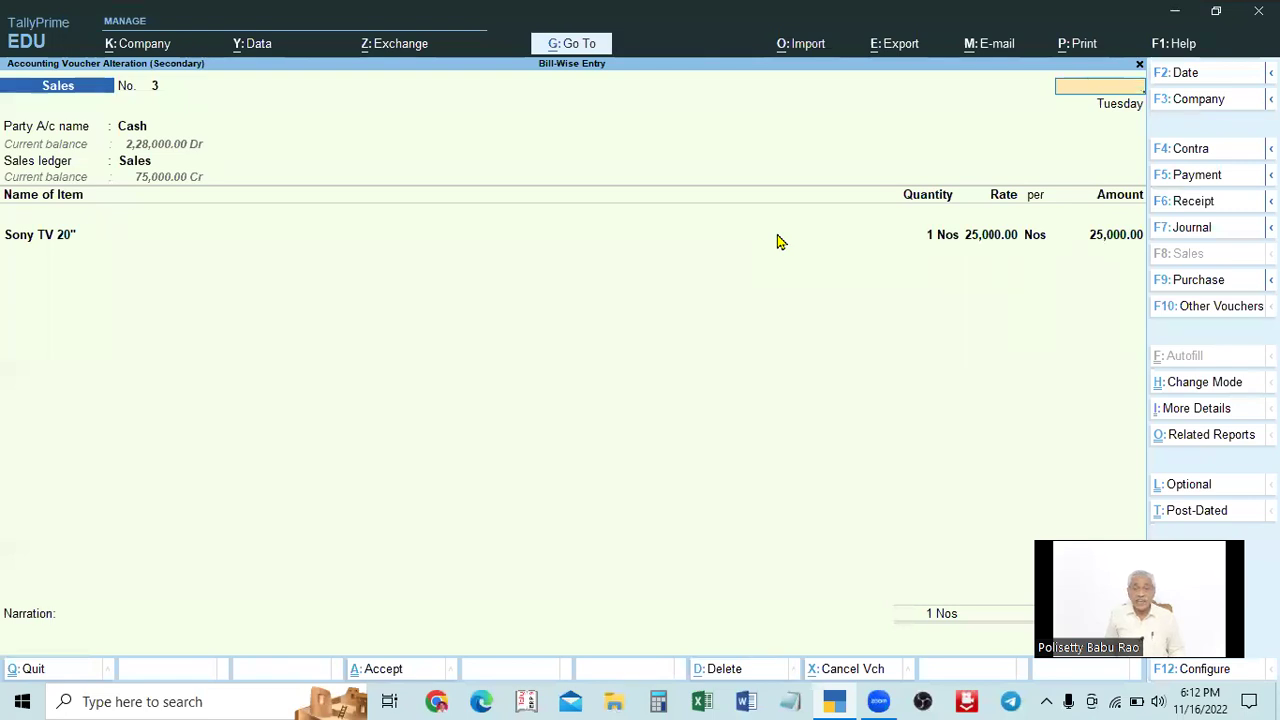
{"action": "key", "text": "Escape"}
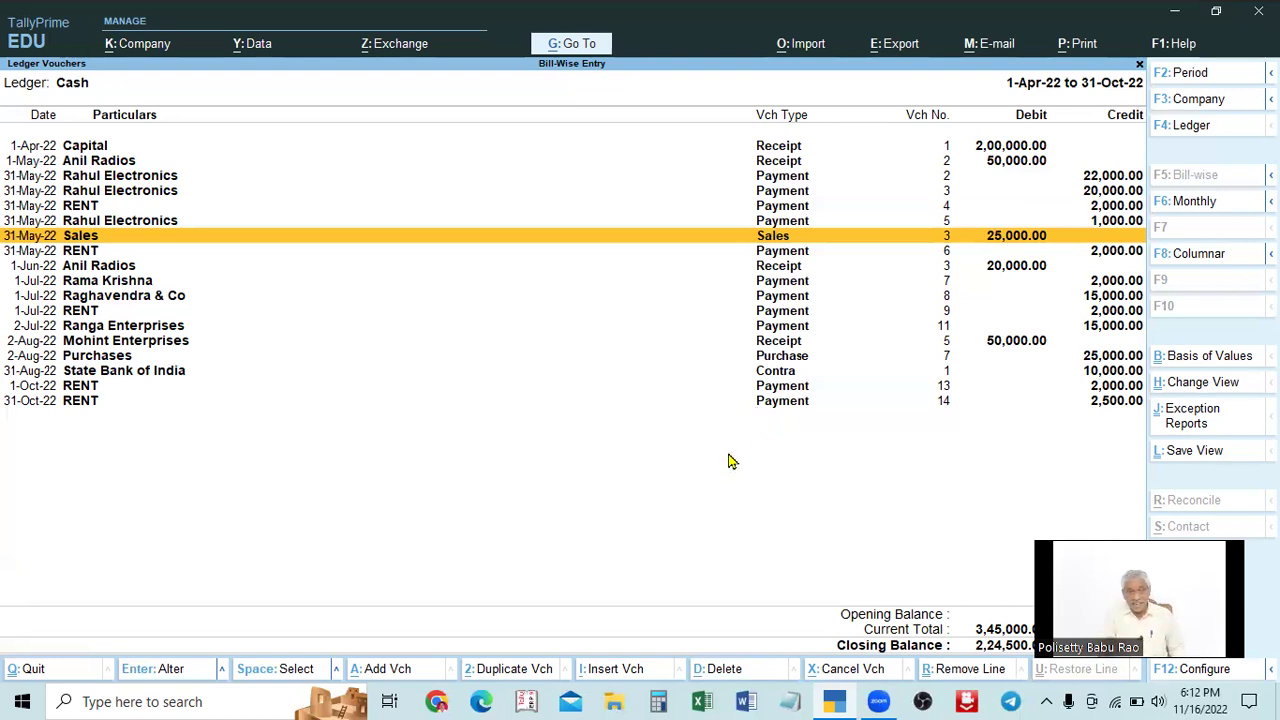
Leave the Cash ledger and open the Day Book for the period 1-Apr-22 to 31-Oct-22.
{"action": "key", "text": "Escape"}
{"action": "key", "text": "Escape"}
{"action": "key", "text": "Escape"}
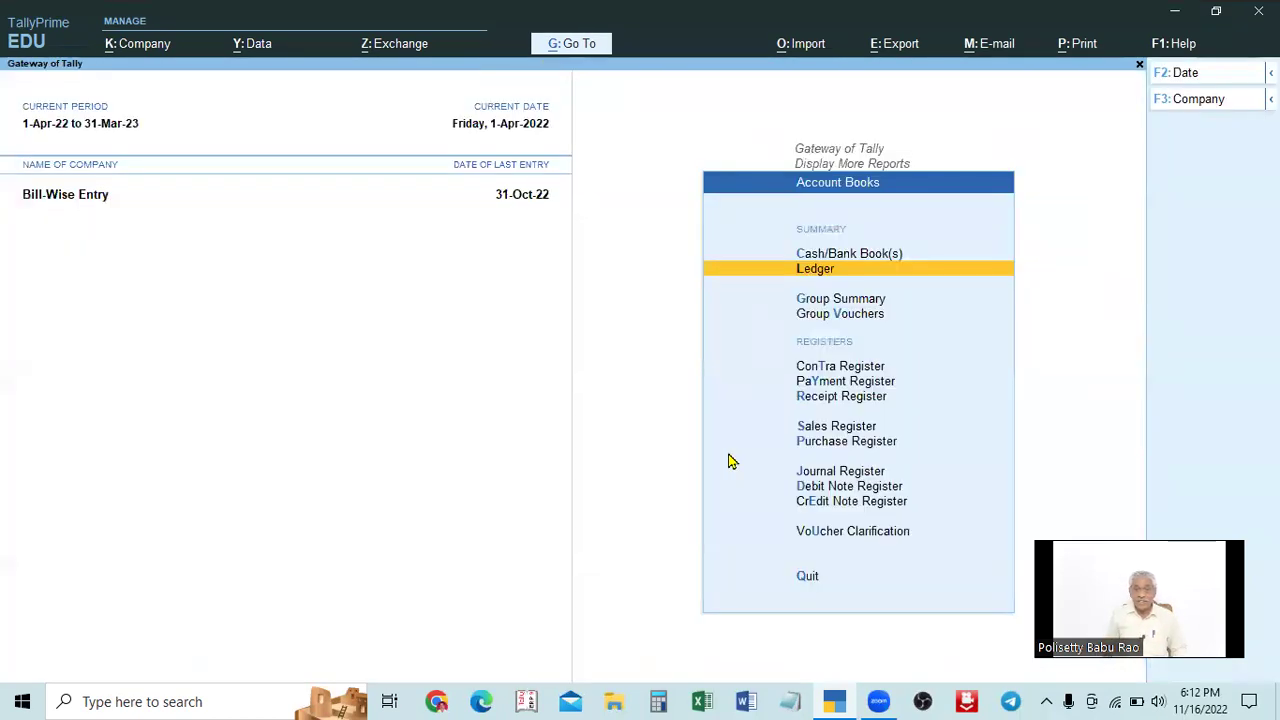
{"action": "key", "text": "Escape"}
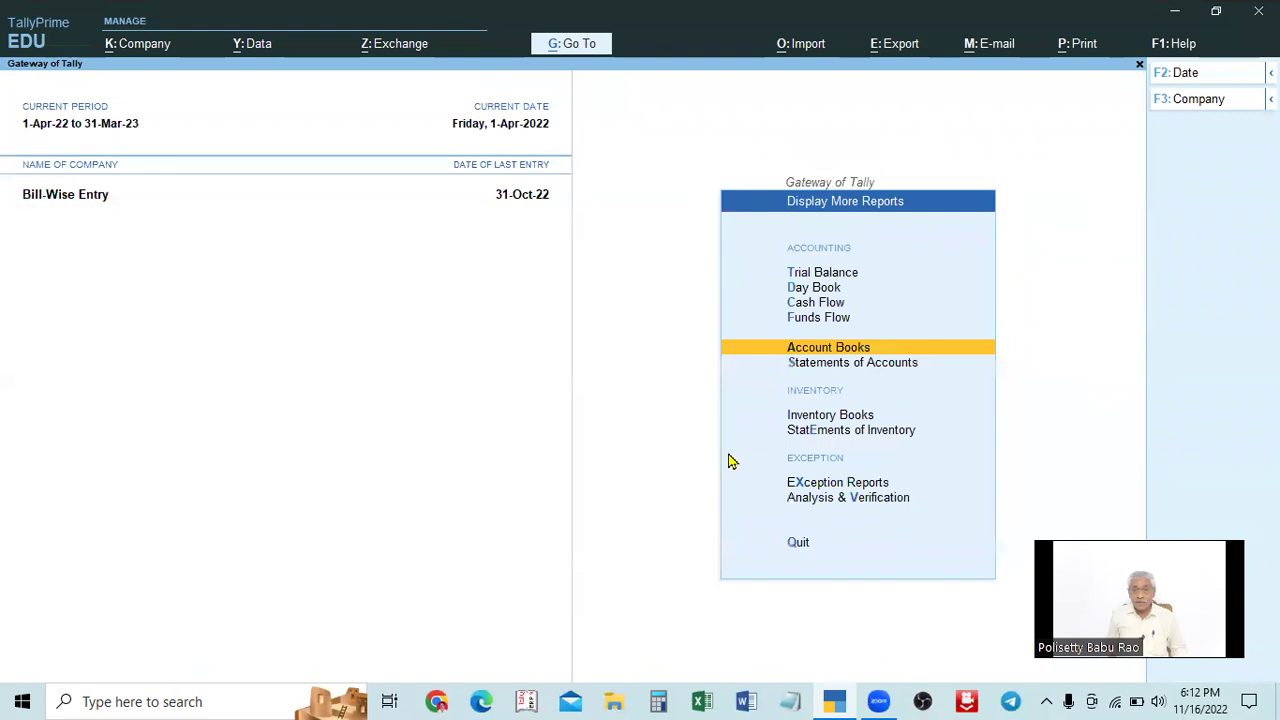
{"action": "key", "text": "d"}
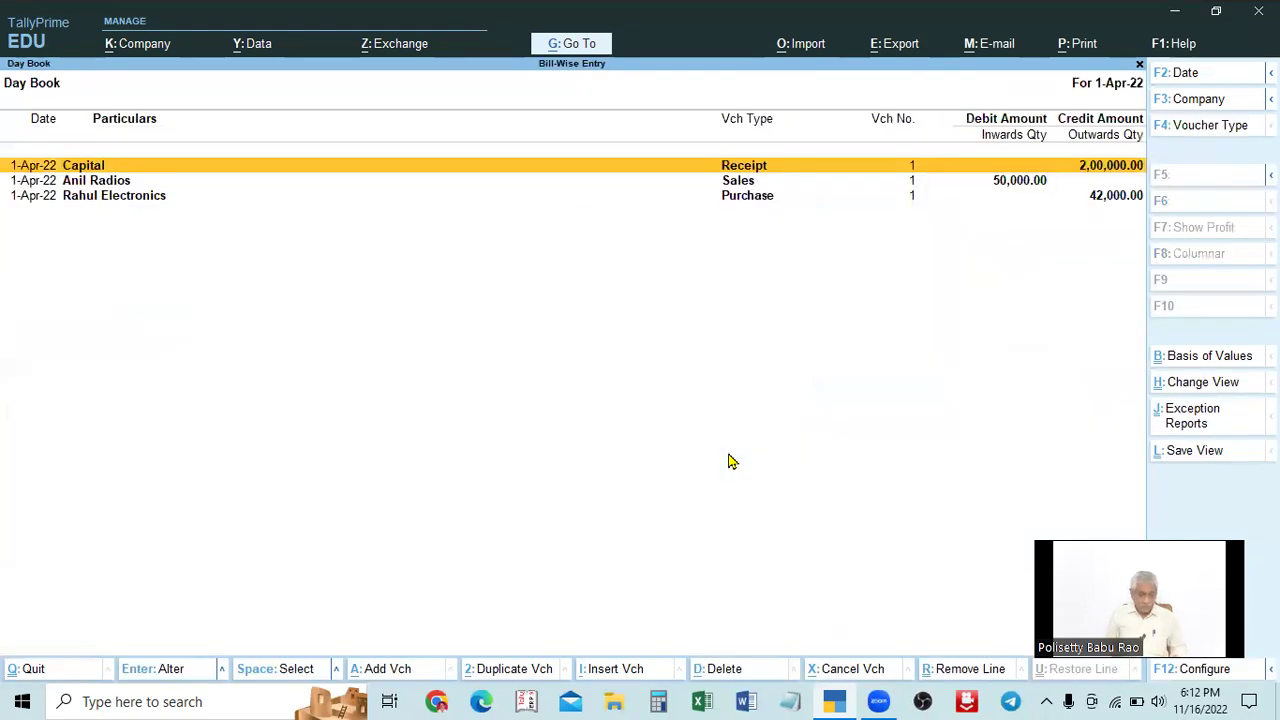
{"action": "key", "text": "alt"}
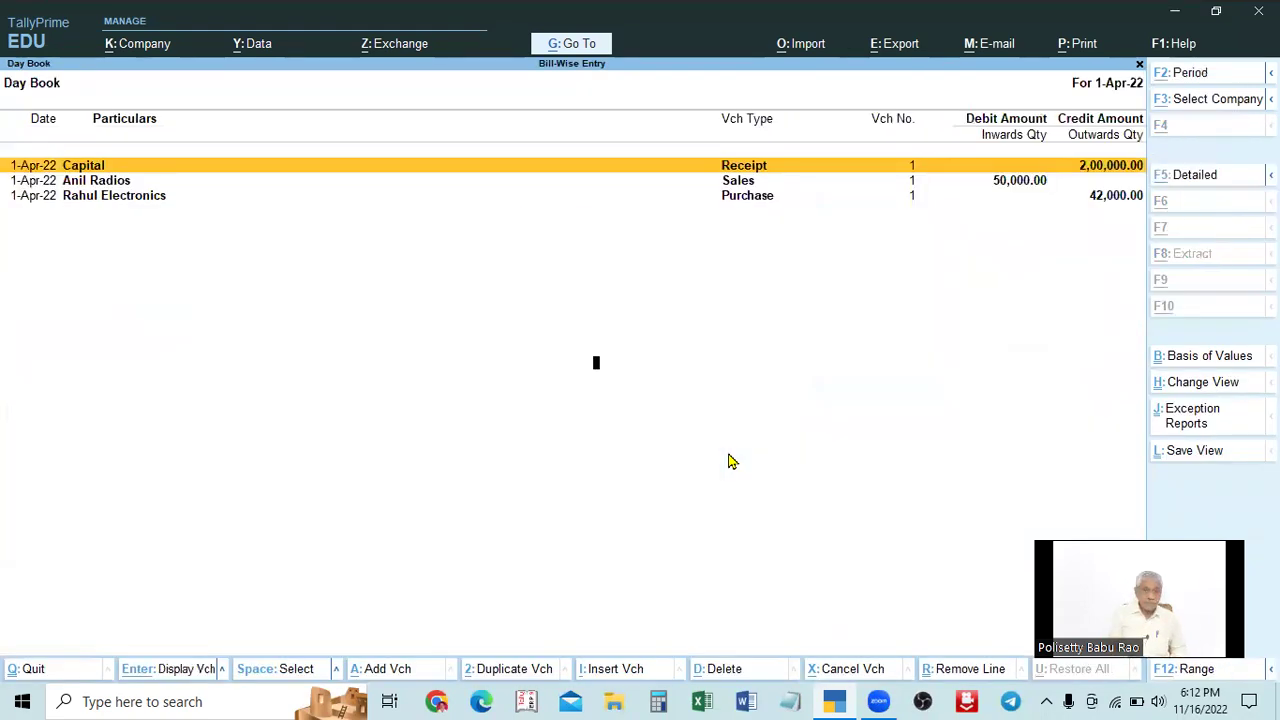
{"action": "key", "text": "alt+F2"}
{"action": "key", "text": "Return"}
{"action": "type", "text": "31-10"}
{"action": "key", "text": "Return"}
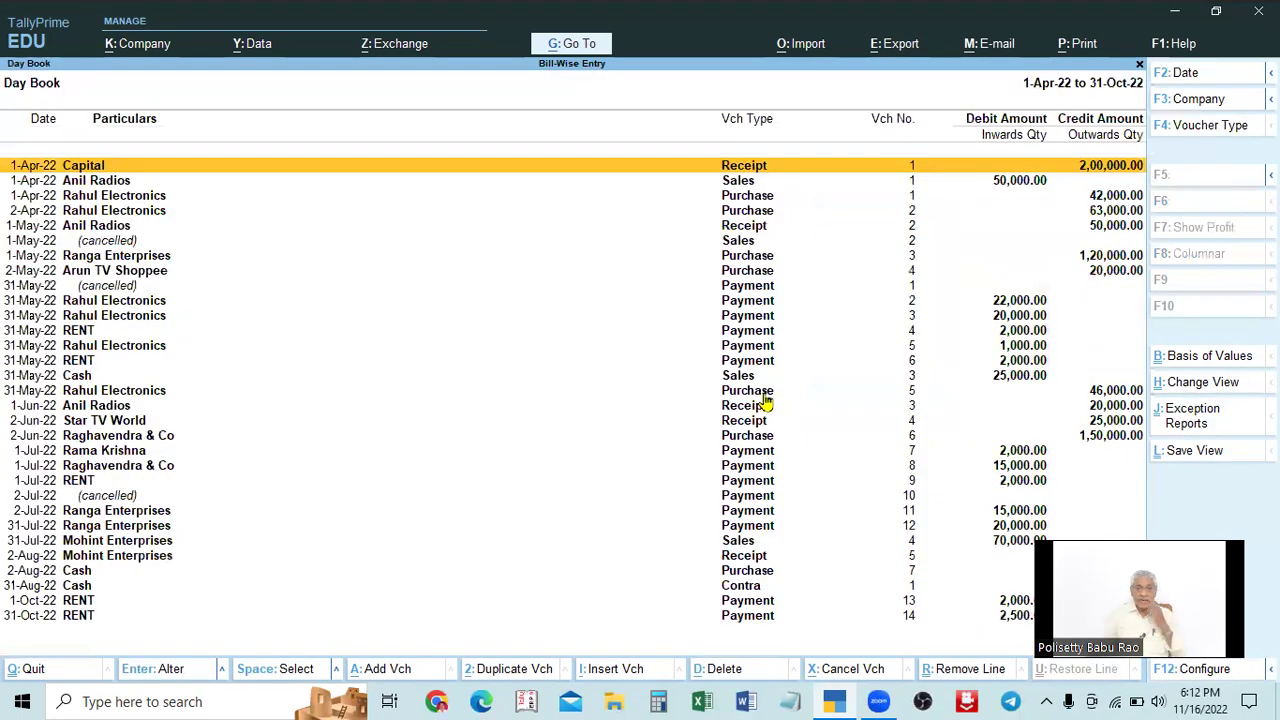
Examine the cancelled vouchers in the Day Book: Sales no. 2 and Payments no. 1 and no. 10.
{"action": "key", "text": "Down"}
{"action": "key", "text": "Down"}
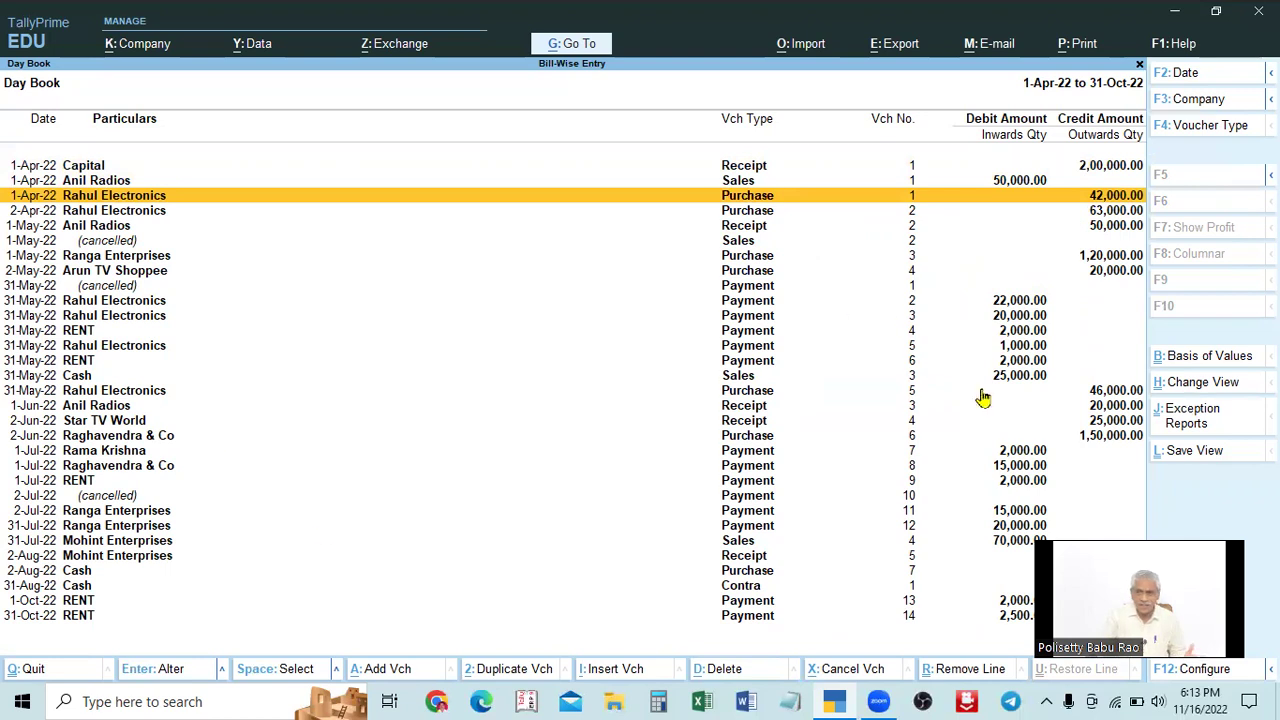
{"action": "key", "text": "Down"}
{"action": "key", "text": "Down"}
{"action": "key", "text": "Down"}
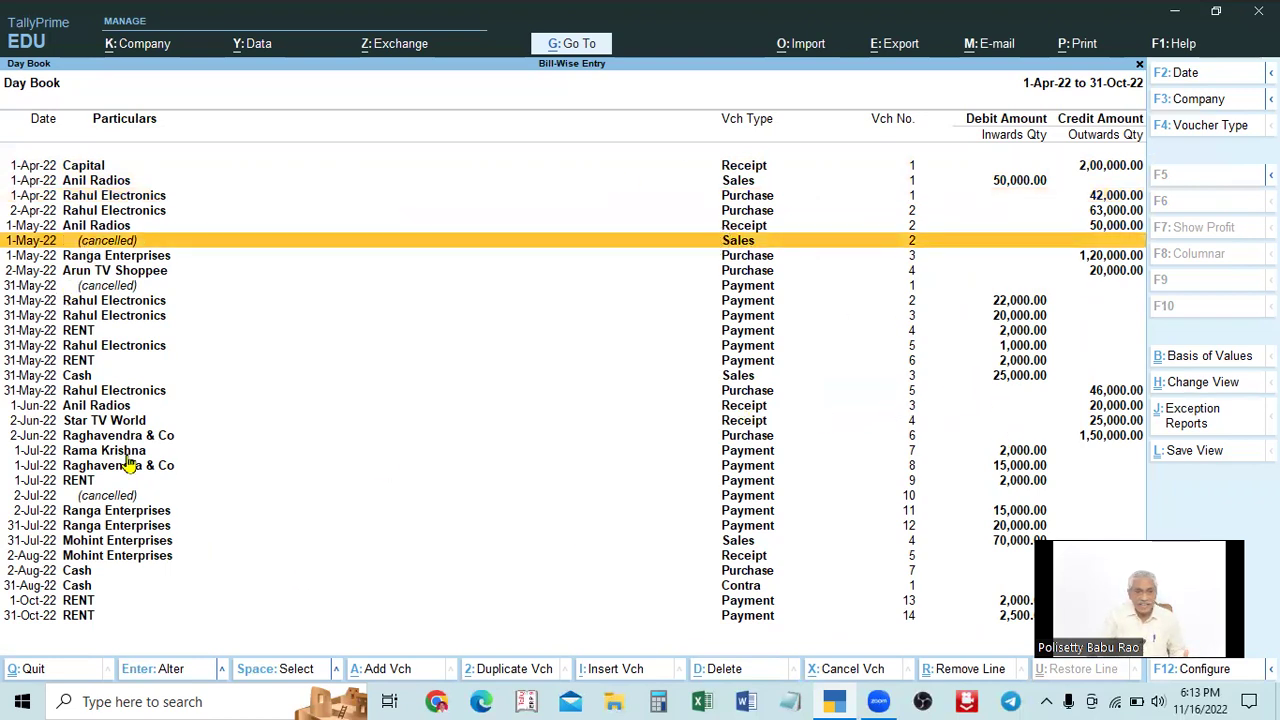
{"action": "left_click", "coordinate": [114, 289]}
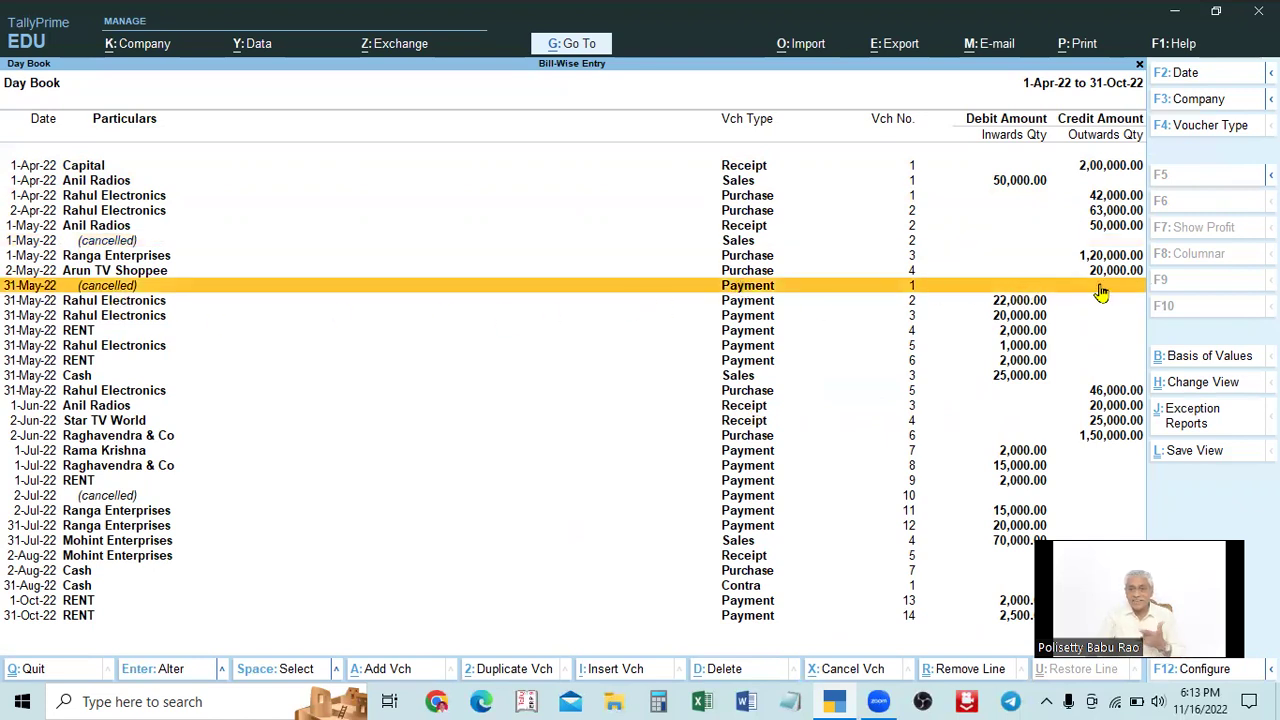
{"action": "left_click", "coordinate": [92, 497]}
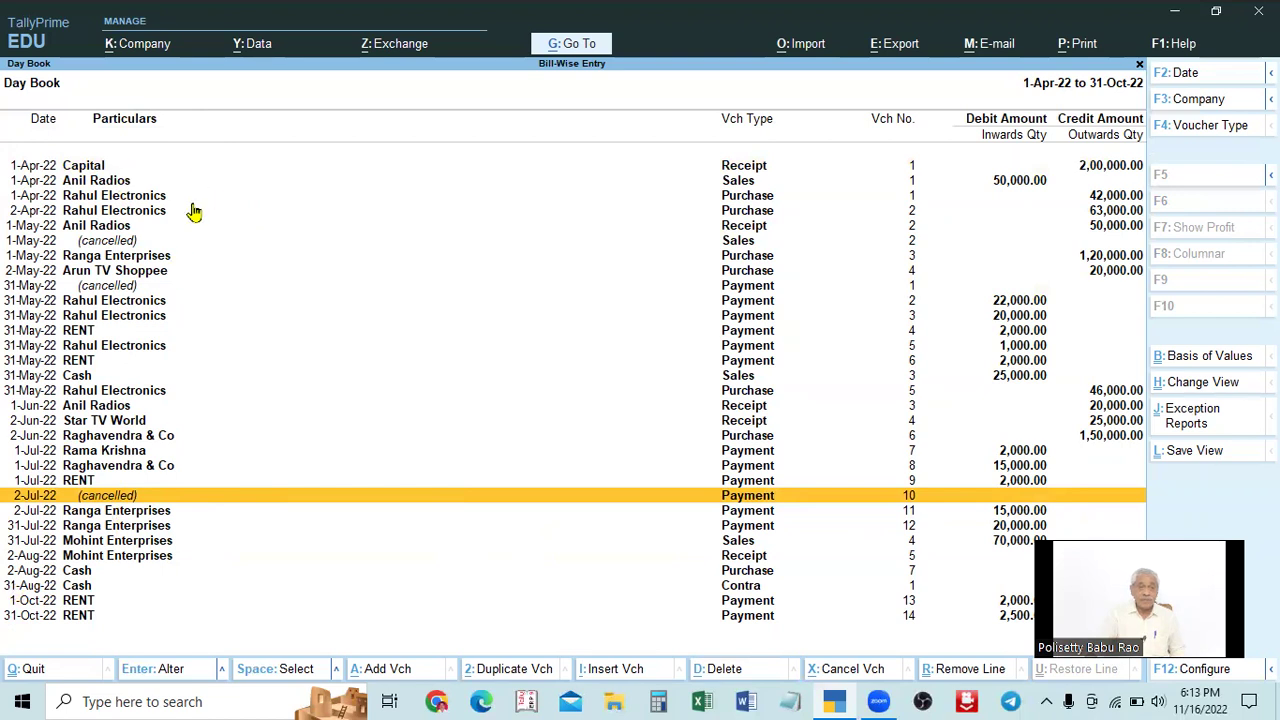
Close the Day Book and reopen the Cash ledger from Account Books with its period starting from 1-4.
{"action": "key", "text": "Escape"}
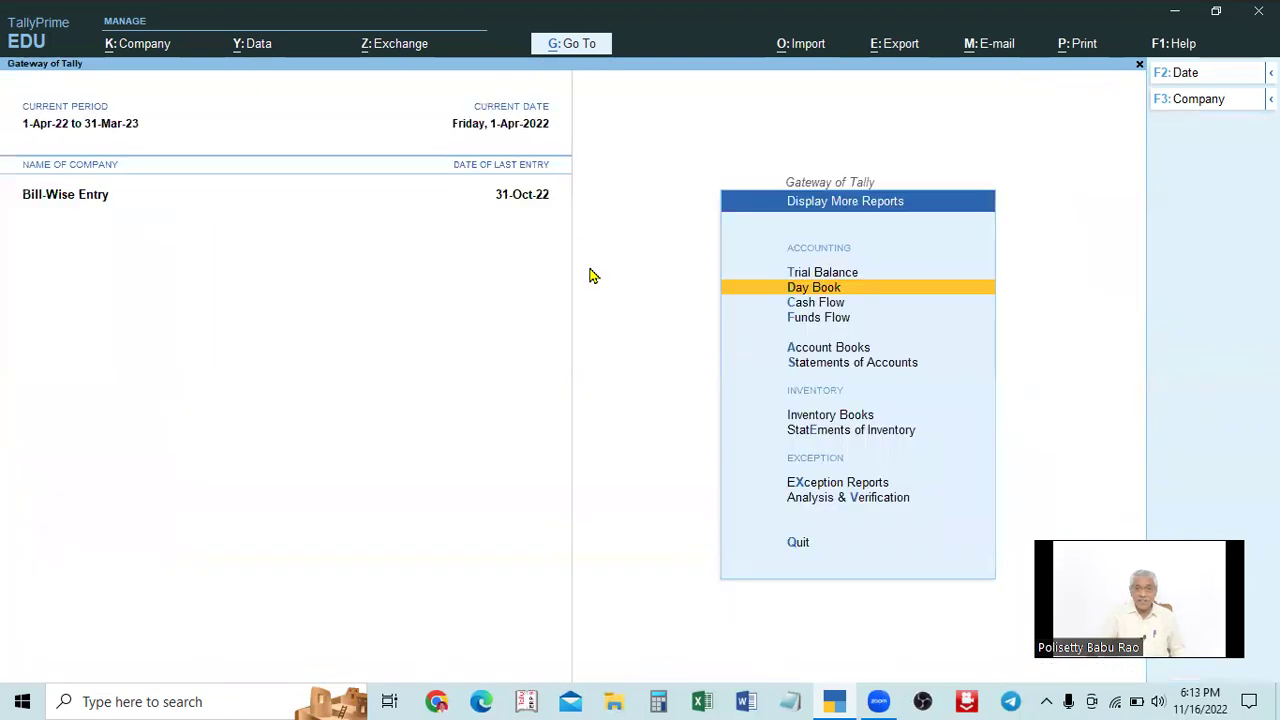
{"action": "key", "text": "a"}
{"action": "type", "text": "l"}
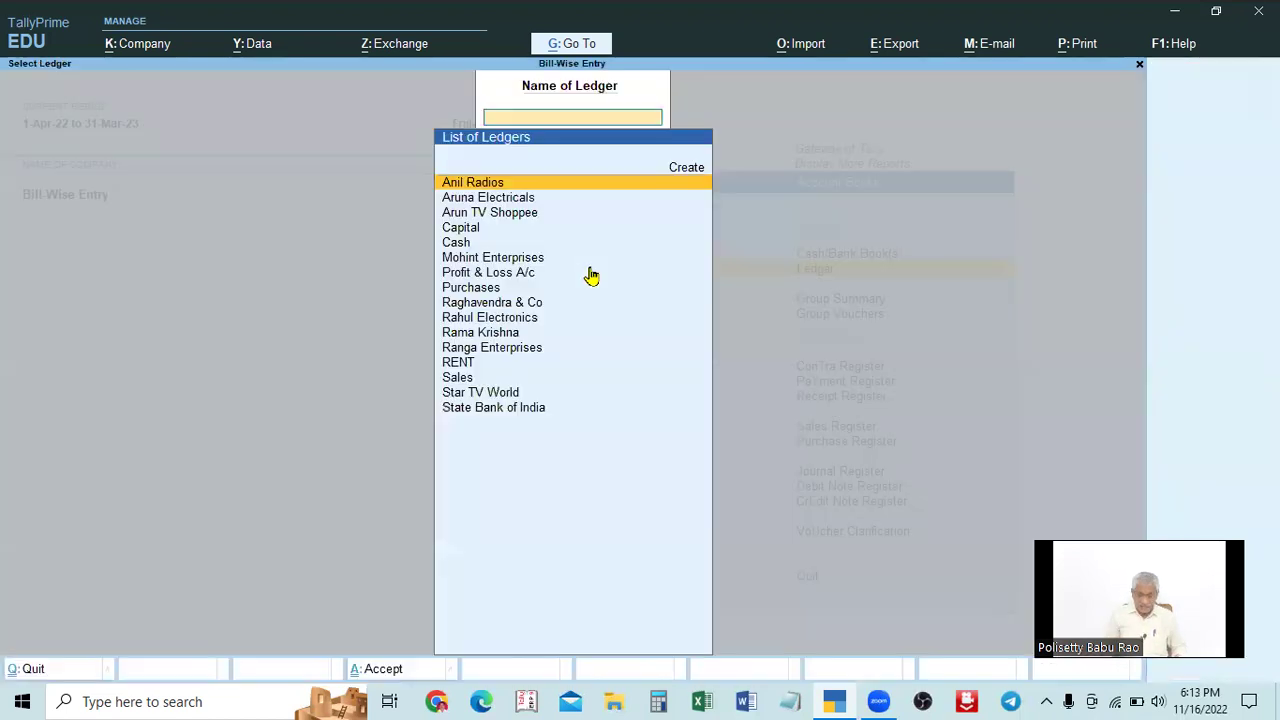
{"action": "type", "text": "cash"}
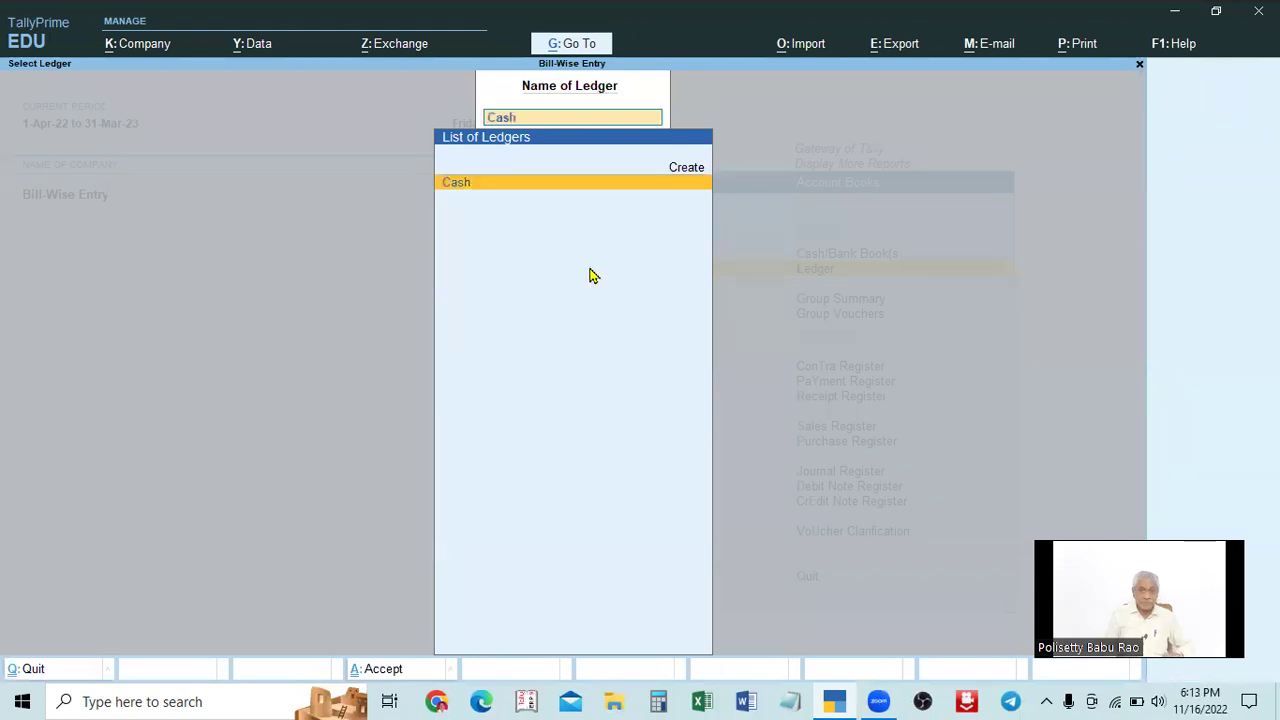
{"action": "key", "text": "Return"}
{"action": "key", "text": "F2"}
{"action": "type", "text": "1-4"}
{"action": "key", "text": "Return"}
{"action": "key", "text": "Return"}
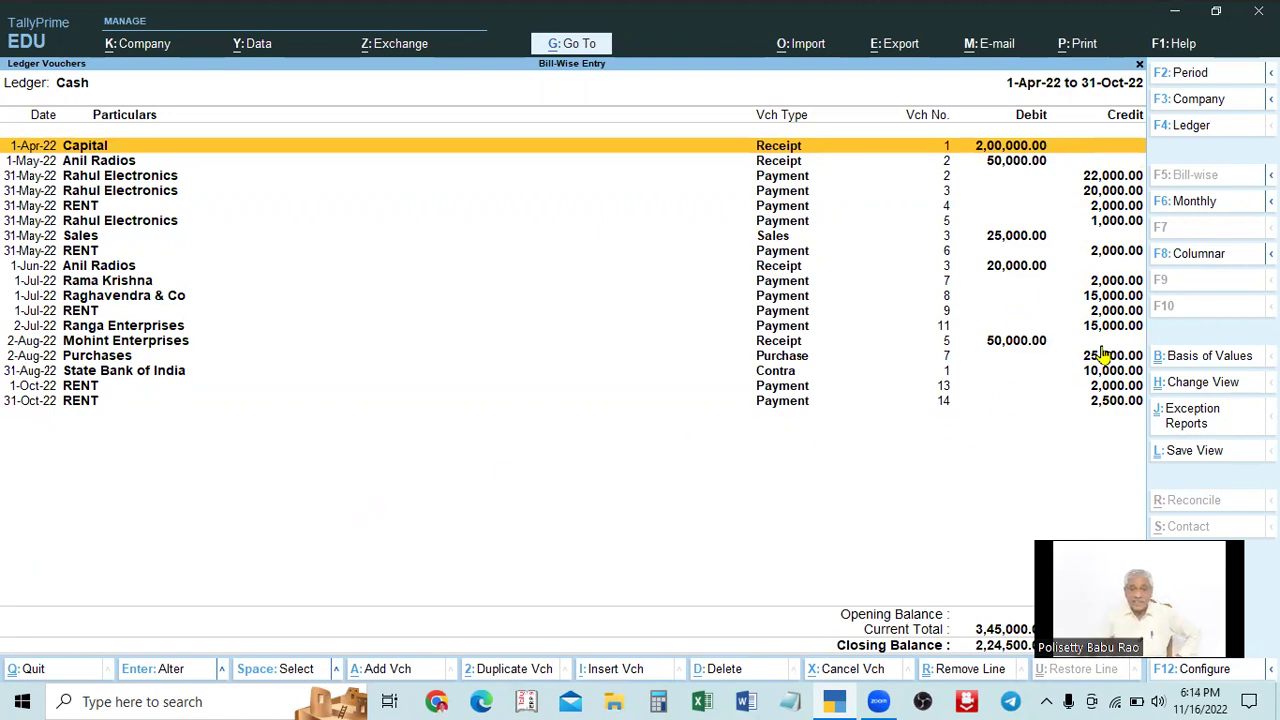
Select the 1-Oct-22 RENT payment, the 1-Jul-22 payment no. 7, the 1-May-22 Anil Radios receipt and the 31-May-22 RENT payment no. 4.
{"action": "left_click", "coordinate": [120, 299]}
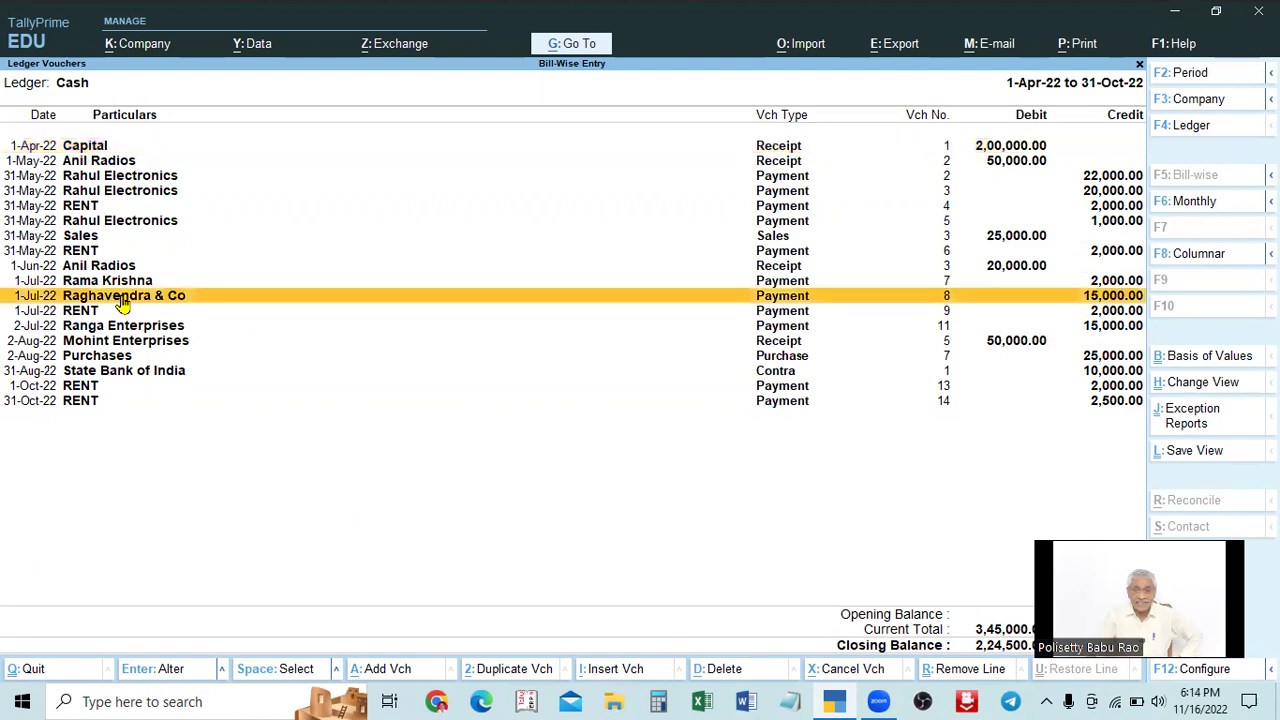
{"action": "left_click", "coordinate": [459, 344]}
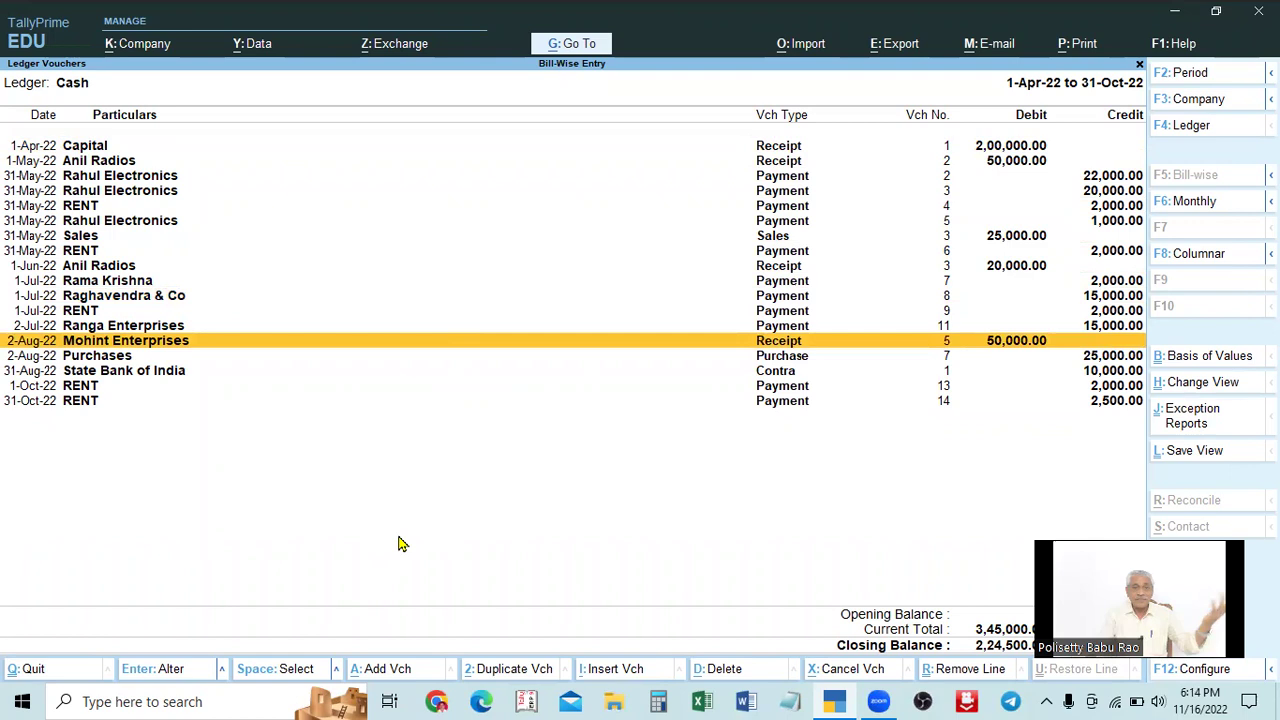
{"action": "left_click", "coordinate": [770, 388]}
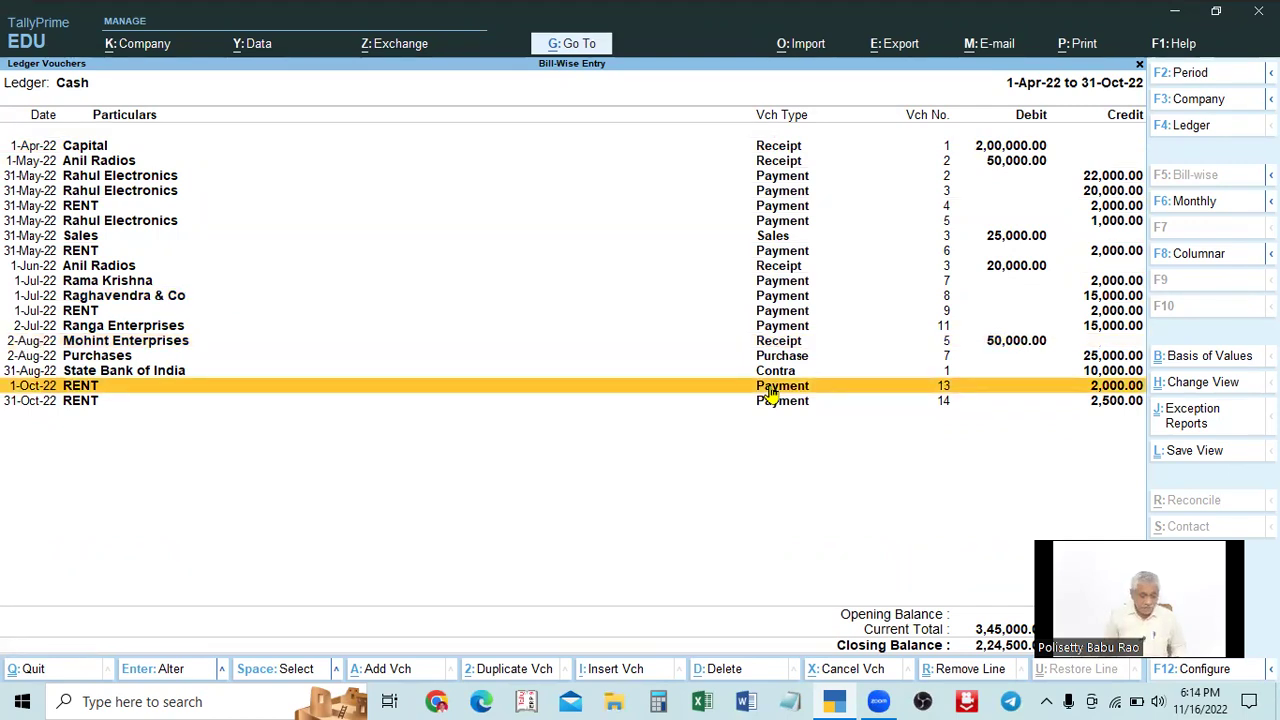
{"action": "key", "text": "alt"}
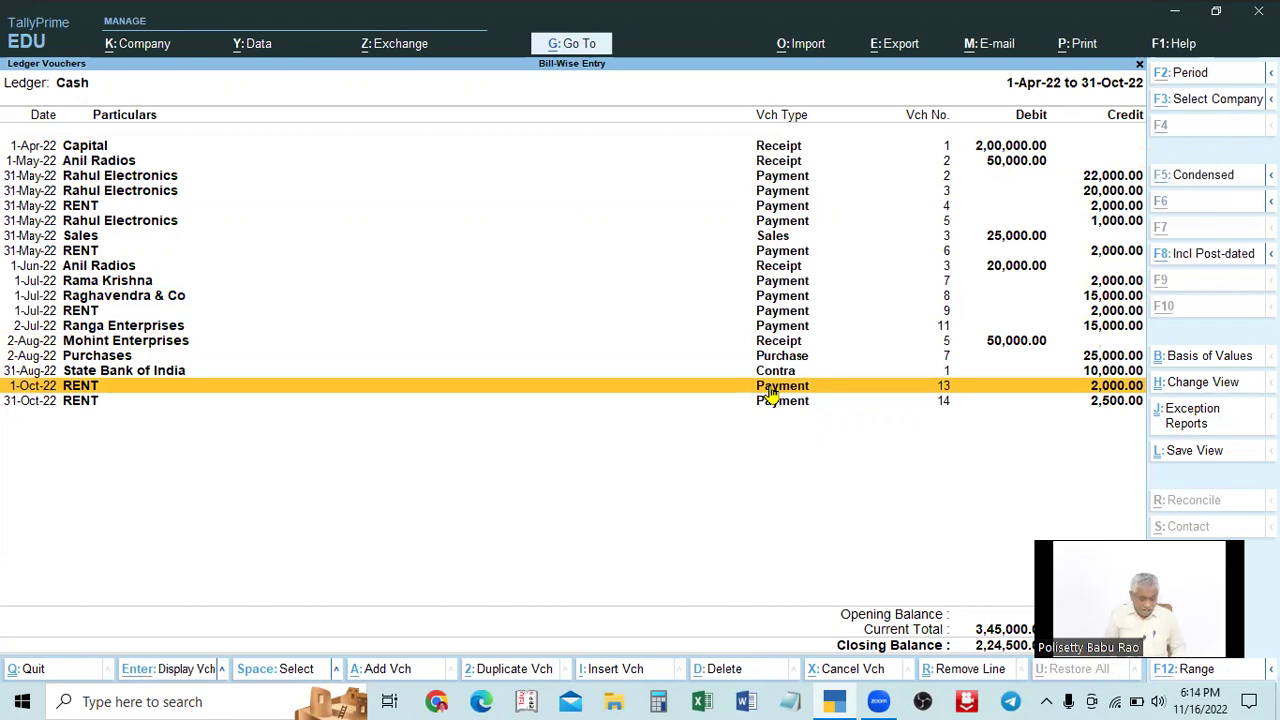
{"action": "key", "text": "alt+a"}
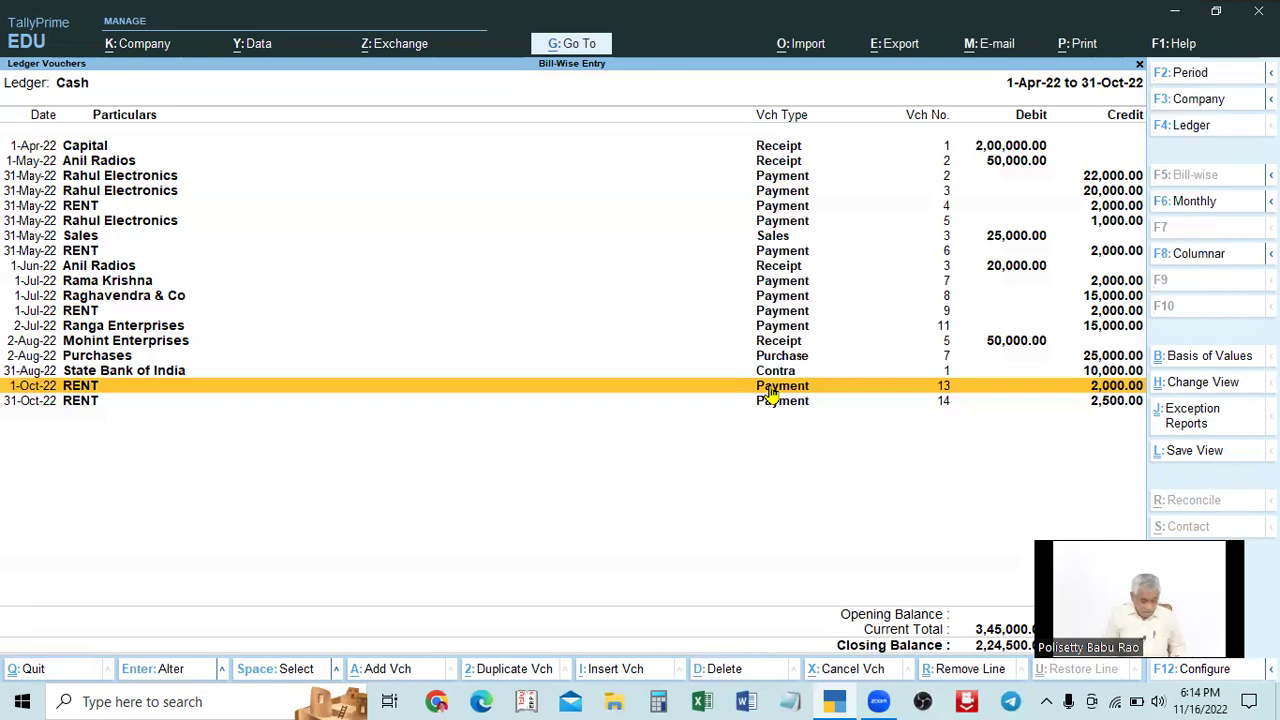
{"action": "left_click", "coordinate": [771, 393]}
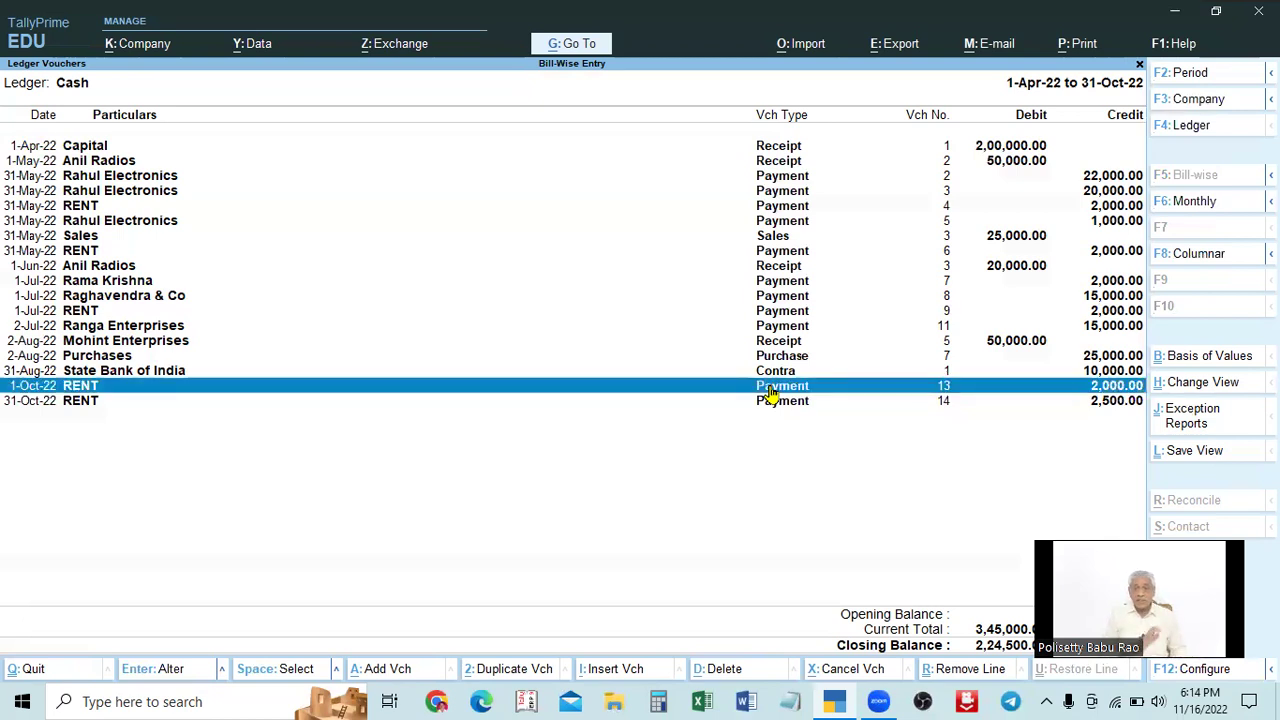
{"action": "left_click", "coordinate": [779, 286]}
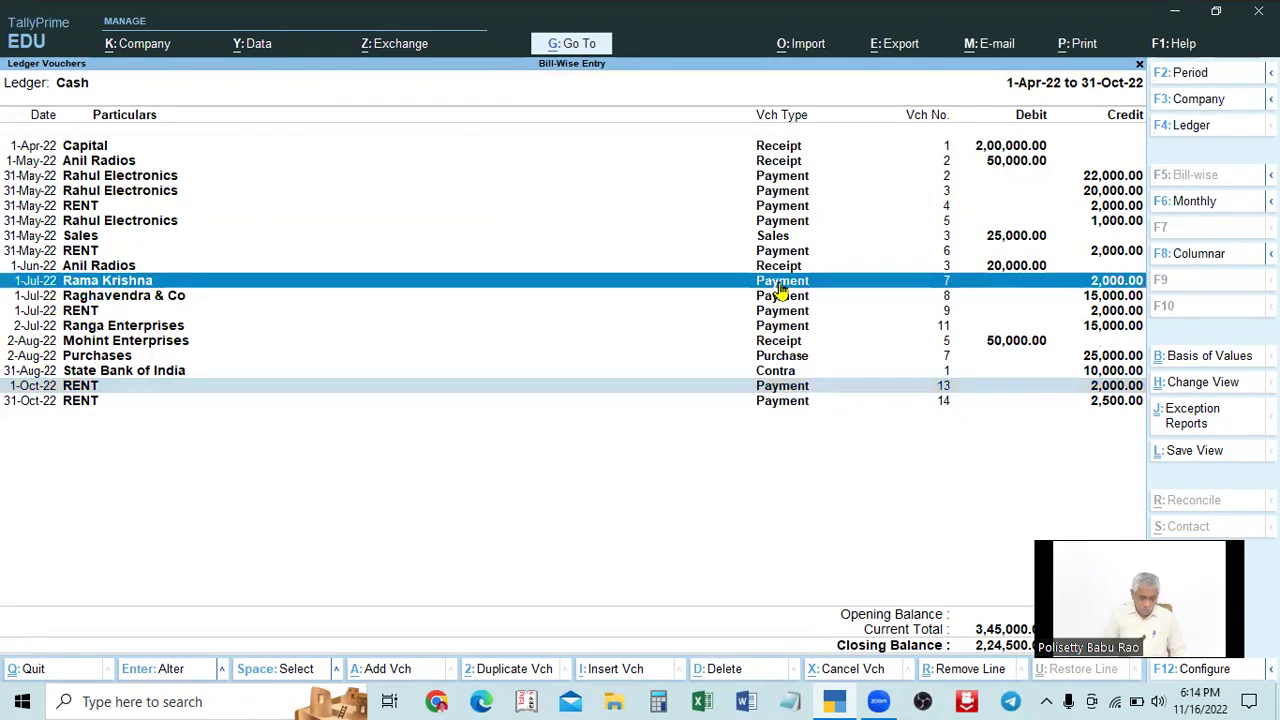
{"action": "left_click", "coordinate": [780, 167]}
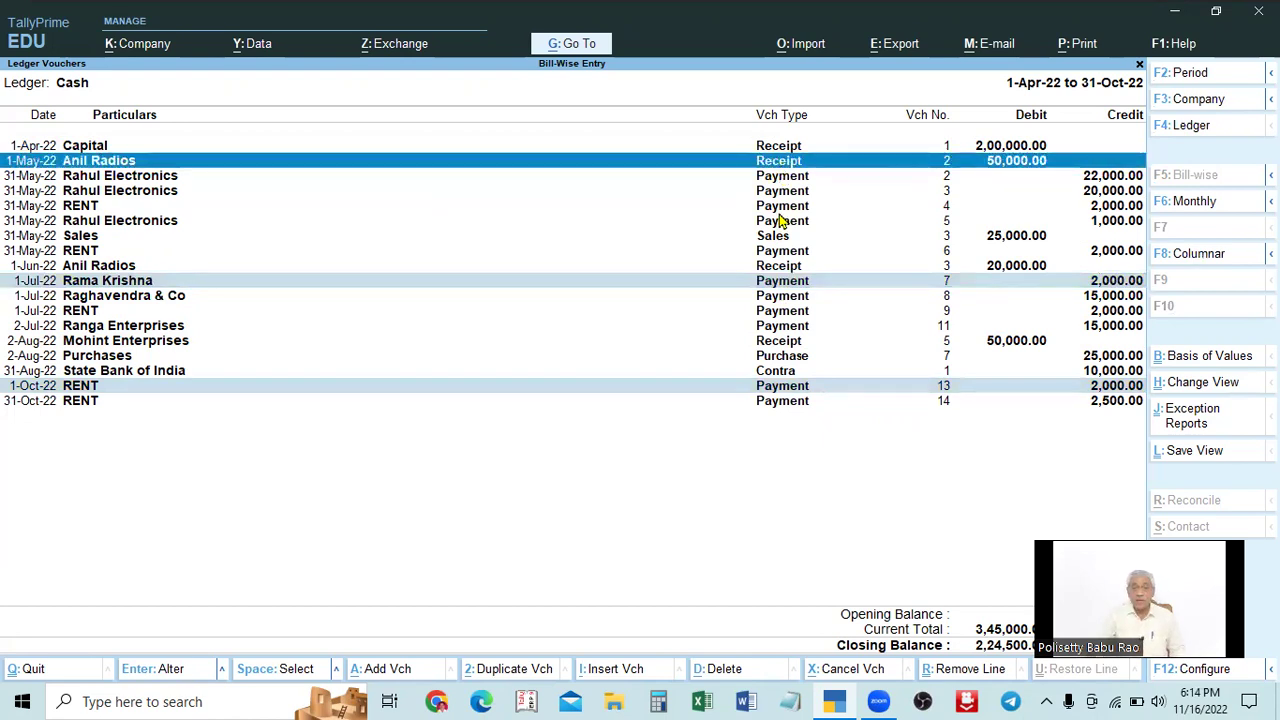
{"action": "left_click", "coordinate": [781, 210]}
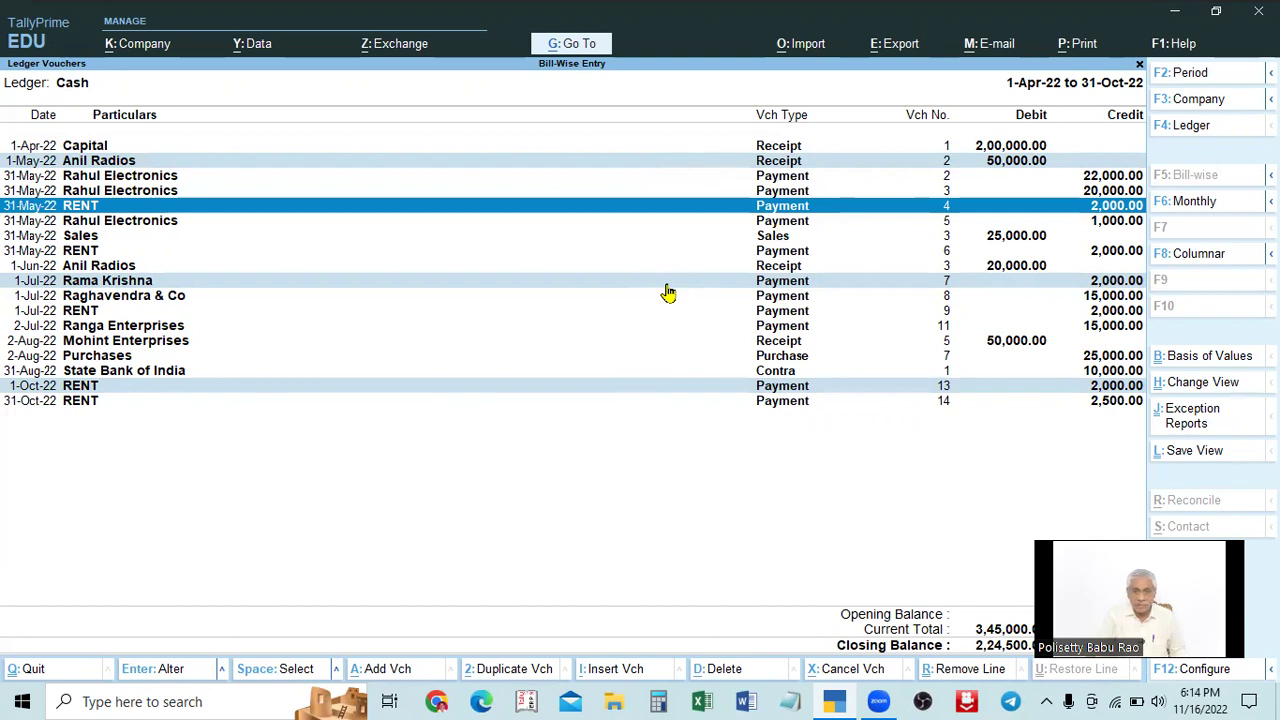
Add the 2-Jul-22 Ranga Enterprises payment voucher to the selected lines of the Cash ledger.
{"action": "key", "text": "Up"}
{"action": "key", "text": "Down"}
{"action": "key", "text": "Down"}
{"action": "key", "text": "Down"}
{"action": "key", "text": "Down"}
{"action": "key", "text": "Up"}
{"action": "key", "text": "Up"}
{"action": "key", "text": "Down"}
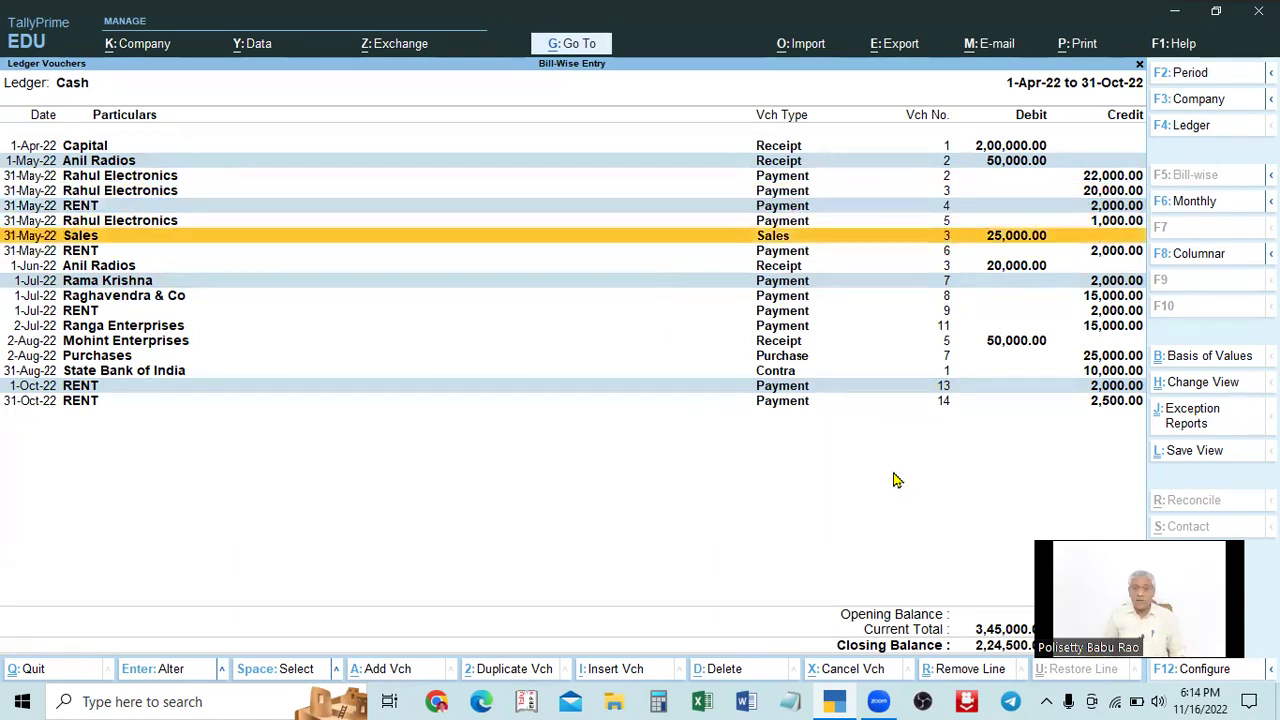
{"action": "key", "text": "Down"}
{"action": "key", "text": "Down"}
{"action": "key", "text": "Down"}
{"action": "key", "text": "Down"}
{"action": "key", "text": "Down"}
{"action": "key", "text": "Down"}
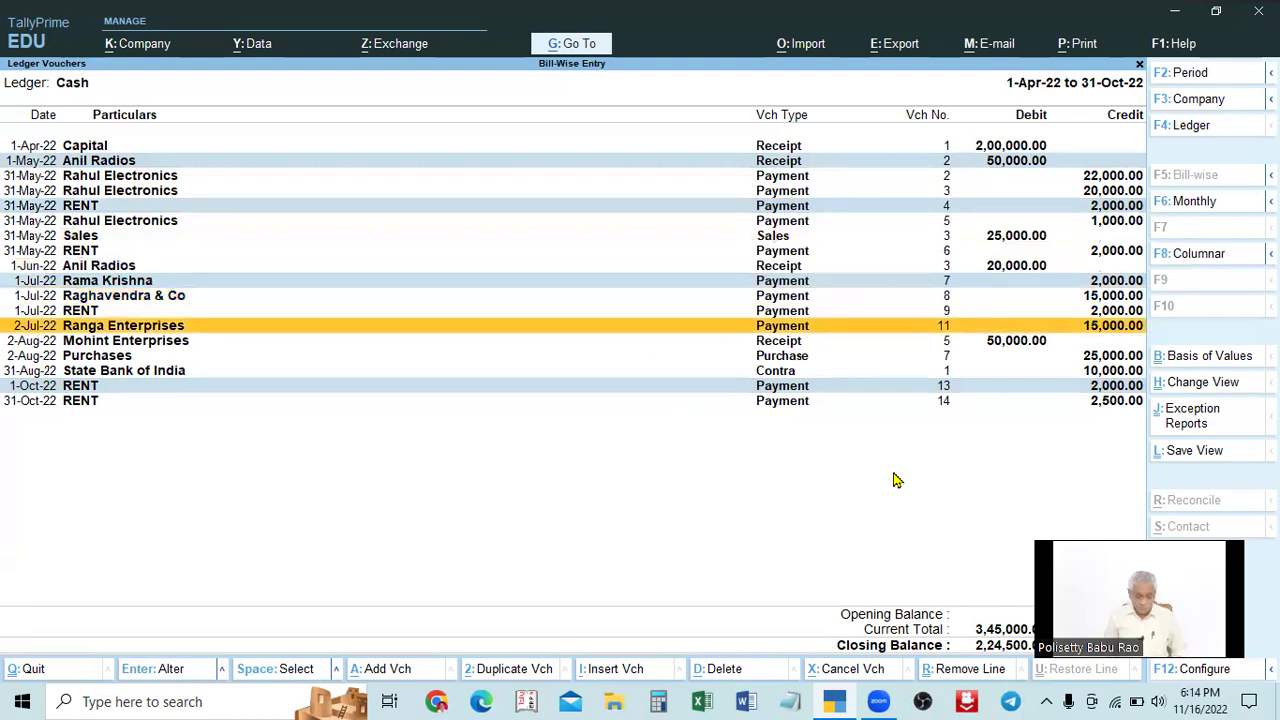
{"action": "key", "text": "space"}
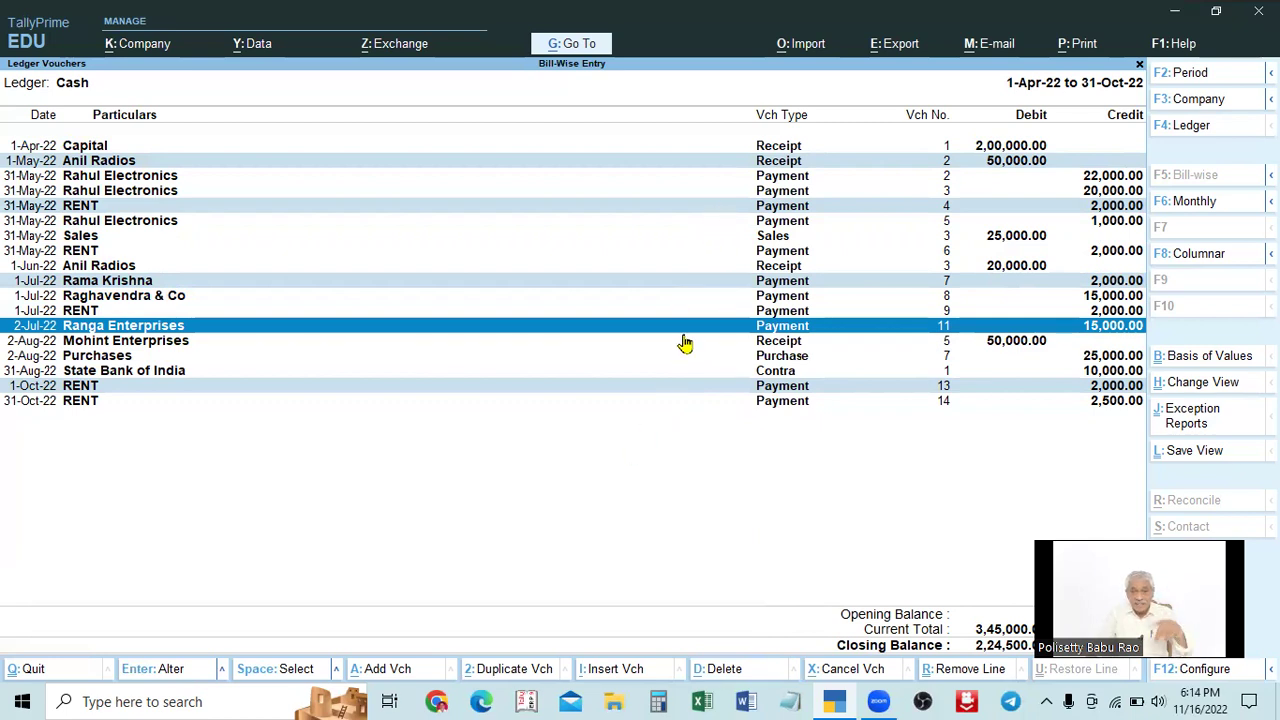
Deselect the 1-Jul-22 payment voucher no. 7 and clear the selection of all remaining Cash ledger lines.
{"action": "left_click", "coordinate": [668, 283]}
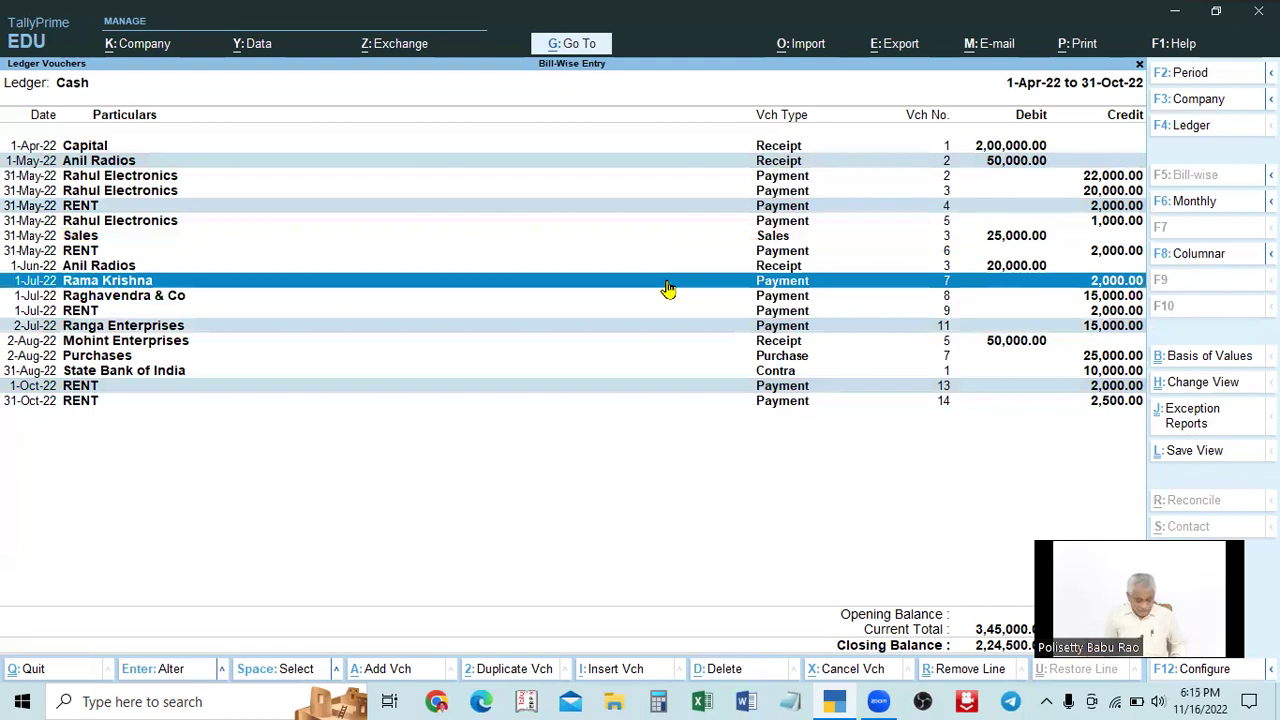
{"action": "key", "text": "space"}
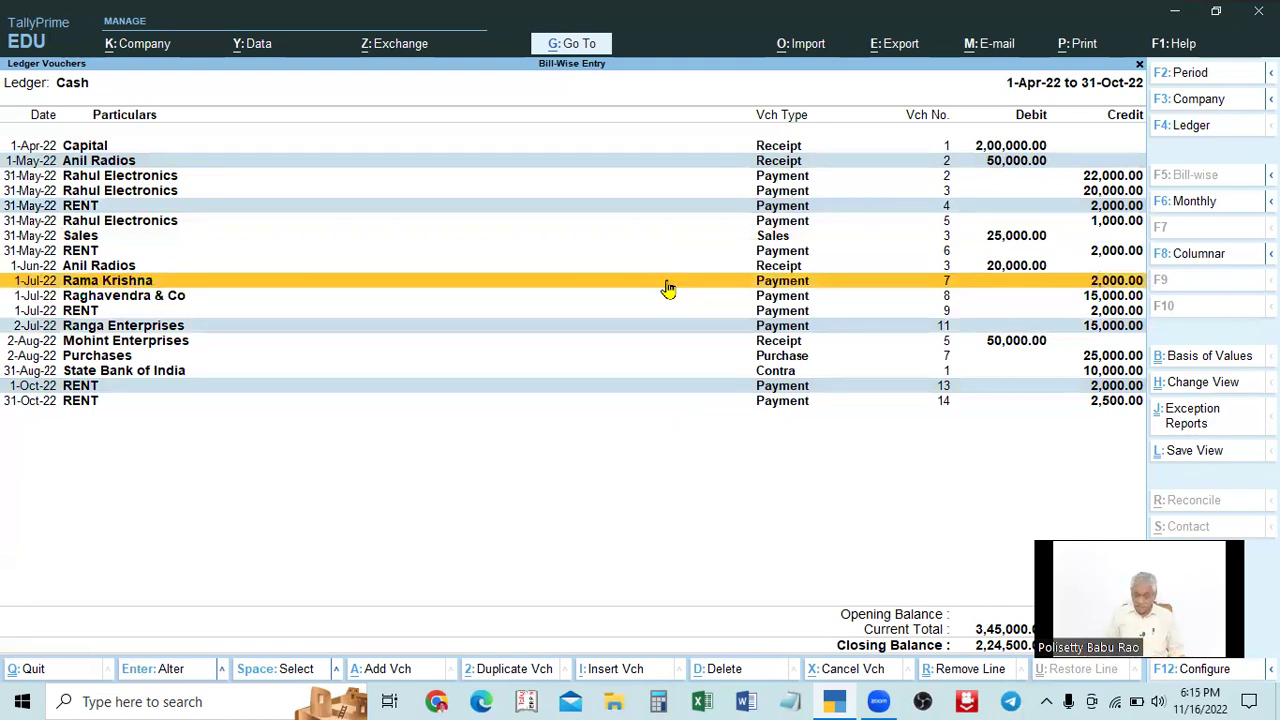
{"action": "key", "text": "Down"}
{"action": "key", "text": "Up"}
{"action": "key", "text": "Up"}
{"action": "key", "text": "Up"}
{"action": "key", "text": "Up"}
{"action": "key", "text": "Up"}
{"action": "key", "text": "Down"}
{"action": "key", "text": "Down"}
{"action": "key", "text": "Down"}
{"action": "key", "text": "Down"}
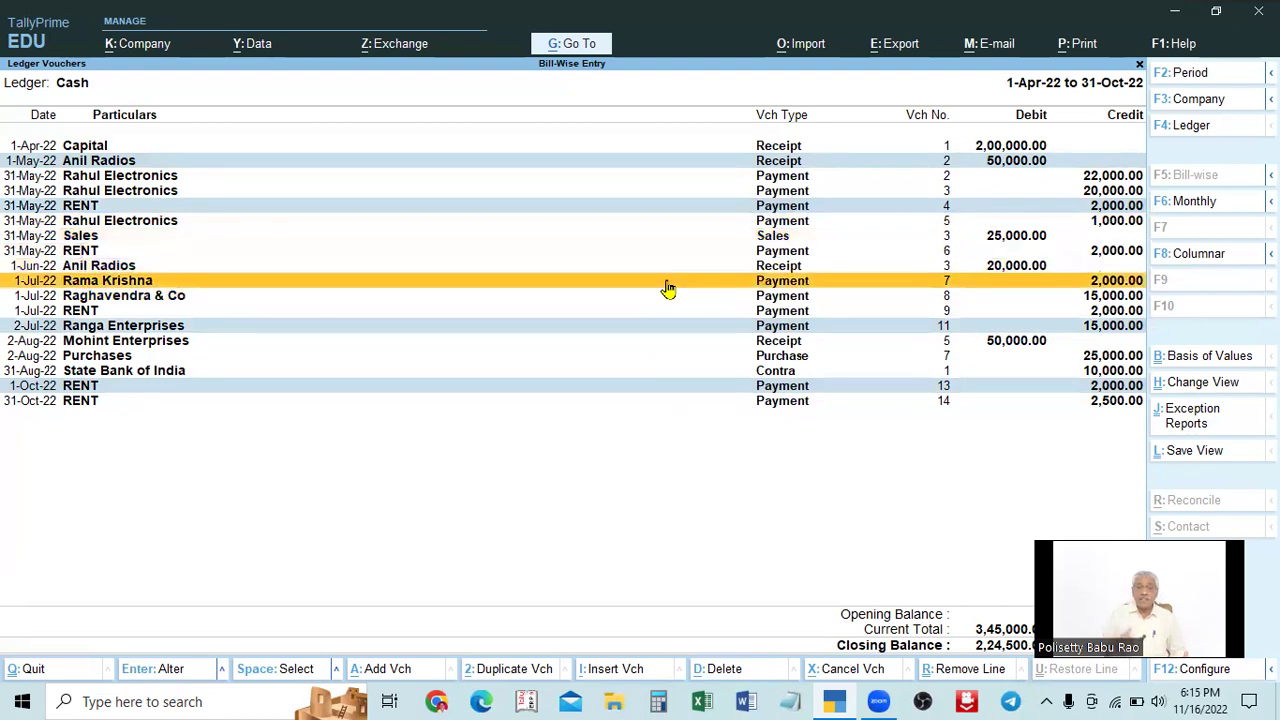
{"action": "key", "text": "ctrl+space"}
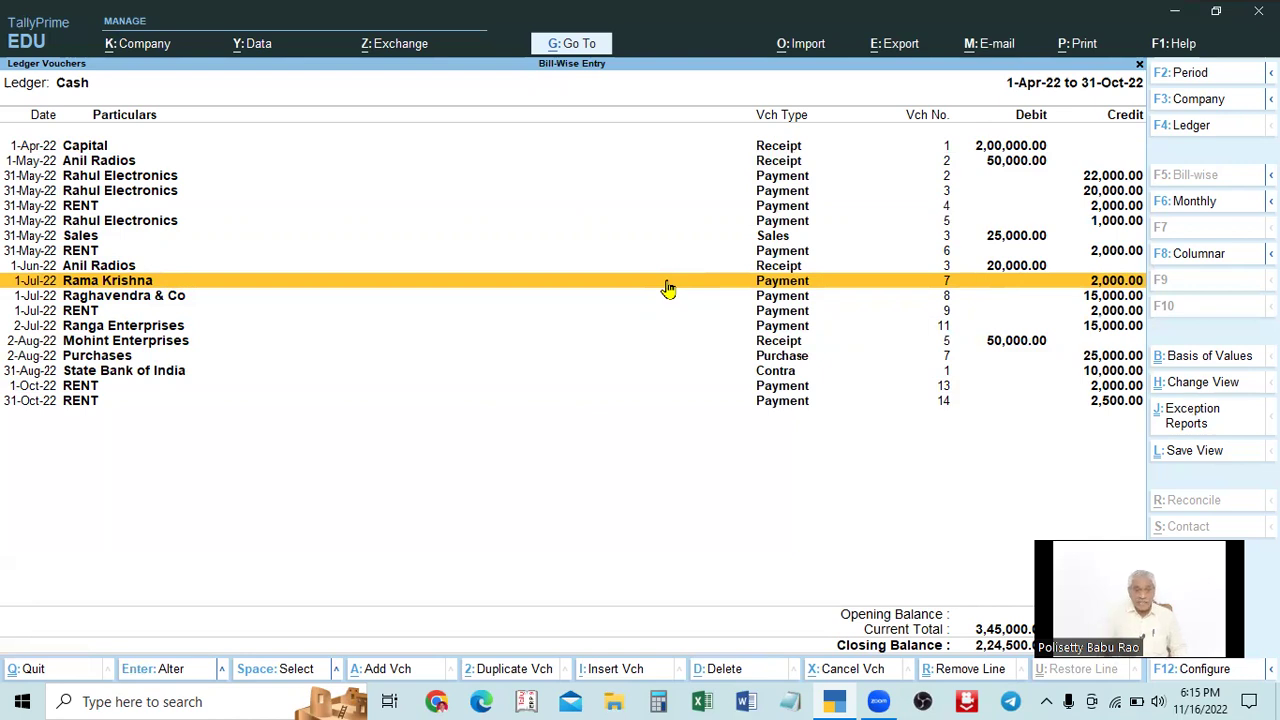
Select the 1-Oct-22 RENT payment no. 13 and extend the selection to all lines of the Cash ledger.
{"action": "key", "text": "Up"}
{"action": "key", "text": "Up"}
{"action": "key", "text": "Up"}
{"action": "key", "text": "Up"}
{"action": "key", "text": "Up"}
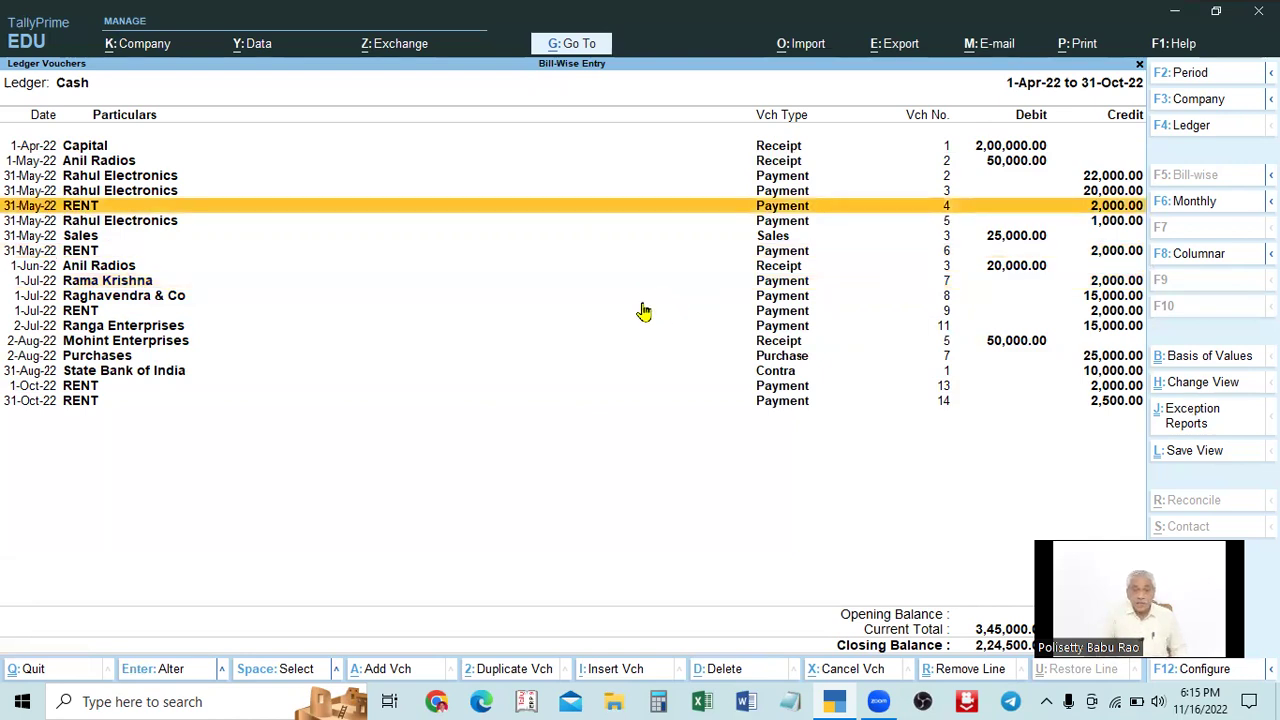
{"action": "left_click", "coordinate": [782, 390]}
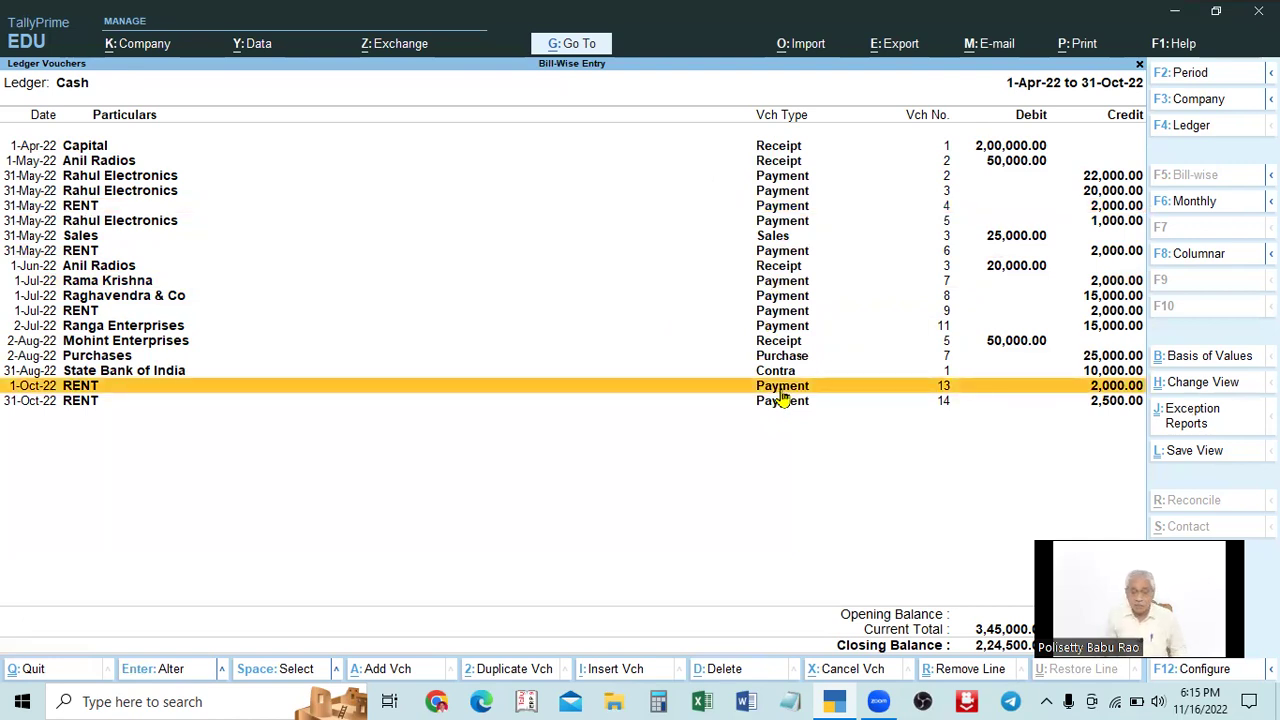
{"action": "key", "text": "space"}
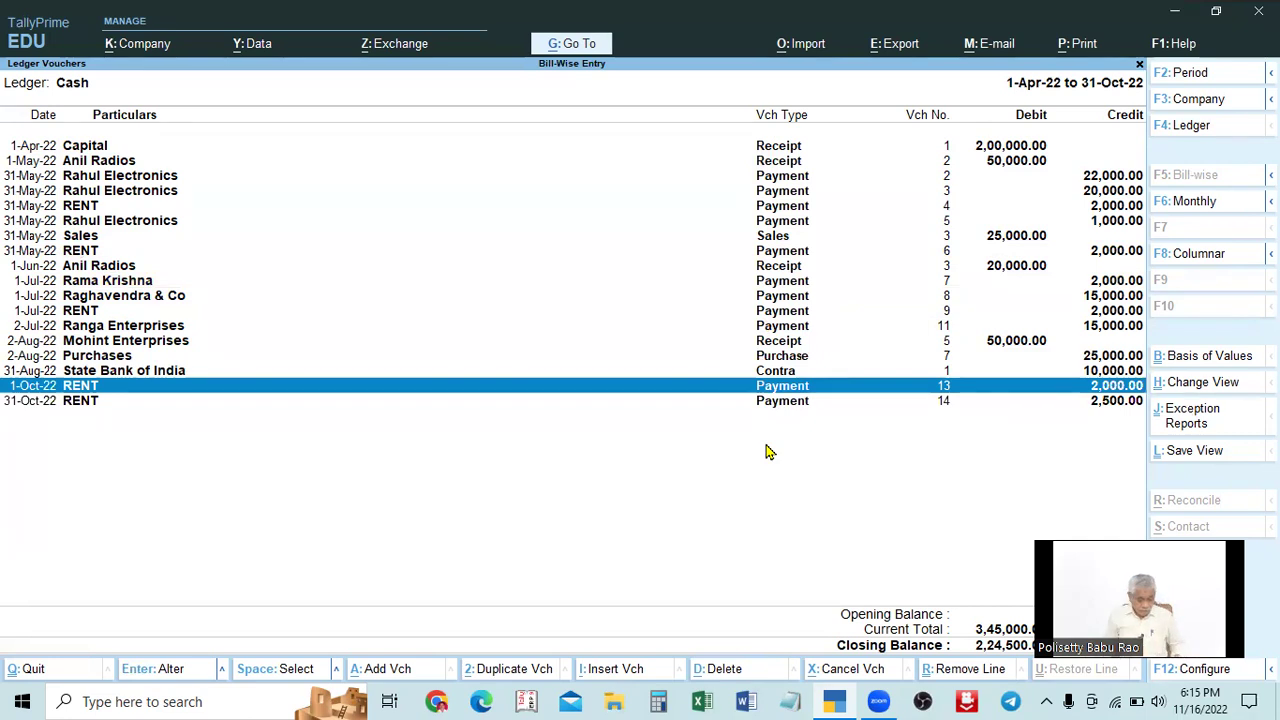
{"action": "key", "text": "ctrl"}
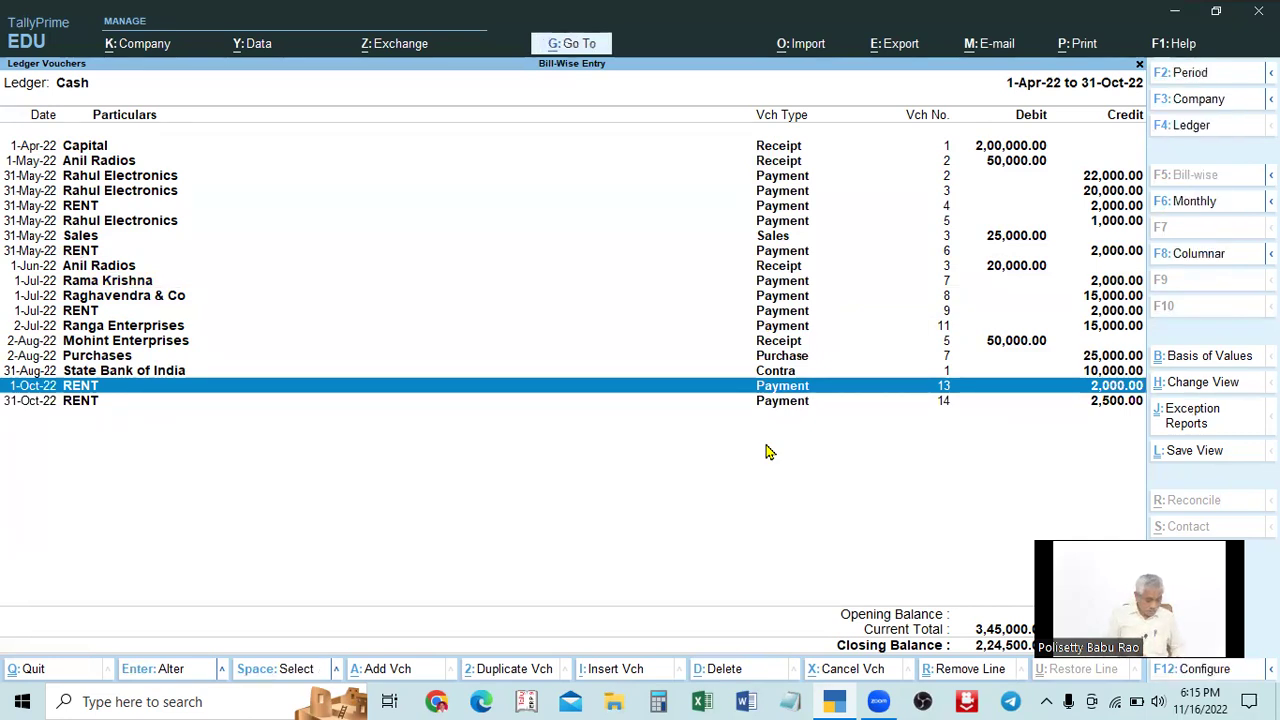
{"action": "key", "text": "ctrl+space"}
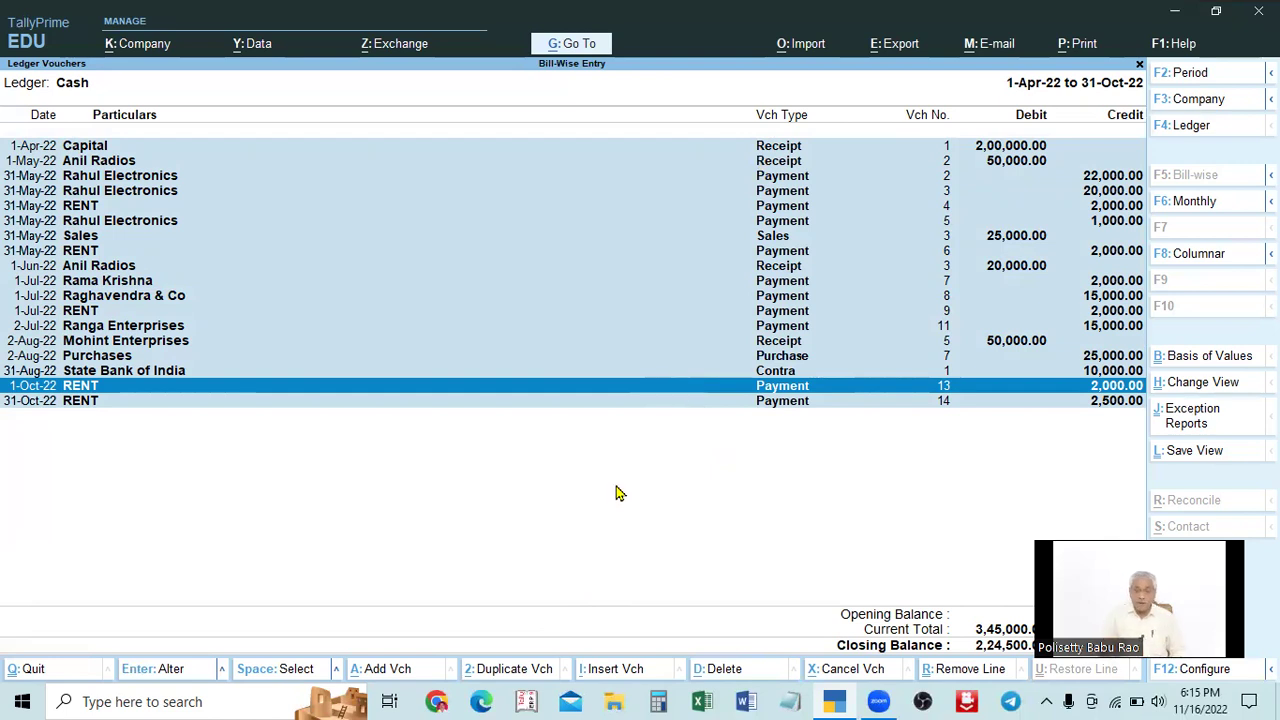
Clear the selection of all Cash ledger lines and highlight the 31-May-22 Rahul Electronics payment no. 5.
{"action": "key", "text": "Return"}
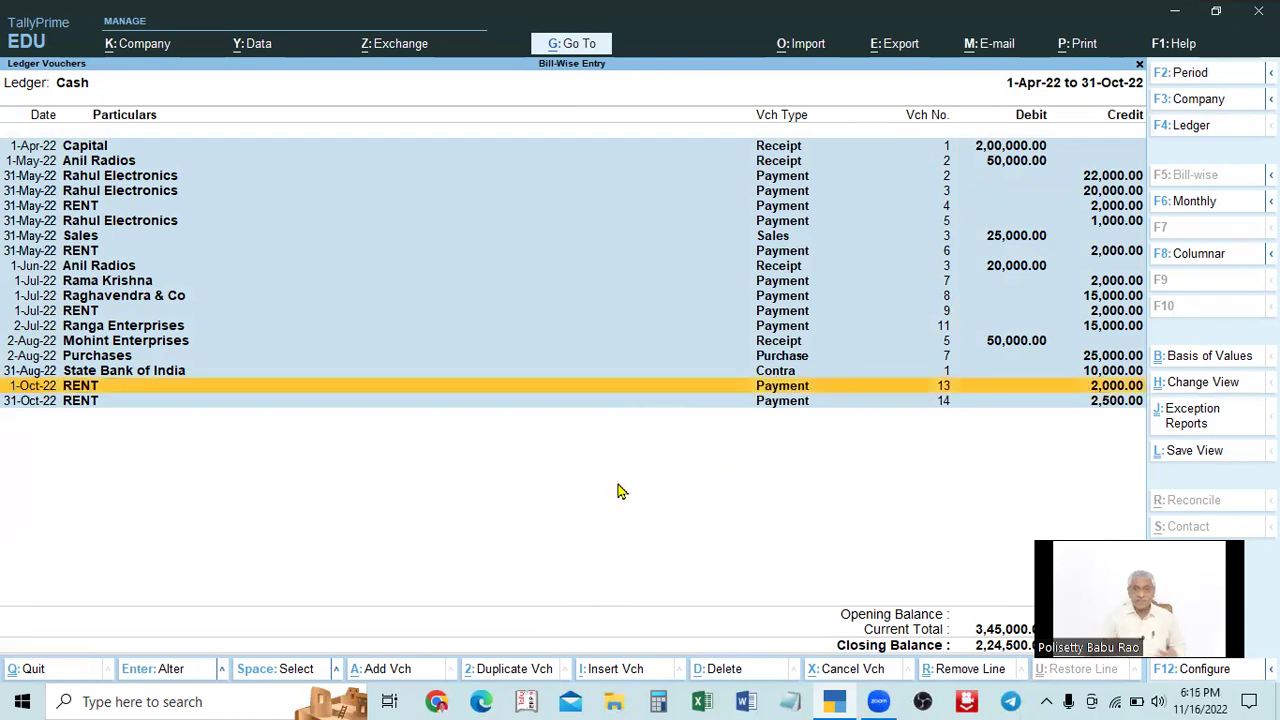
{"action": "left_click", "coordinate": [800, 224]}
{"action": "left_click", "coordinate": [801, 224]}
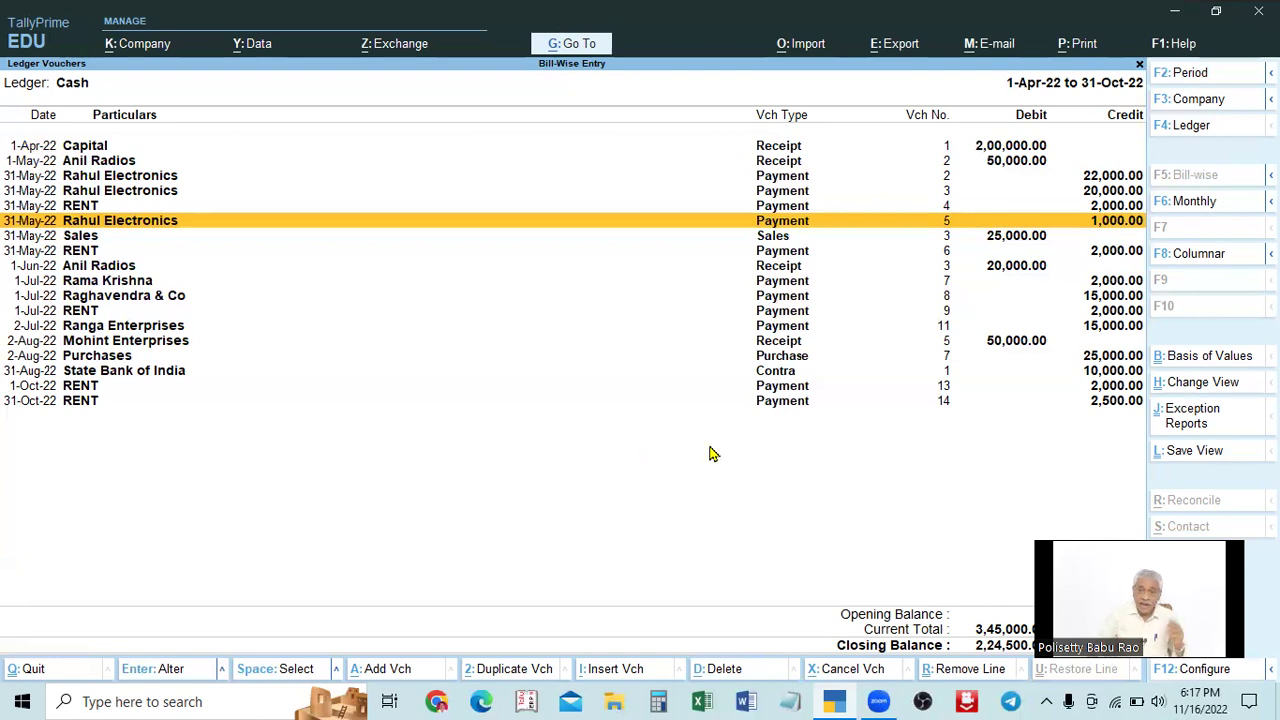
Remove the 1-Jun-22 Anil Radios receipt, the 2-Aug-22 Purchases voucher and the 1-Apr-22 Capital receipt from the Cash ledger view.
{"action": "left_click", "coordinate": [1020, 276]}
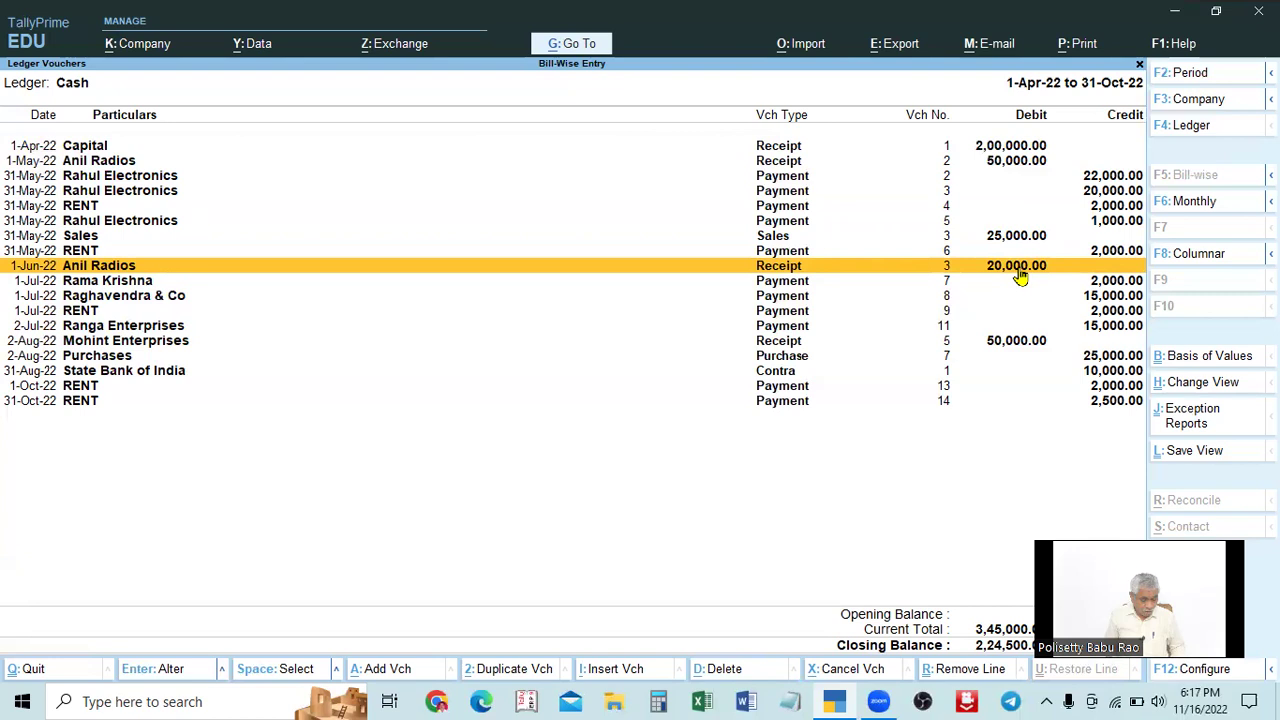
{"action": "key", "text": "ctrl"}
{"action": "key", "text": "ctrl+r"}
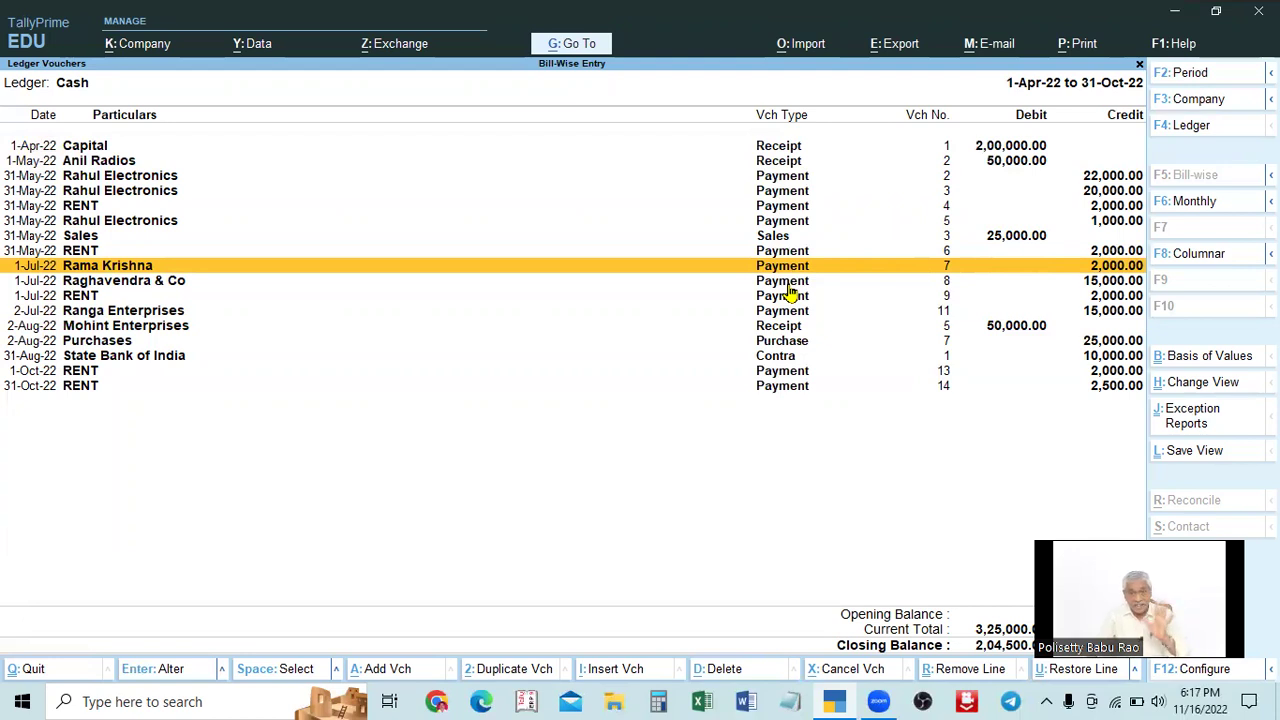
{"action": "left_click", "coordinate": [785, 341]}
{"action": "key", "text": "ctrl+r"}
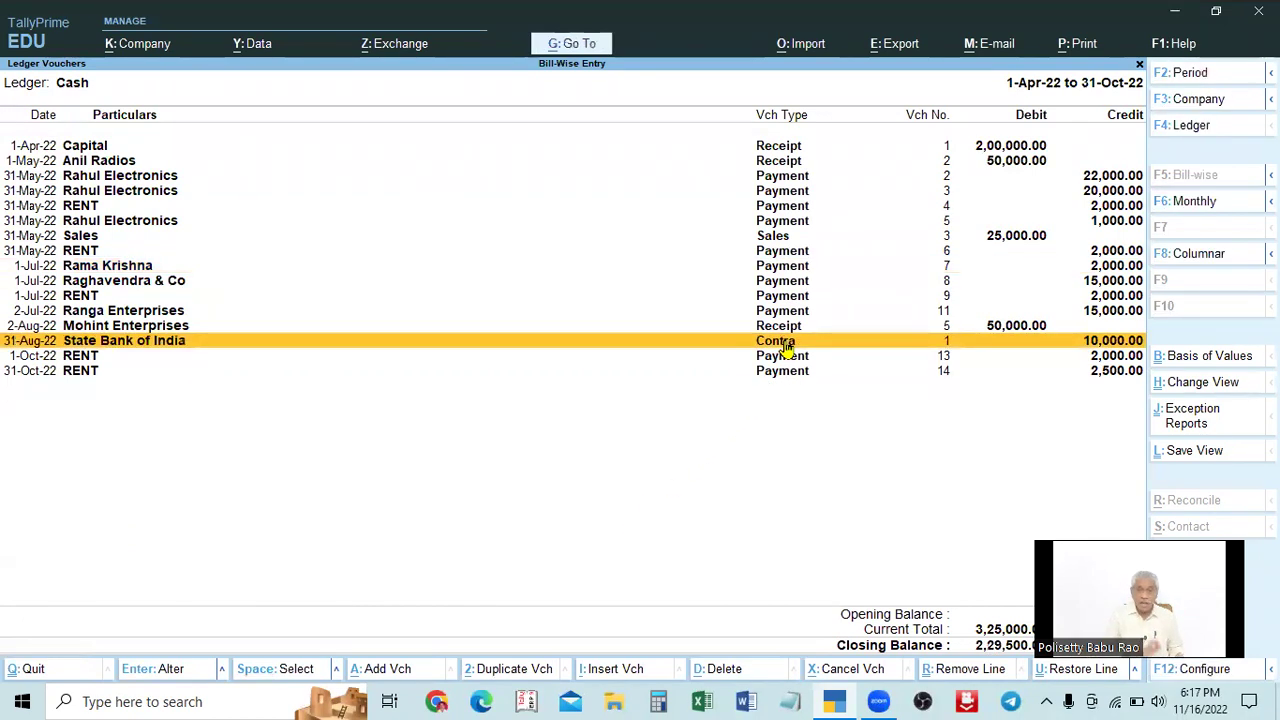
{"action": "left_click", "coordinate": [778, 149]}
{"action": "key", "text": "ctrl+r"}
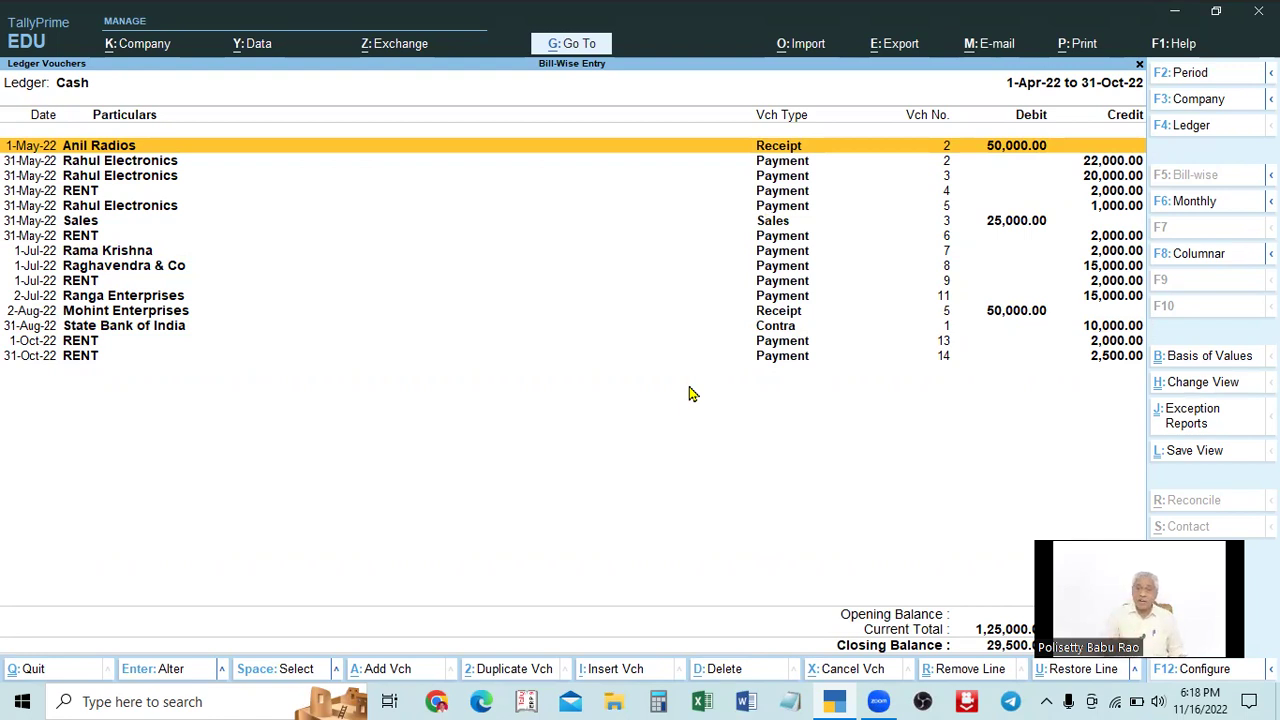
Restore the last removed line, the Capital receipt, and bring back all other removed lines of the Cash ledger.
{"action": "key", "text": "ctrl"}
{"action": "key", "text": "ctrl+u"}
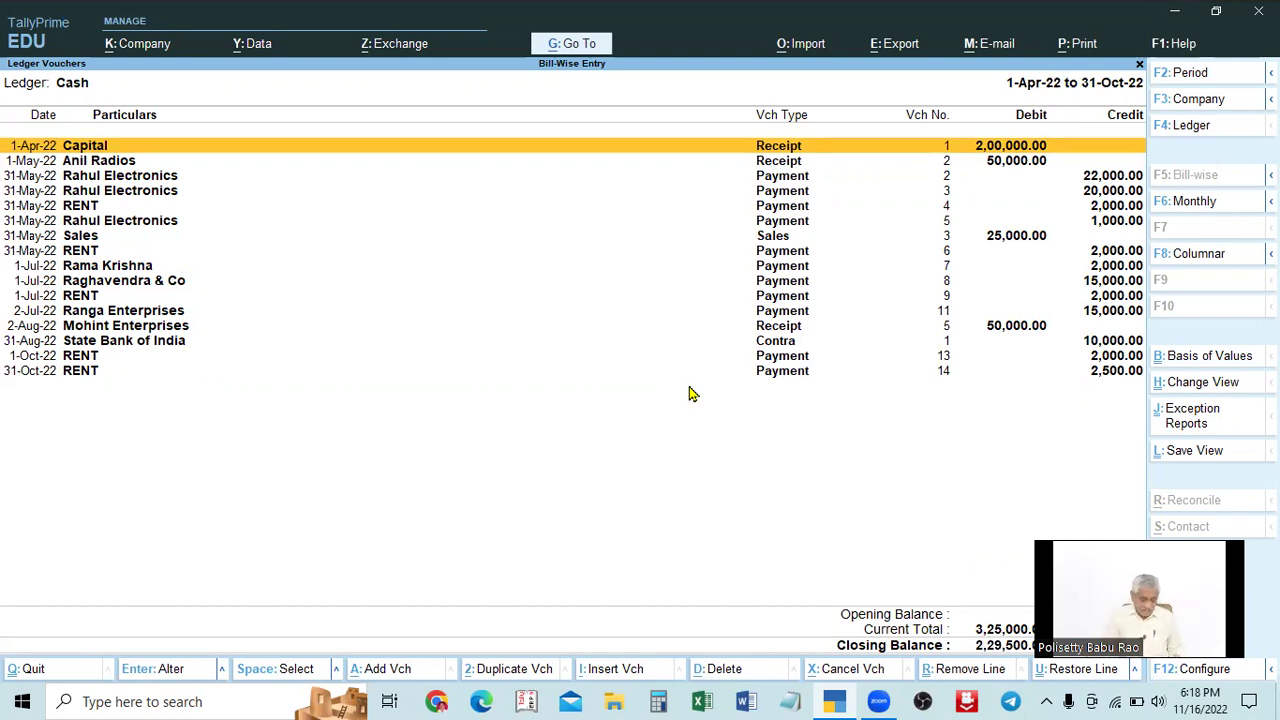
{"action": "key", "text": "alt"}
{"action": "key", "text": "alt+u"}
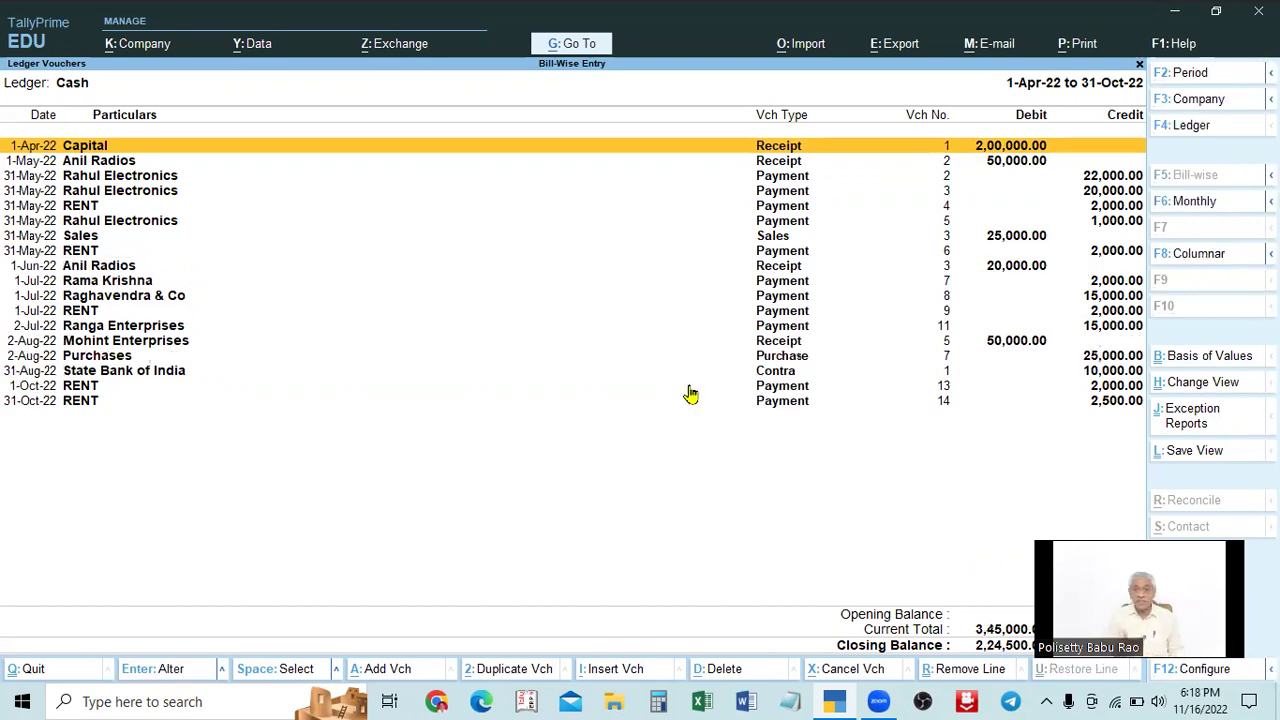
{"action": "key", "text": "alt"}
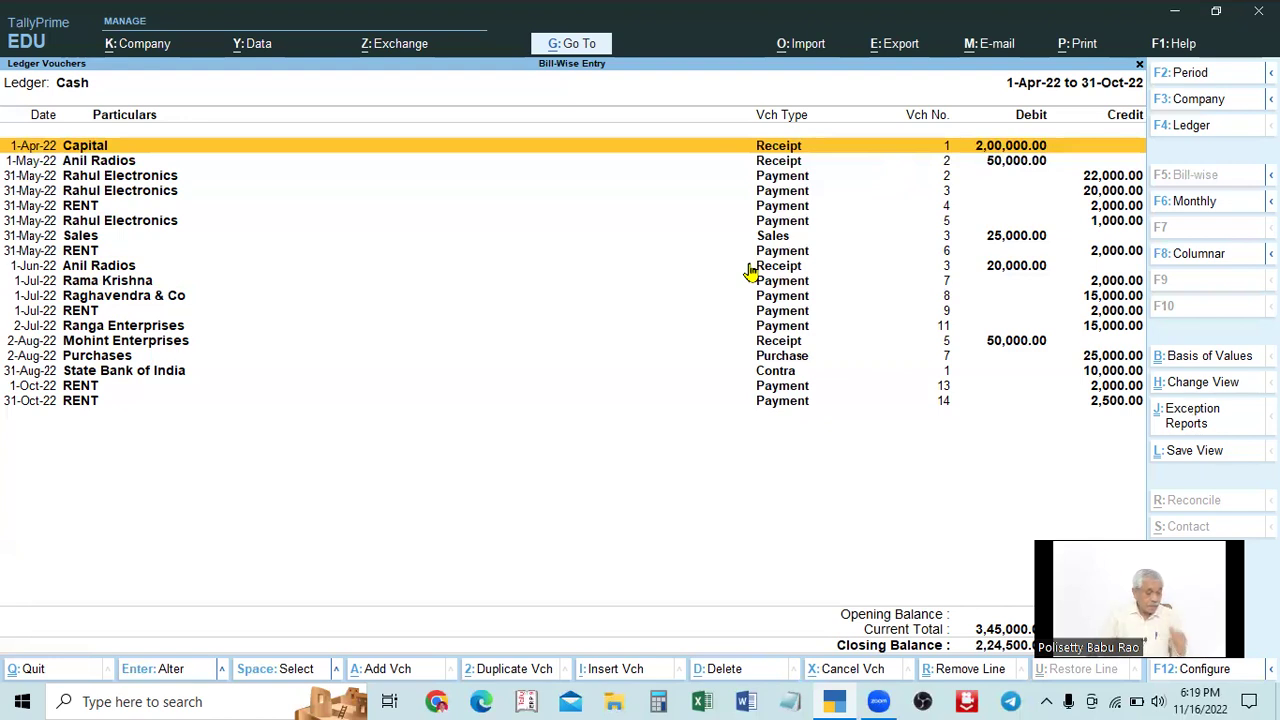
Remove payments no. 2, 6 and 8 and the State Bank of India contra from the Cash ledger view, and restore all removed lines.
{"action": "left_click", "coordinate": [795, 178]}
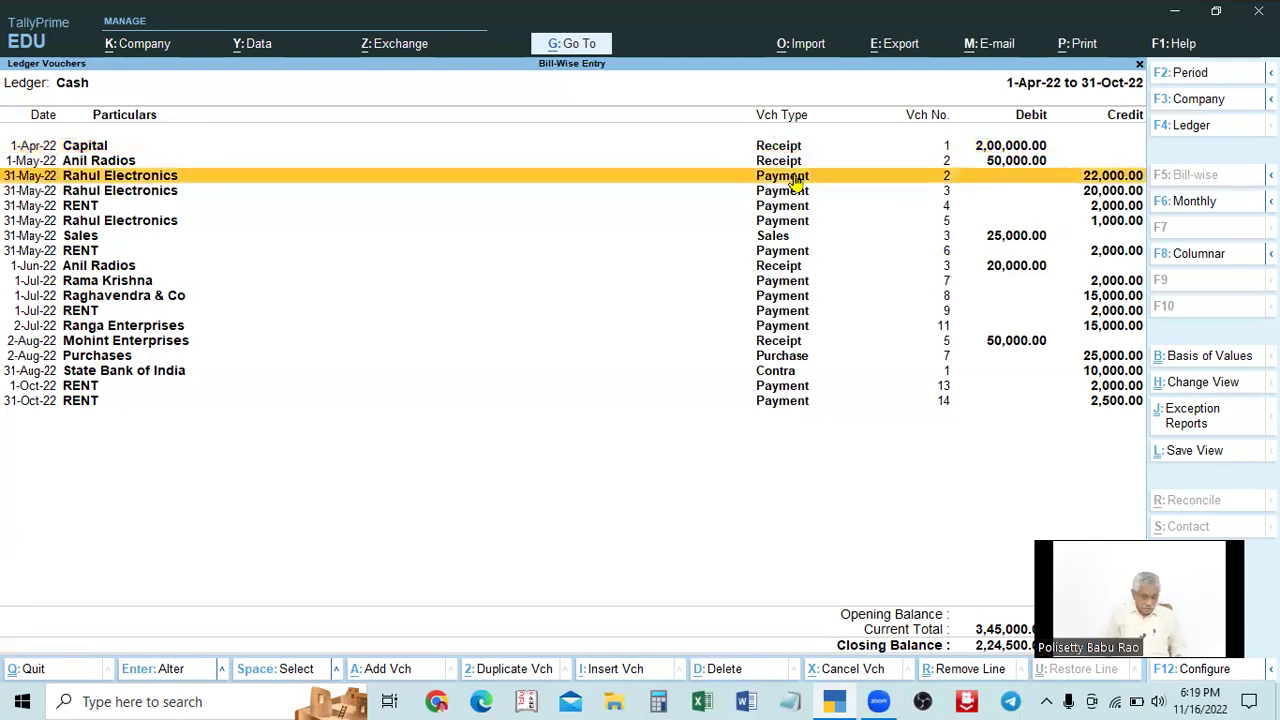
{"action": "key", "text": "ctrl"}
{"action": "key", "text": "ctrl+r"}
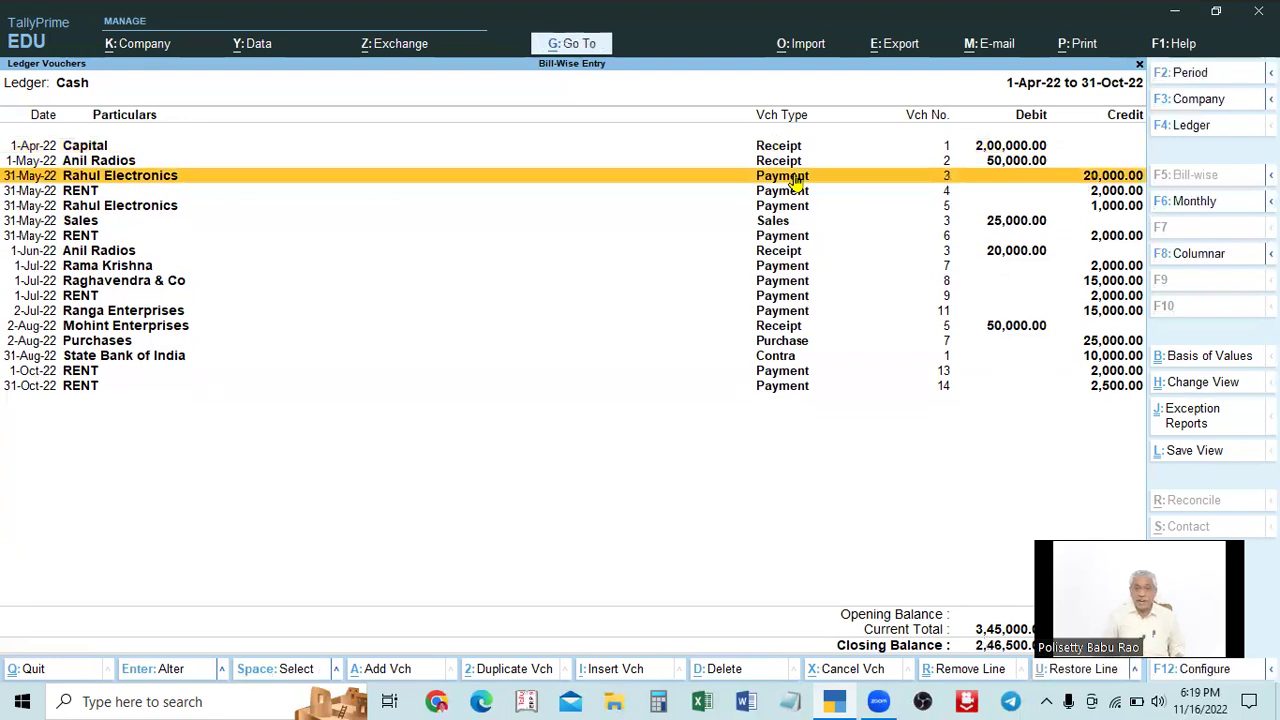
{"action": "left_click", "coordinate": [800, 235]}
{"action": "key", "text": "ctrl"}
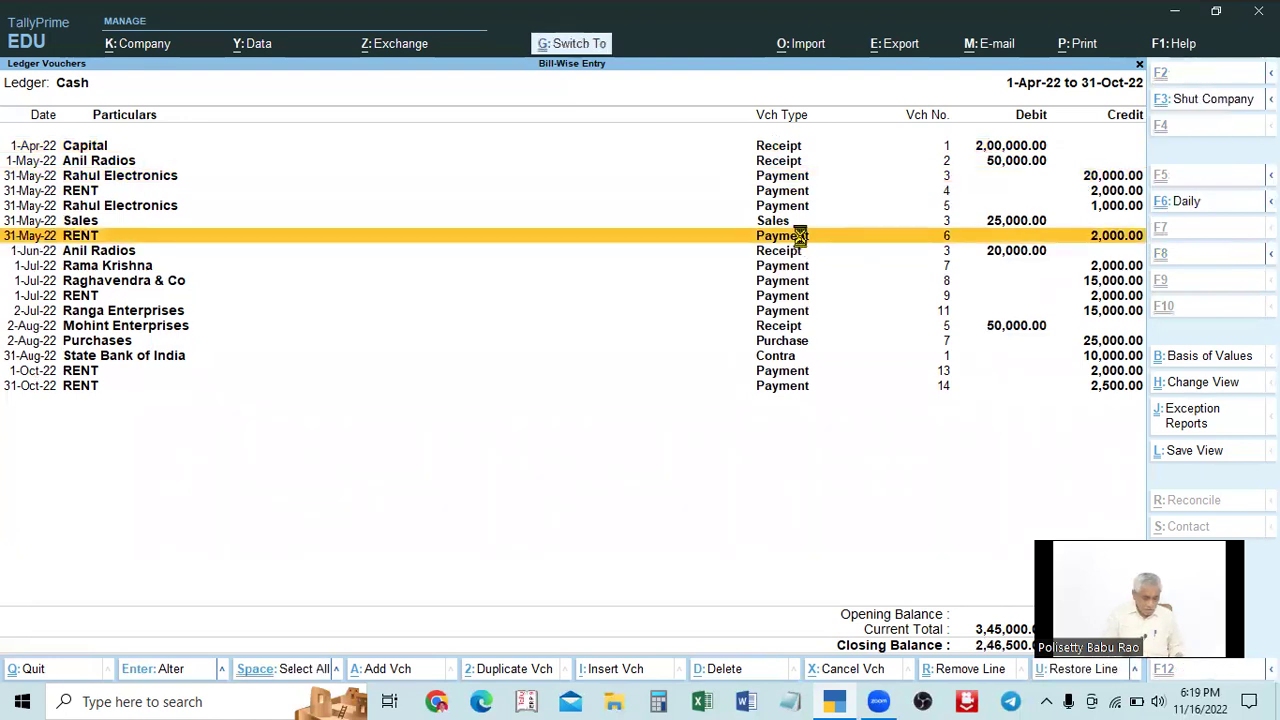
{"action": "key", "text": "ctrl+r"}
{"action": "left_click", "coordinate": [788, 274]}
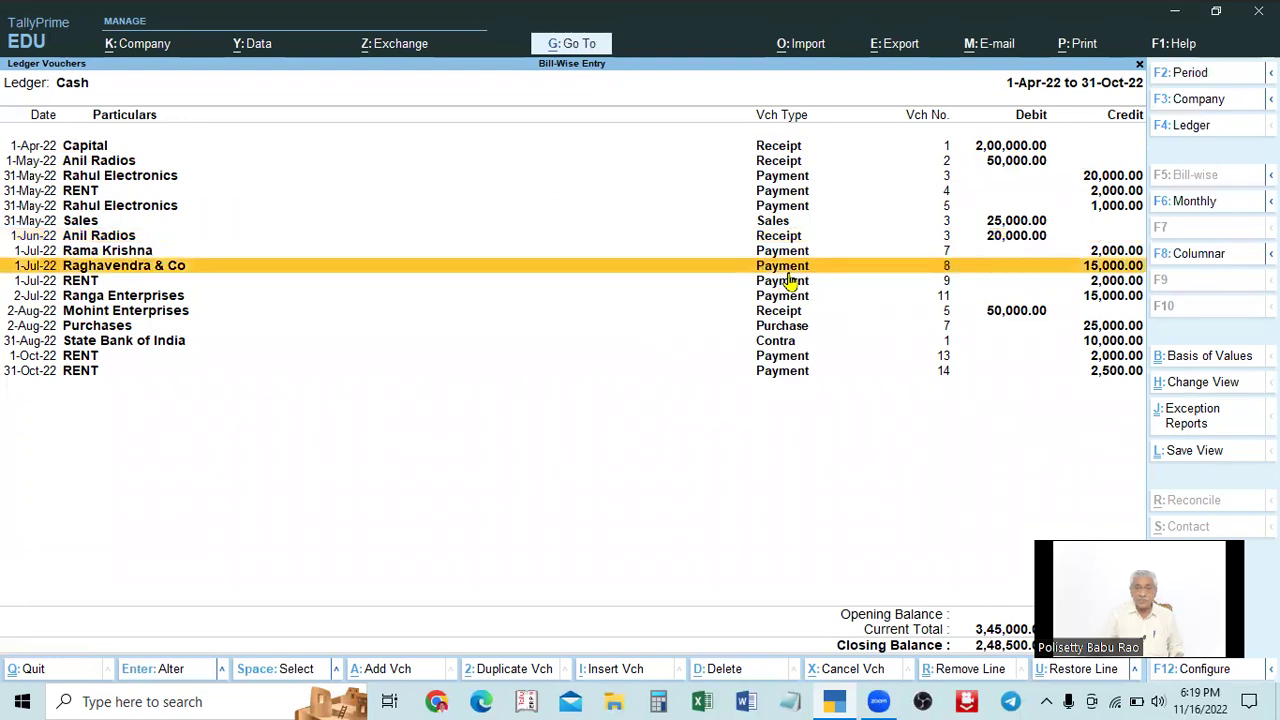
{"action": "key", "text": "ctrl+r"}
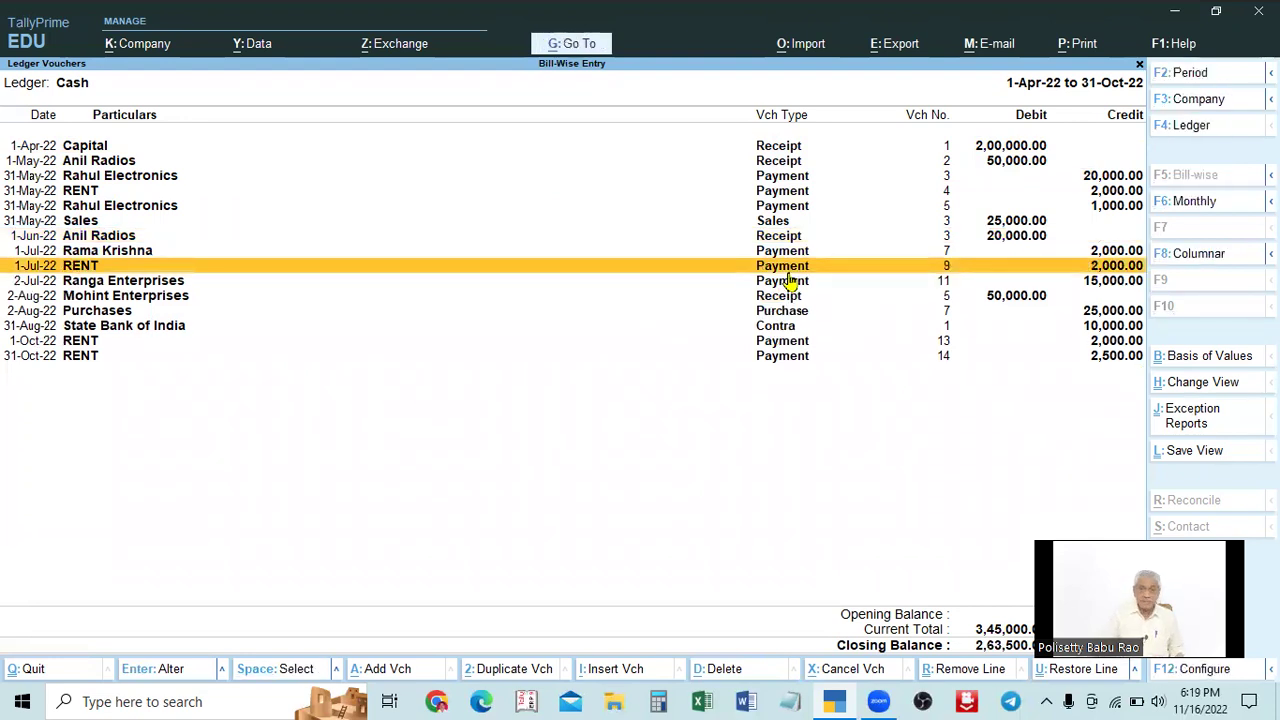
{"action": "left_click", "coordinate": [770, 330]}
{"action": "key", "text": "ctrl+r"}
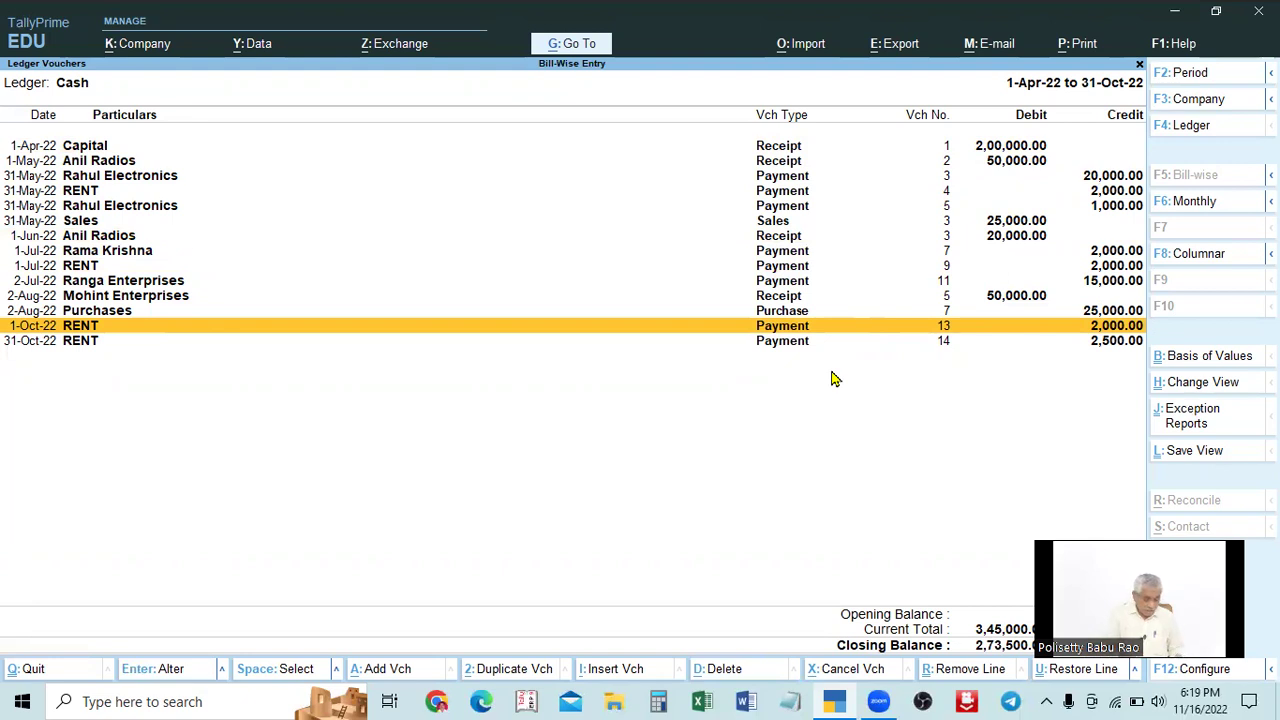
{"action": "key", "text": "alt"}
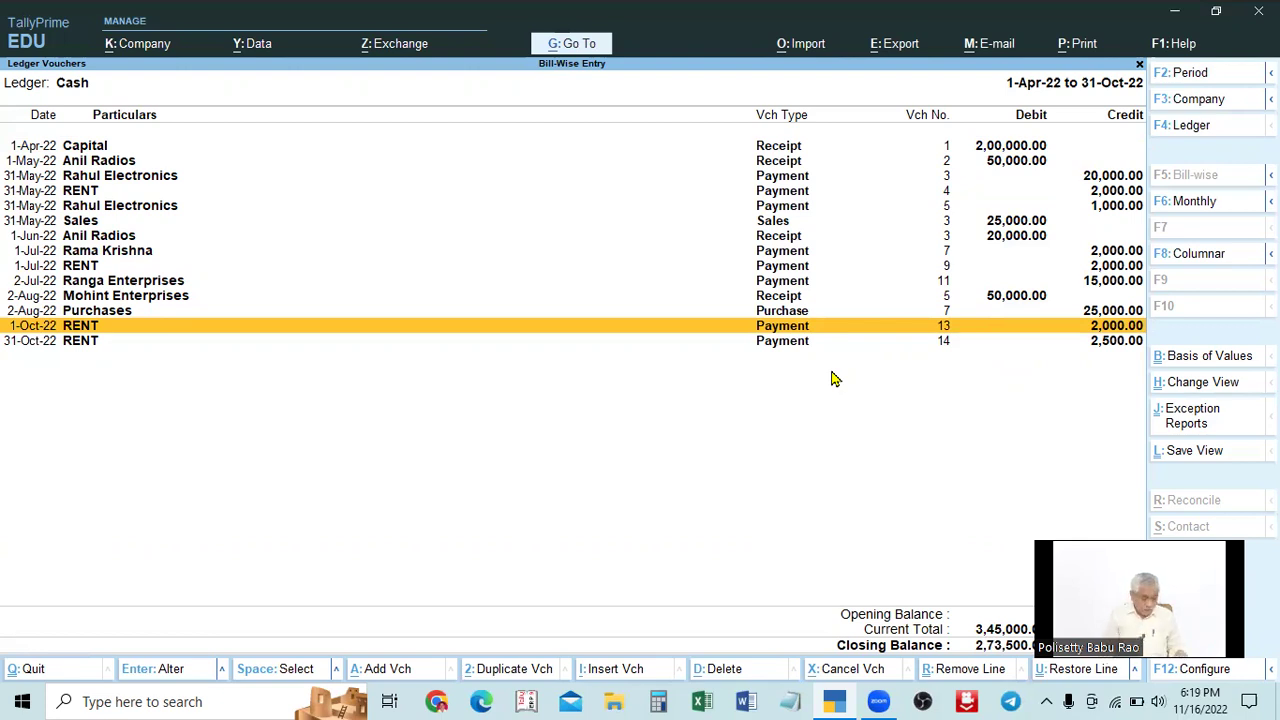
{"action": "key", "text": "alt+u"}
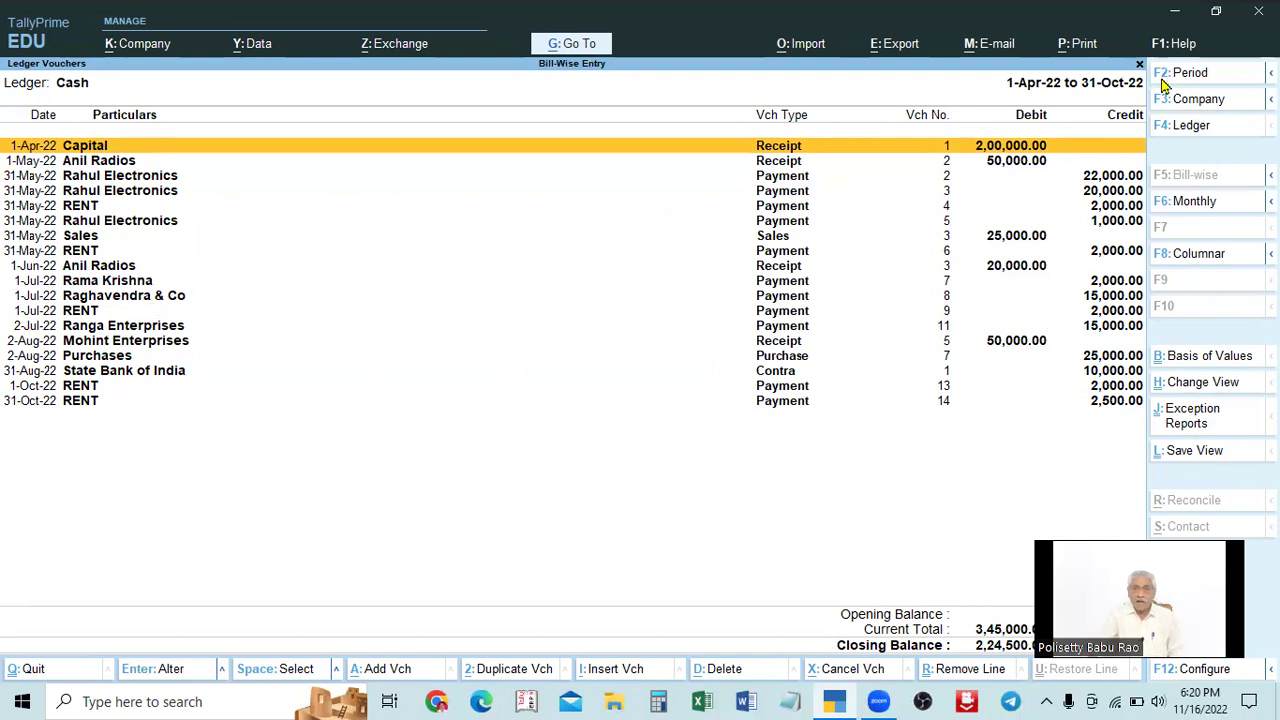
Switch the ledger report from Cash to the Sales ledger and close the report.
{"action": "left_click", "coordinate": [1181, 128]}
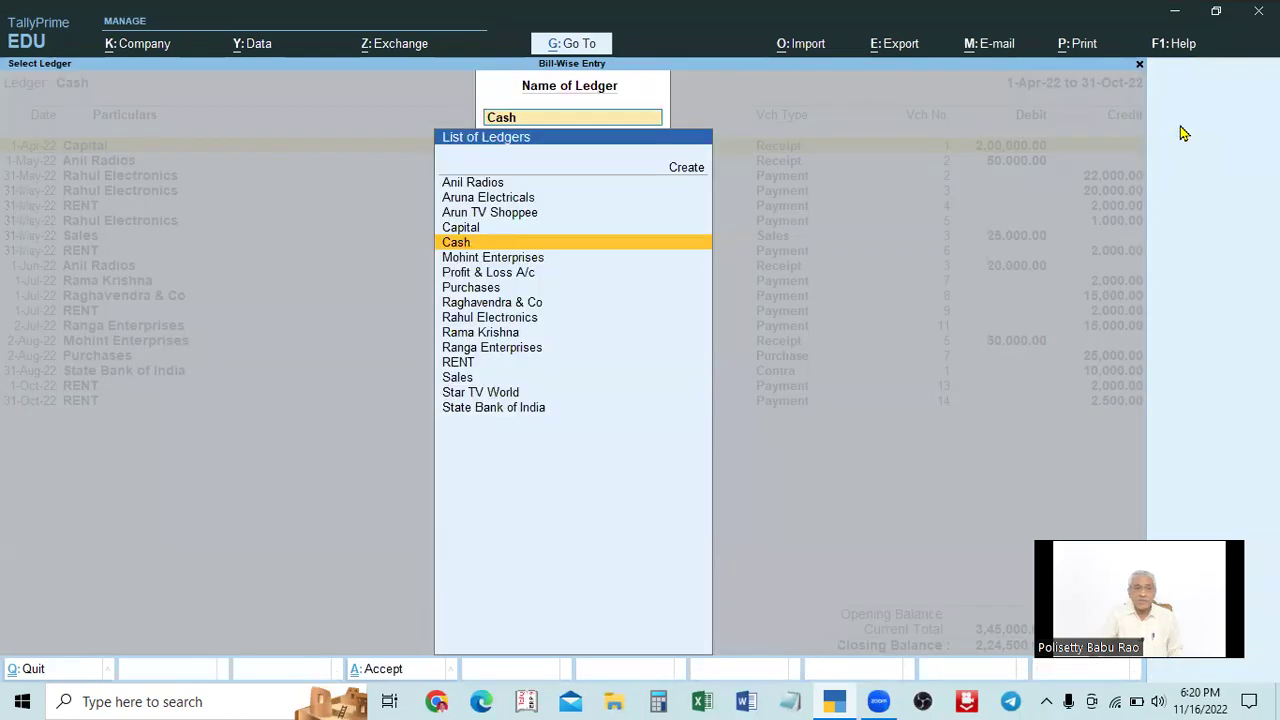
{"action": "left_click", "coordinate": [467, 378]}
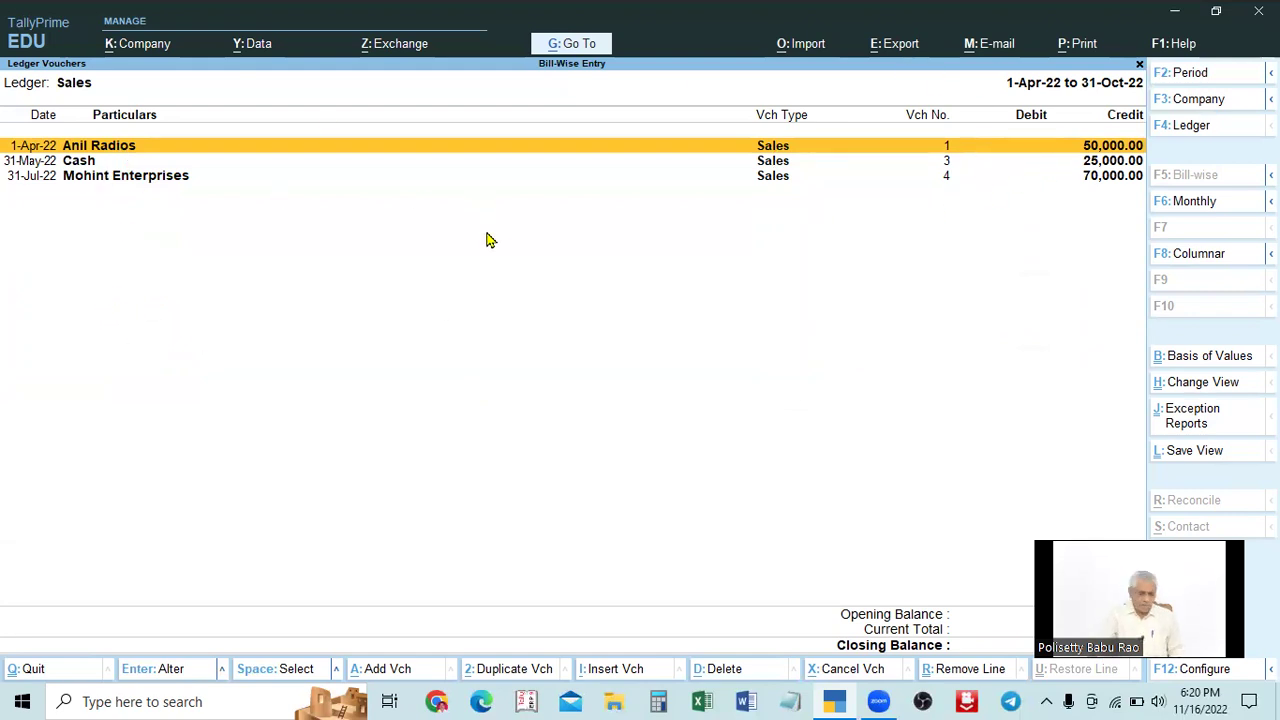
{"action": "key", "text": "Escape"}
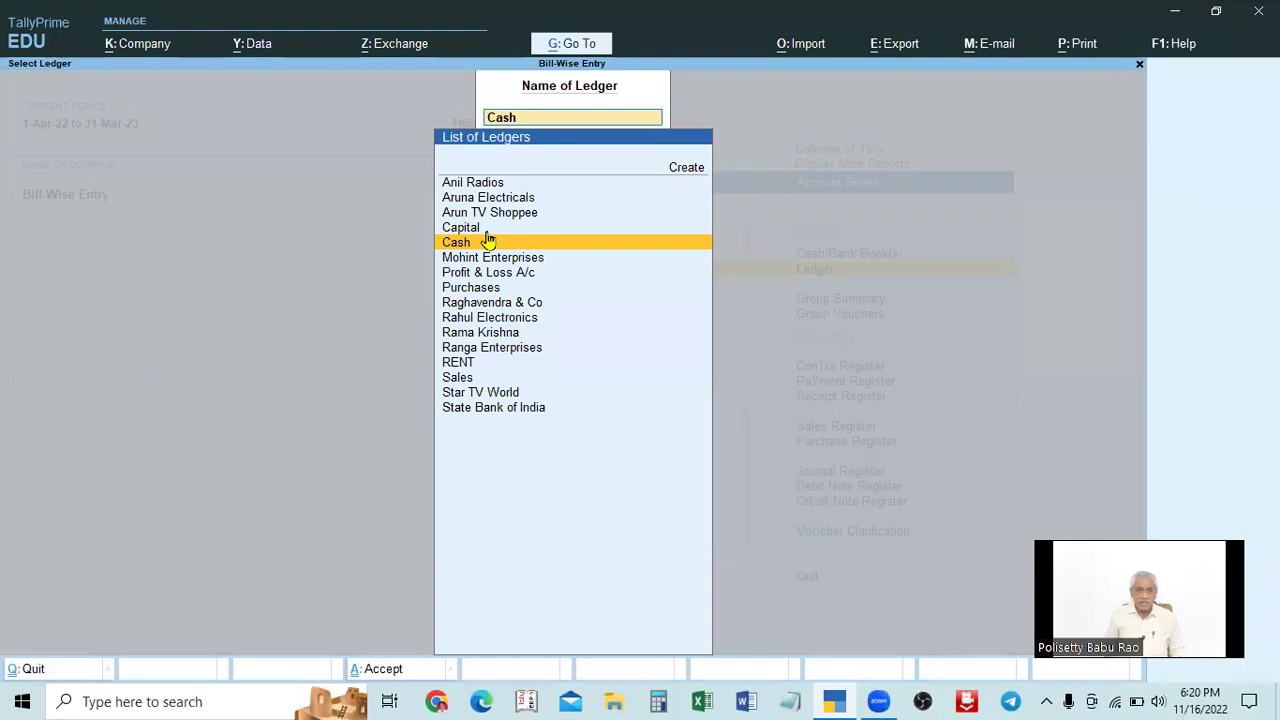
Reopen the Cash ledger and clear both period dates so that it covers 1-Apr-22 to 31-Oct-22.
{"action": "left_click", "coordinate": [487, 242]}
{"action": "key", "text": "F2"}
{"action": "key", "text": "BackSpace"}
{"action": "key", "text": "Return"}
{"action": "key", "text": "BackSpace"}
{"action": "key", "text": "Return"}
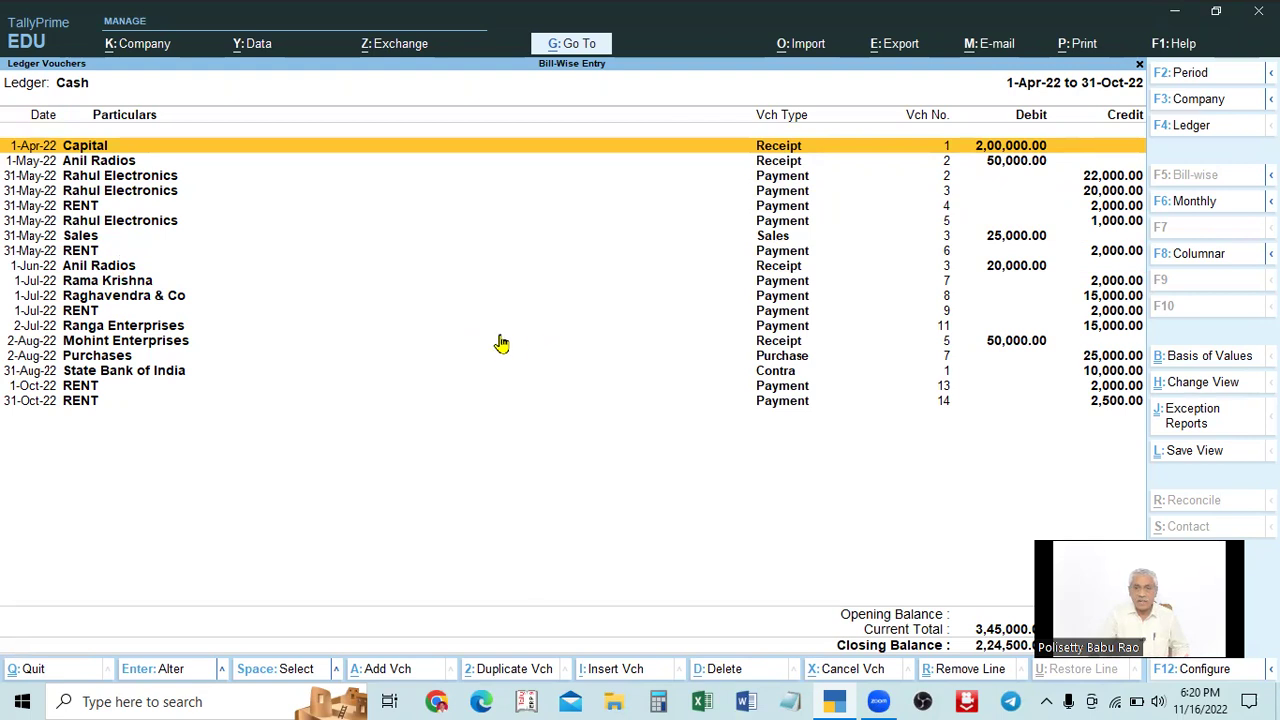
Open the 2-Aug-22 Mohint Enterprises receipt, view its party ledger master, and return to the Cash ledger without changes.
{"action": "left_click", "coordinate": [150, 333]}
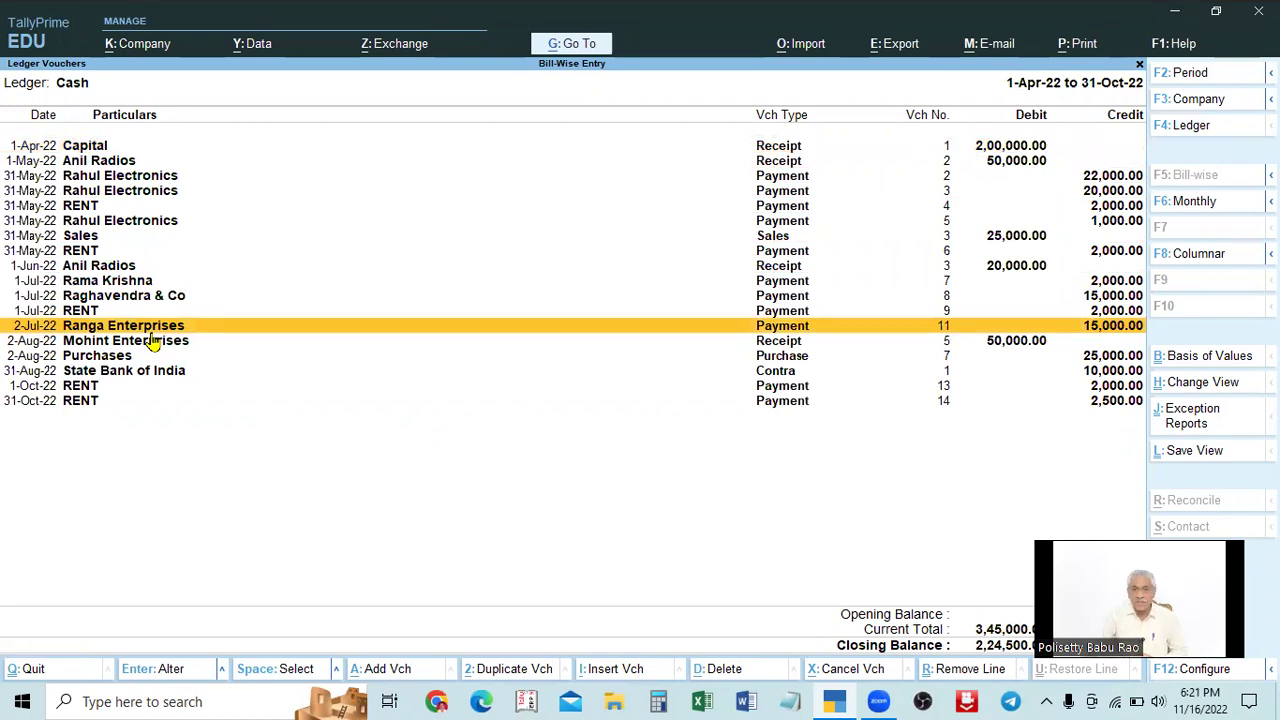
{"action": "left_click", "coordinate": [128, 343]}
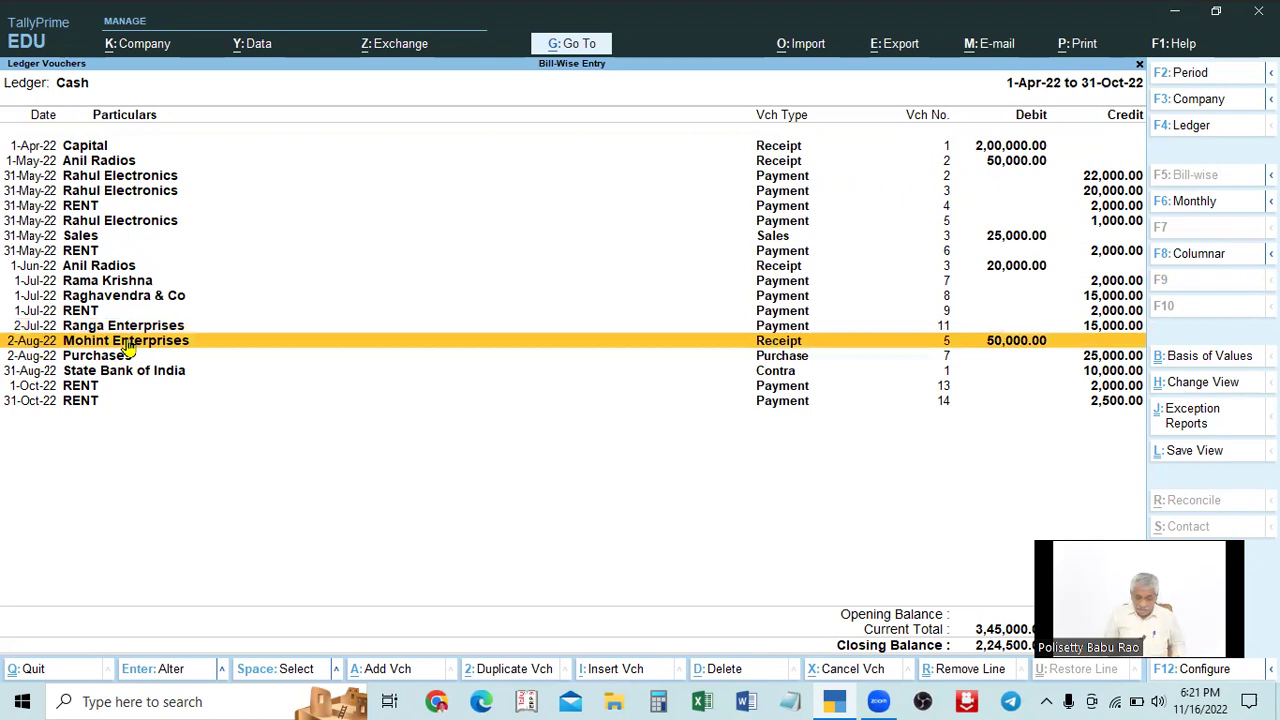
{"action": "key", "text": "Return"}
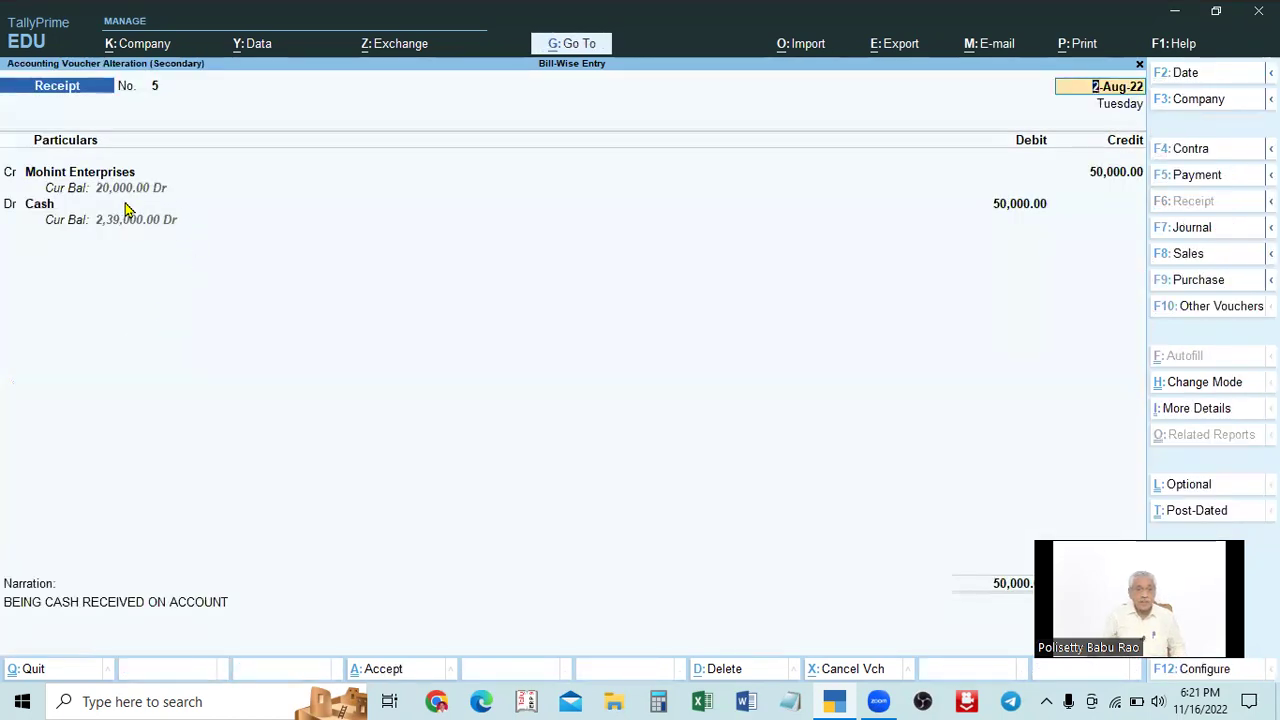
{"action": "left_click", "coordinate": [85, 200]}
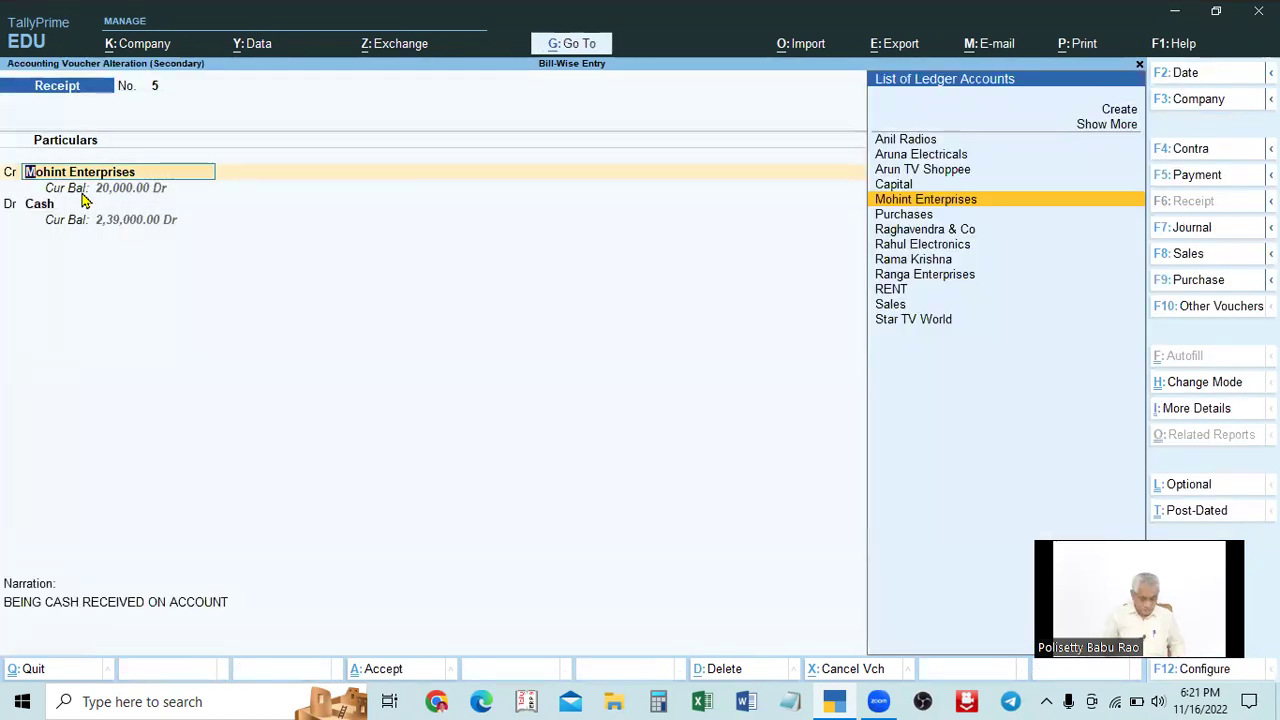
{"action": "key", "text": "ctrl+Return"}
{"action": "key", "text": "Escape"}
{"action": "key", "text": "Escape"}
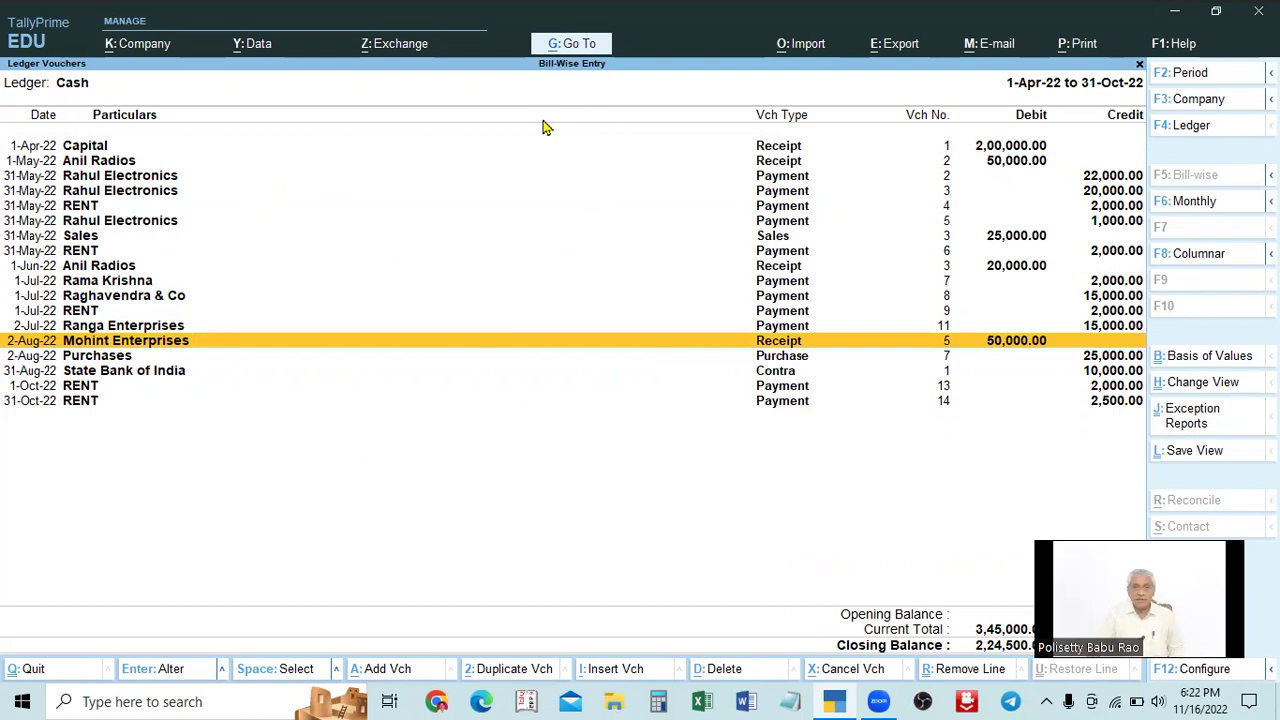
Go to the Ledger Vouchers report for Mohint Enterprises from the open Cash ledger.
{"action": "key", "text": "alt+g"}
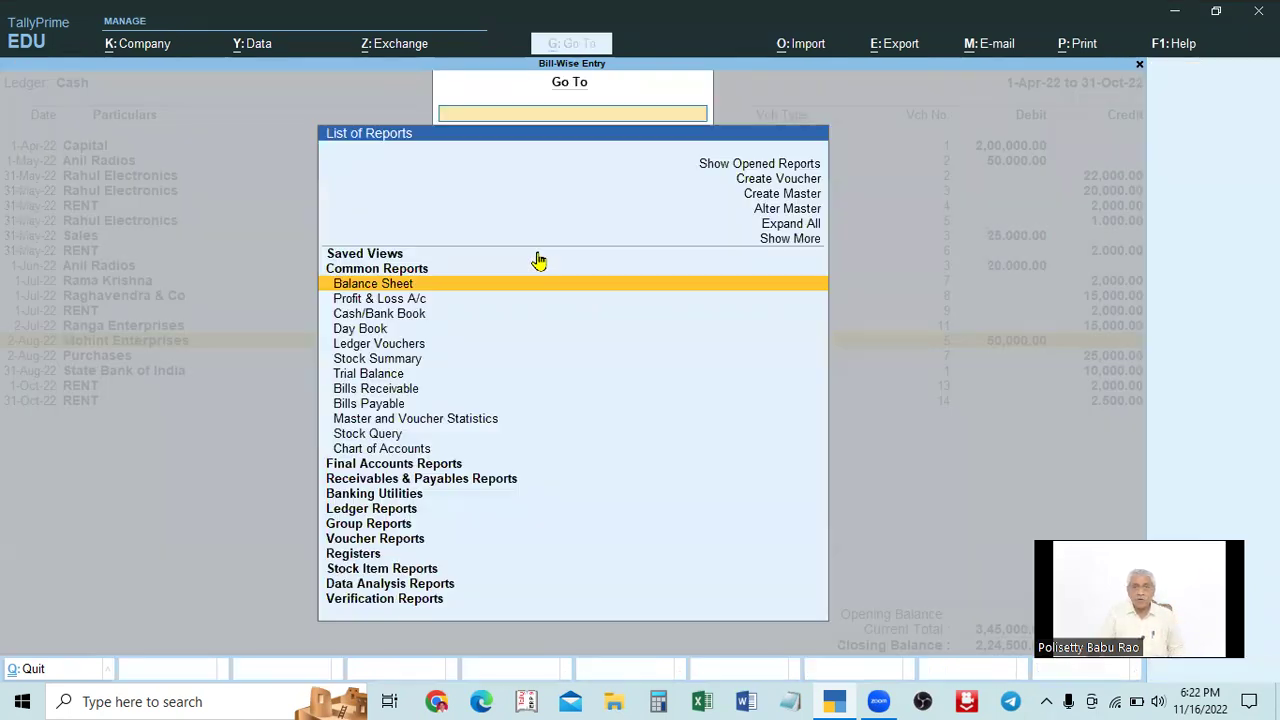
{"action": "left_click", "coordinate": [386, 350]}
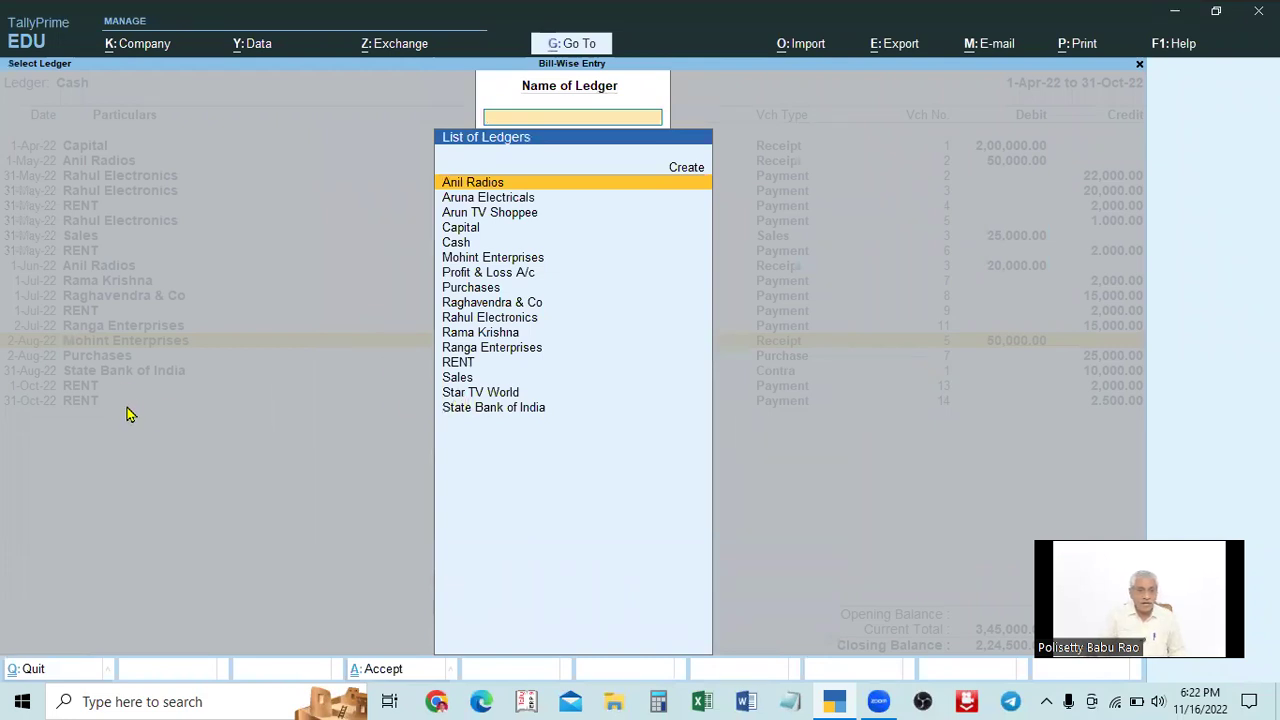
{"action": "left_click", "coordinate": [500, 260]}
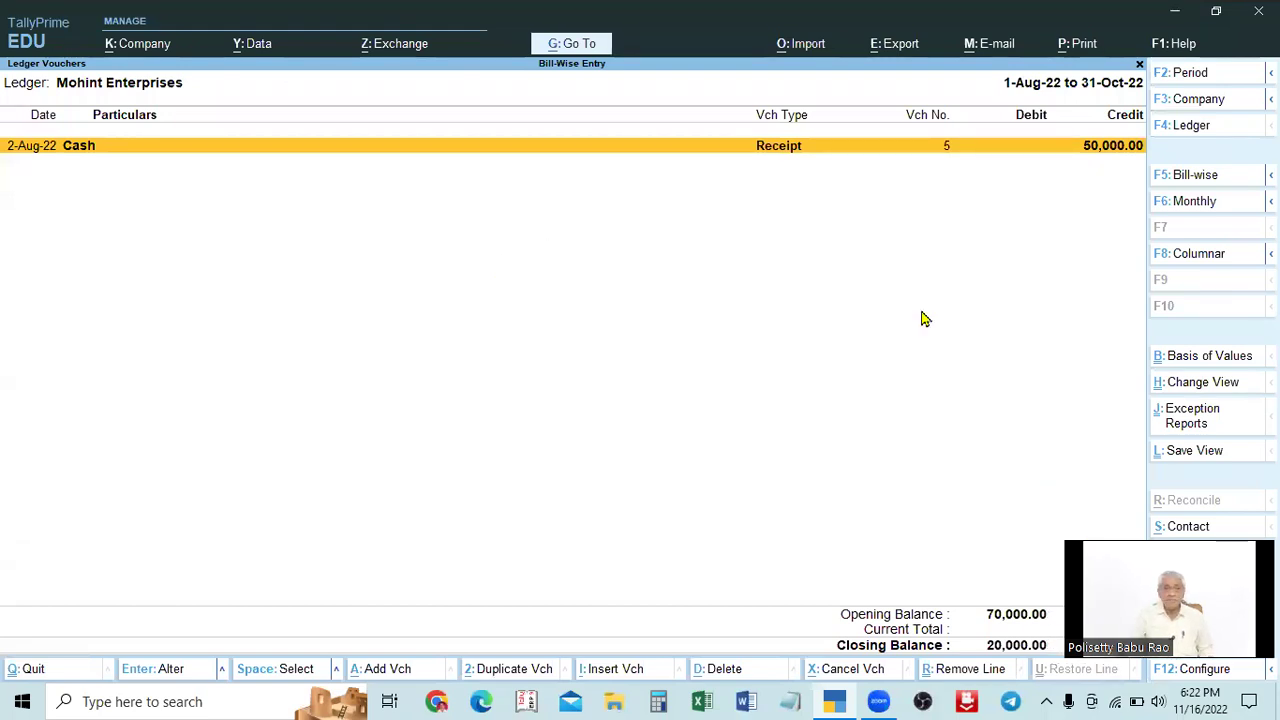
Clear both period dates of the Mohint Enterprises ledger report so that it covers 1-Apr-22 to 31-Oct-22.
{"action": "key", "text": "F2"}
{"action": "key", "text": "BackSpace"}
{"action": "key", "text": "Return"}
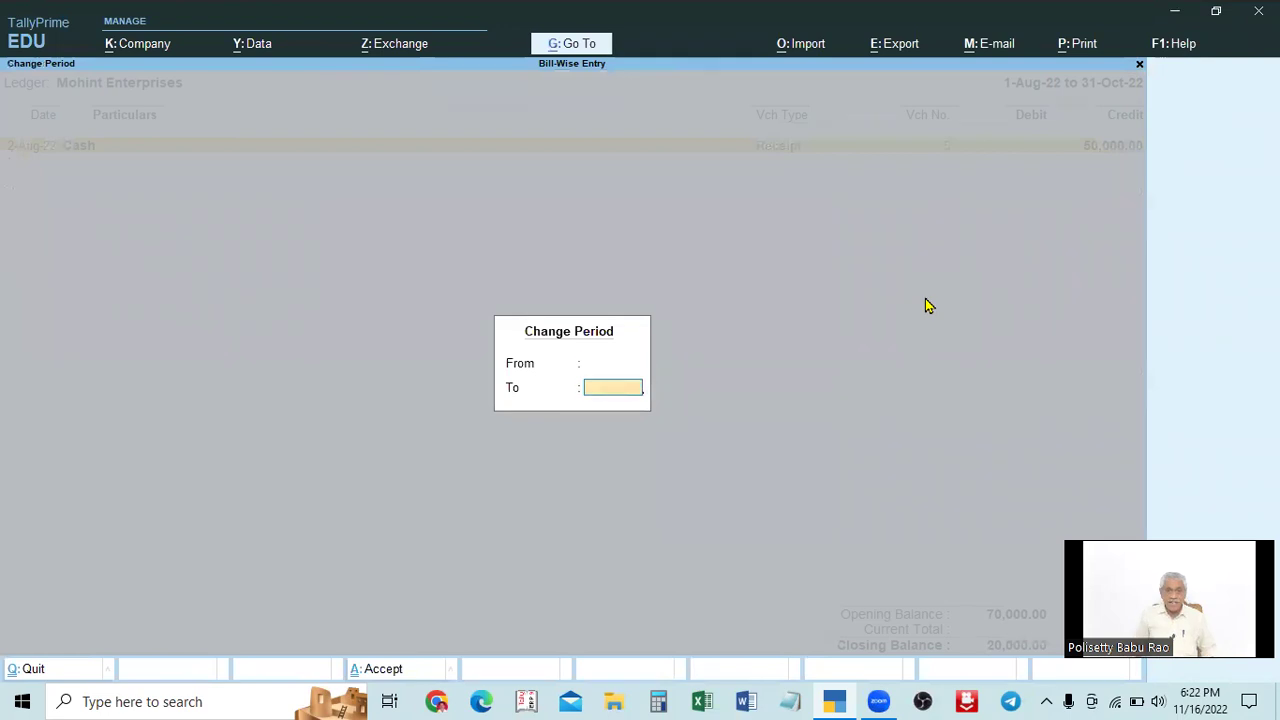
{"action": "key", "text": "Return"}
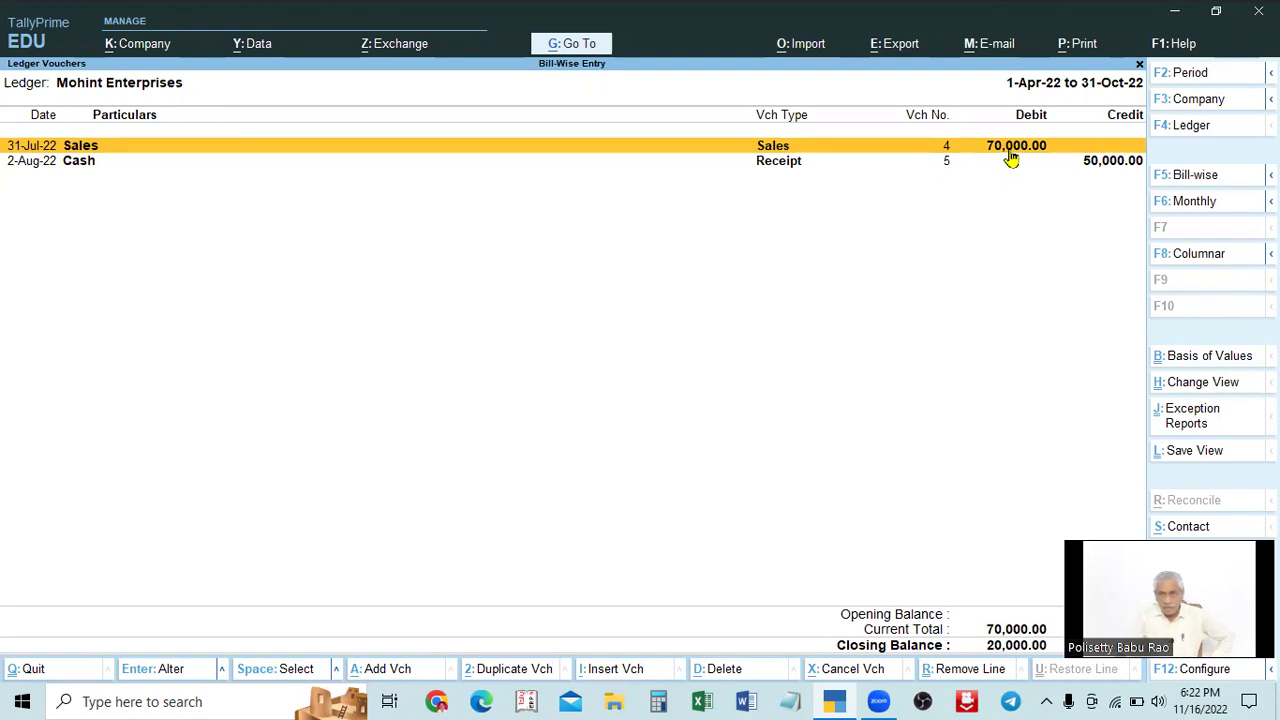
Open the 2-Aug-22 cash receipt from the Mohint Enterprises ledger and set its credit amount to 20,000.
{"action": "left_click", "coordinate": [1112, 168]}
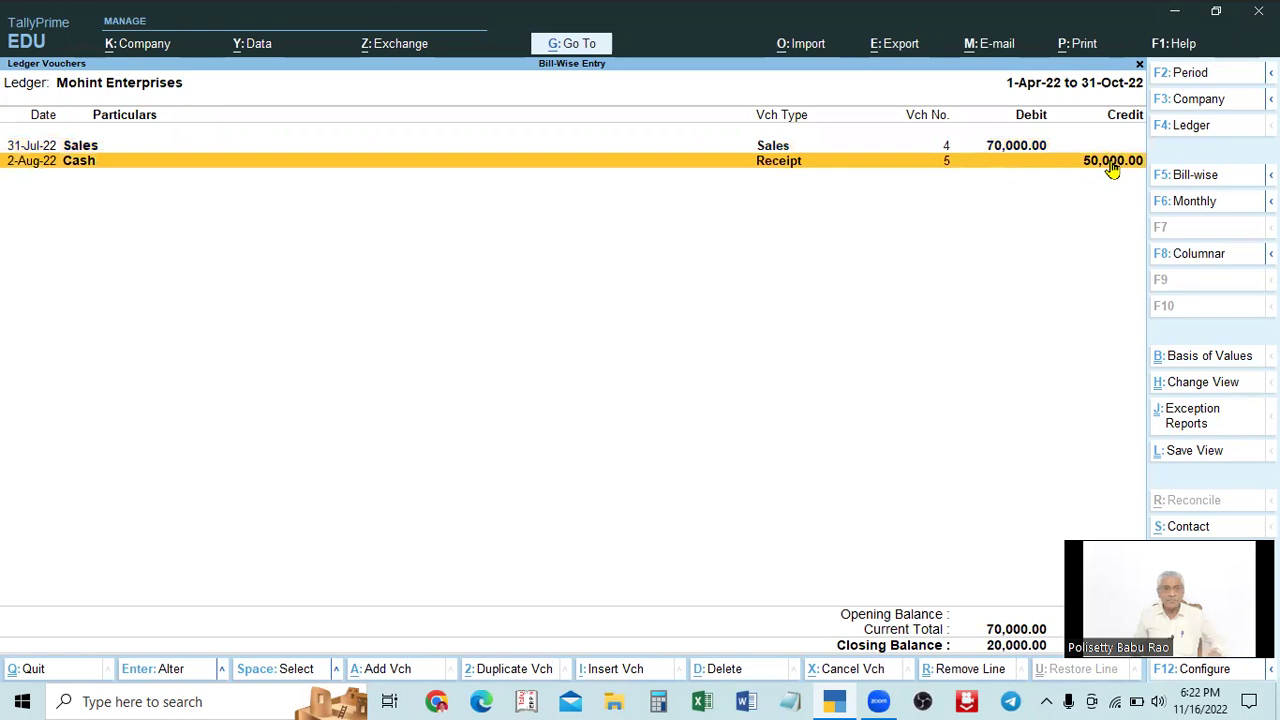
{"action": "left_click", "coordinate": [1112, 168]}
{"action": "key", "text": "Return"}
{"action": "key", "text": "Return"}
{"action": "type", "text": "20,00"}
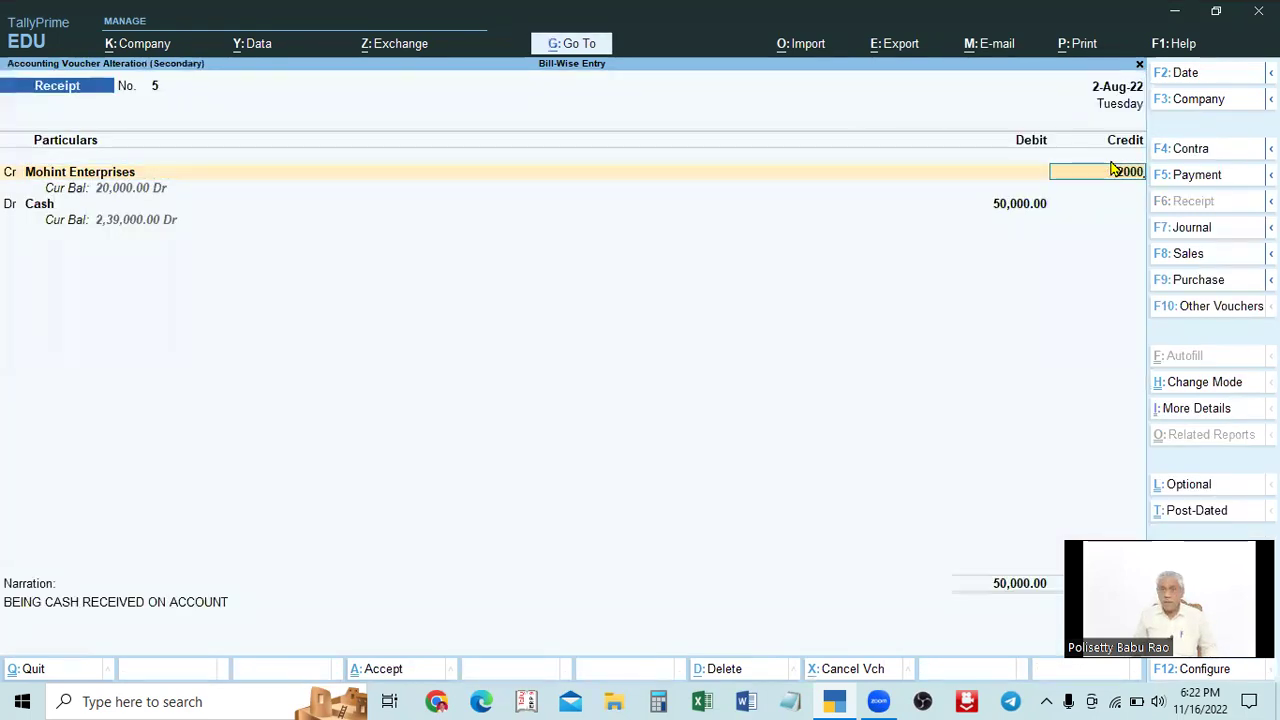
{"action": "type", "text": "0"}
{"action": "key", "text": "Return"}
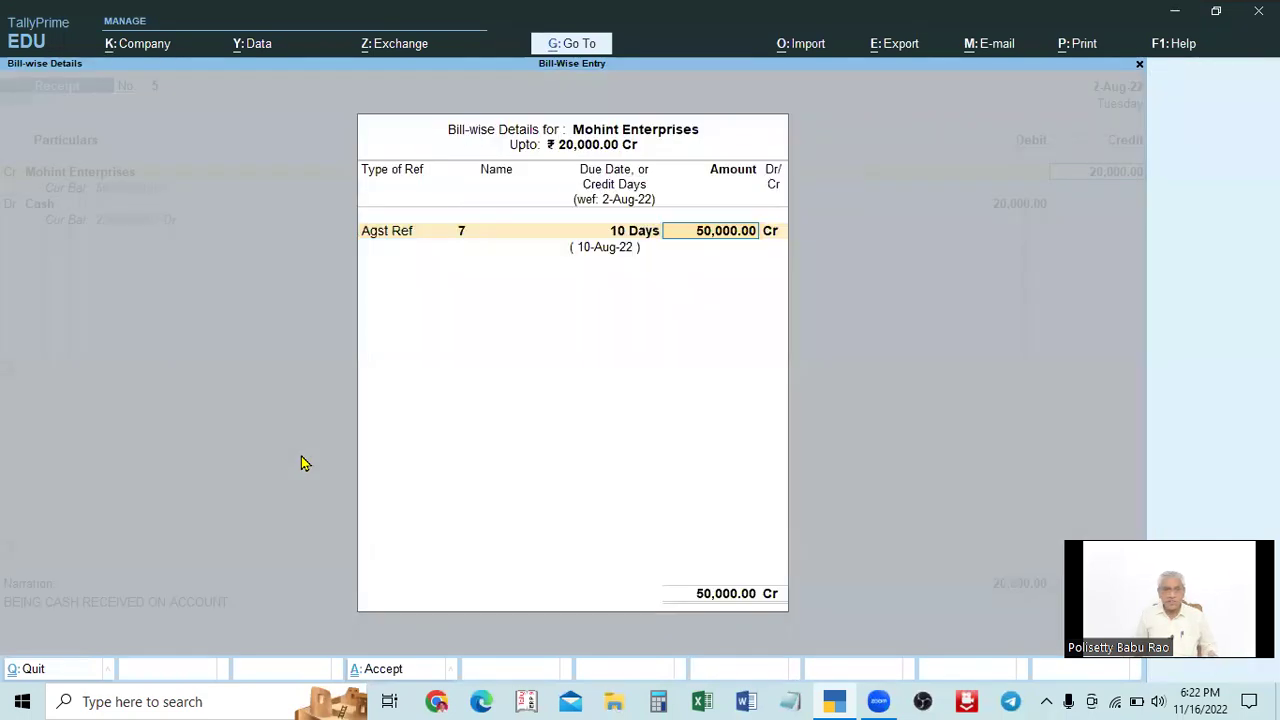
Set the bill-wise allocation against bill 7 to 20,000 and save the altered receipt.
{"action": "key", "text": "Return"}
{"action": "key", "text": "Return"}
{"action": "key", "text": "BackSpace"}
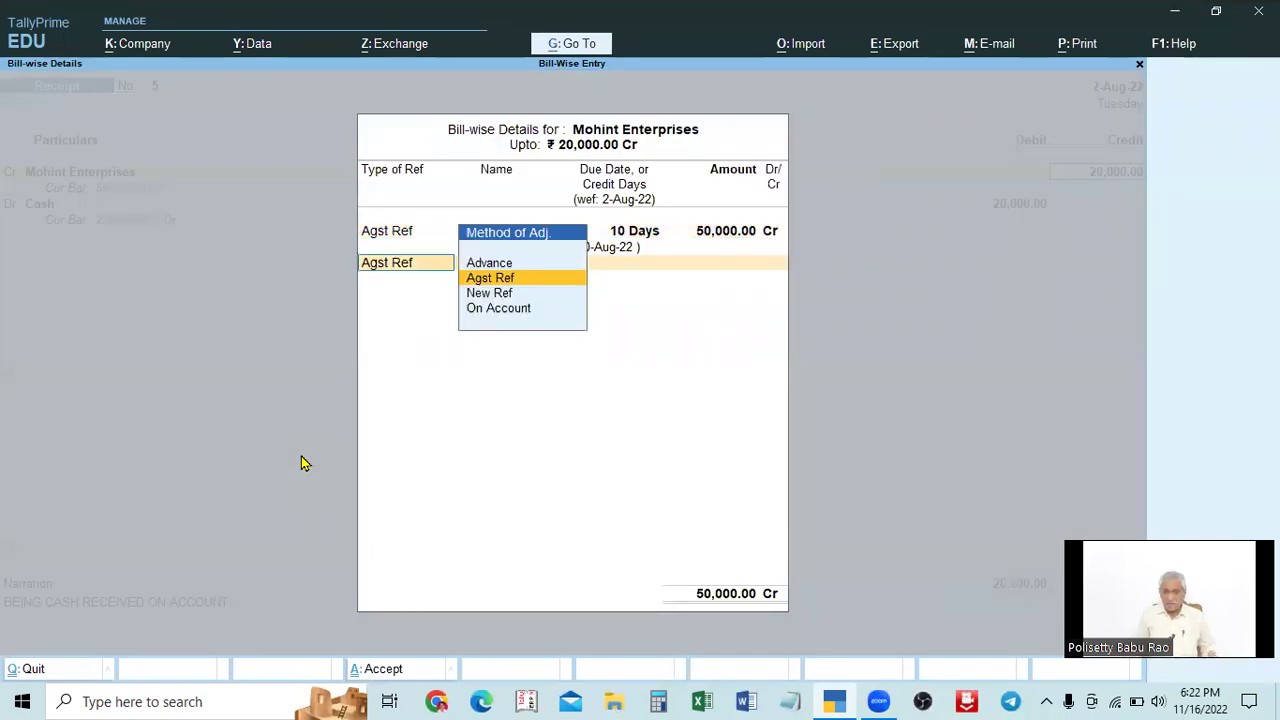
{"action": "key", "text": "BackSpace"}
{"action": "type", "text": "3"}
{"action": "key", "text": "BackSpace"}
{"action": "type", "text": "20000"}
{"action": "key", "text": "Return"}
{"action": "key", "text": "Return"}
{"action": "key", "text": "Return"}
{"action": "key", "text": "Return"}
{"action": "key", "text": "Return"}
{"action": "key", "text": "Return"}
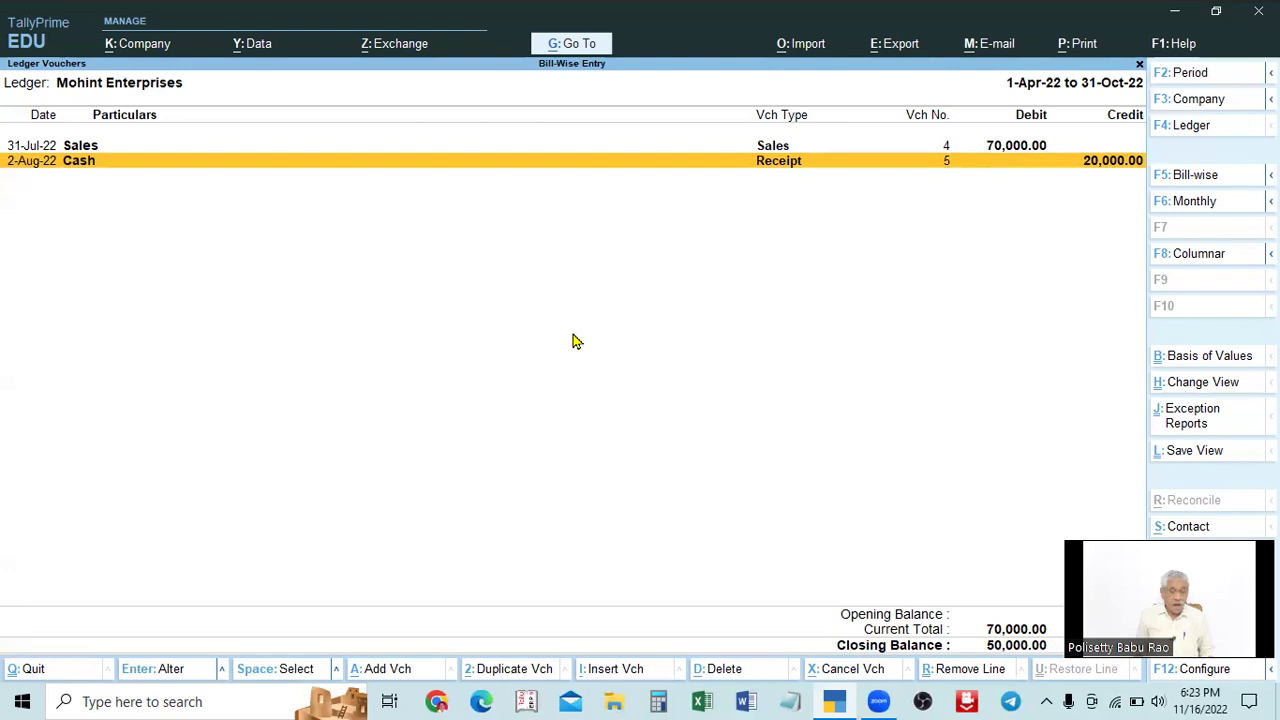
{"action": "key", "text": "alt+a"}
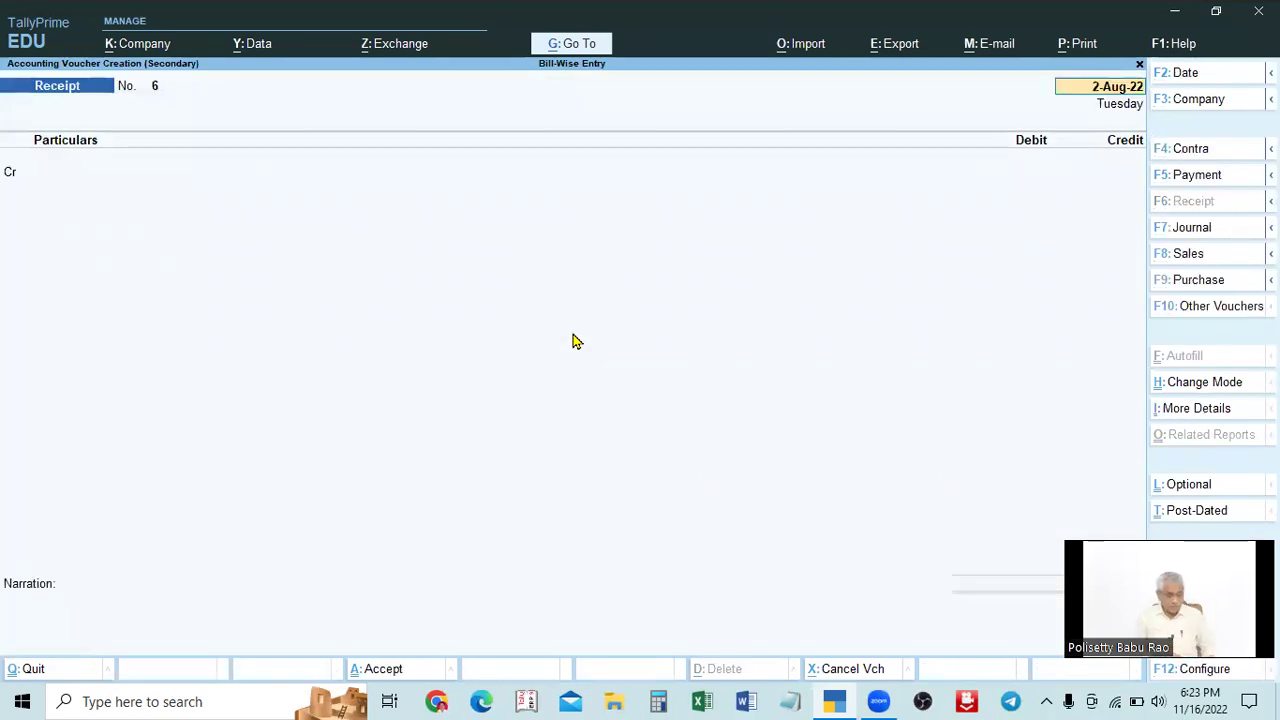
{"action": "key", "text": "BackSpace"}
{"action": "key", "text": "Escape"}
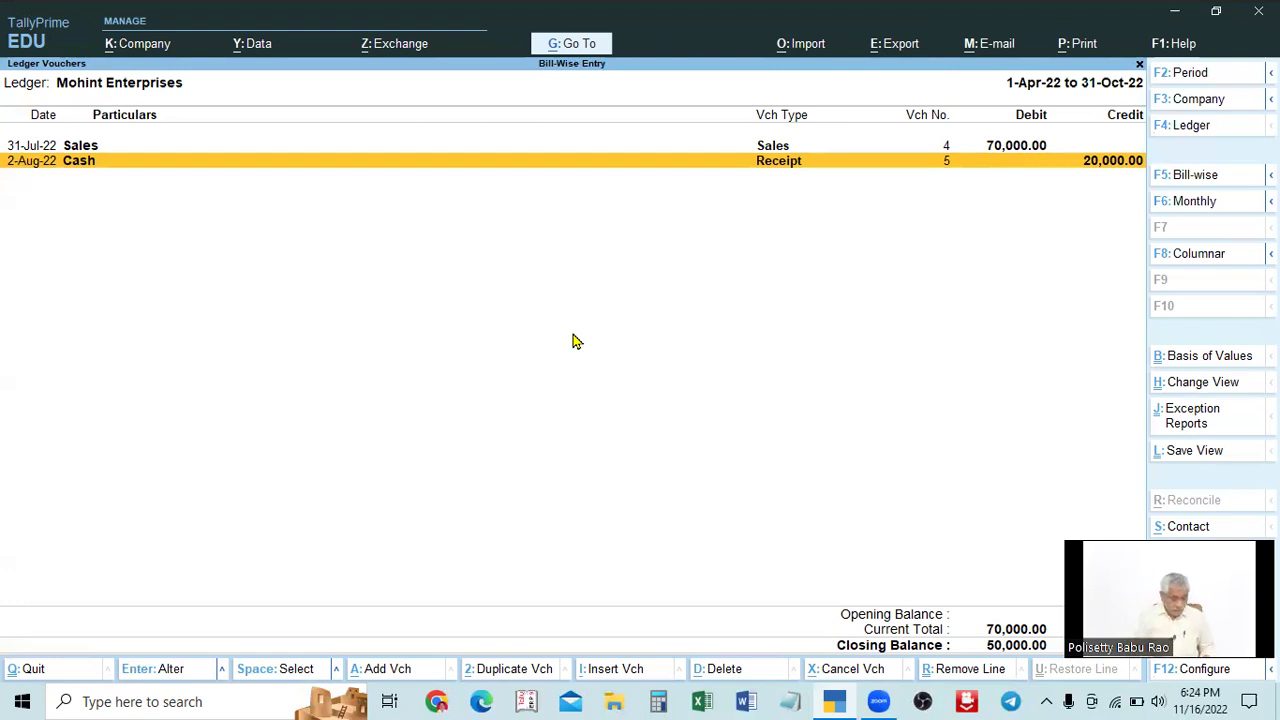
Add a voucher from the ledger report, date it 2-Aug-22, and switch its type to Payment and back to Receipt.
{"action": "key", "text": "alt+a"}
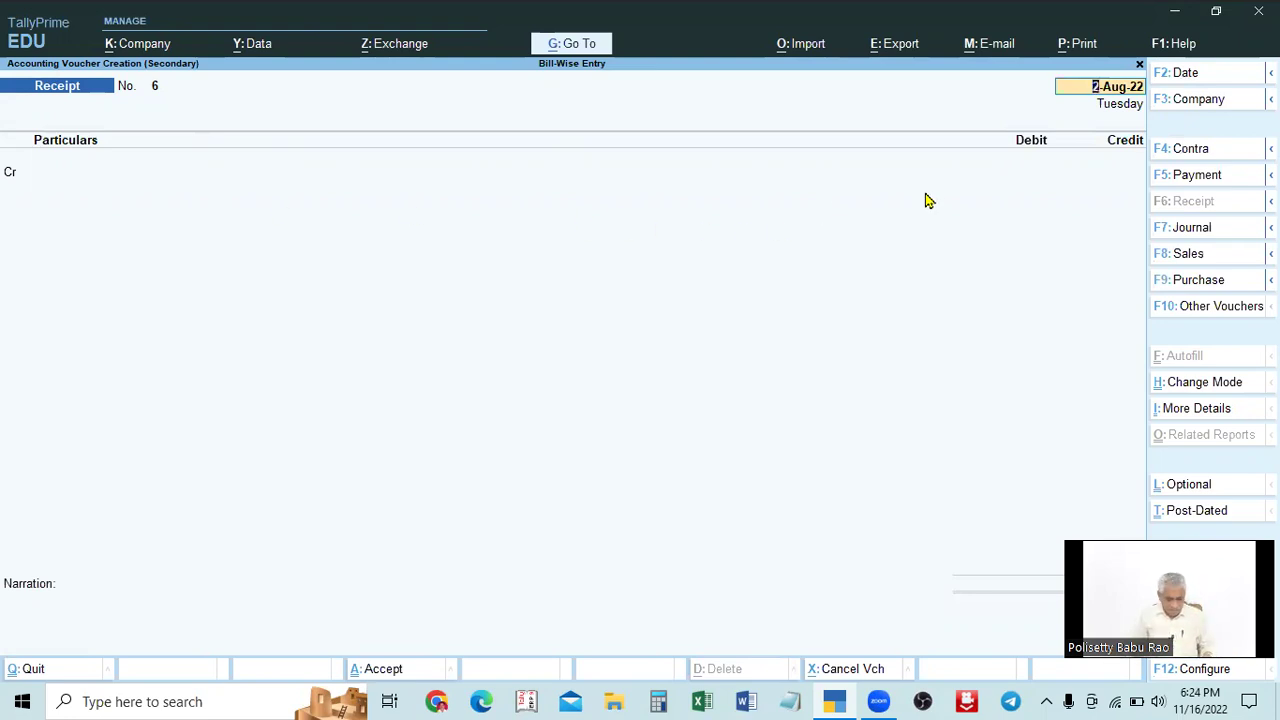
{"action": "key", "text": "F2"}
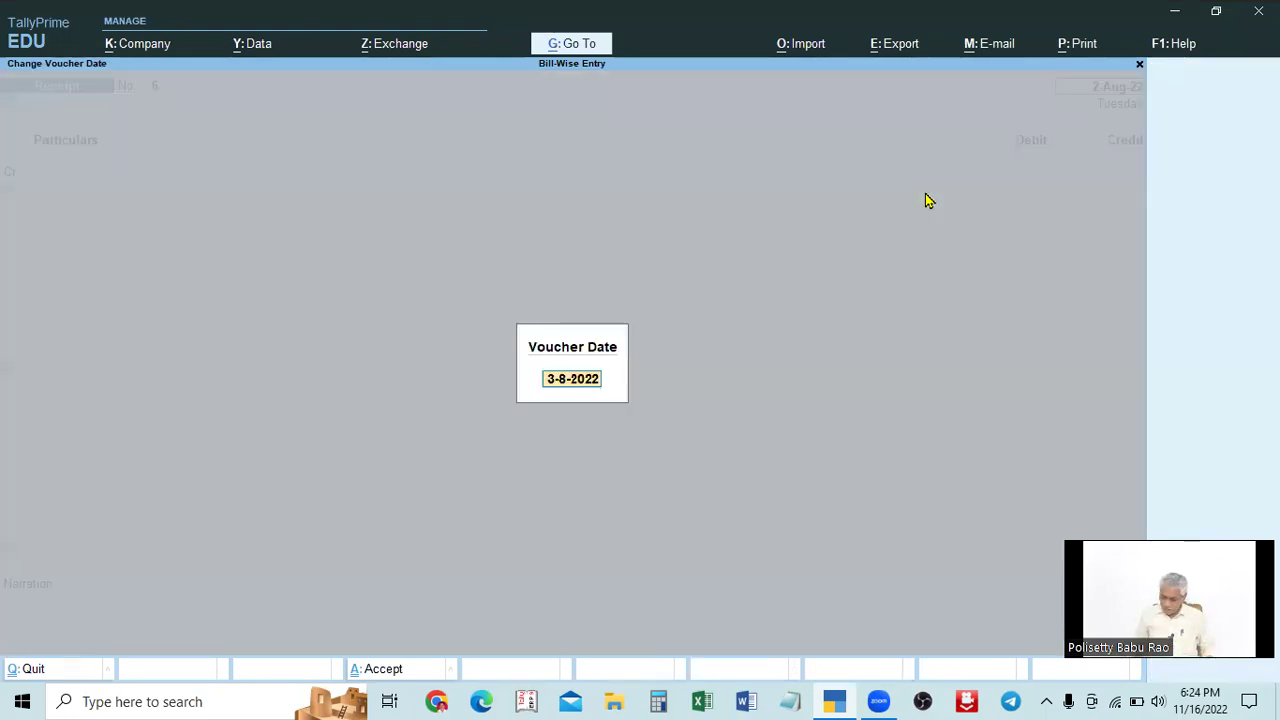
{"action": "type", "text": "2.8"}
{"action": "key", "text": "Return"}
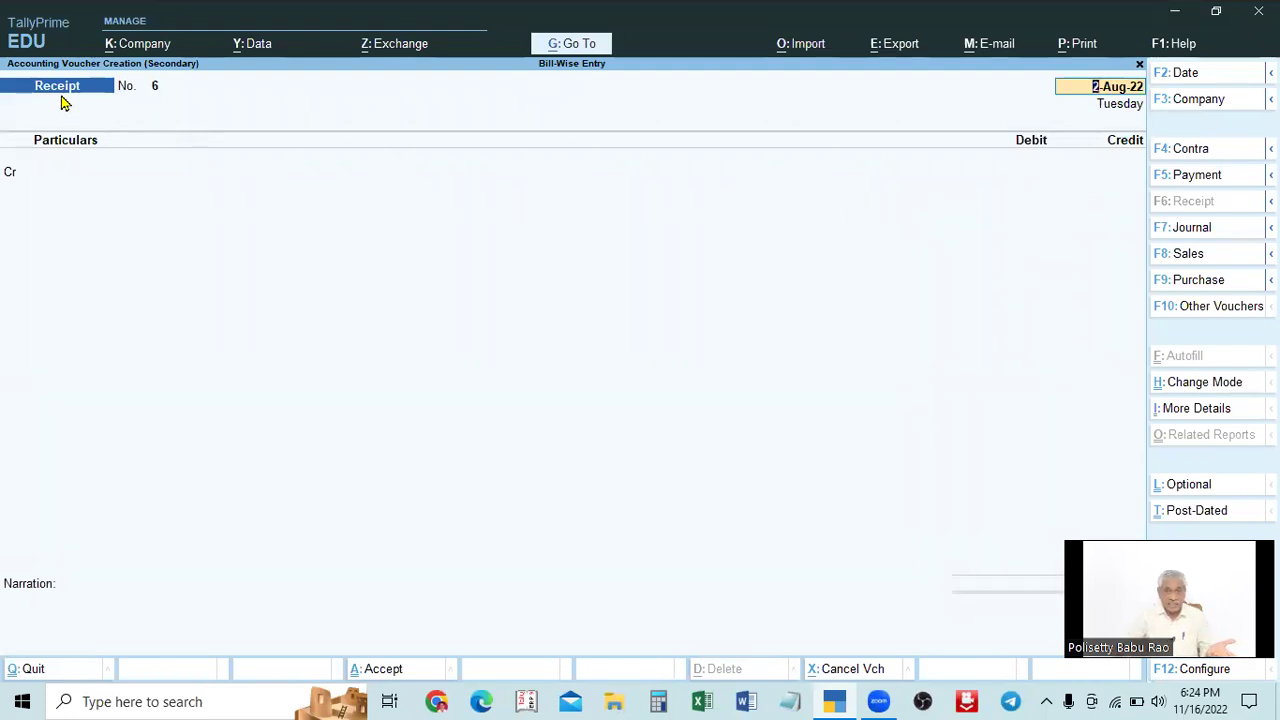
{"action": "left_click", "coordinate": [1201, 187]}
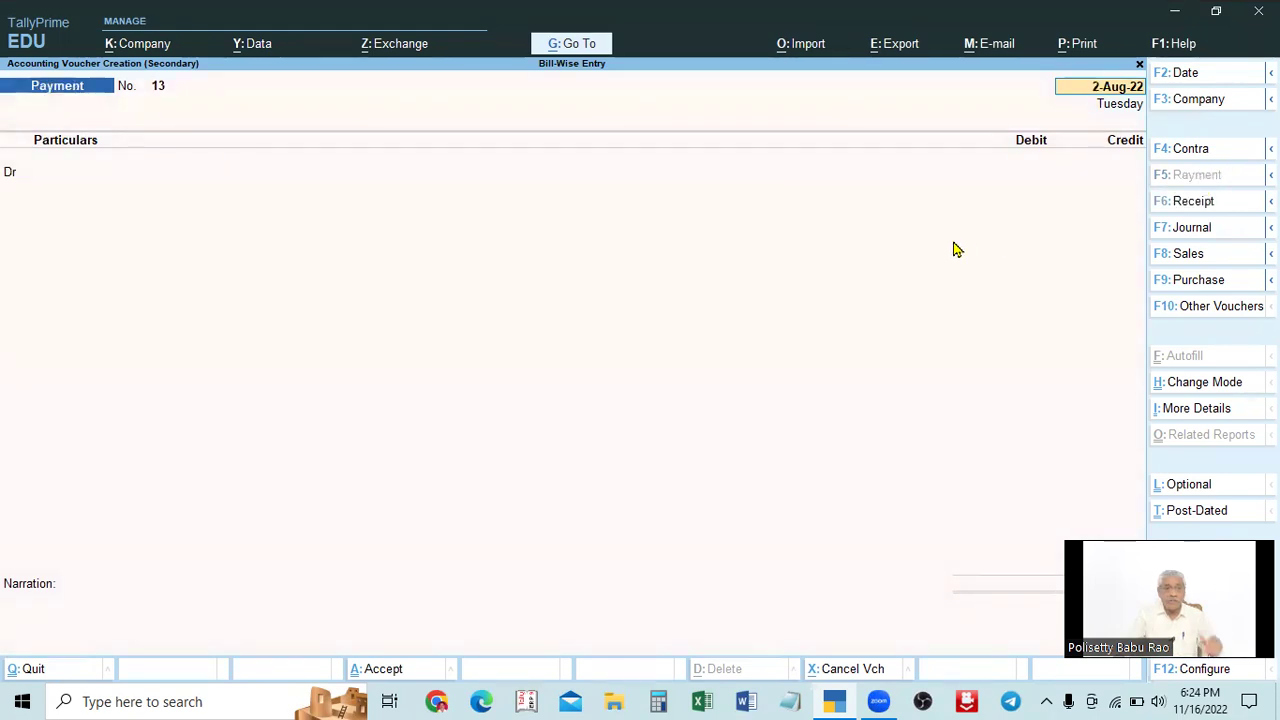
{"action": "left_click", "coordinate": [1185, 205]}
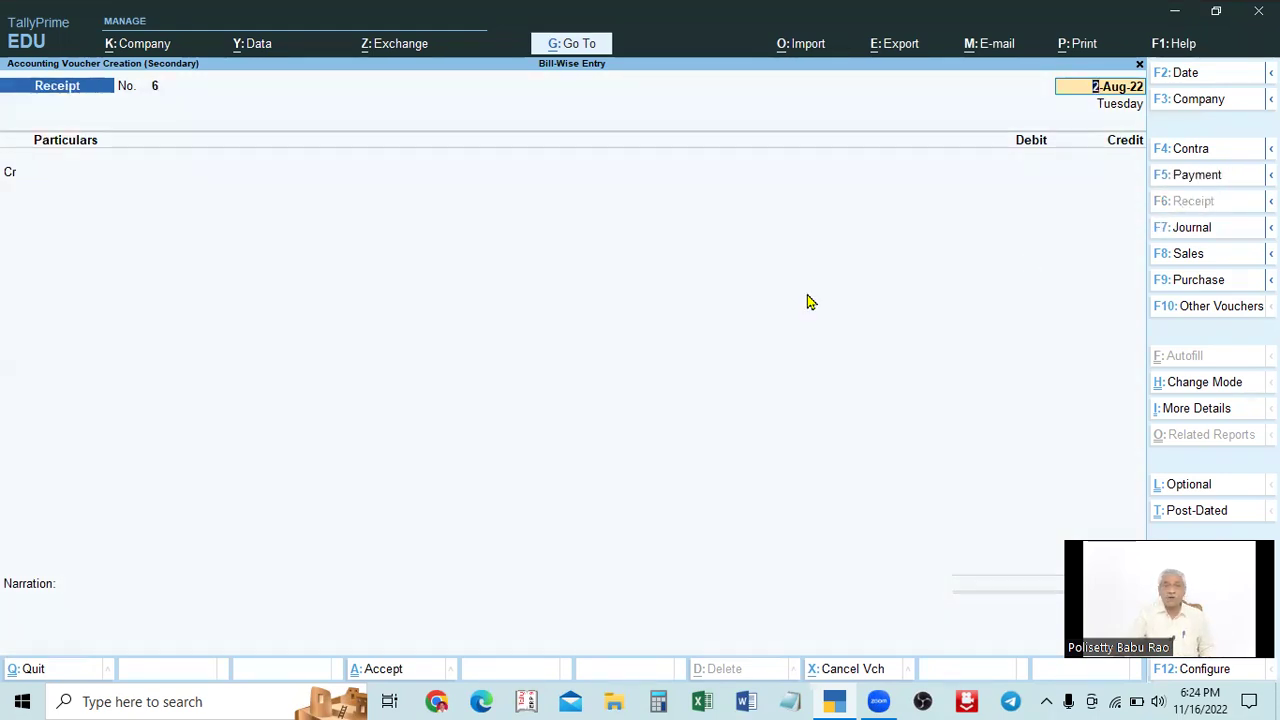
Credit Mohint Enterprises with 30,000 in the new receipt voucher.
{"action": "key", "text": "Return"}
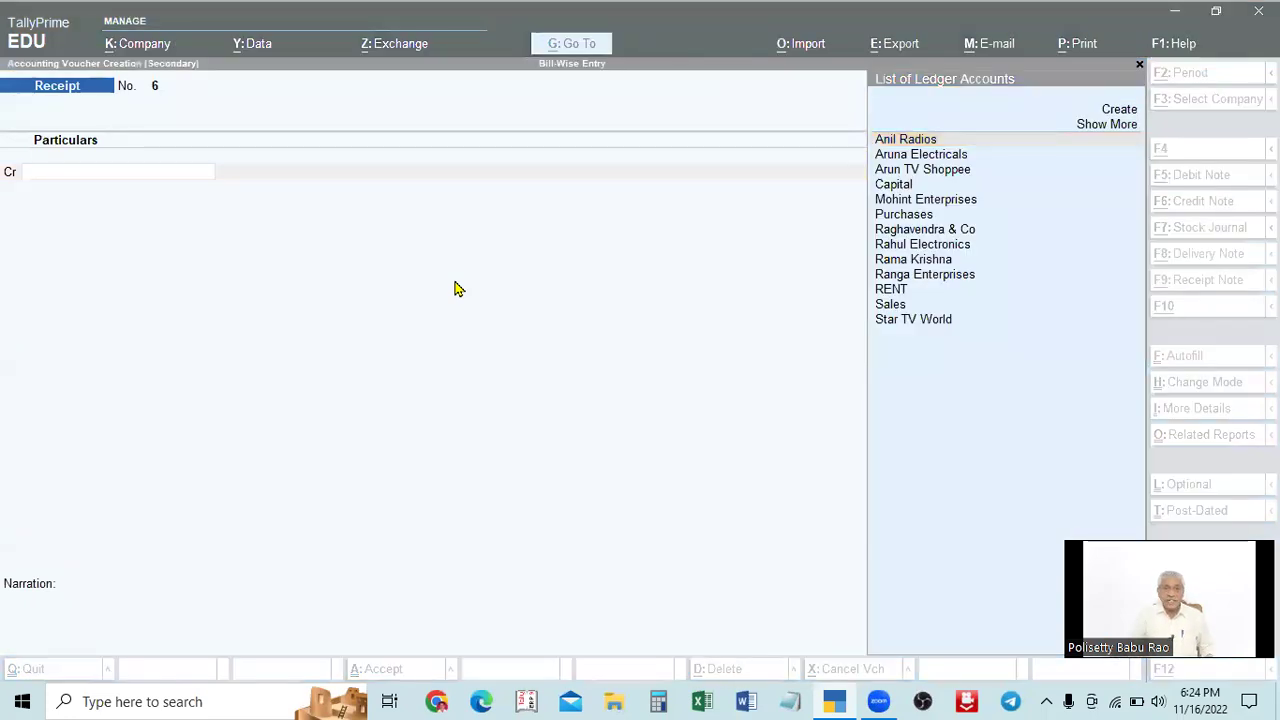
{"action": "key", "text": "Down"}
{"action": "key", "text": "Down"}
{"action": "key", "text": "Down"}
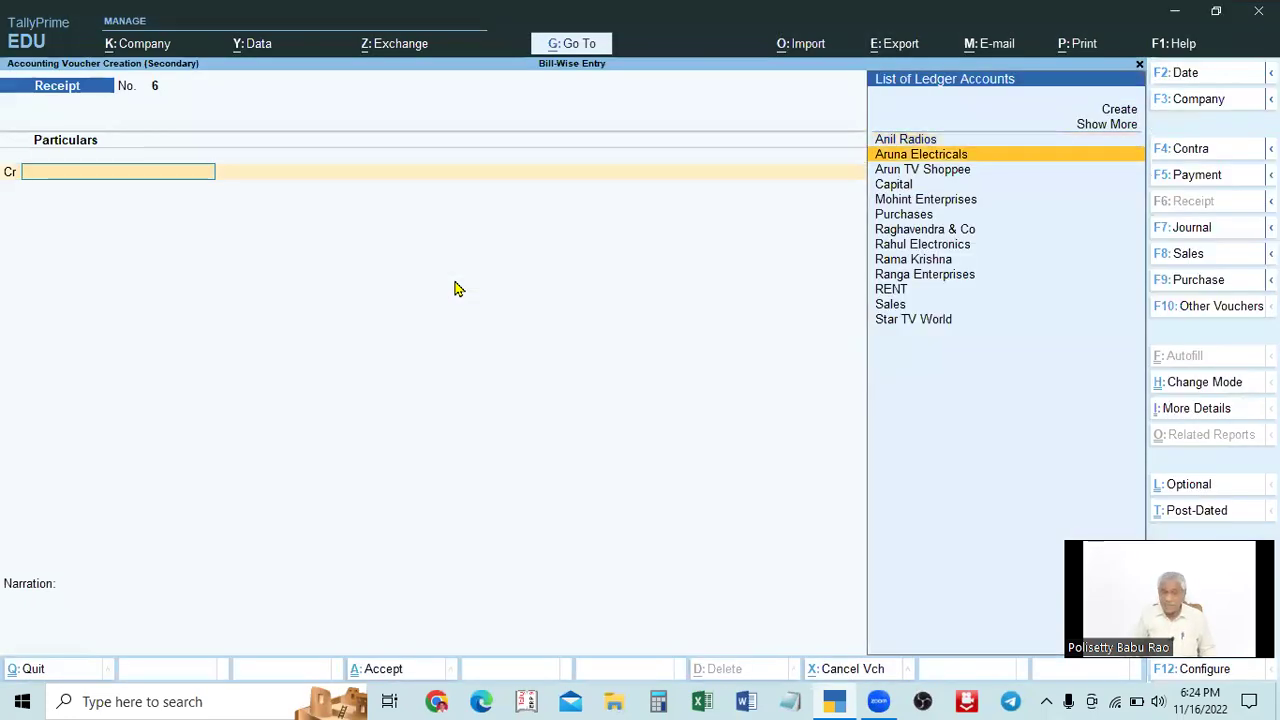
{"action": "key", "text": "Down"}
{"action": "key", "text": "Return"}
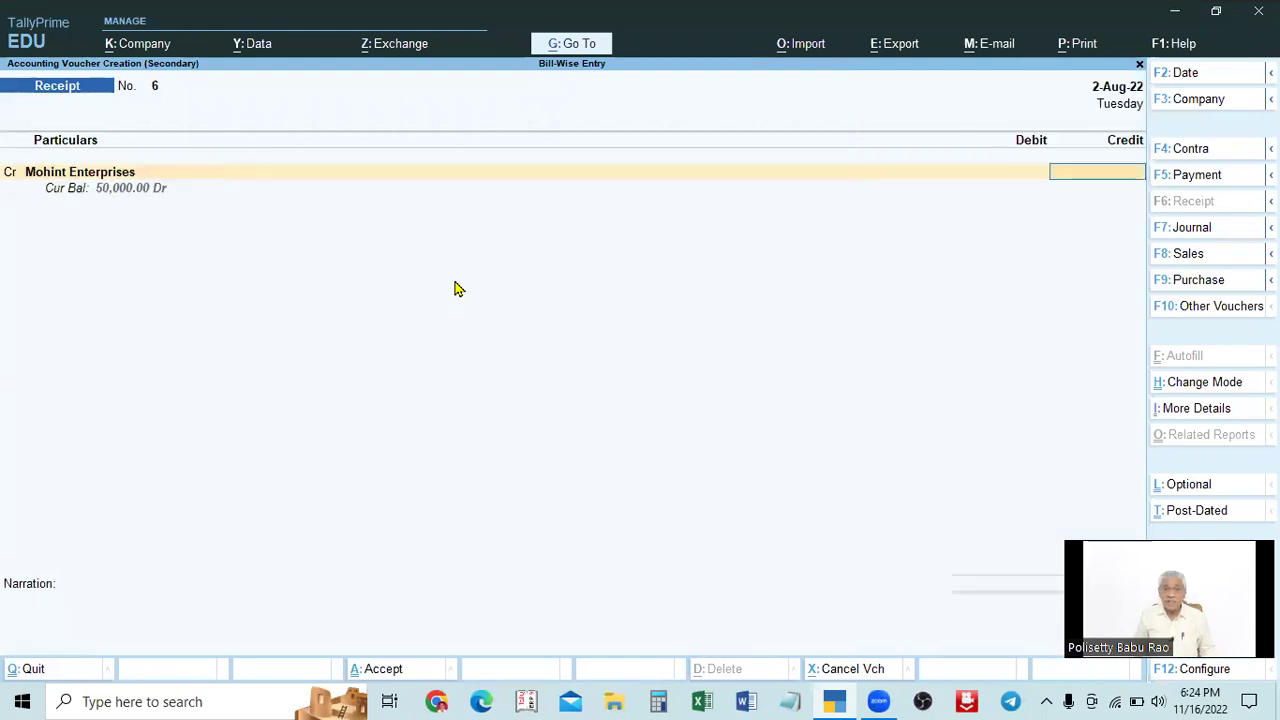
{"action": "type", "text": "30000"}
{"action": "key", "text": "Return"}
Allocate the 30,000 against pending bill 7 and debit Cash for the same amount.
{"action": "key", "text": "Return"}
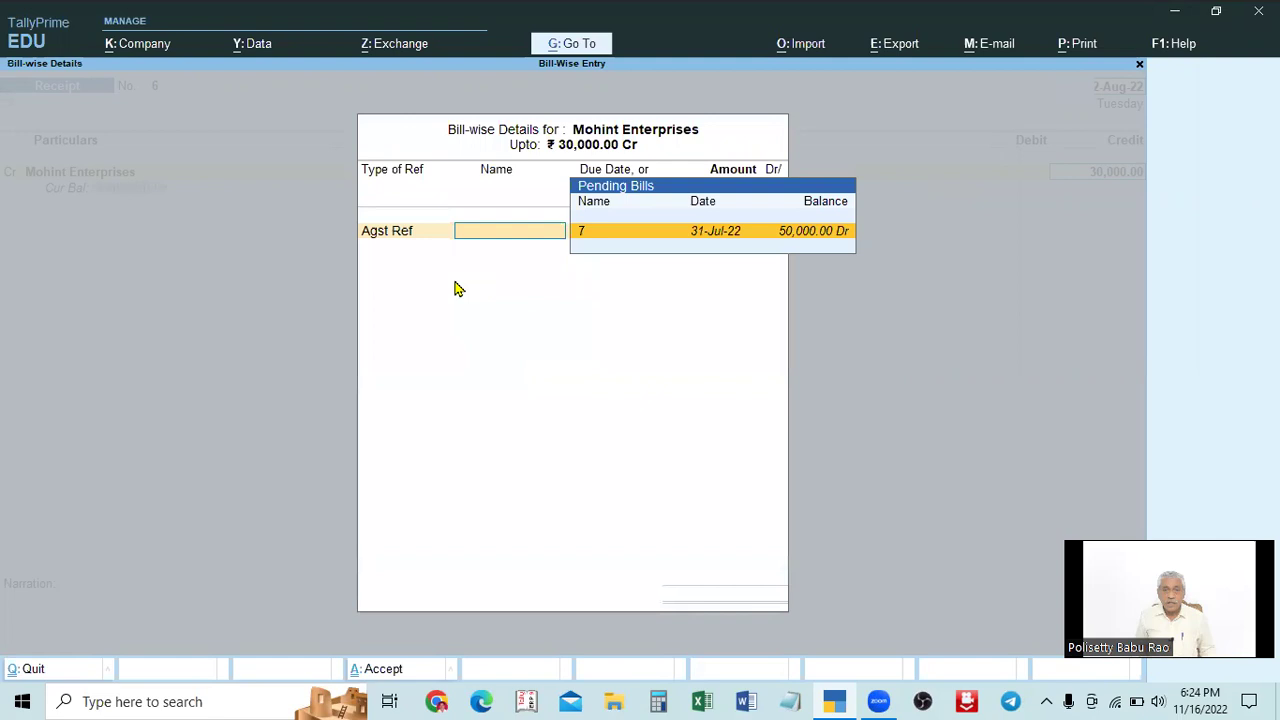
{"action": "key", "text": "Return"}
{"action": "key", "text": "Return"}
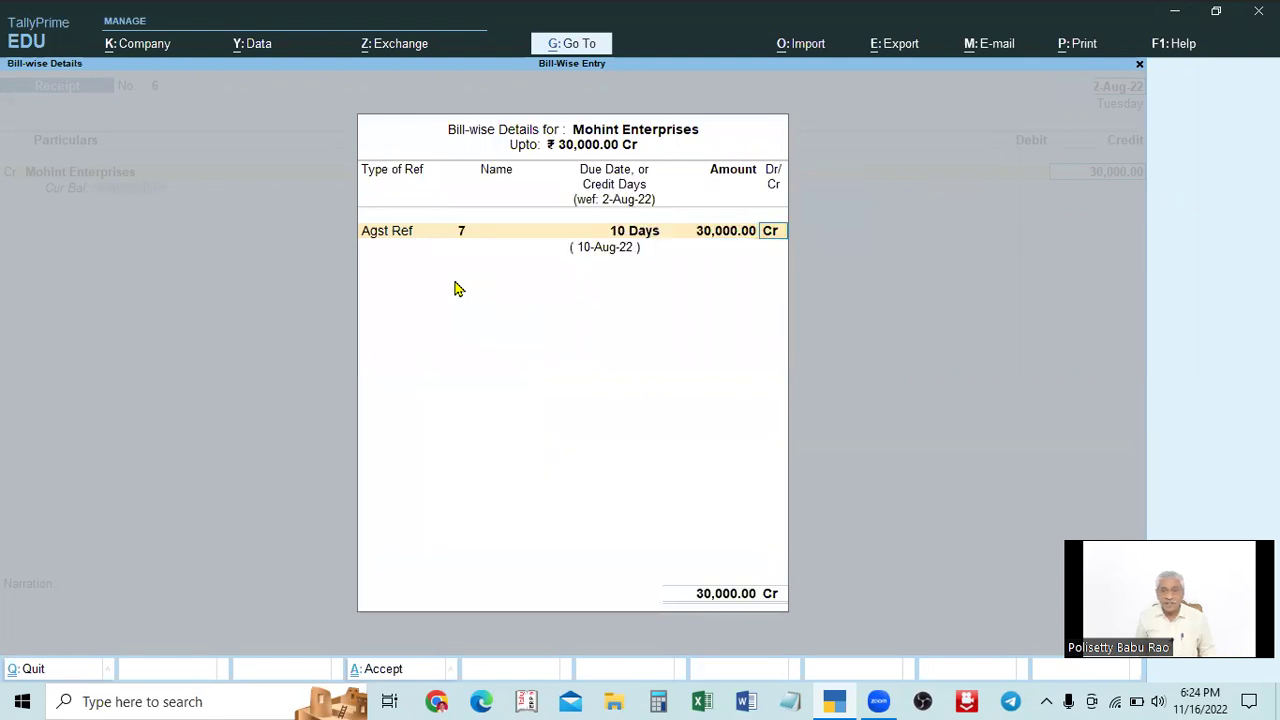
{"action": "key", "text": "Return"}
{"action": "key", "text": "Return"}
{"action": "key", "text": "Return"}
{"action": "key", "text": "Return"}
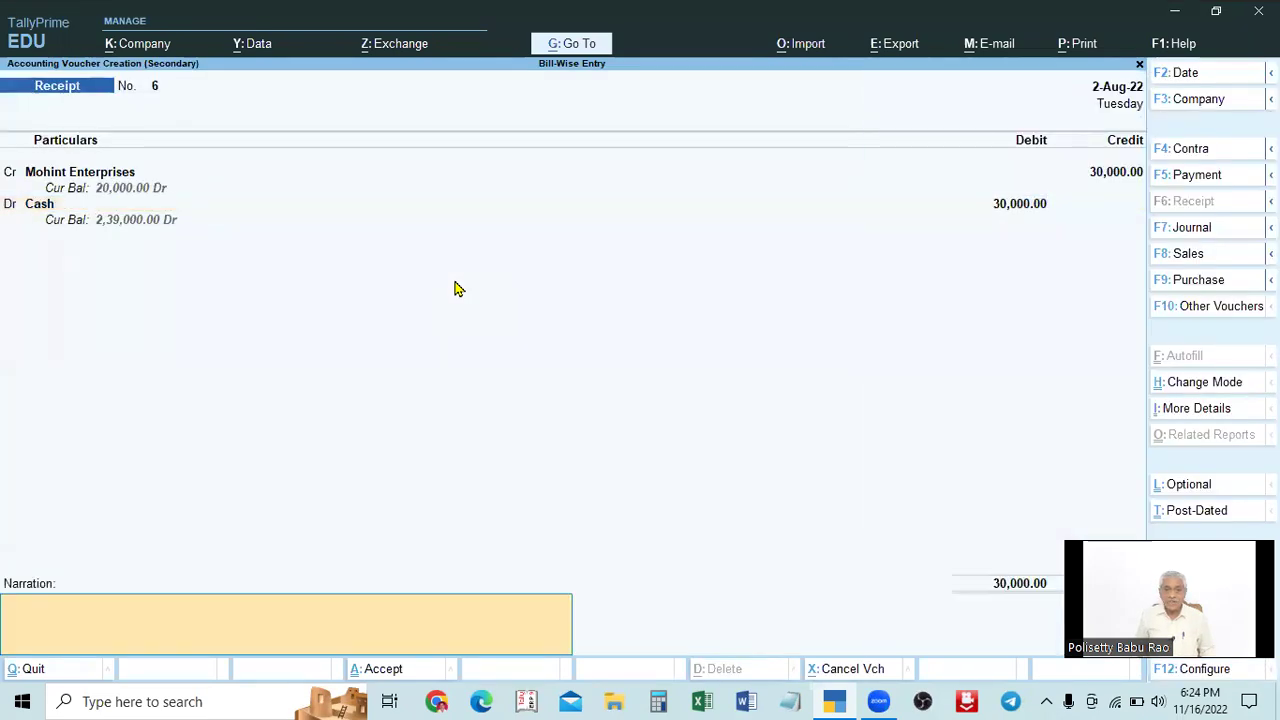
Enter the narration "CASH RECEIVED ON ACCOUNT" and save the receipt voucher.
{"action": "type", "text": "CAS"}
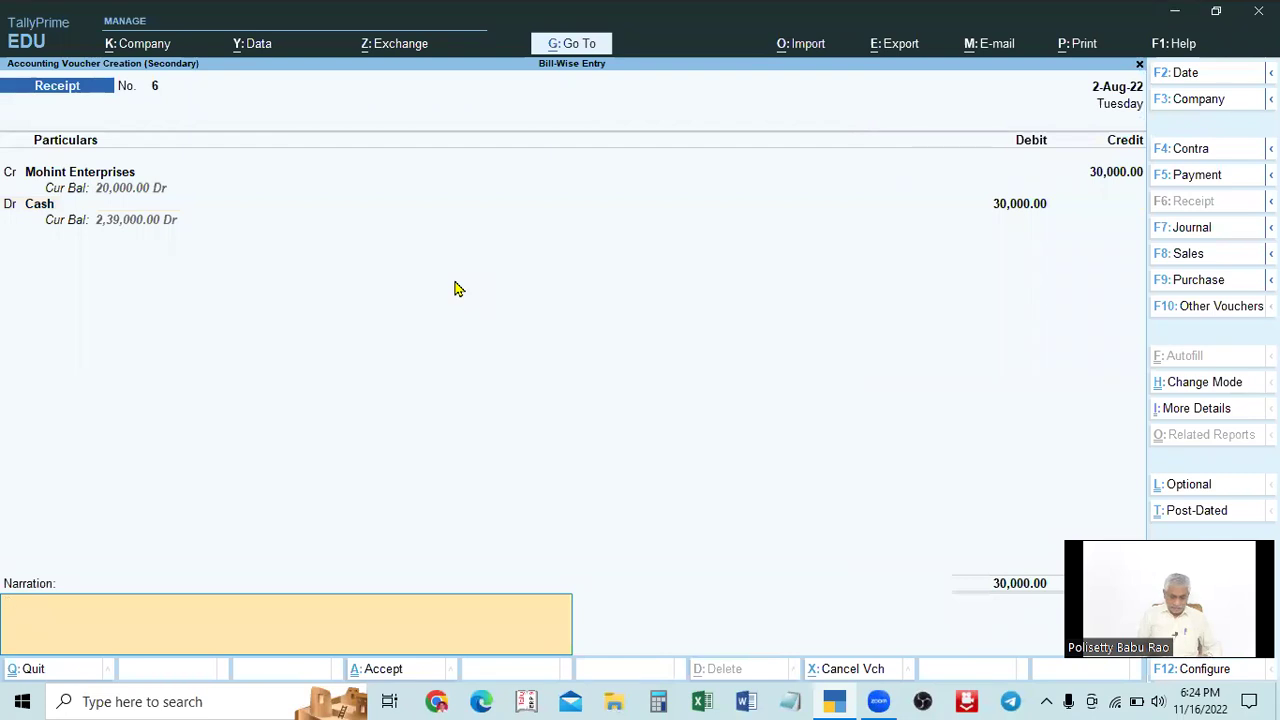
{"action": "type", "text": "H RECEI"}
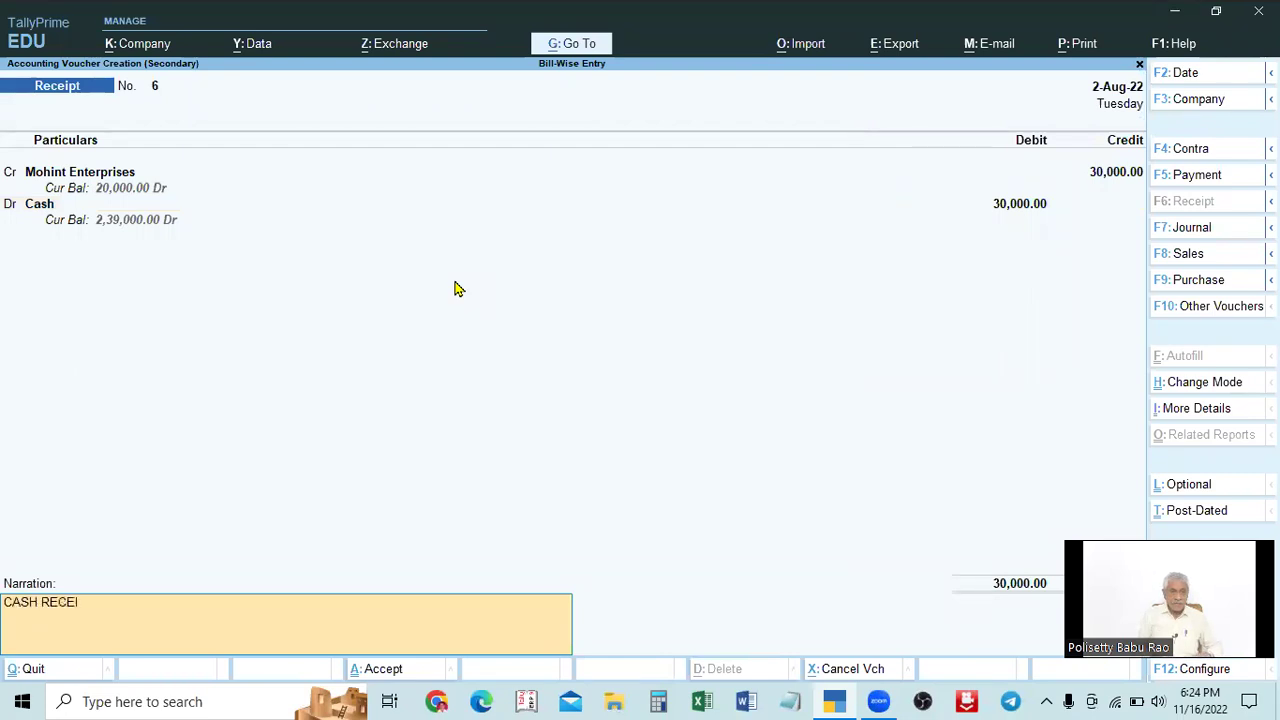
{"action": "type", "text": "VED ON ACCOUNT"}
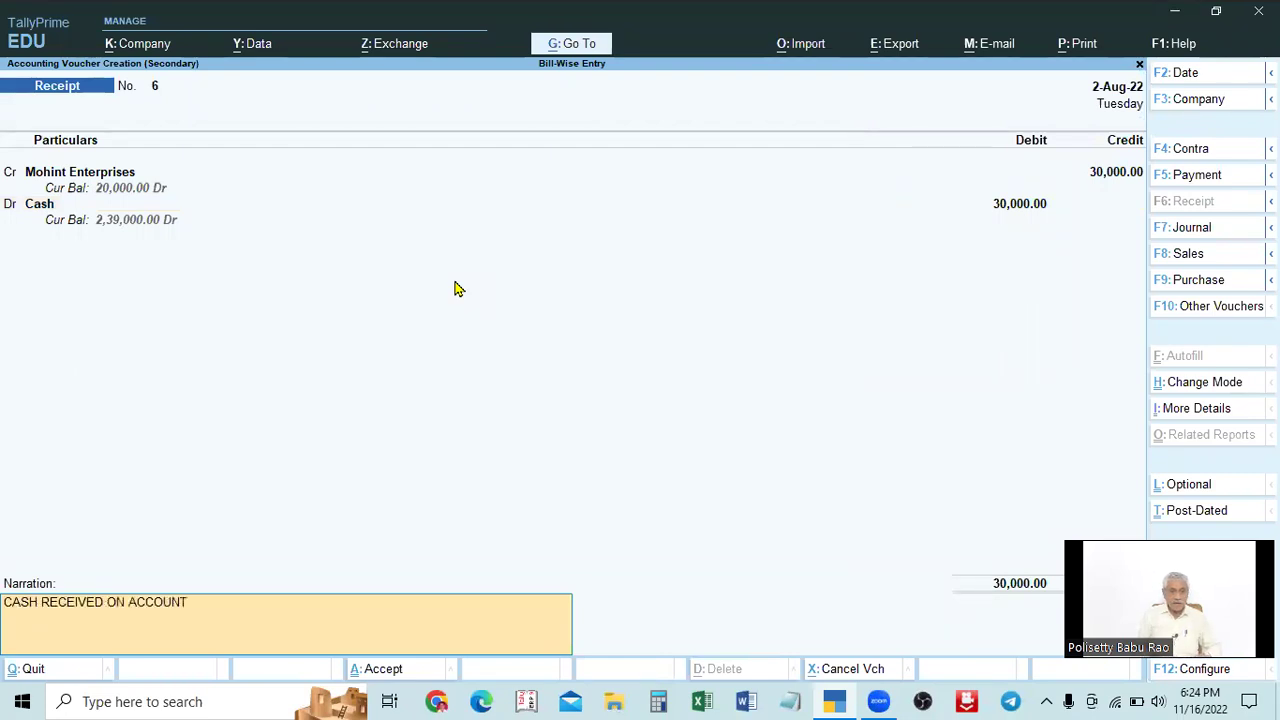
{"action": "key", "text": "Return"}
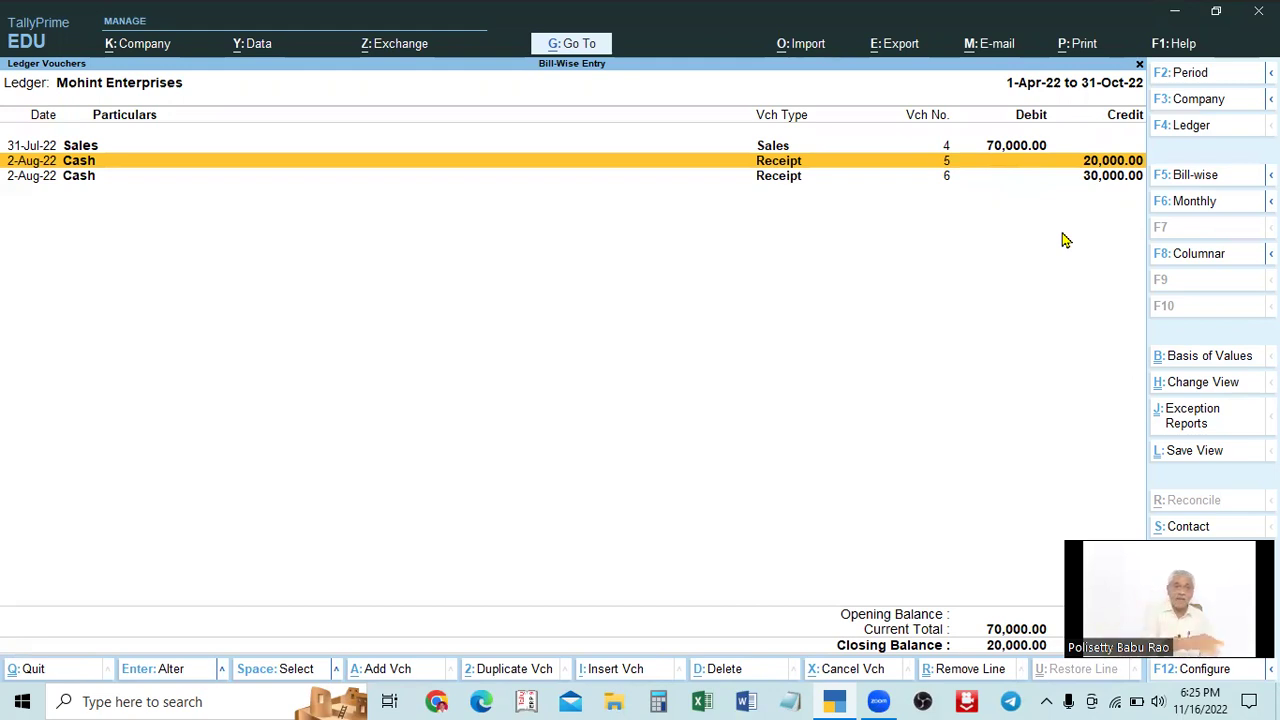
Open receipt no. 6 from the ledger, view the print options for the current voucher, and close them.
{"action": "left_click", "coordinate": [1101, 180]}
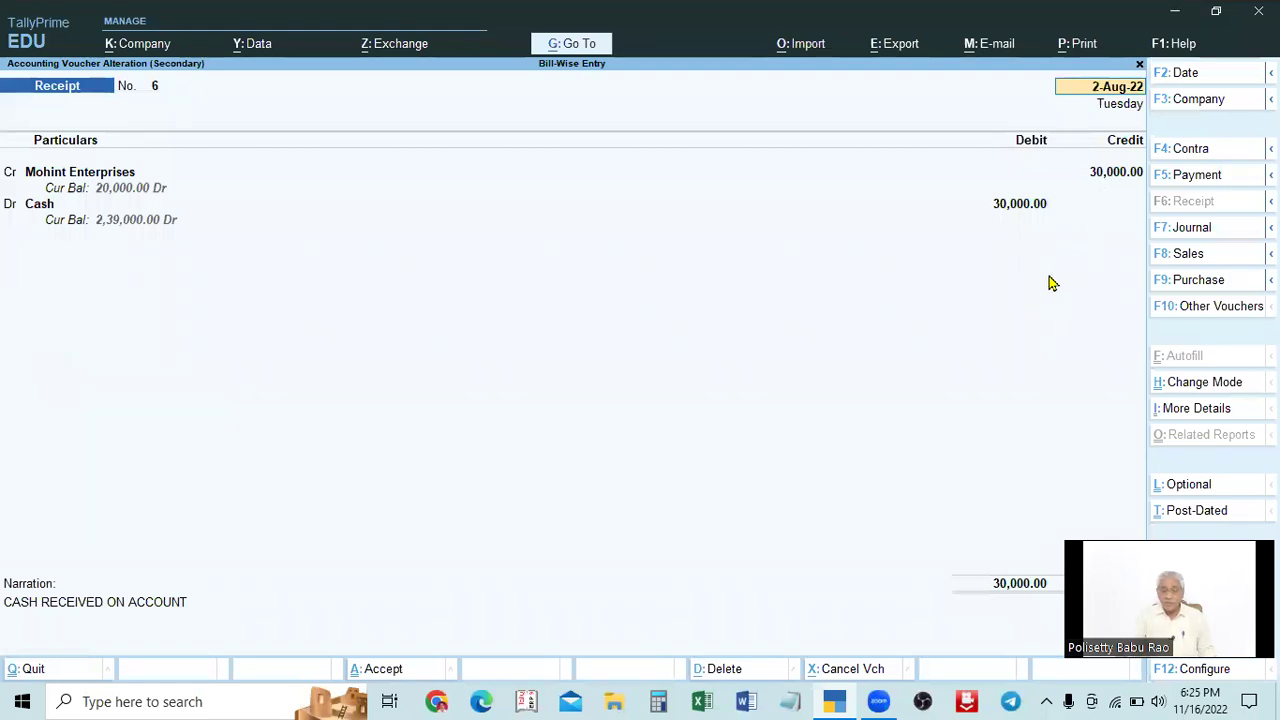
{"action": "left_click", "coordinate": [1080, 46]}
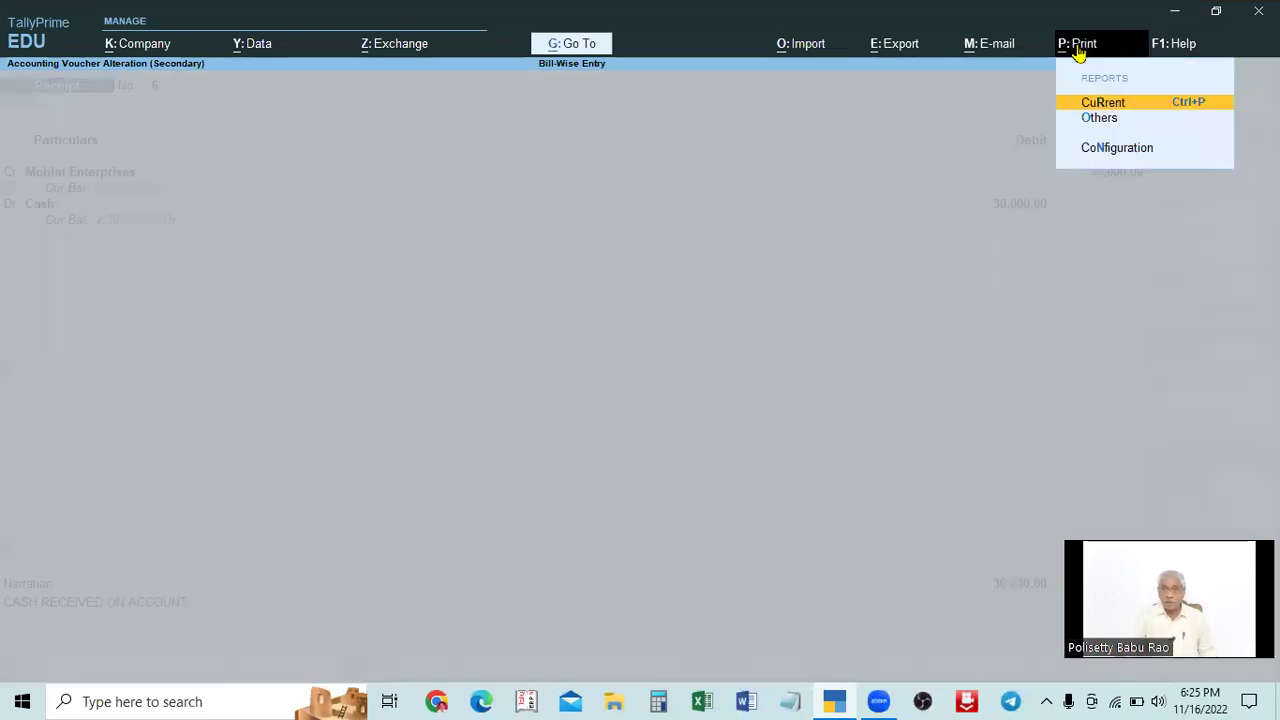
{"action": "left_click", "coordinate": [1110, 105]}
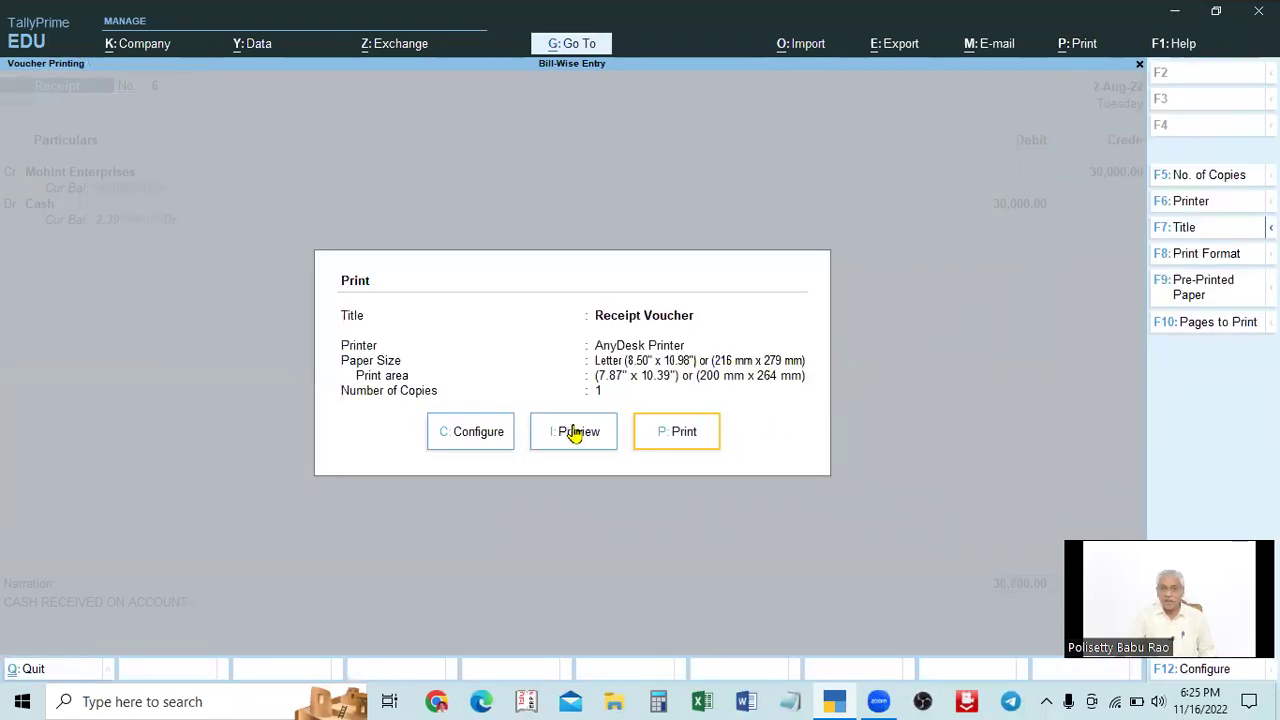
{"action": "key", "text": "Escape"}
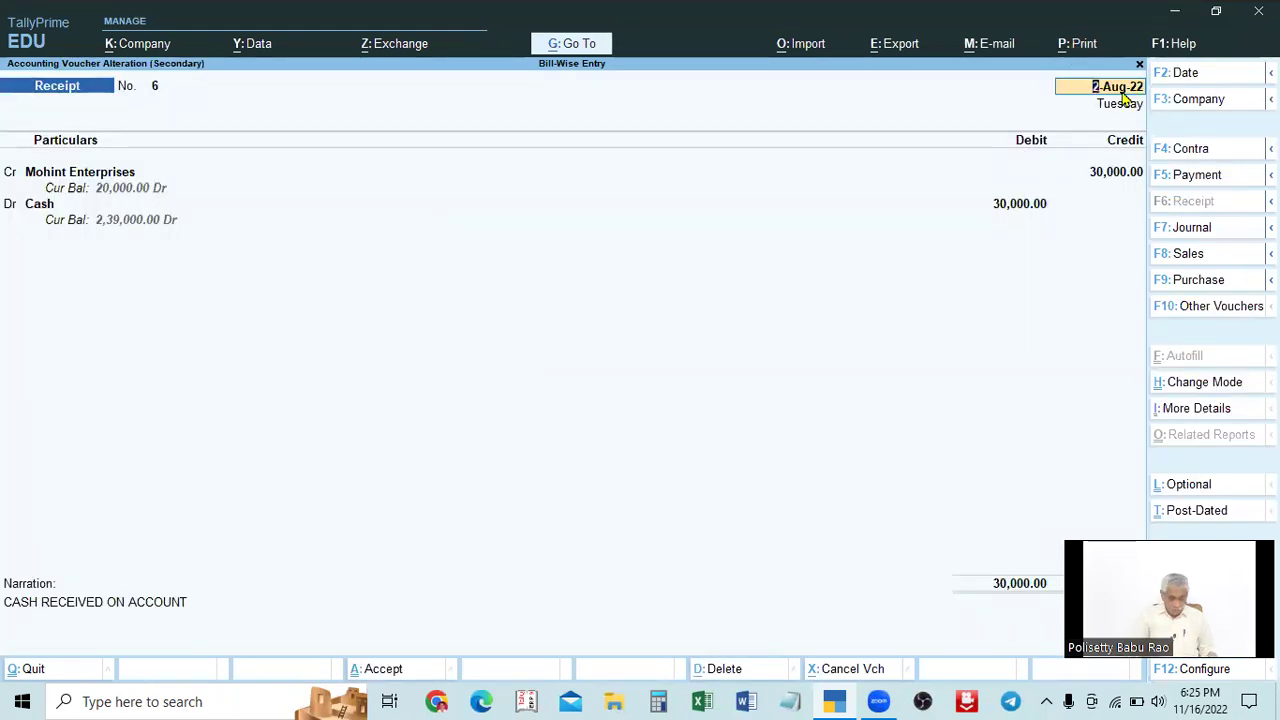
Preview the printout of receipt no. 6 at enlarged and full-page size, then return to the Mohint Enterprises ledger.
{"action": "key", "text": "ctrl"}
{"action": "key", "text": "ctrl+p"}
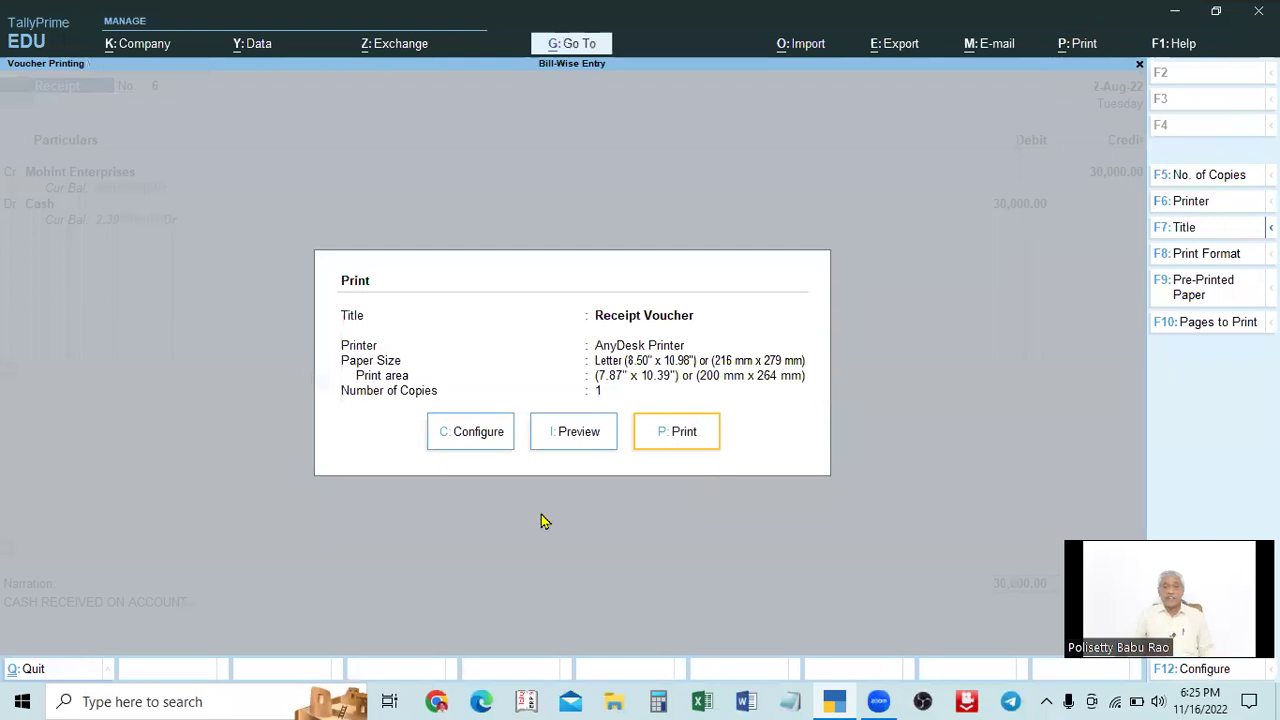
{"action": "left_click", "coordinate": [580, 436]}
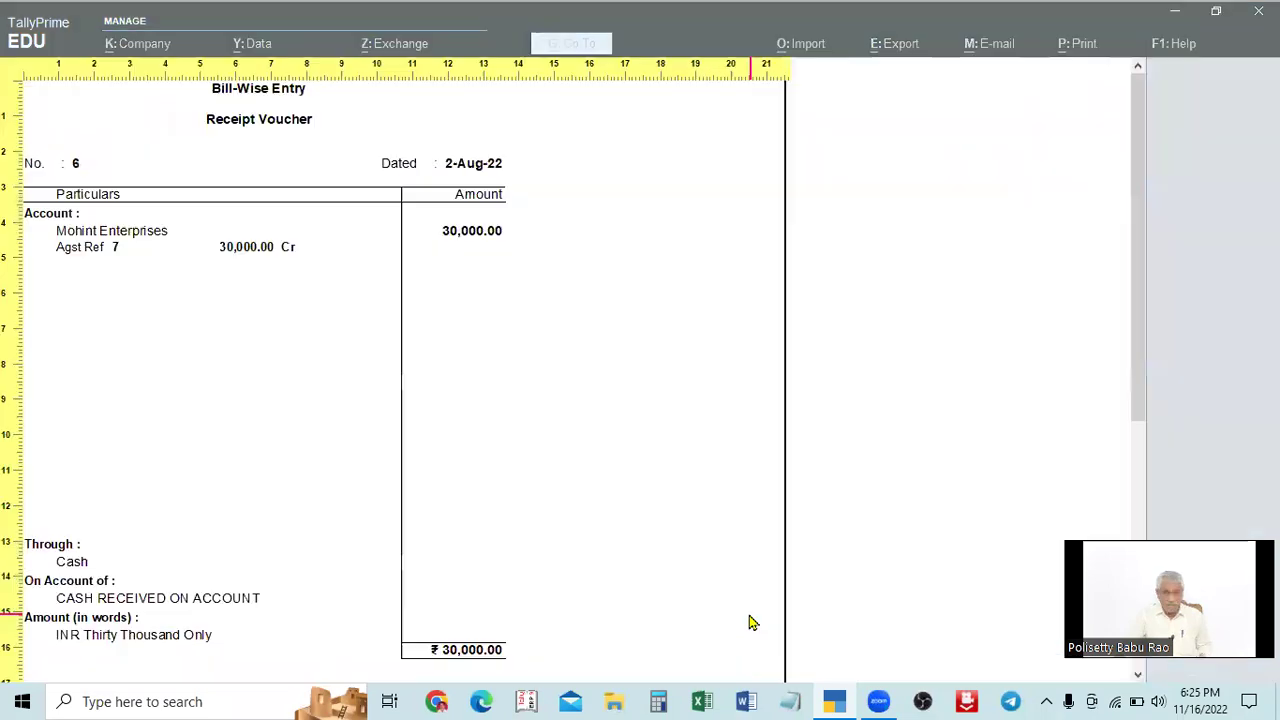
{"action": "left_click", "coordinate": [749, 620]}
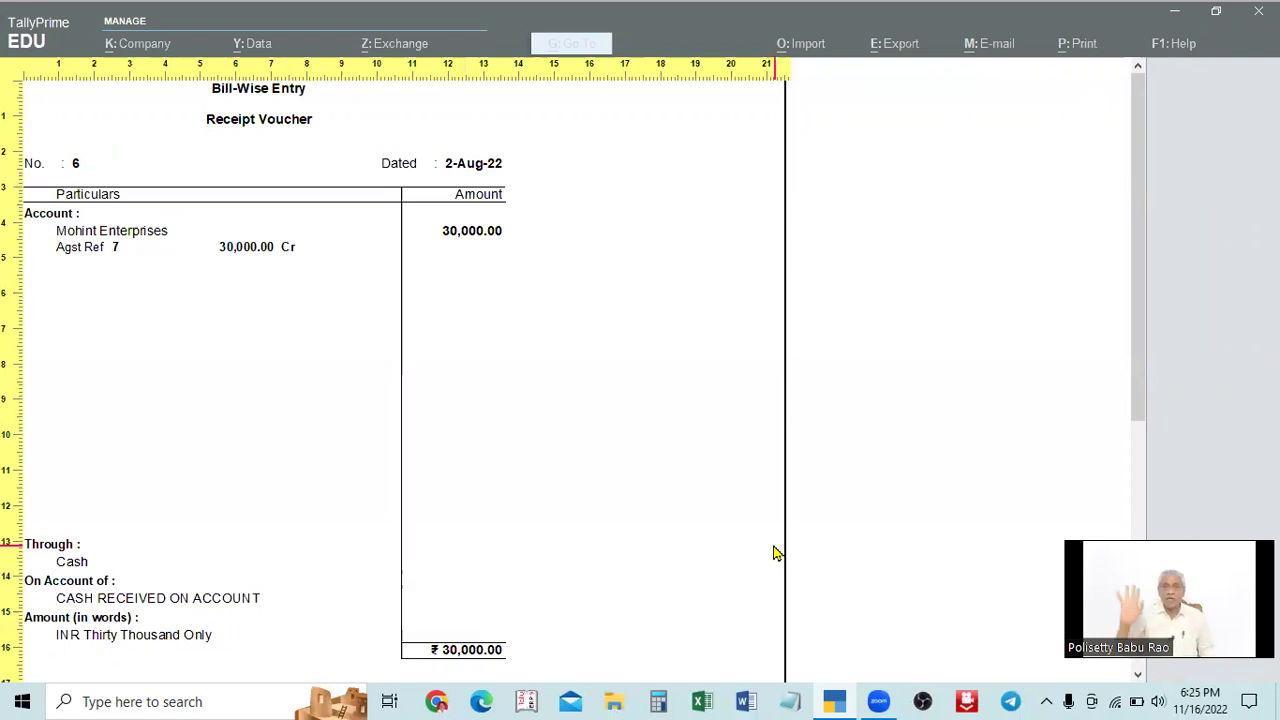
{"action": "key", "text": "alt+z"}
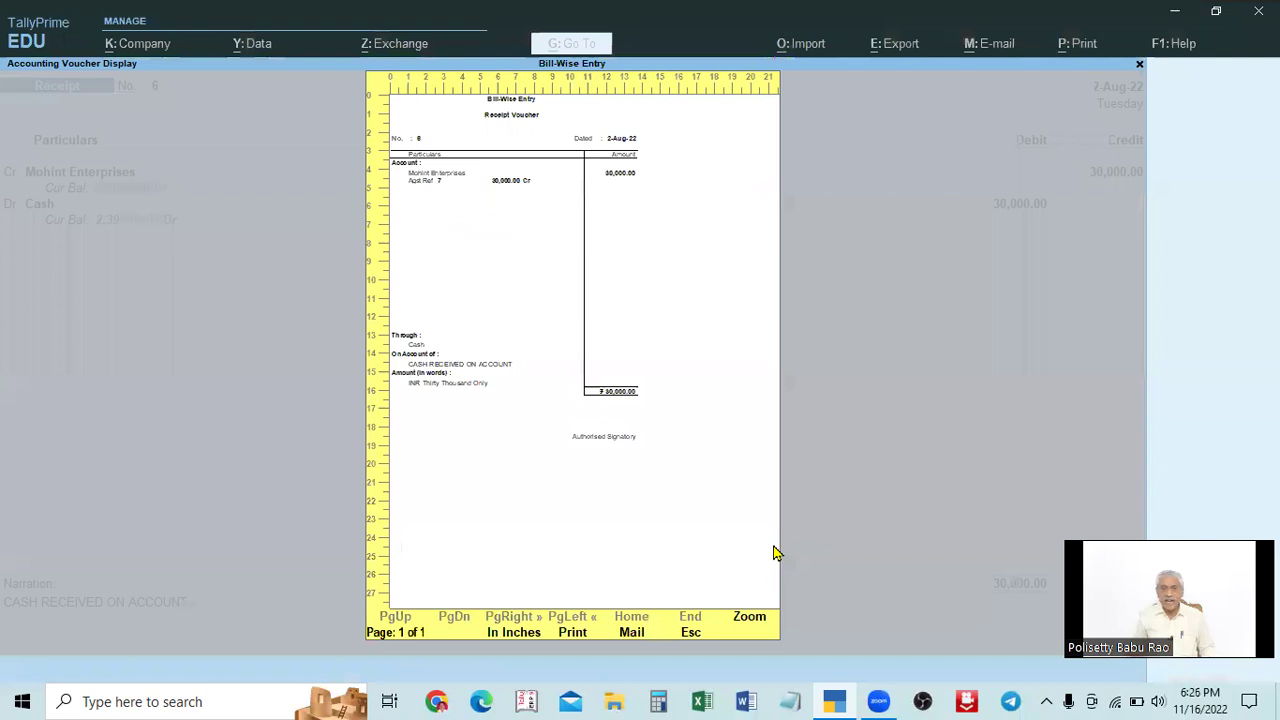
{"action": "key", "text": "Escape"}
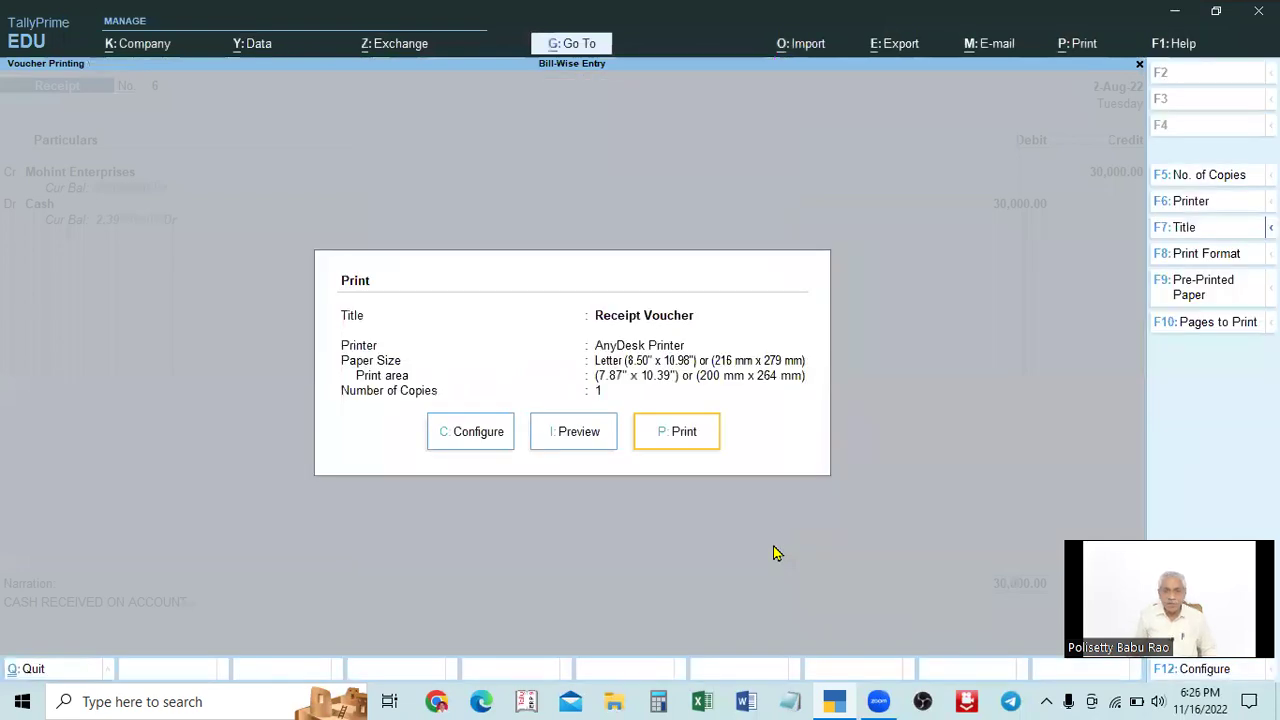
{"action": "key", "text": "Escape"}
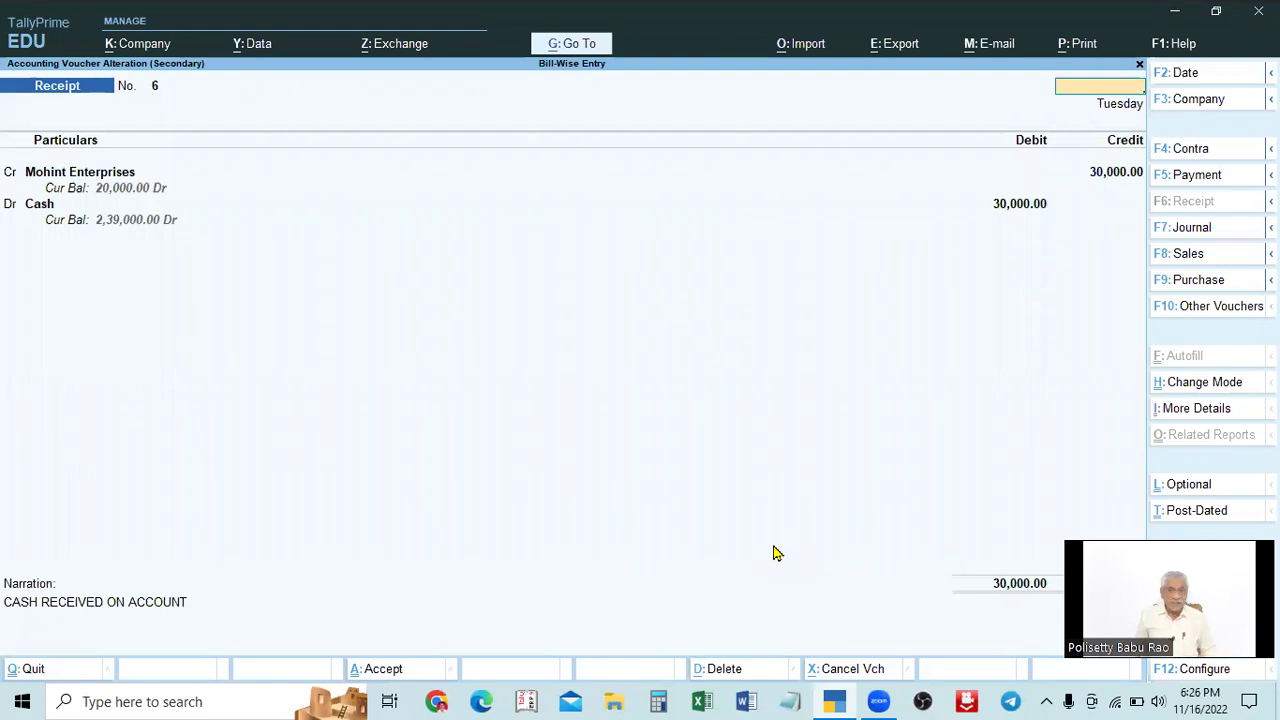
{"action": "key", "text": "Escape"}
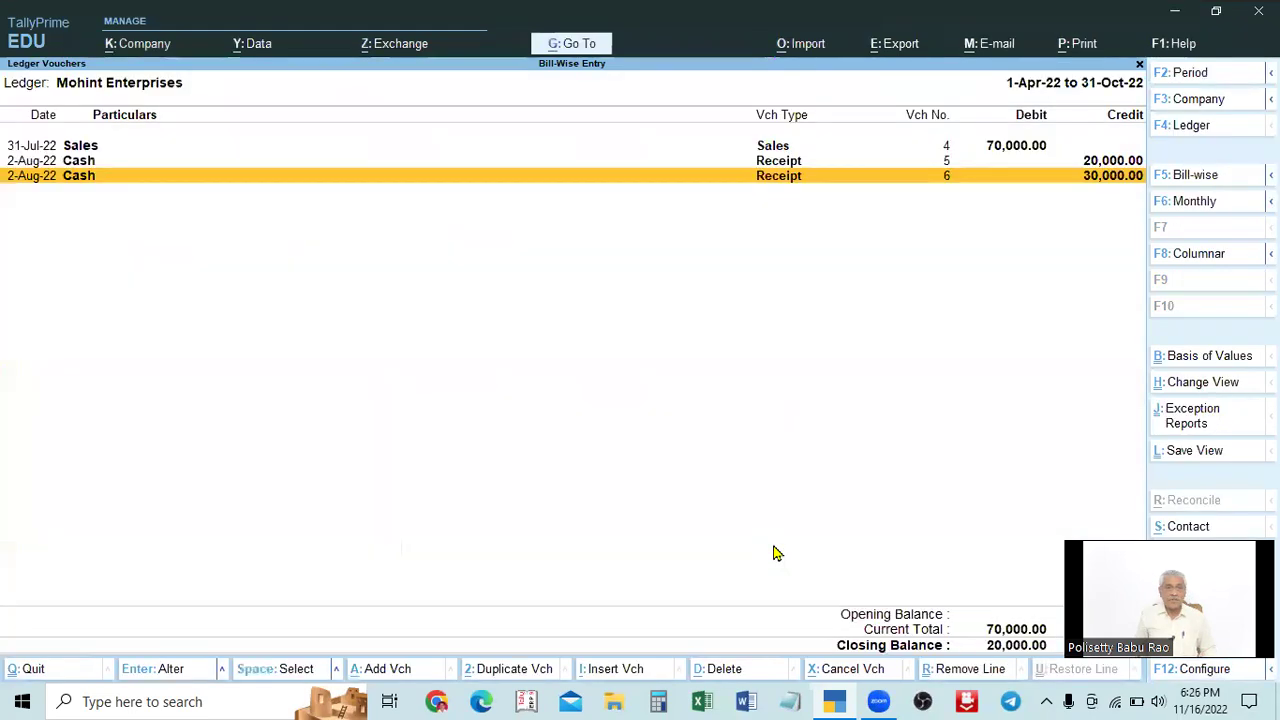
Close the Mohint Enterprises and Cash ledger reports and return to the Gateway of Tally.
{"action": "key", "text": "F4"}
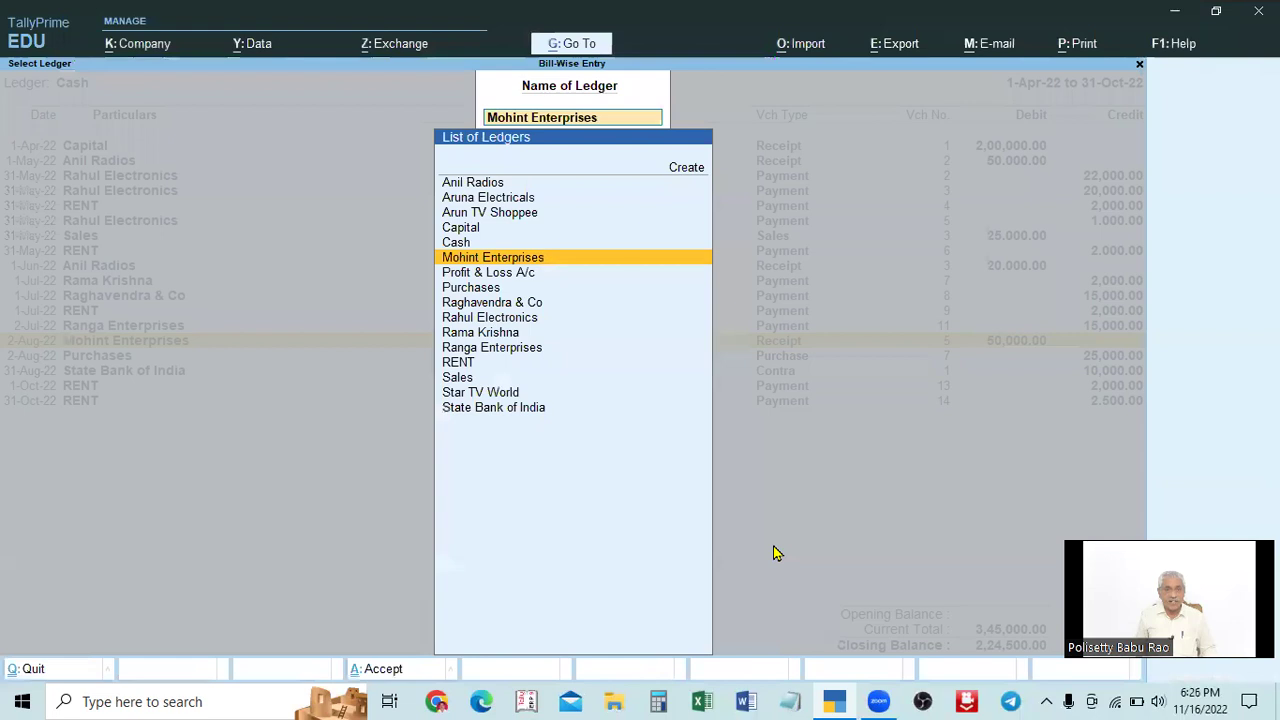
{"action": "key", "text": "BackSpace"}
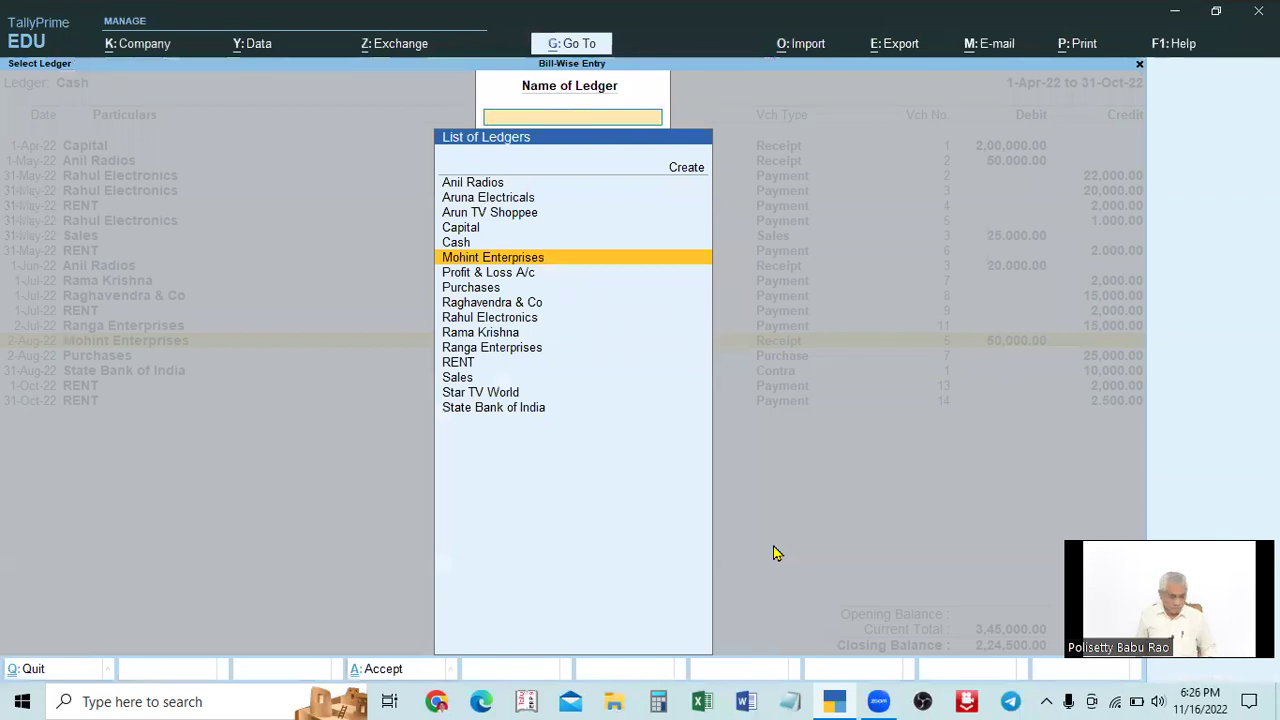
{"action": "key", "text": "Escape"}
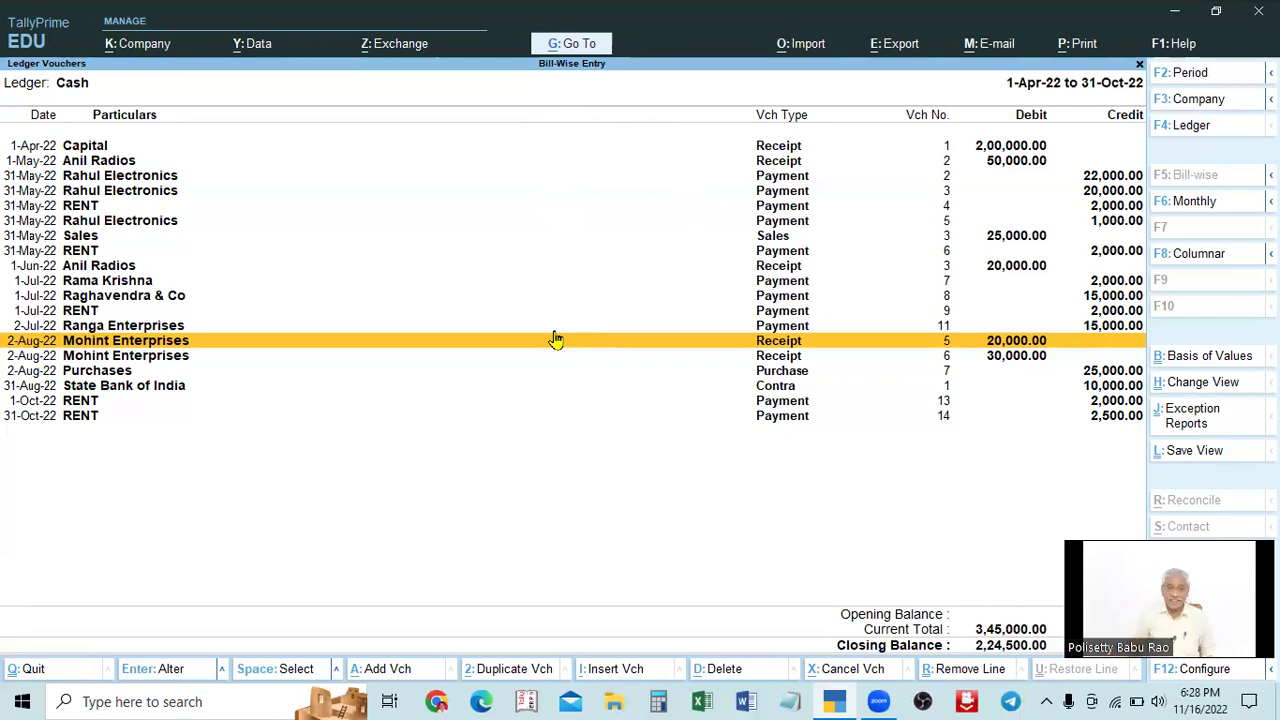
{"action": "key", "text": "Escape"}
{"action": "key", "text": "Escape"}
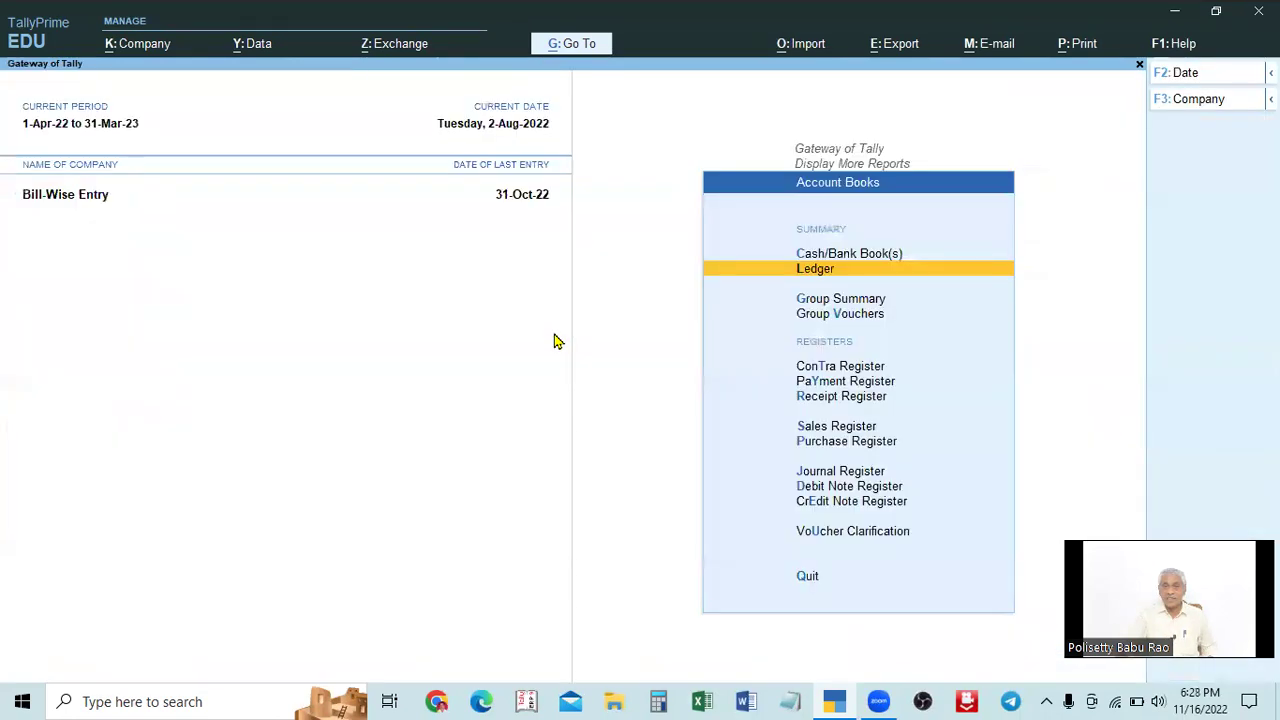
{"action": "key", "text": "Escape"}
{"action": "key", "text": "Escape"}
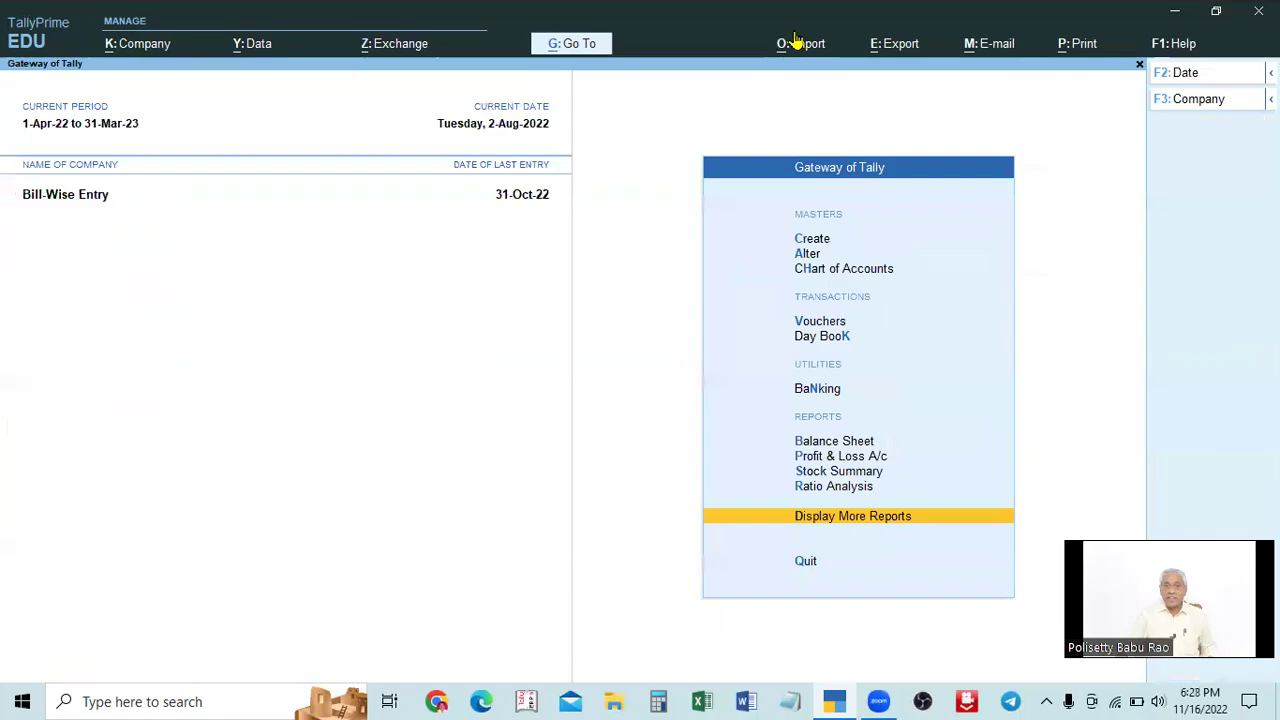